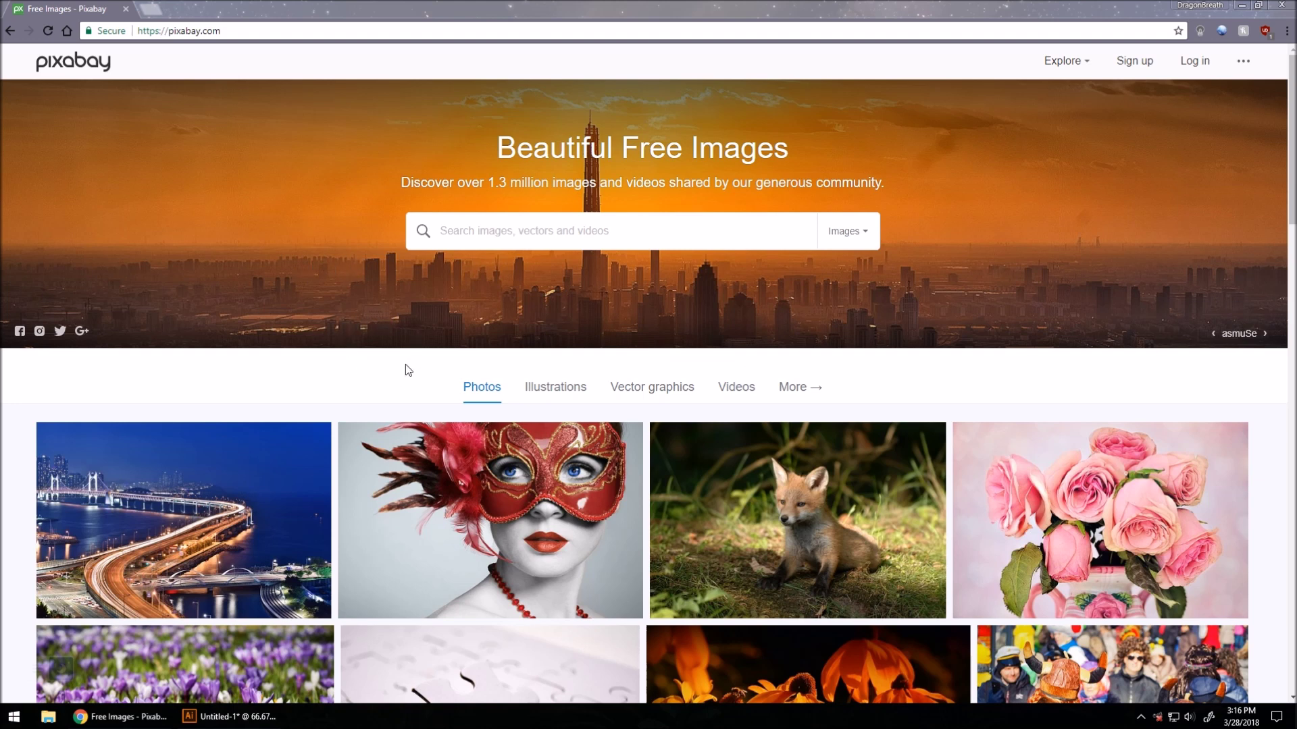
Search Pixabay's images for "polar bear".
click(522, 233)
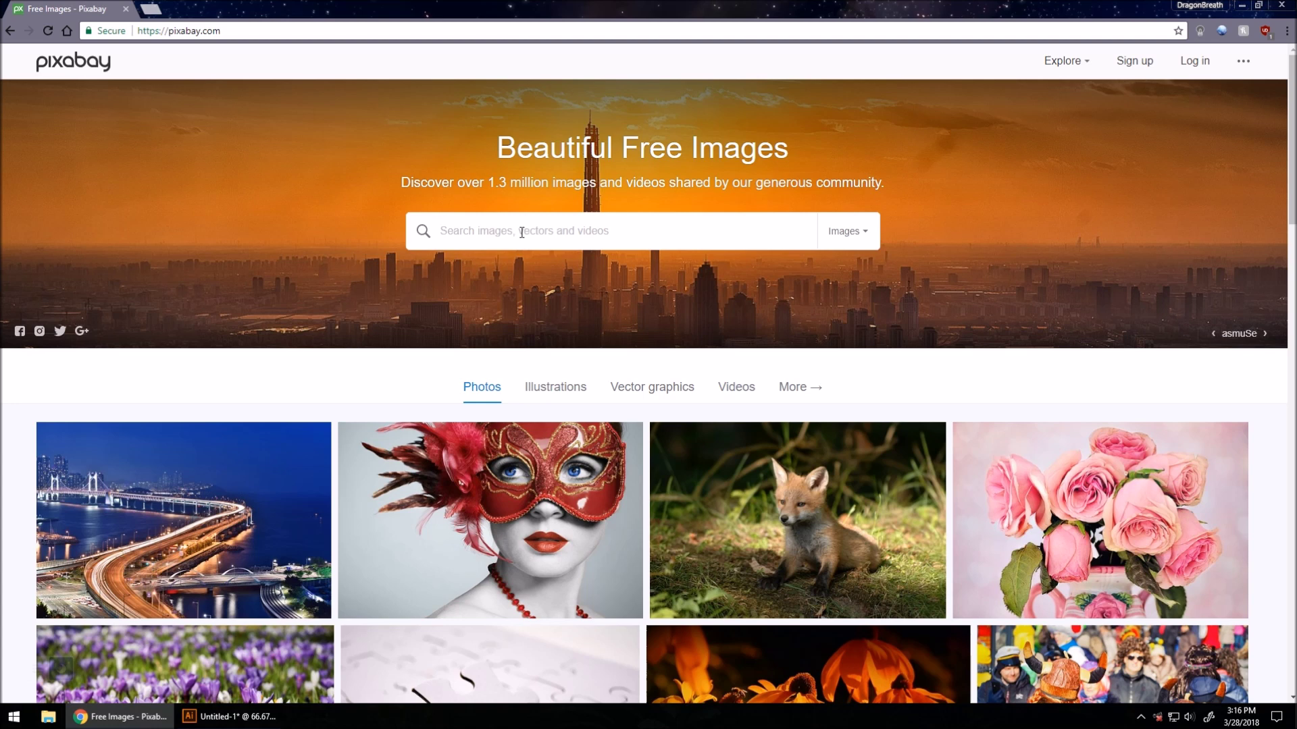
click(489, 230)
text(polar bear)
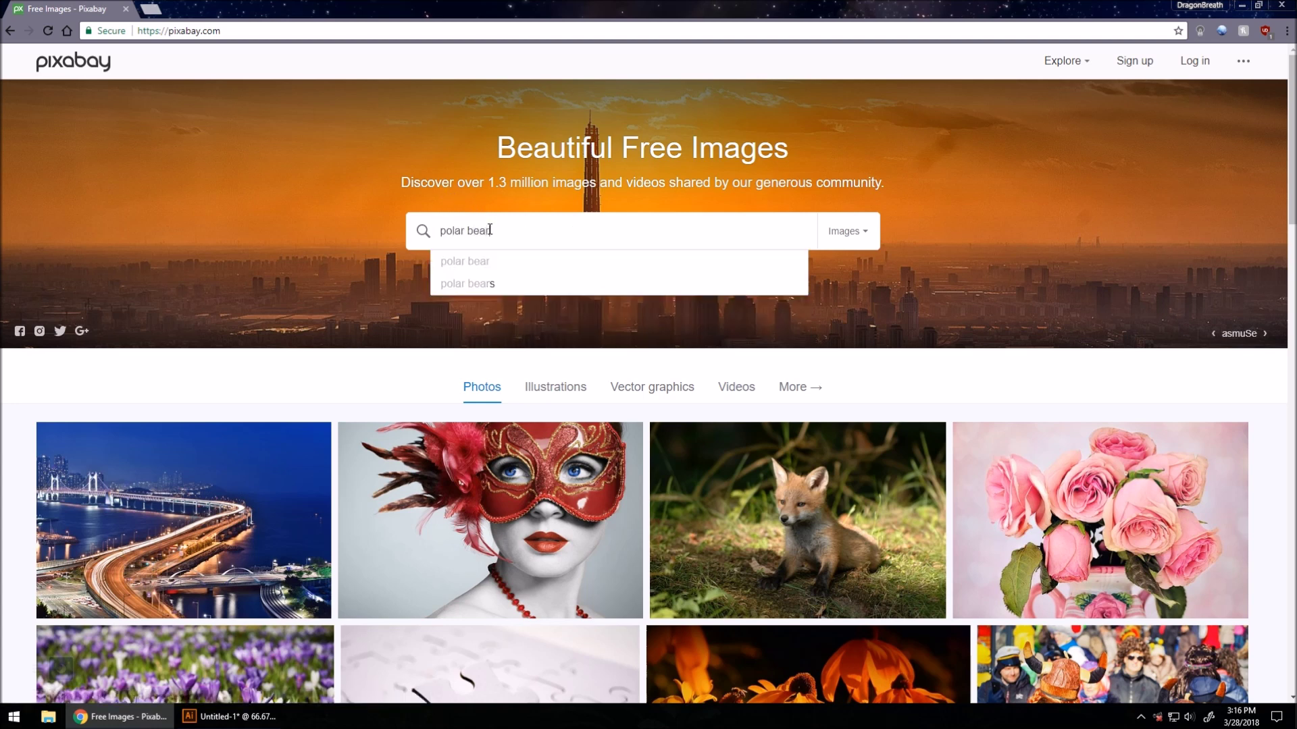
key(Return)
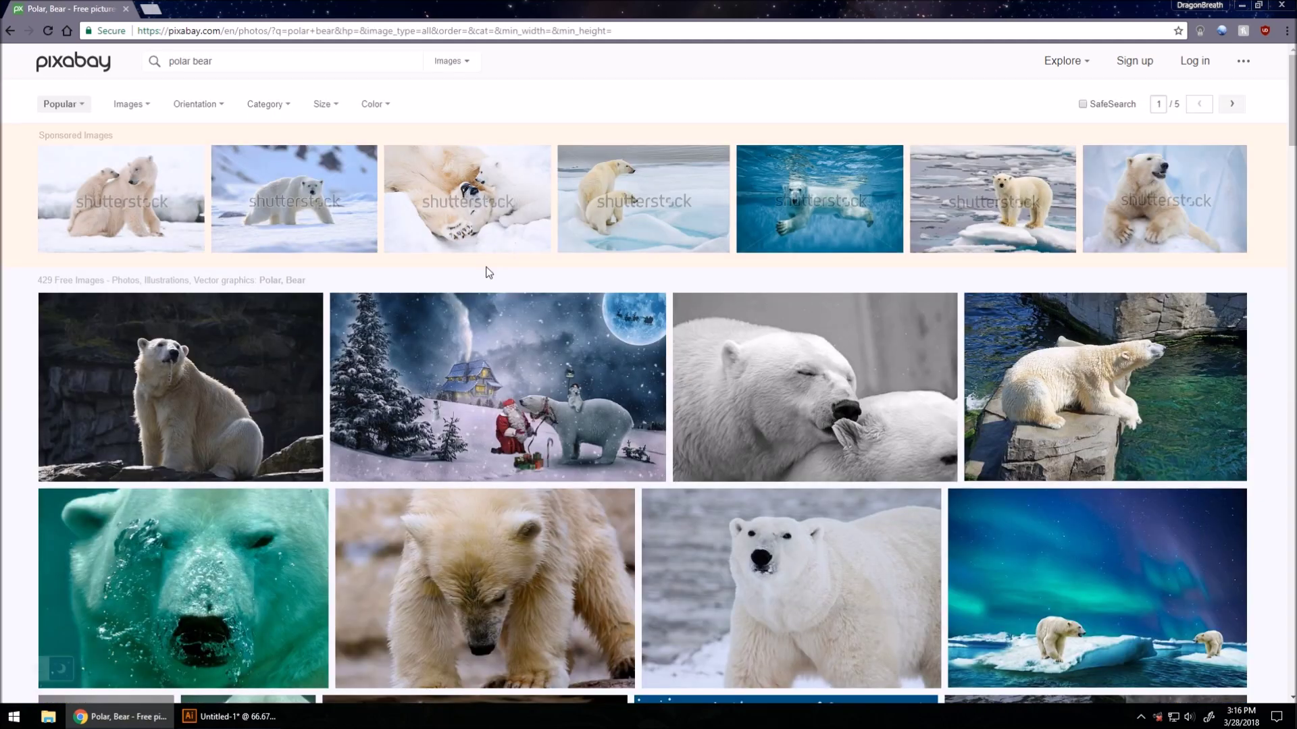
Look through the polar bear results, preview the photo of the bear sitting before dark rocks, and return to the results.
scroll(540, 315, down, 3)
scroll(540, 315, down, 3)
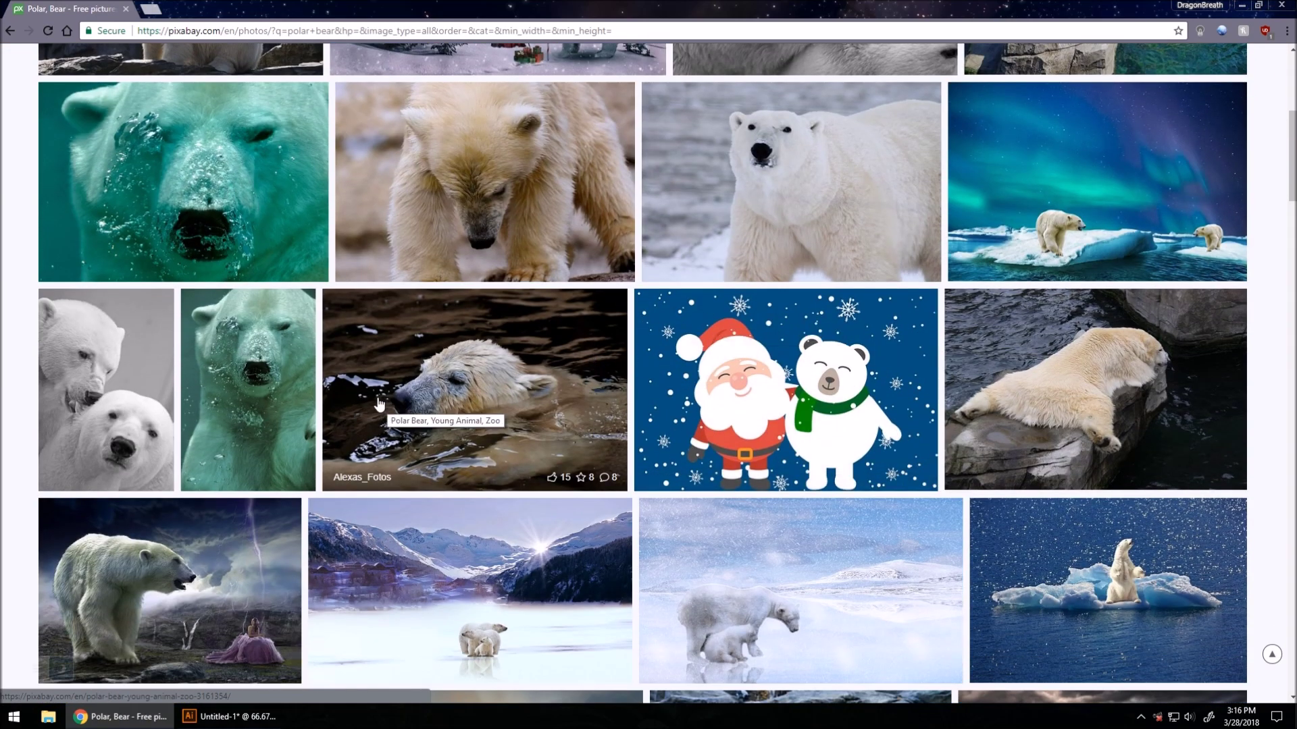
scroll(351, 395, up, 2)
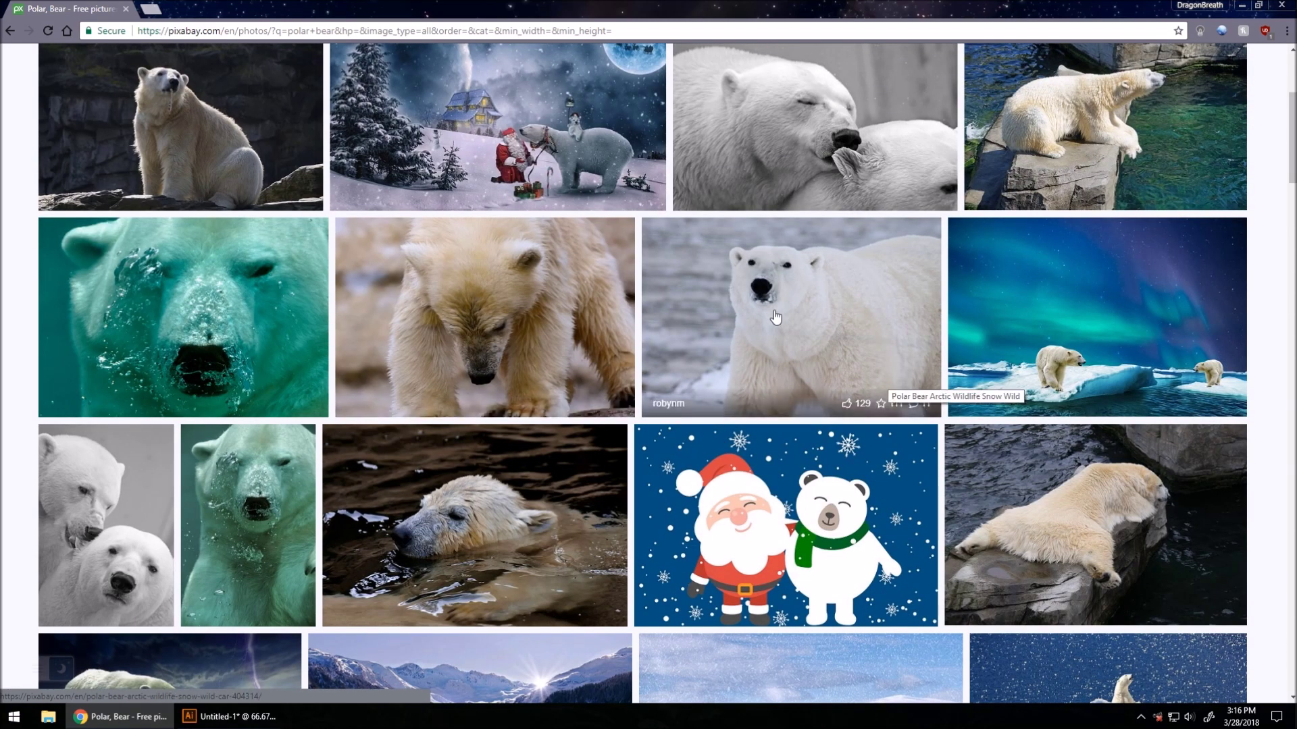
scroll(777, 291, up, 2)
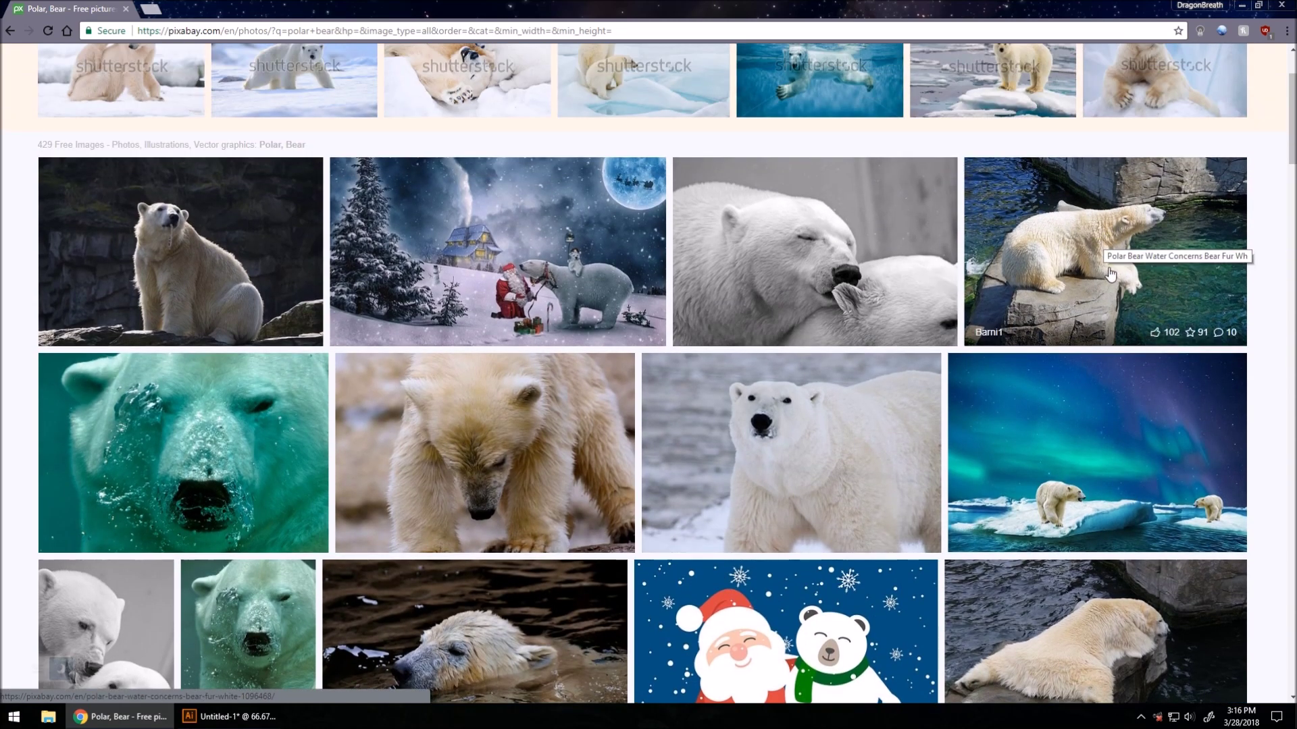
click(223, 244)
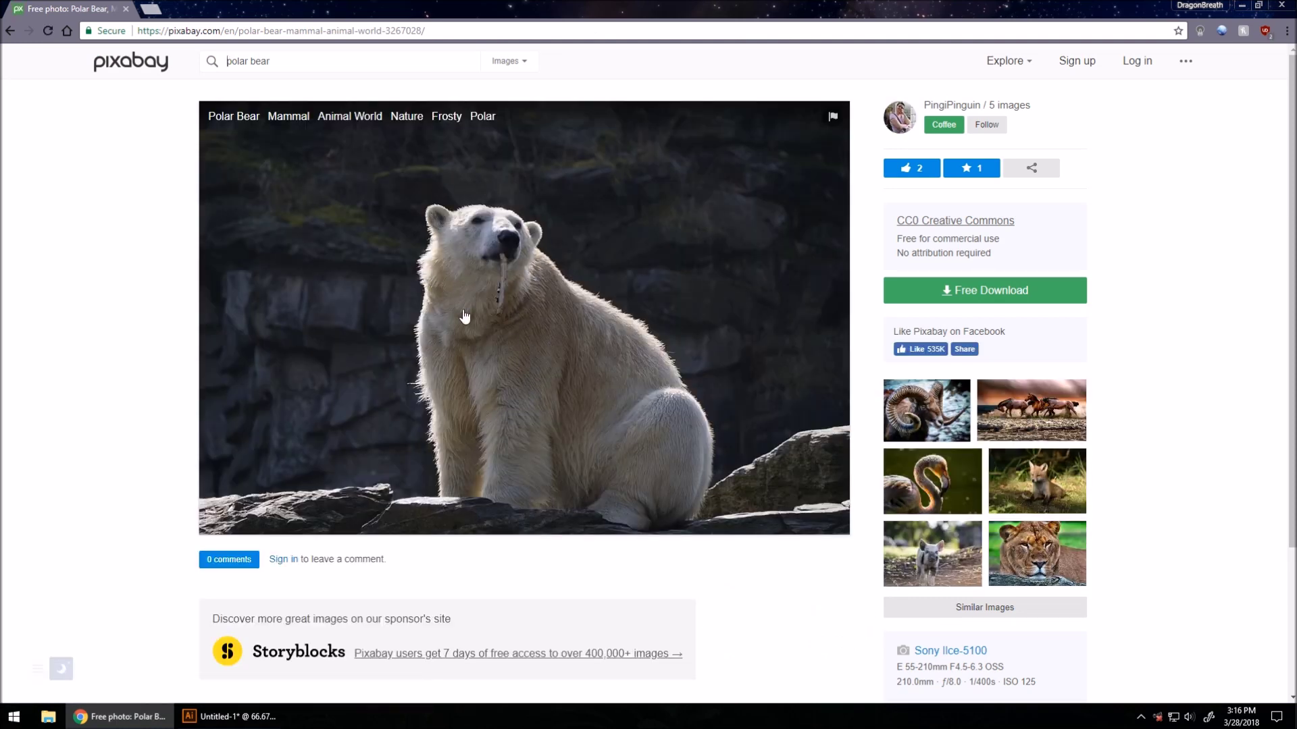
click(12, 31)
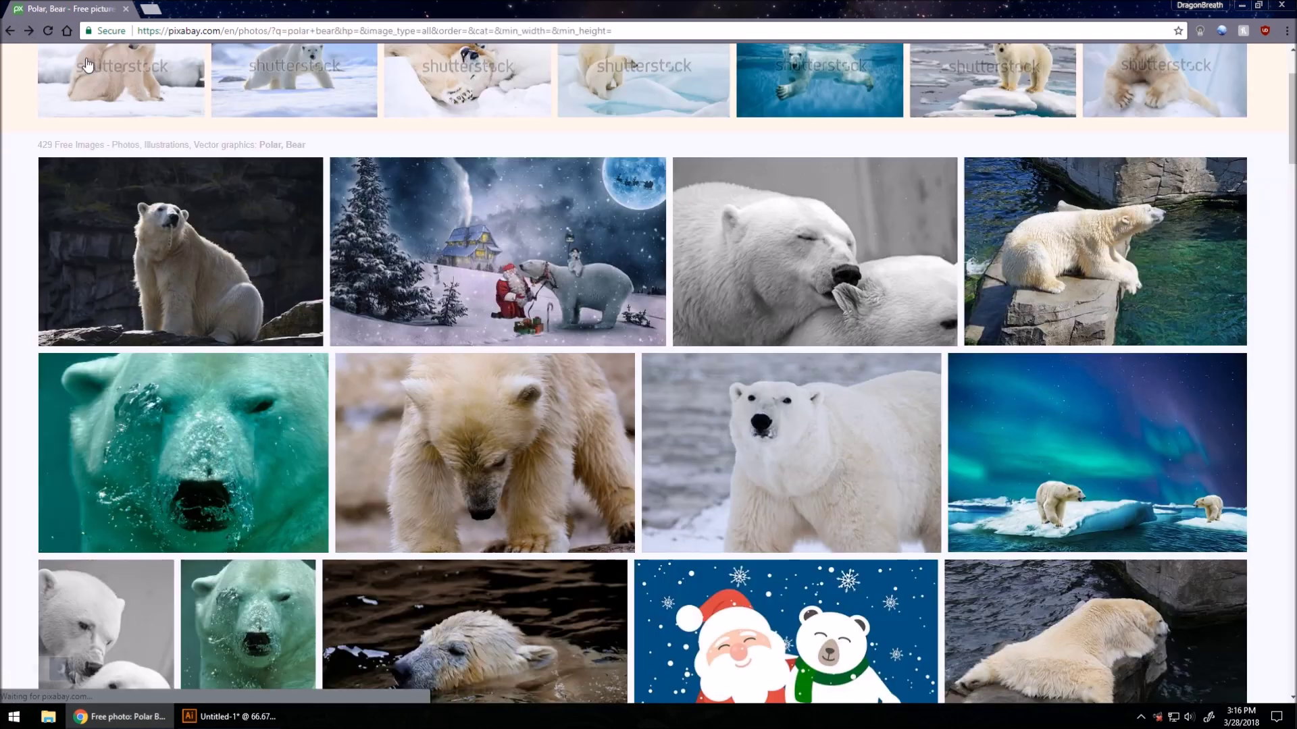
Open the photo of a polar bear standing in side view on a concrete ledge and copy the image.
scroll(440, 316, down, 5)
scroll(440, 316, down, 7)
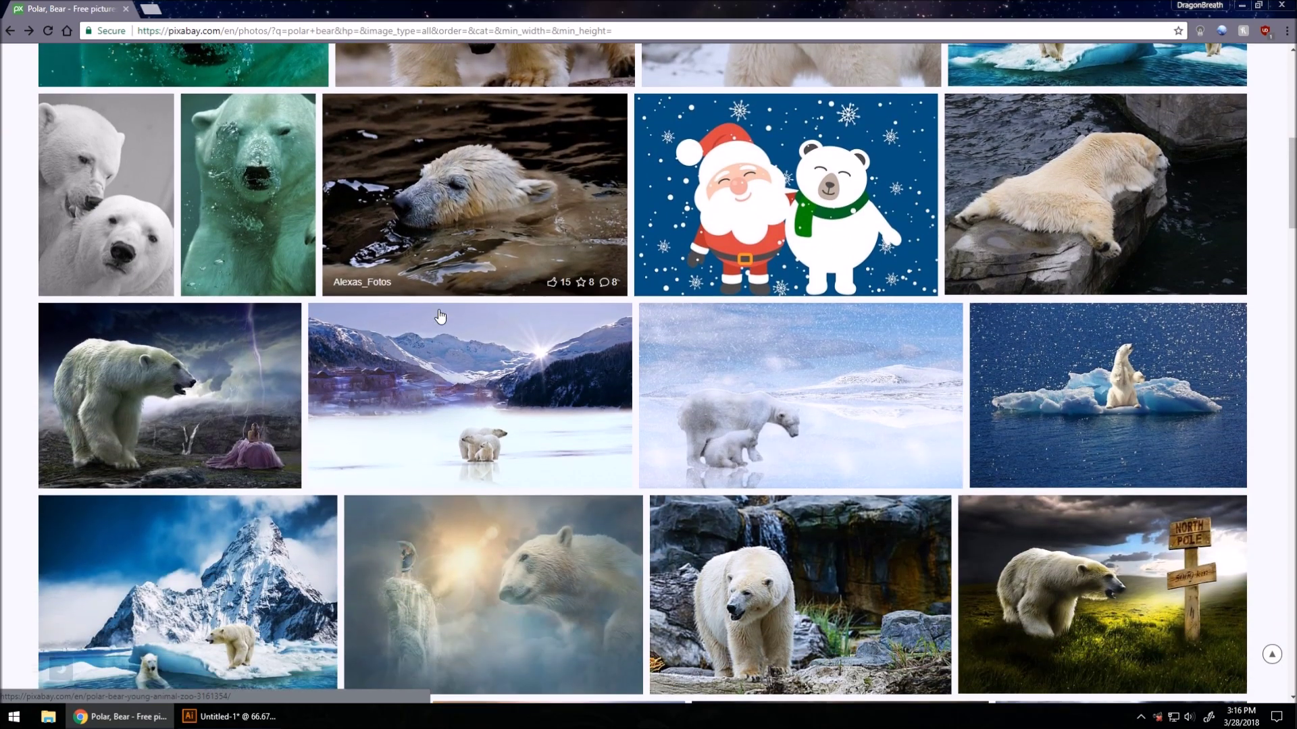
scroll(442, 315, down, 11)
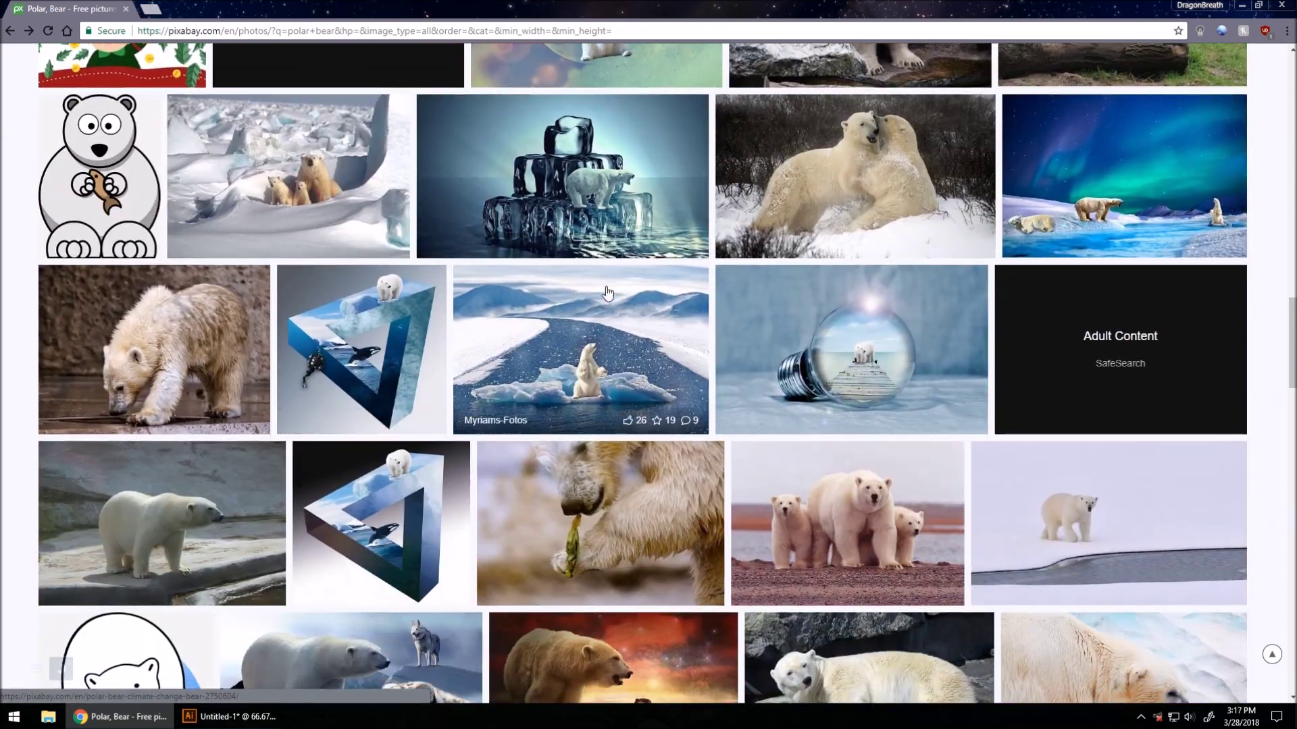
scroll(442, 308, down, 2)
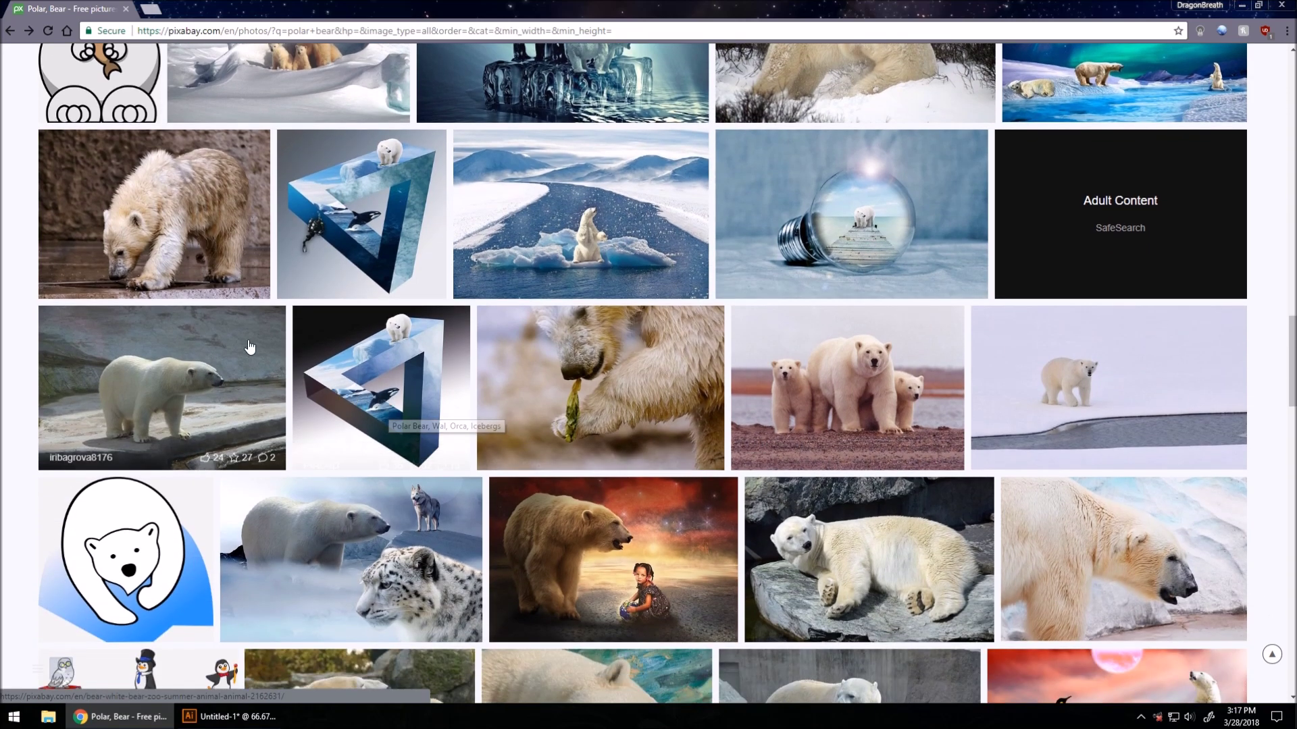
click(155, 384)
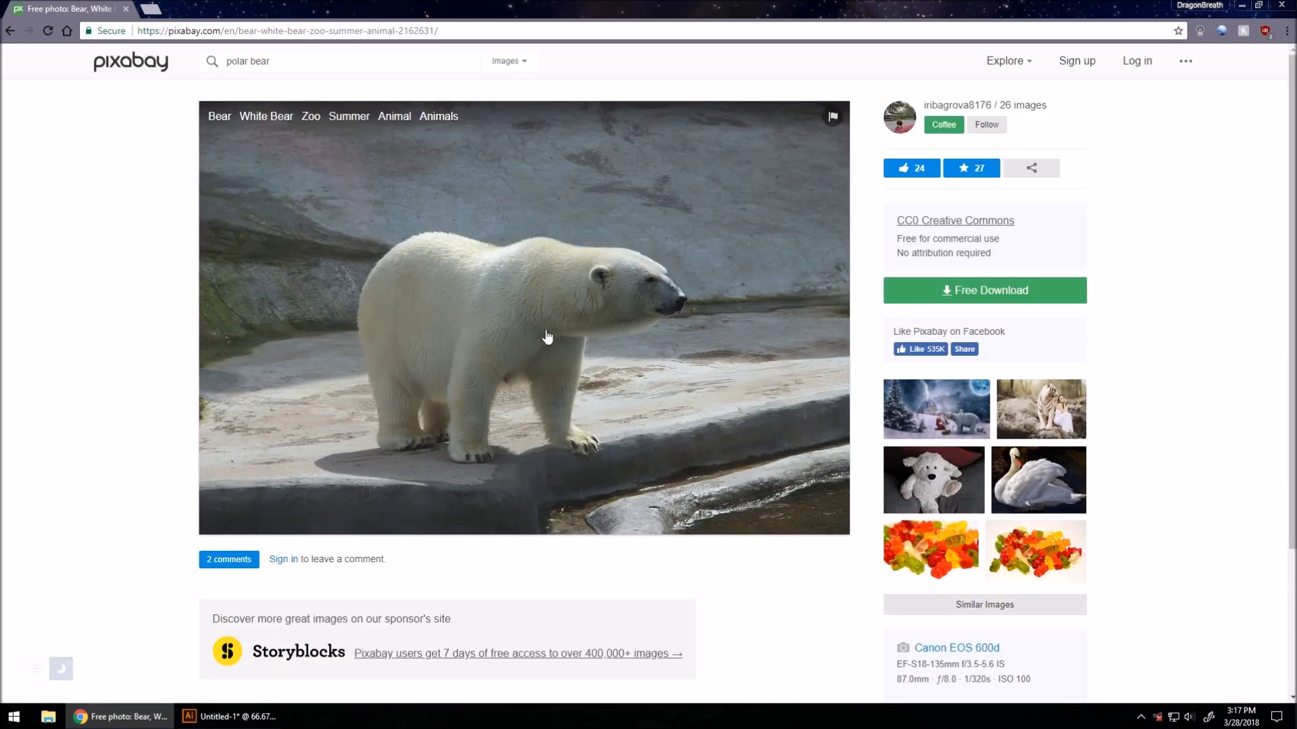
right_click(498, 291)
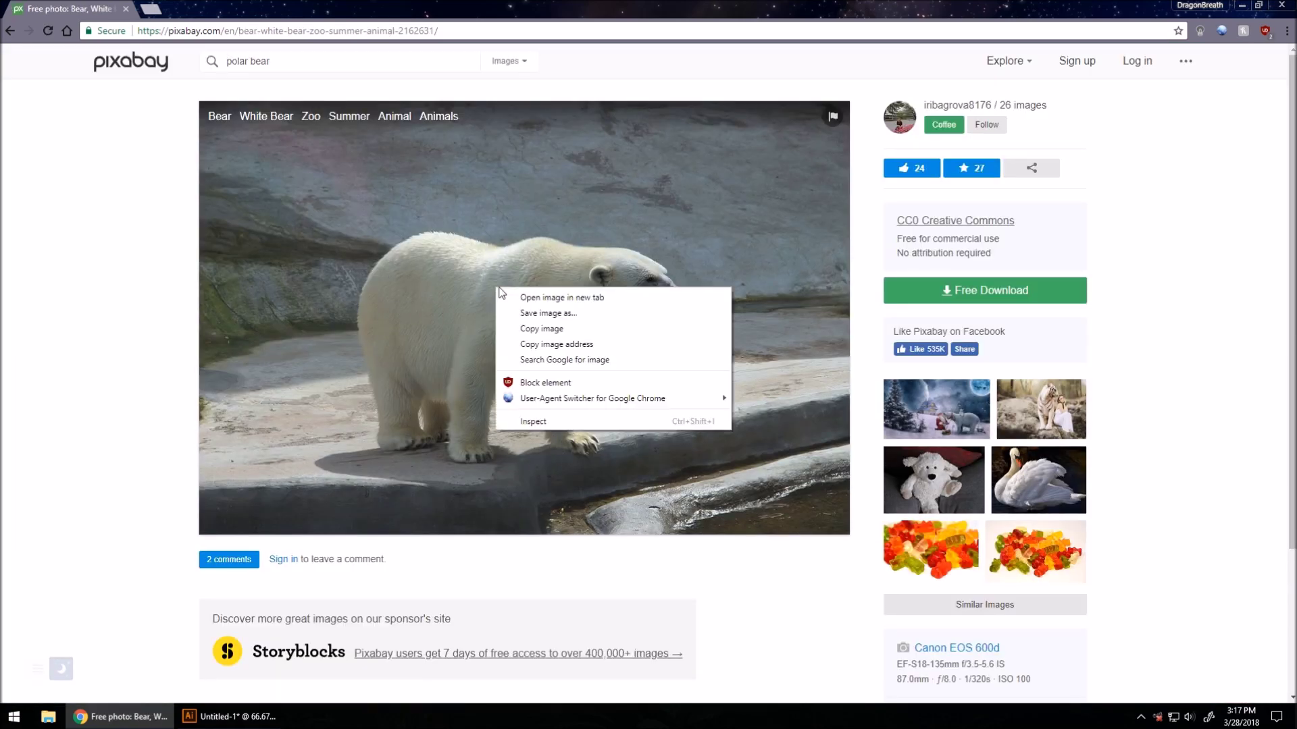
click(557, 329)
Switch to Illustrator, paste the bear photo, and center it horizontally and vertically on the artboard.
click(271, 714)
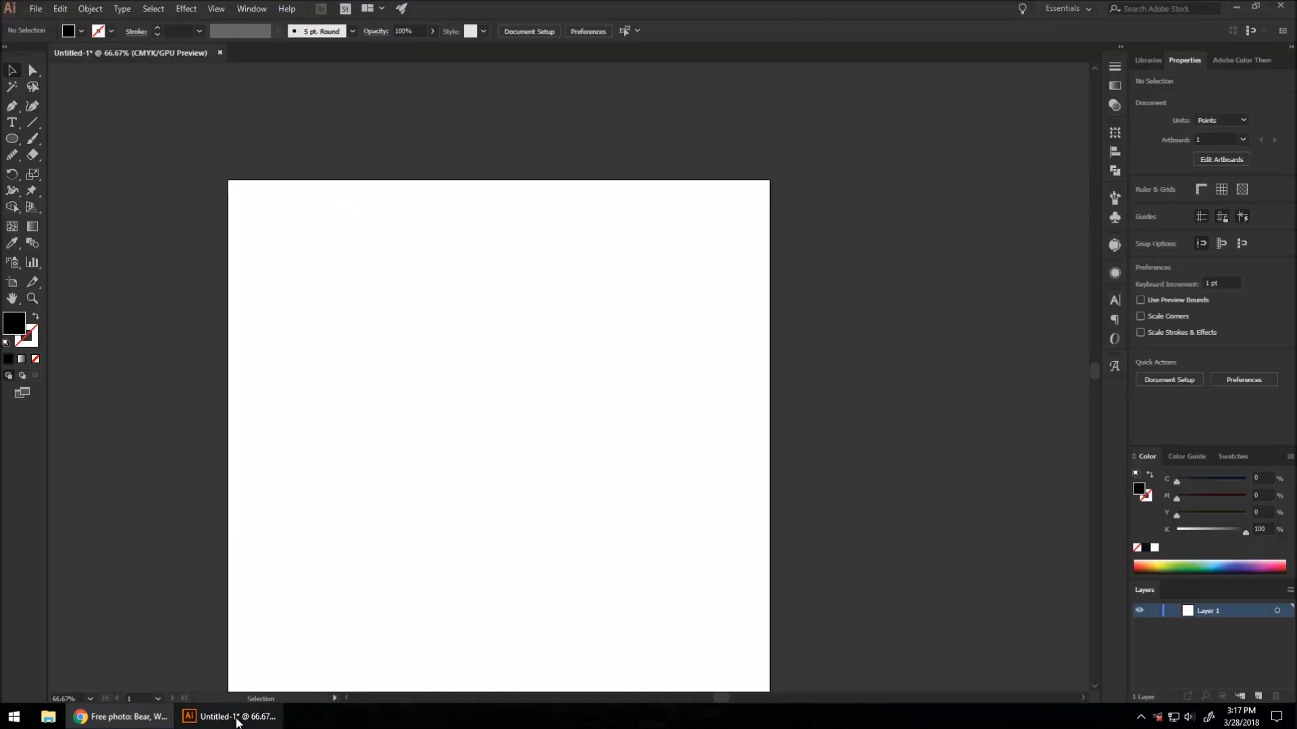
key(ctrl+v)
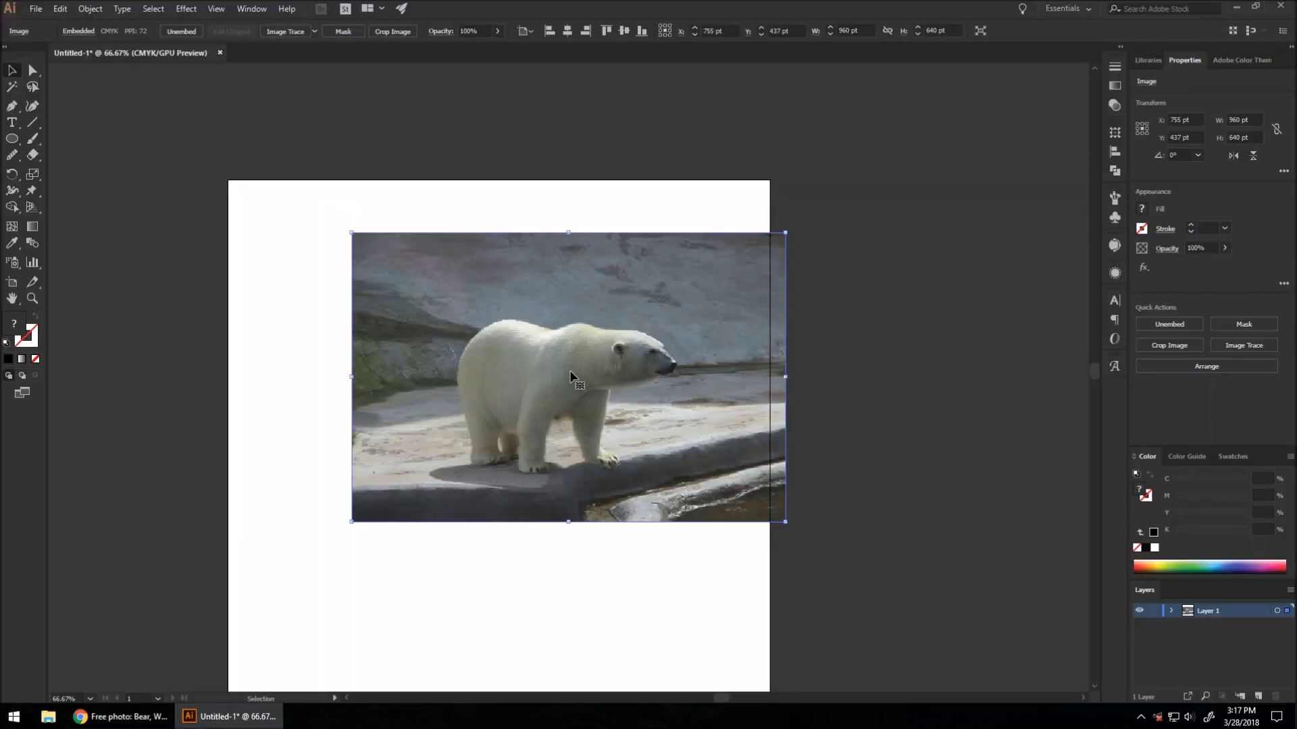
click(567, 30)
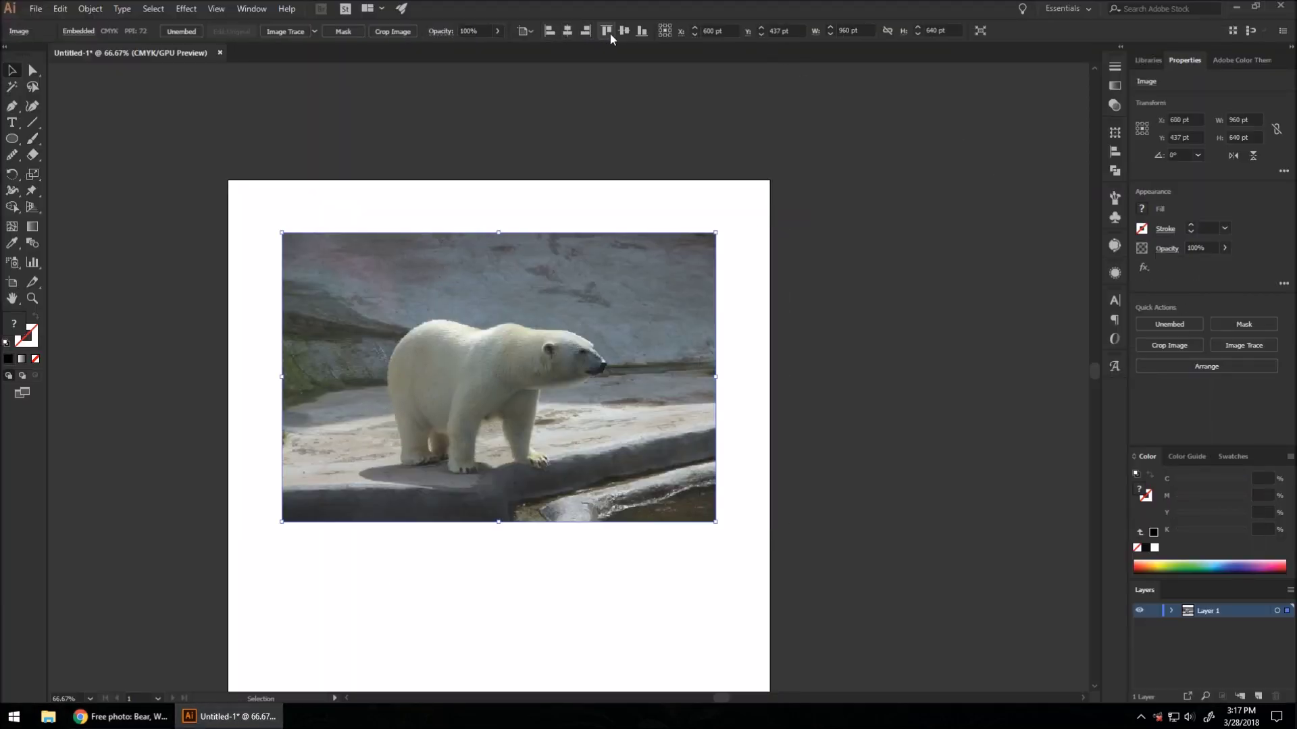
click(624, 30)
scroll(571, 316, down, 1)
scroll(571, 316, down, 1)
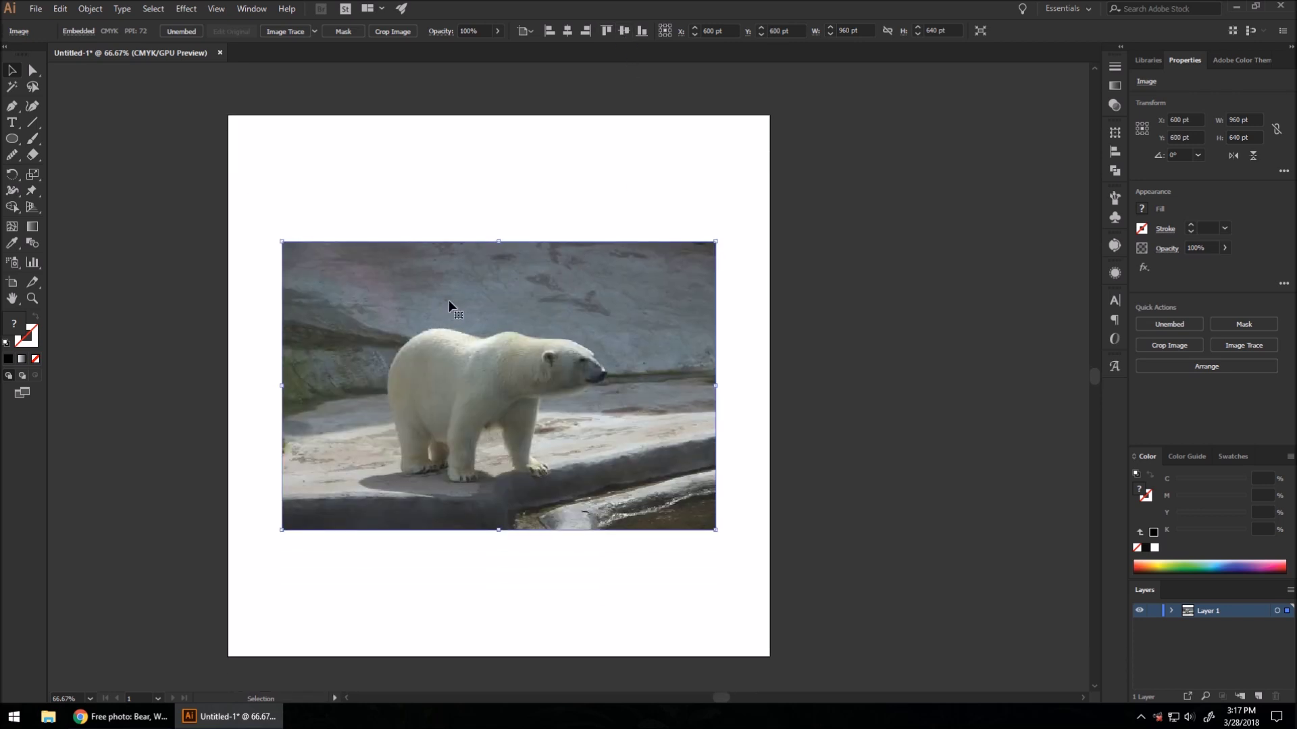
key(ctrl+shift+a)
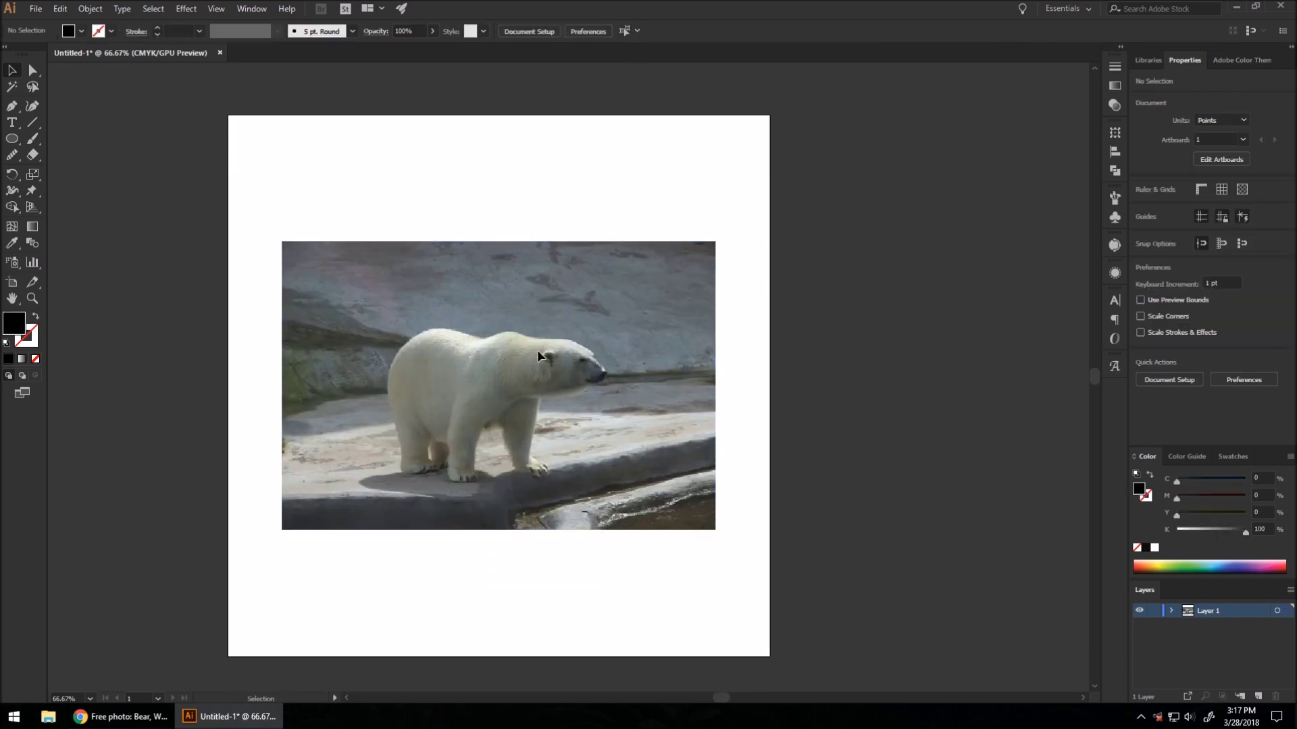
Fade the bear photo to 47% opacity and deselect it.
click(520, 368)
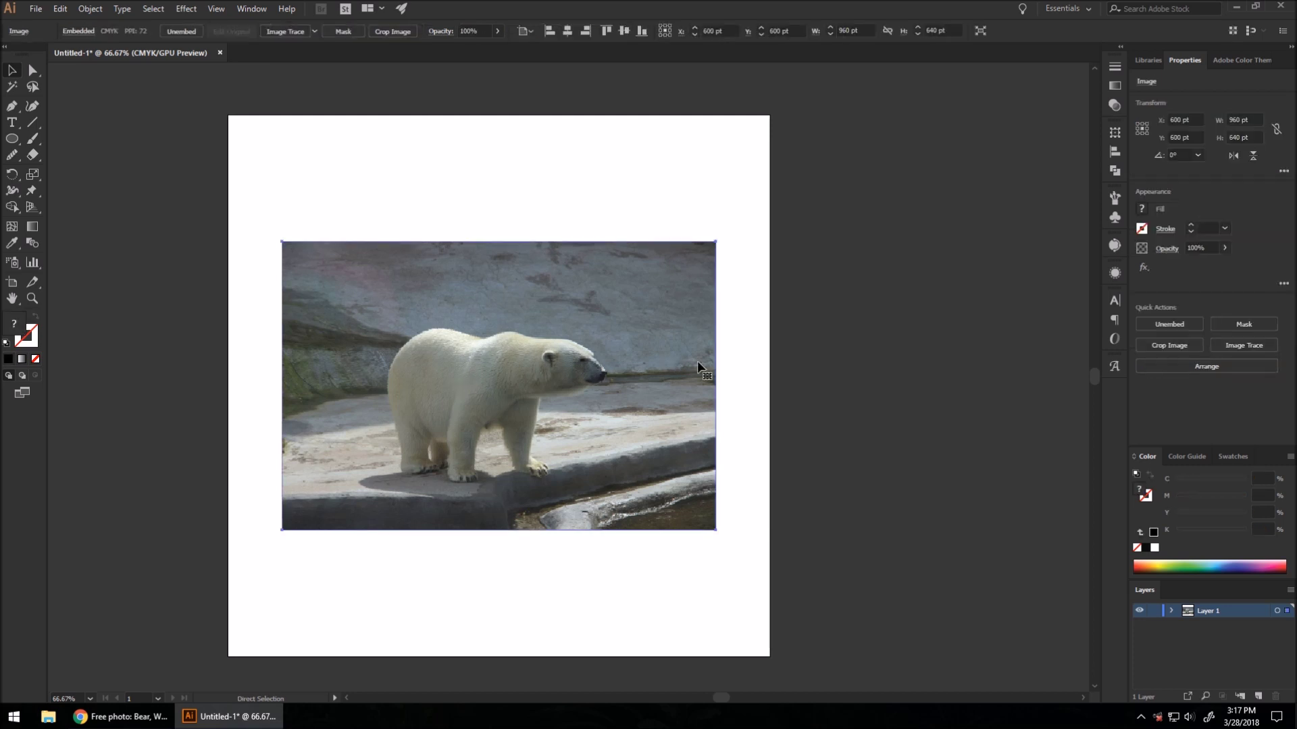
click(1225, 248)
drag(1219, 266, 1198, 267)
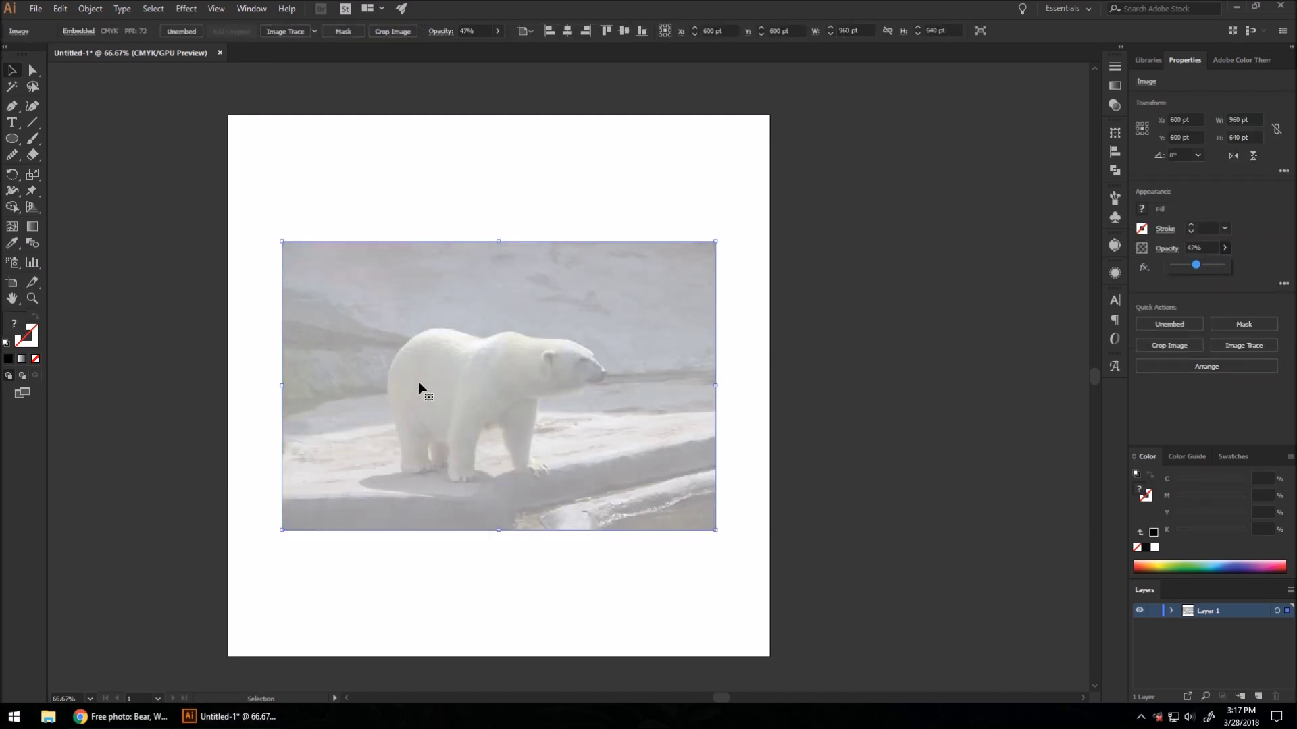
click(572, 381)
key(ctrl+shift+a)
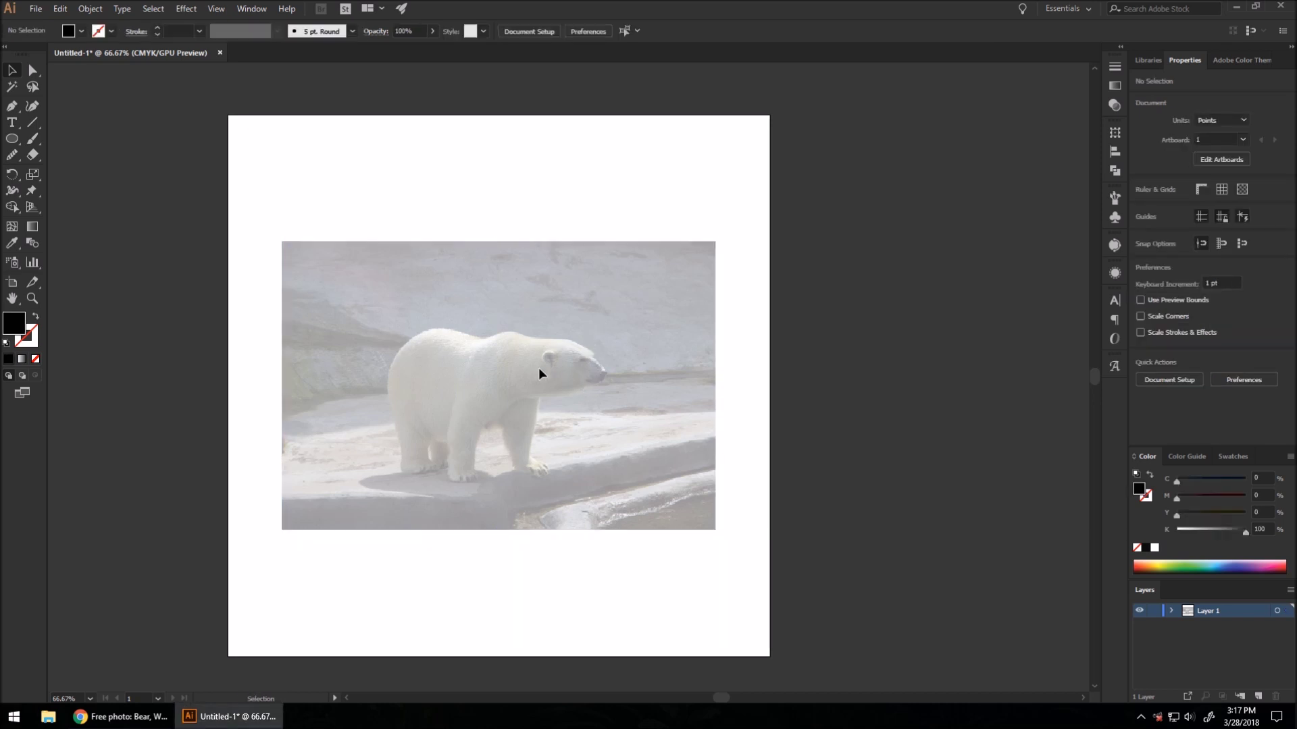
Activate the Paintbrush tool and set its fidelity one notch short of Smooth.
scroll(434, 428, up, 1)
scroll(464, 428, up, 1)
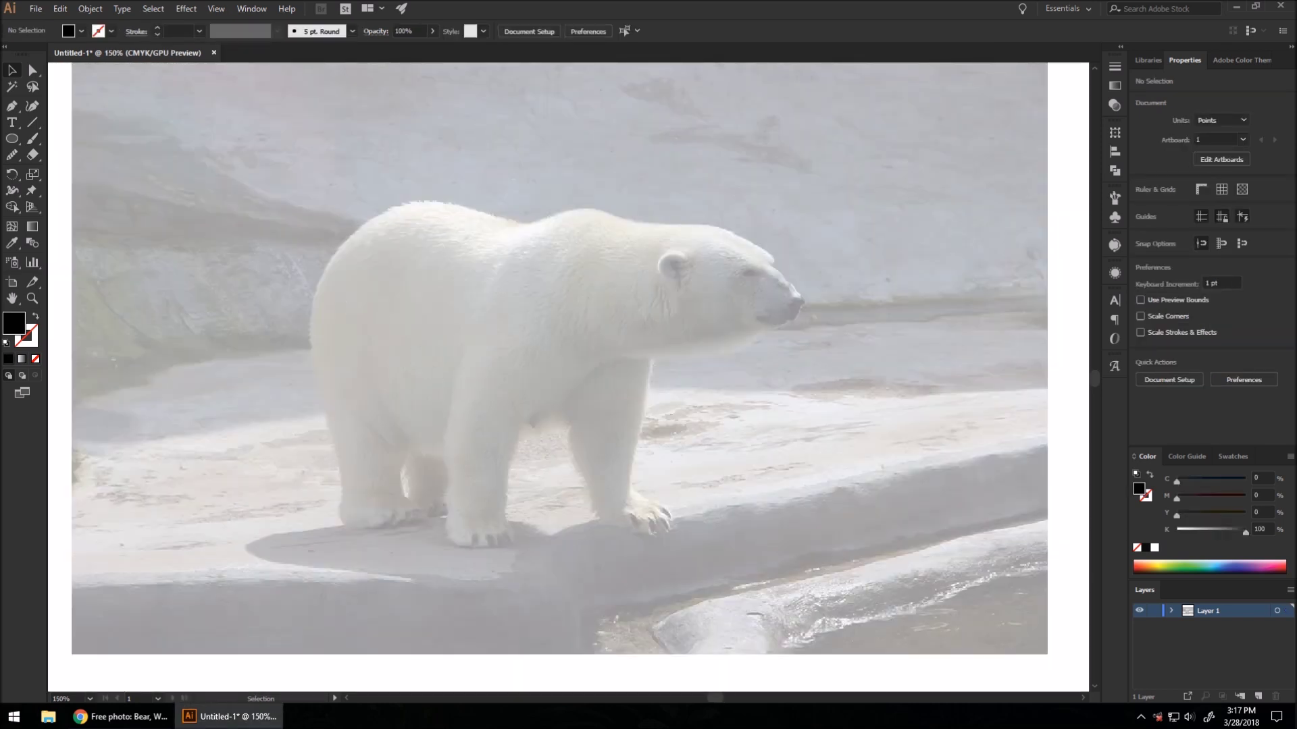
click(16, 109)
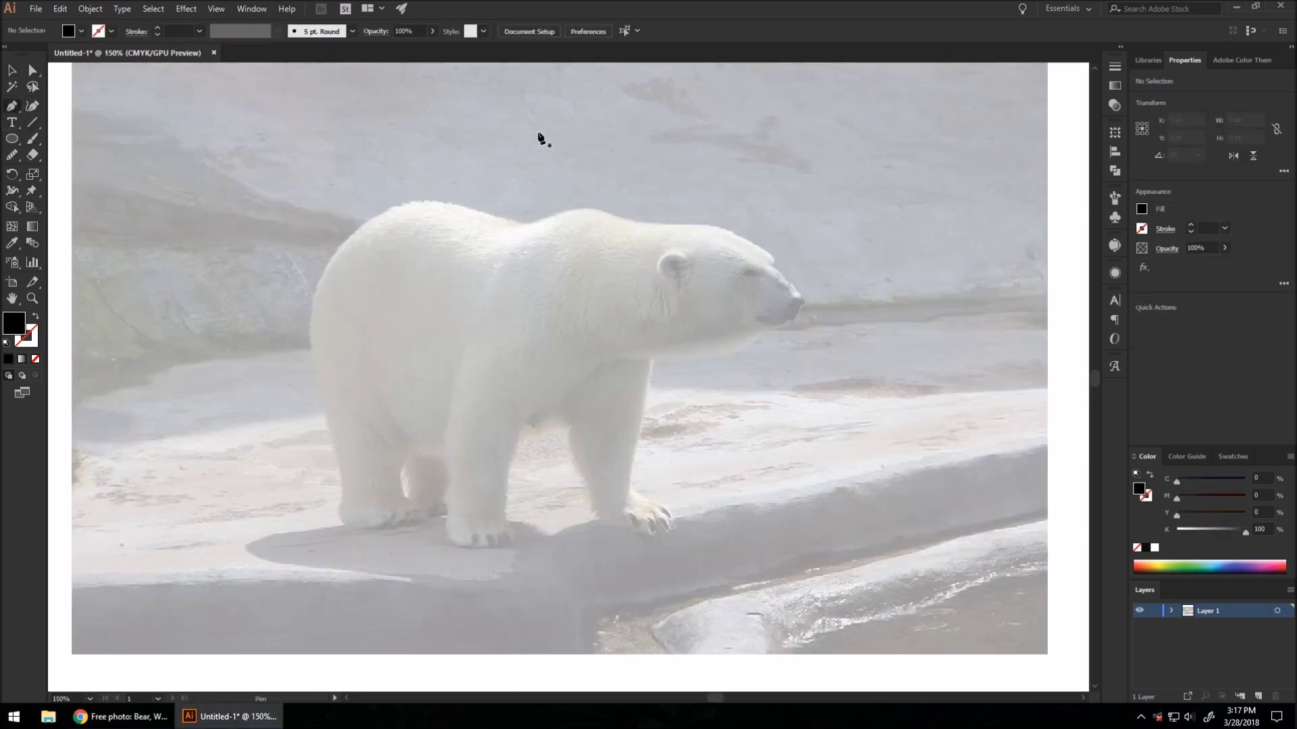
click(32, 138)
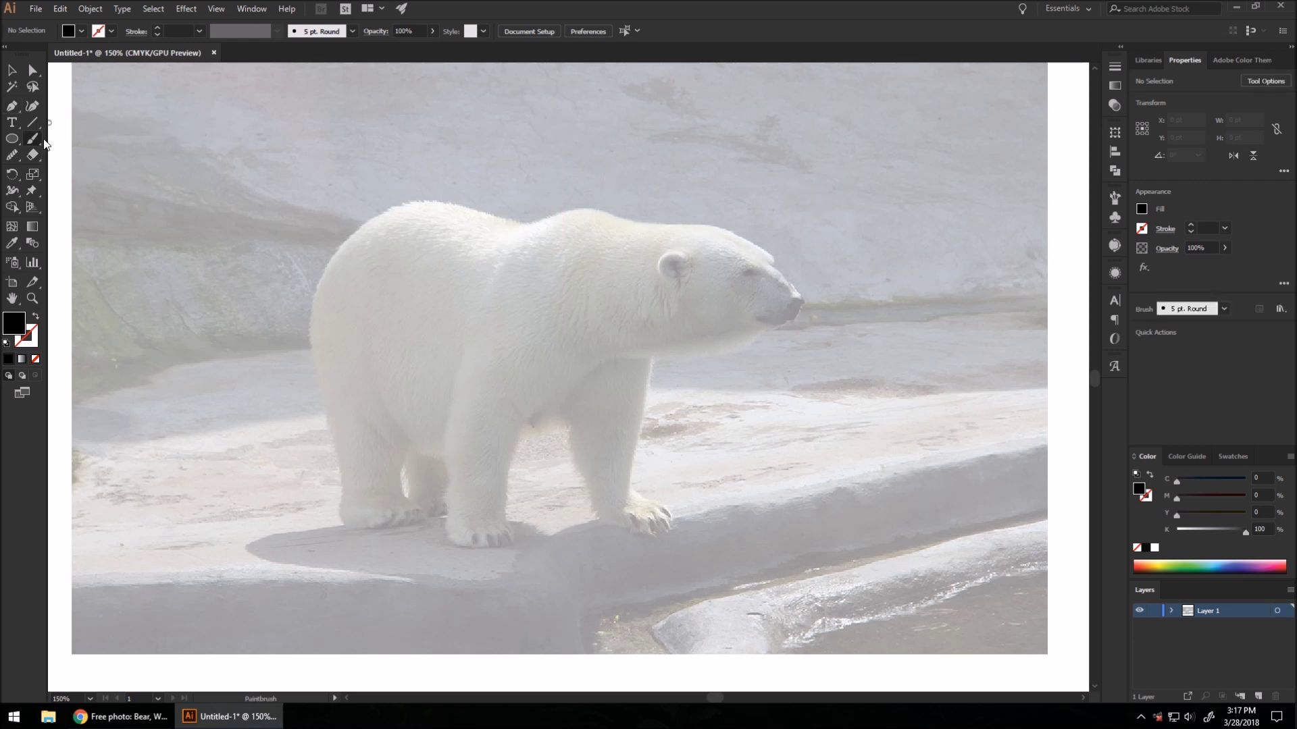
double_click(34, 140)
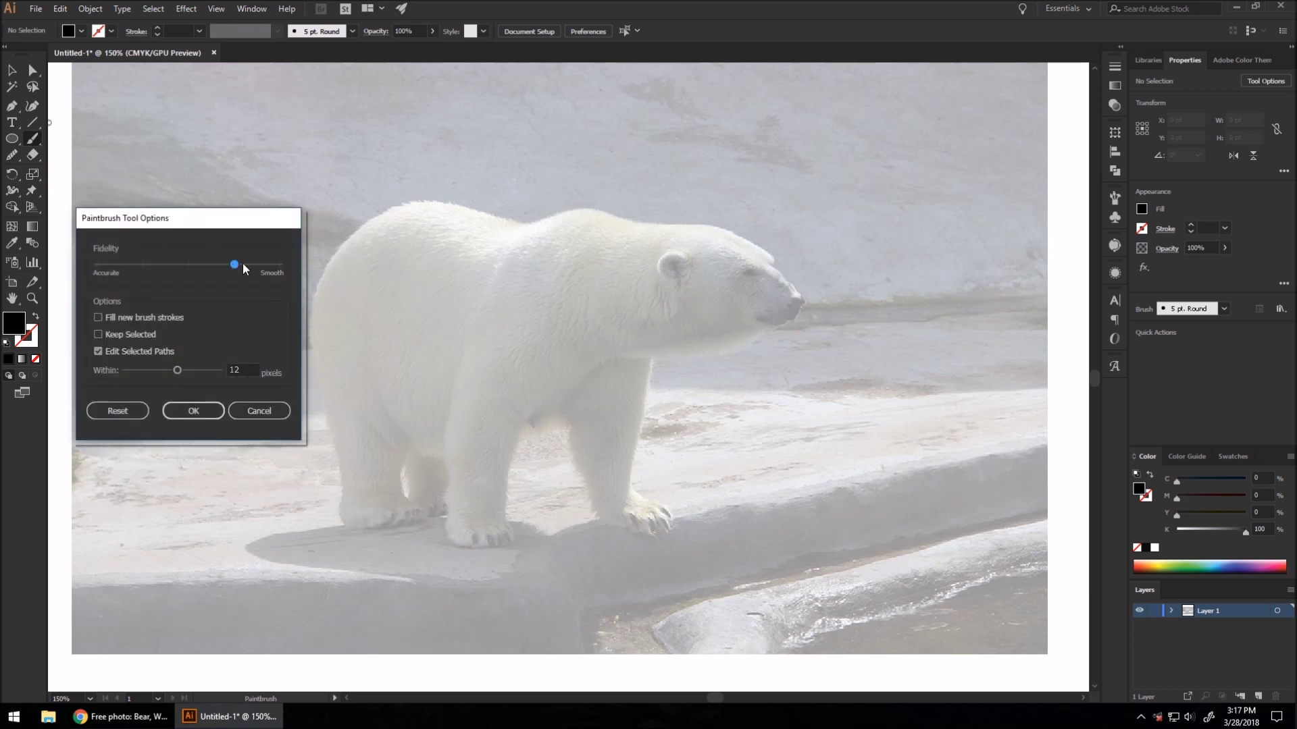
mouse_move(221, 263)
mouse_down()
mouse_move(192, 263)
mouse_move(239, 265)
mouse_up()
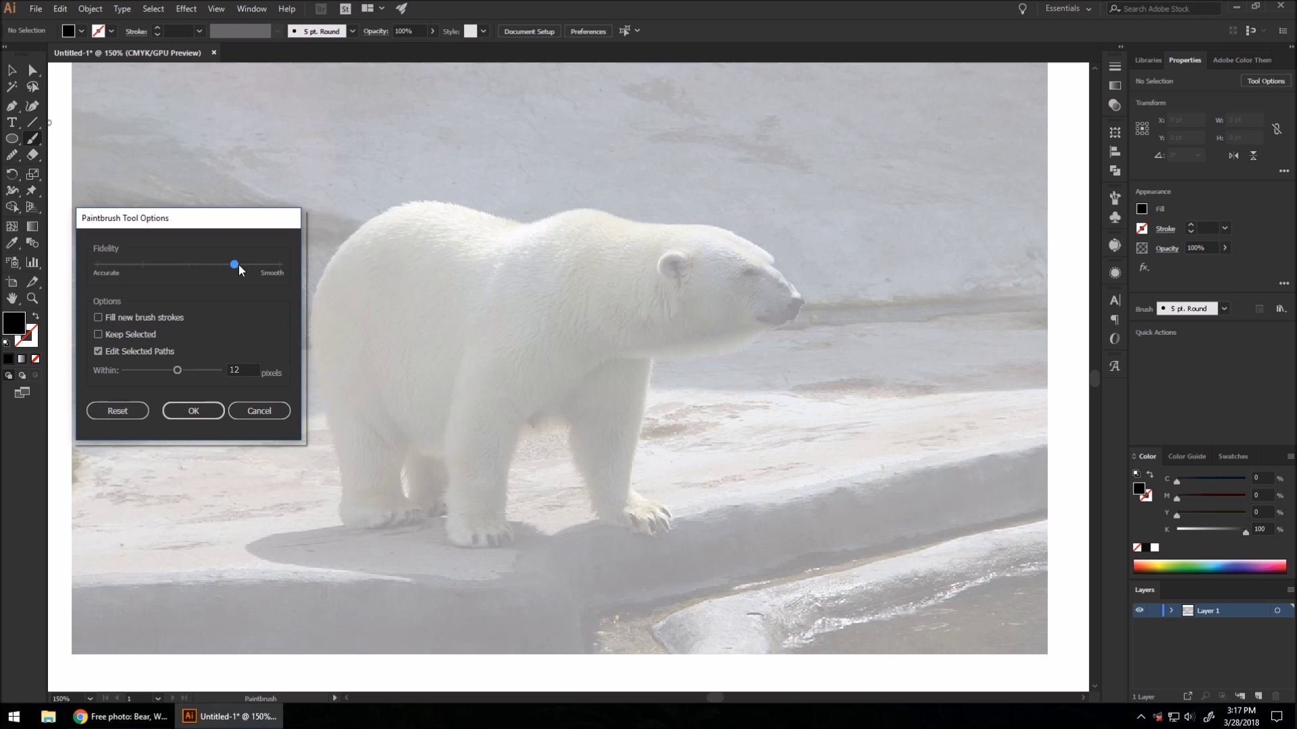
click(193, 413)
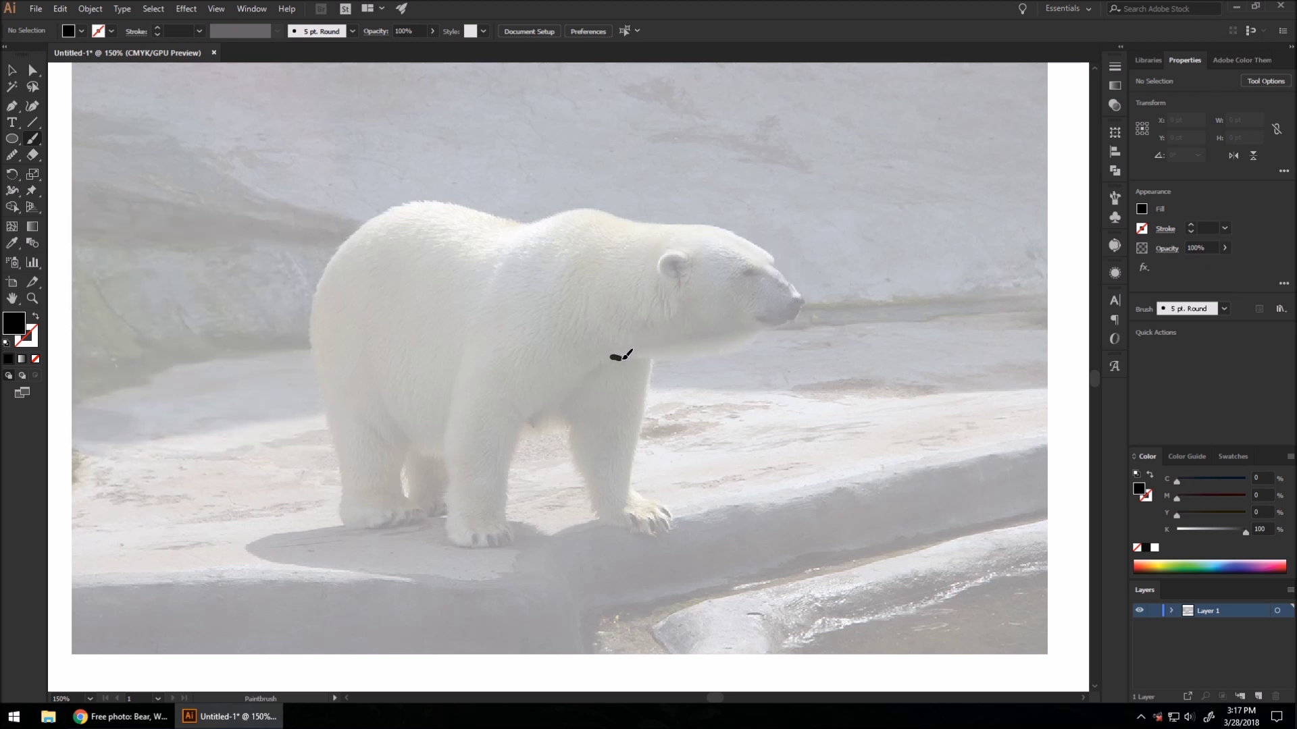
drag(614, 358, 766, 319)
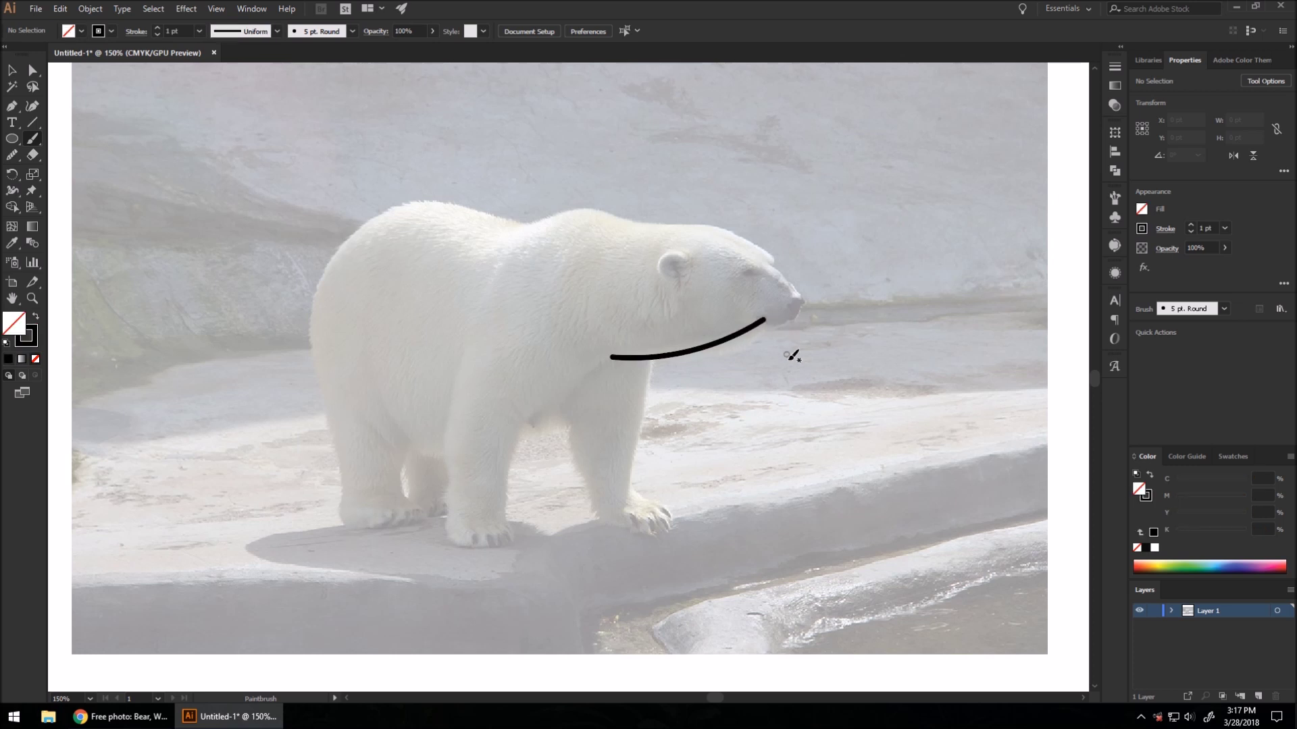
key(ctrl+z)
drag(600, 363, 732, 338)
key(ctrl+z)
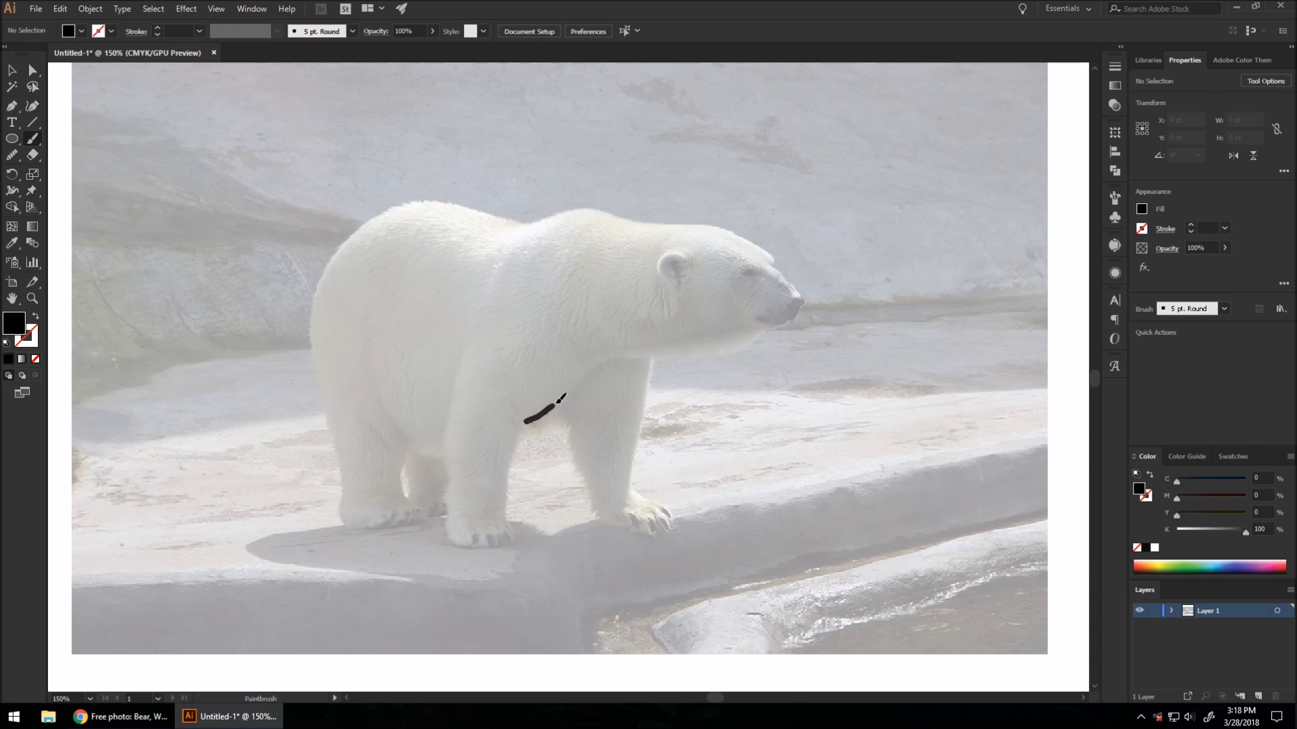
Trace the bear's head, body, belly and legs over the photo with black 5 pt. Round Paintbrush strokes.
mouse_move(582, 384)
mouse_down()
mouse_move(628, 347)
mouse_move(738, 341)
mouse_up()
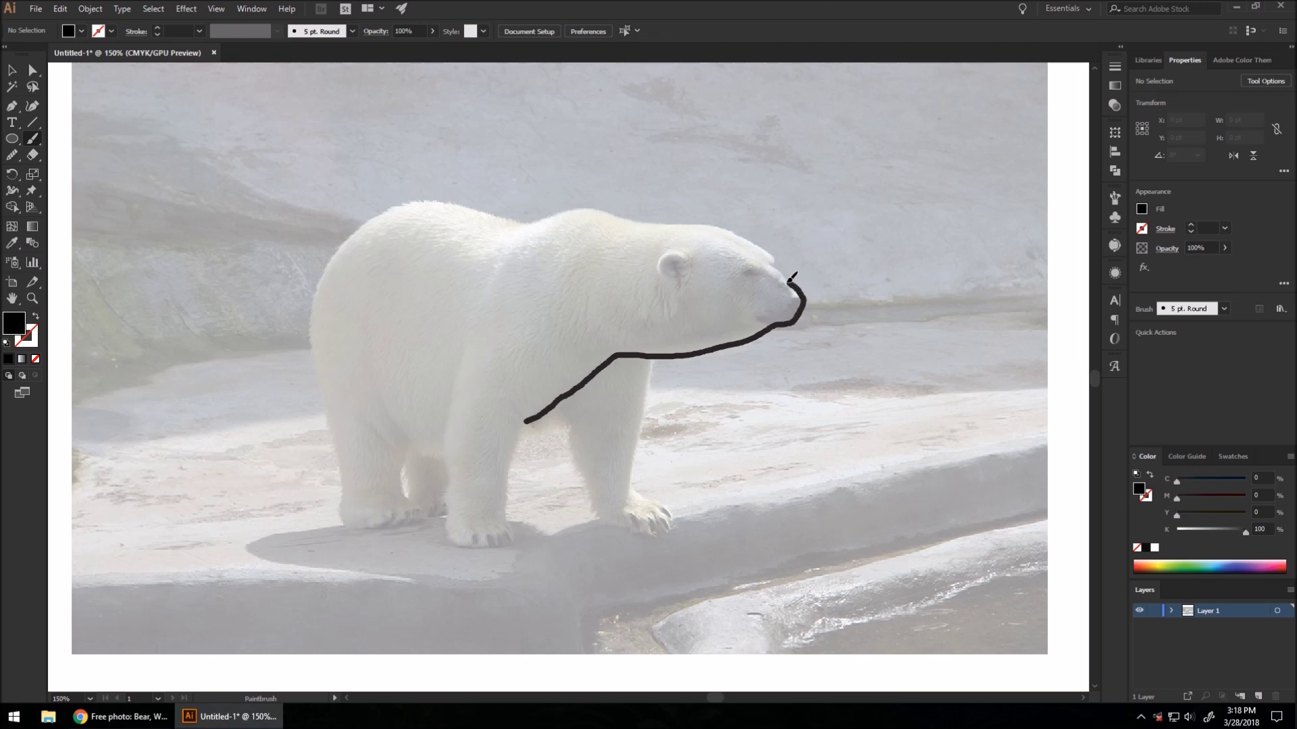
mouse_move(791, 278)
mouse_down()
mouse_move(736, 233)
mouse_move(593, 206)
mouse_move(382, 212)
mouse_move(320, 302)
mouse_move(319, 390)
mouse_move(342, 517)
mouse_move(416, 528)
mouse_move(398, 473)
mouse_move(409, 440)
mouse_up()
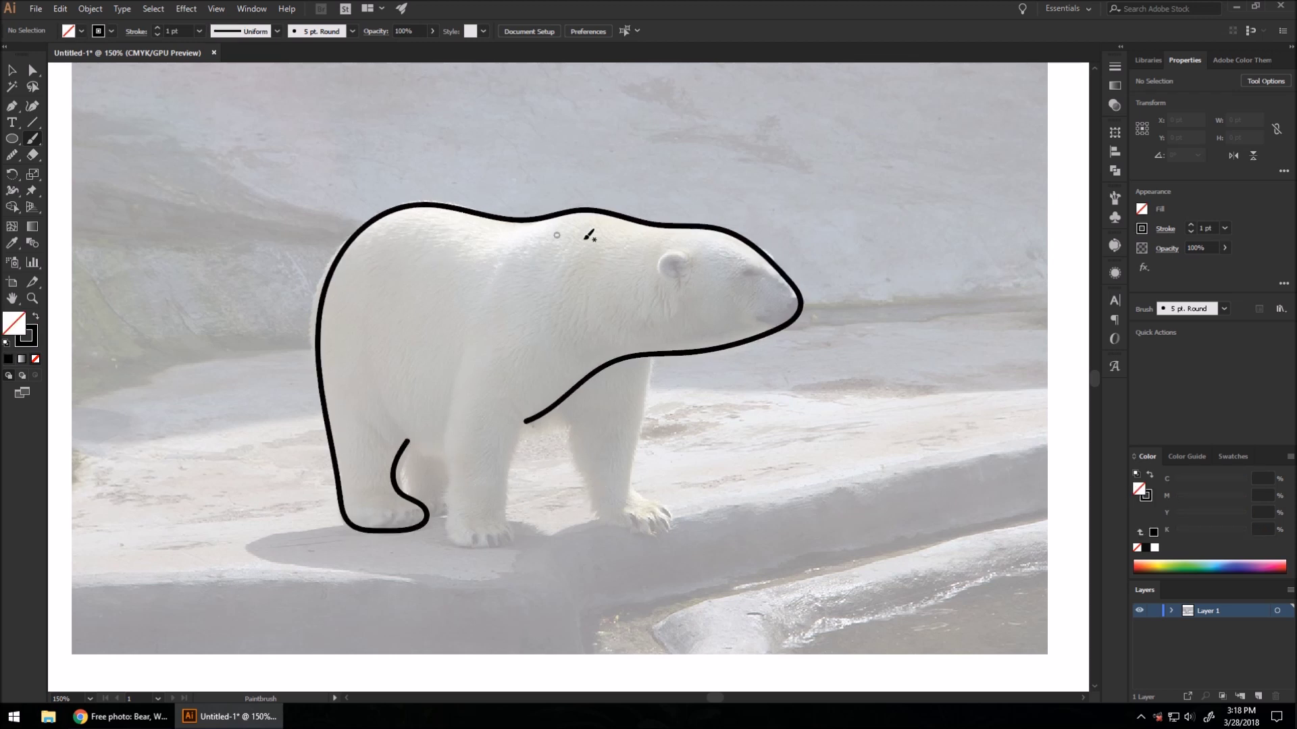
drag(383, 397, 445, 461)
mouse_move(458, 360)
mouse_down()
mouse_move(448, 542)
mouse_move(515, 547)
mouse_move(507, 462)
mouse_move(528, 419)
mouse_move(570, 411)
mouse_move(602, 522)
mouse_move(653, 522)
mouse_up()
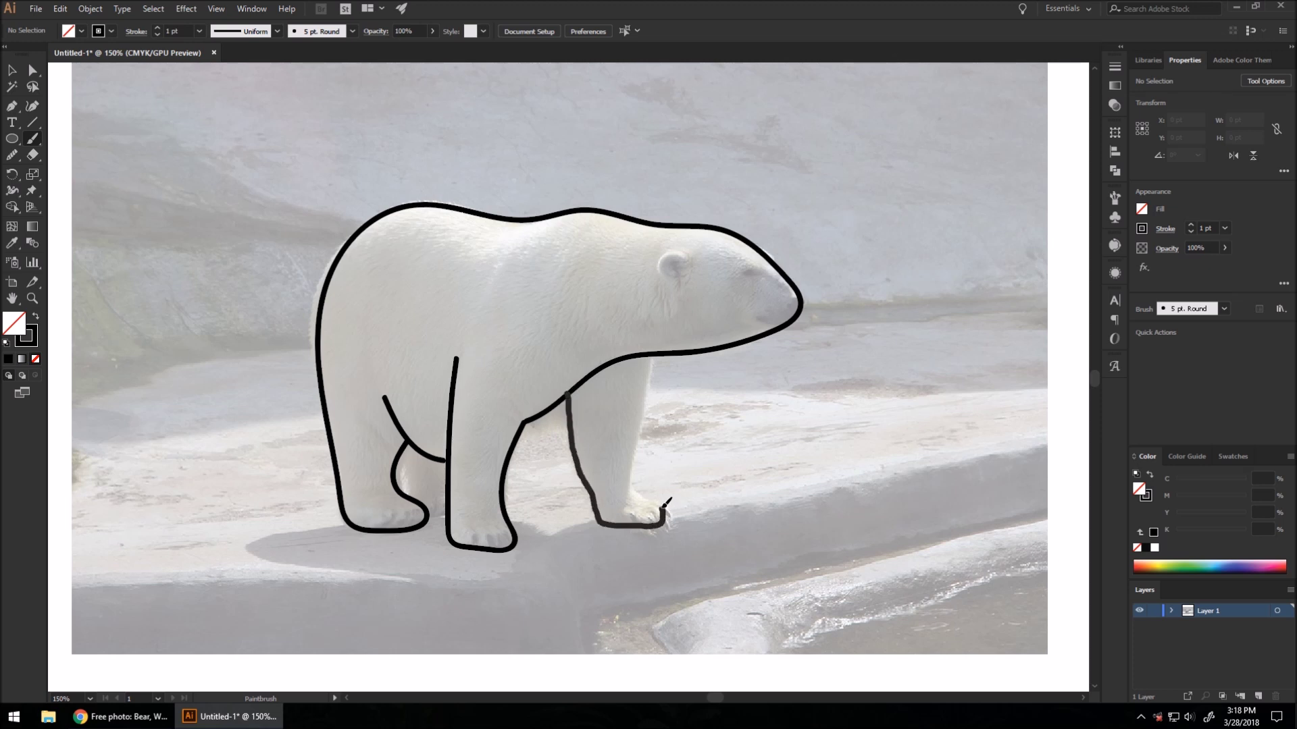
drag(630, 473, 662, 351)
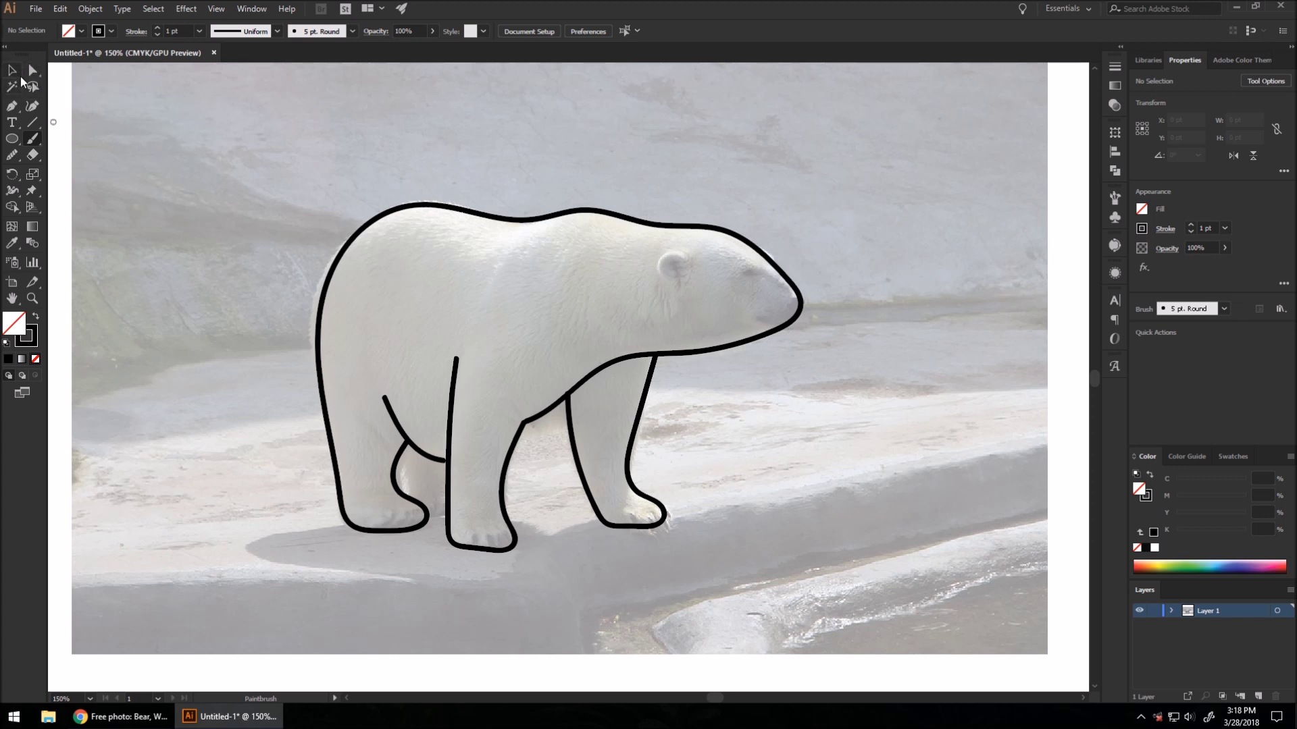
Move the chest line's end anchor onto the top of the near front leg and align the far front leg's top anchor with the chest line.
click(31, 71)
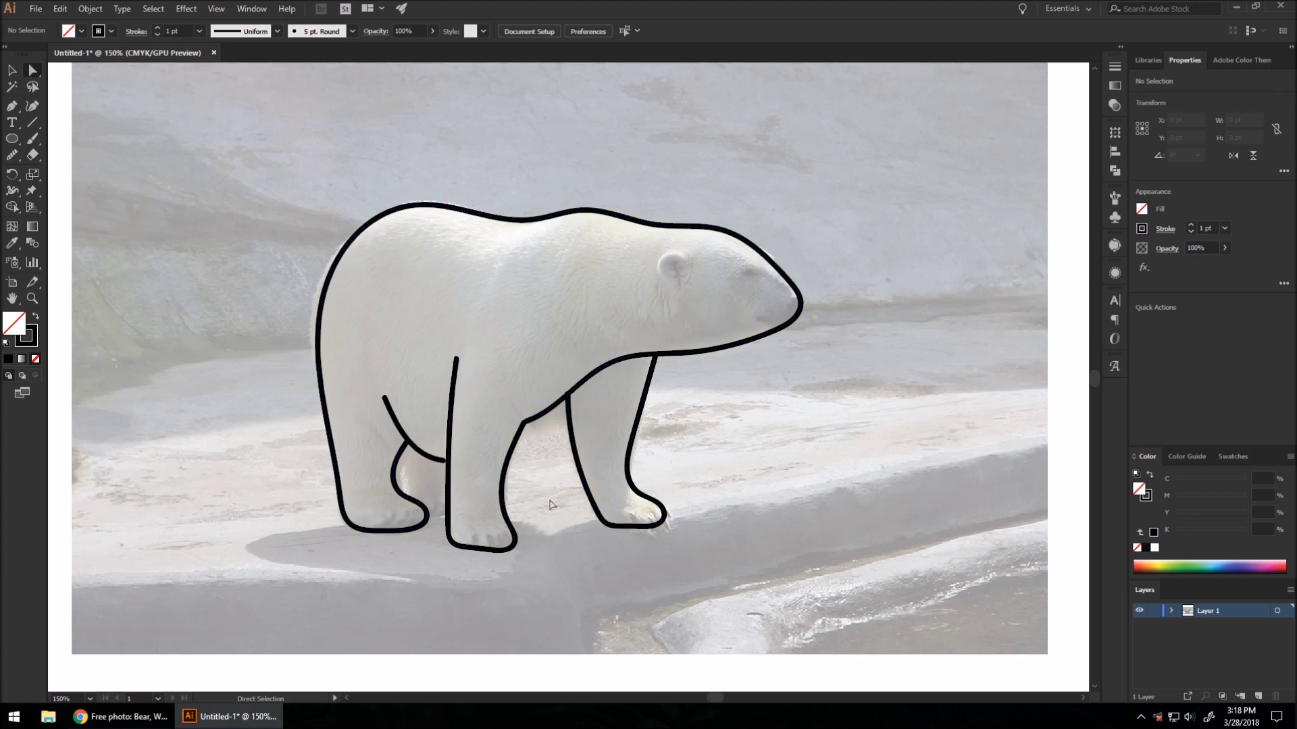
scroll(515, 452, up, 2)
click(535, 392)
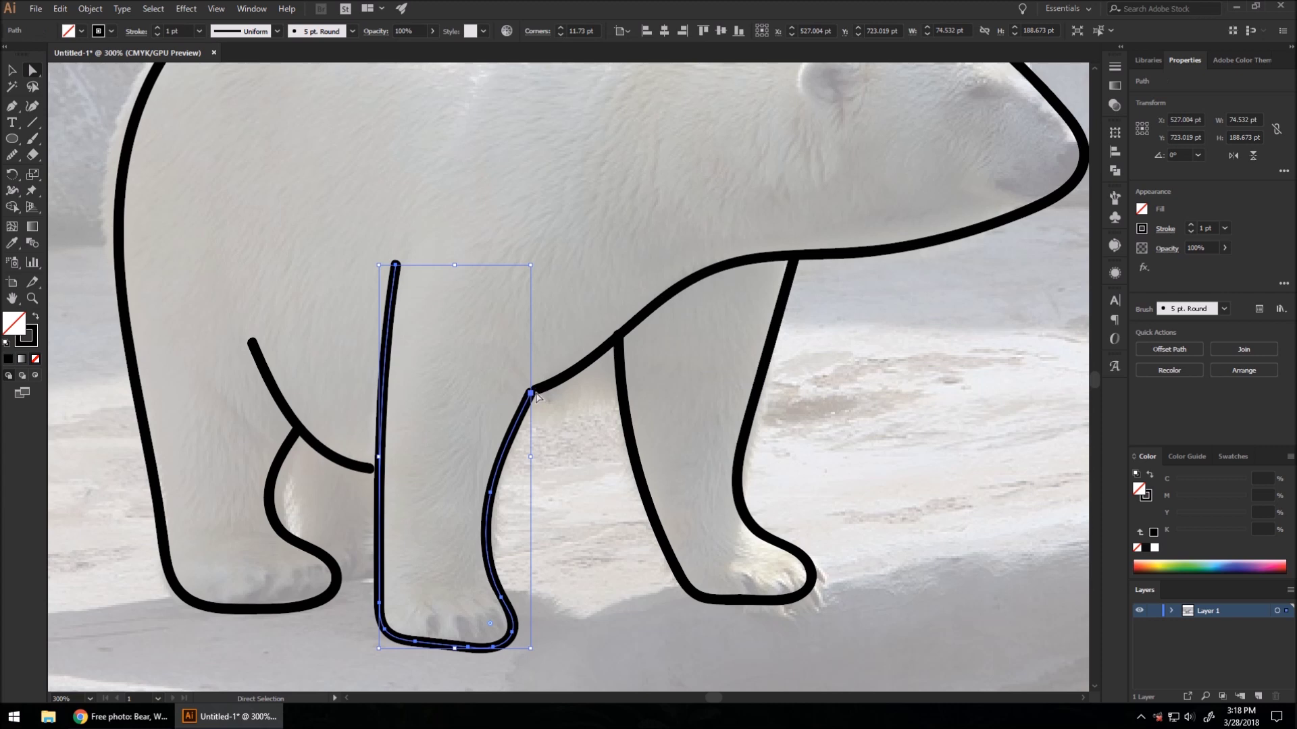
scroll(535, 397, up, 2)
click(532, 392)
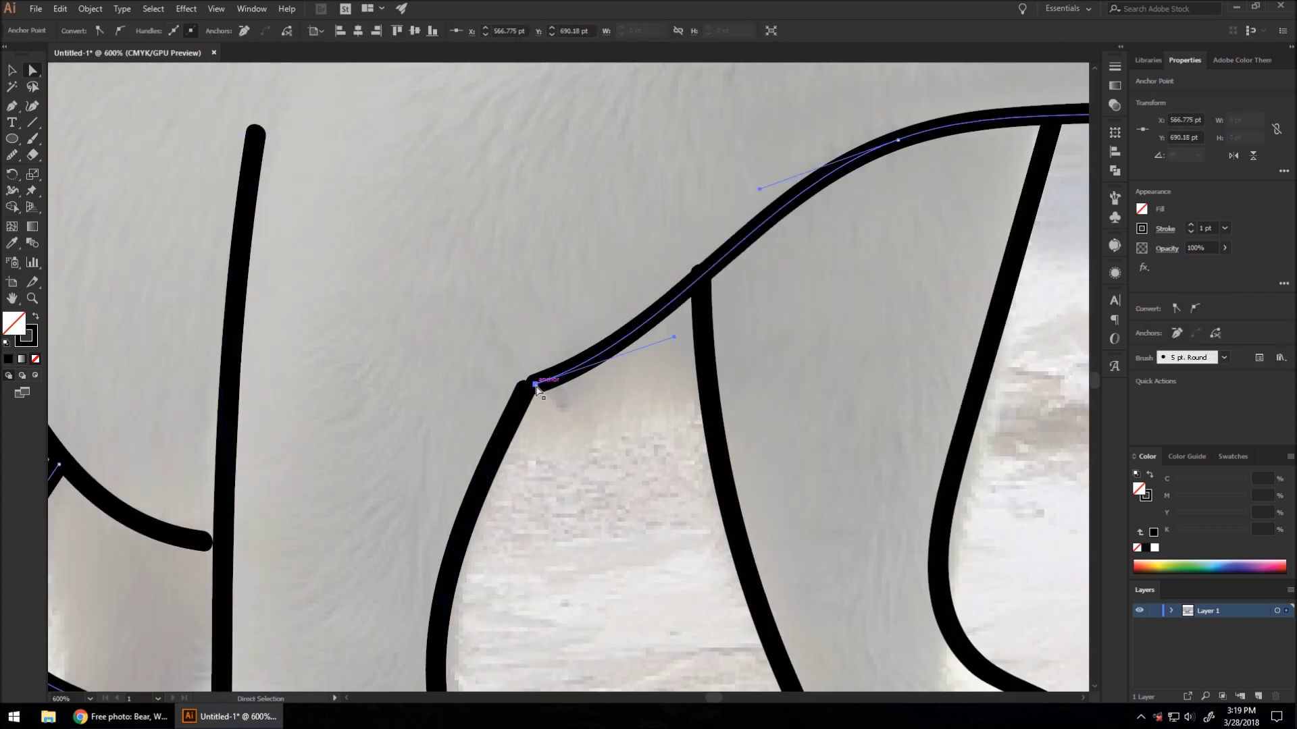
drag(536, 387, 526, 396)
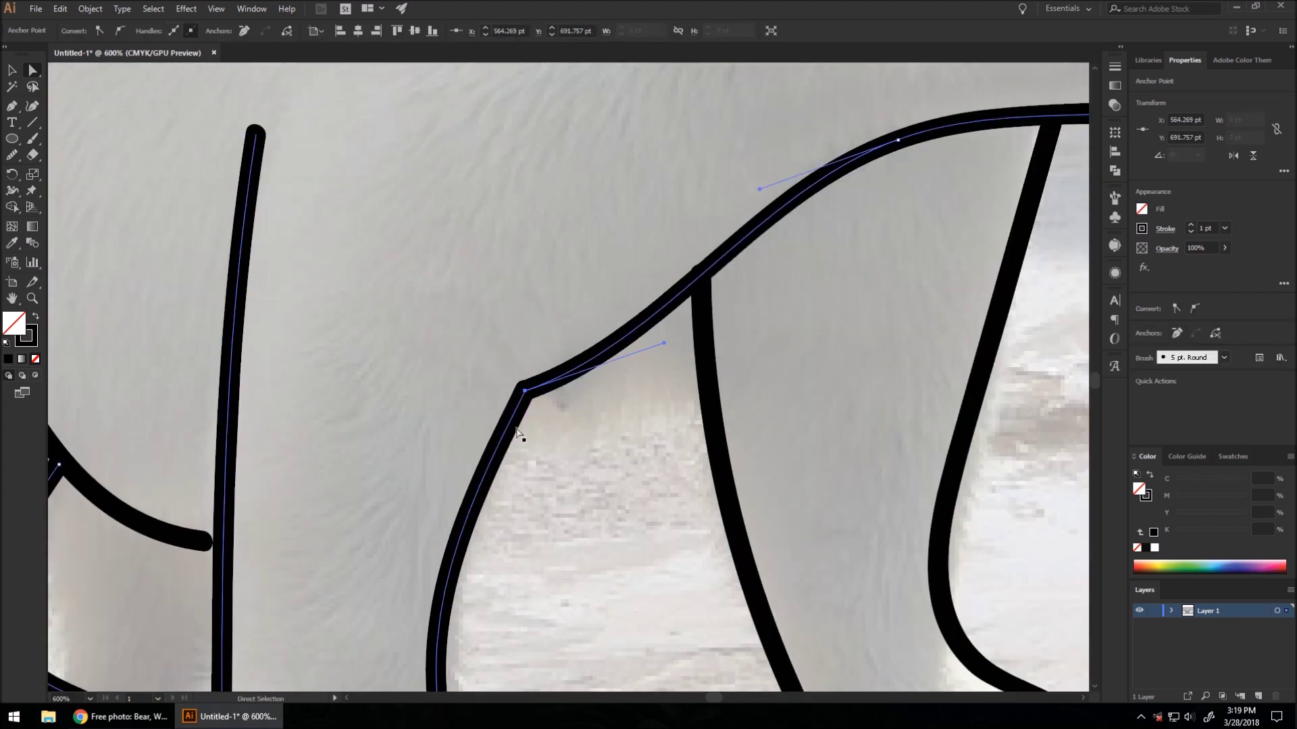
click(703, 277)
mouse_move(701, 274)
mouse_down()
mouse_move(701, 310)
mouse_move(701, 276)
mouse_up()
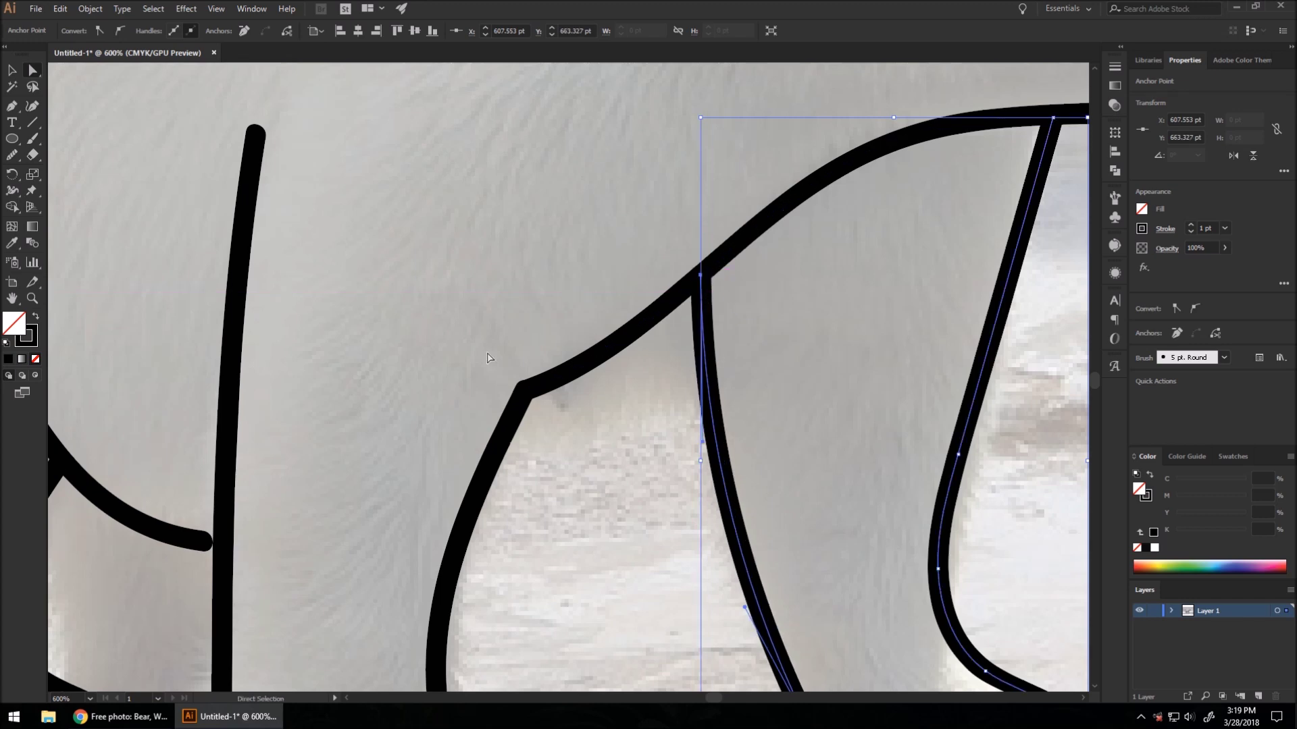
Extend the belly line's front end anchor onto the near front leg's back line.
scroll(487, 358, down, 2)
scroll(194, 435, up, 2)
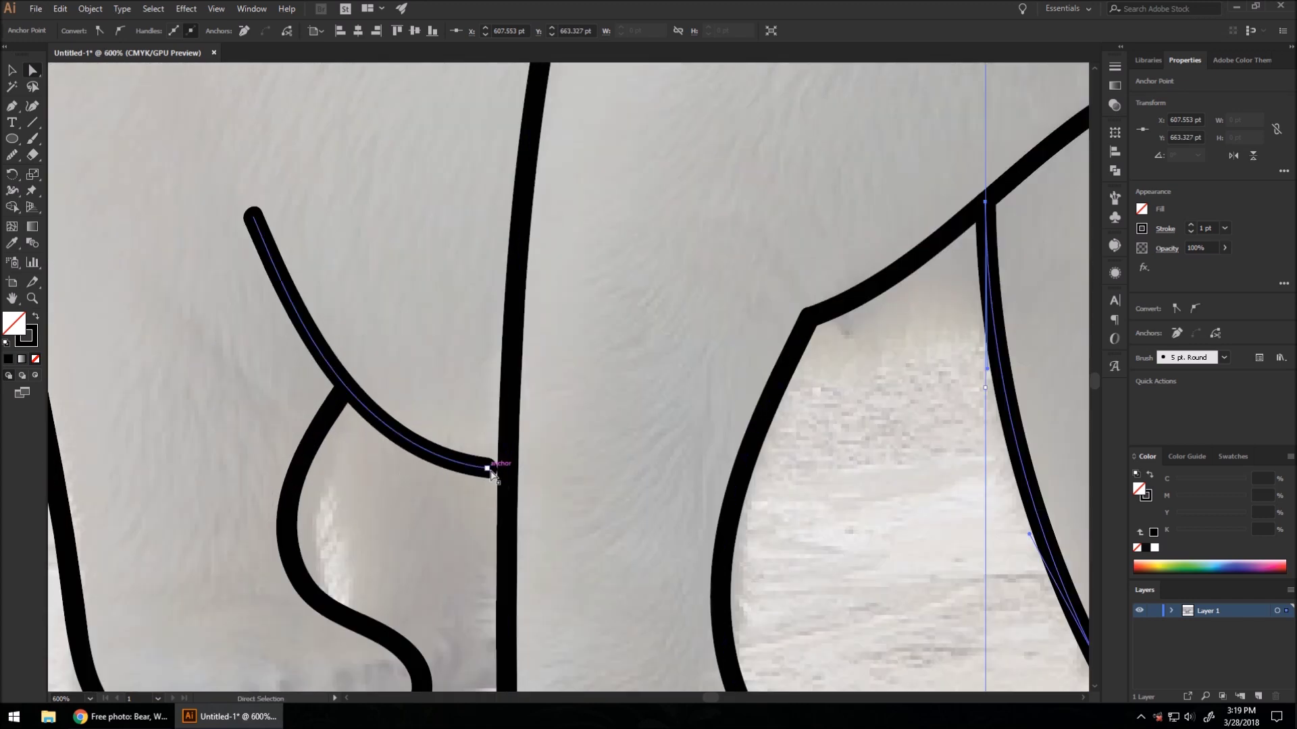
drag(492, 475, 506, 475)
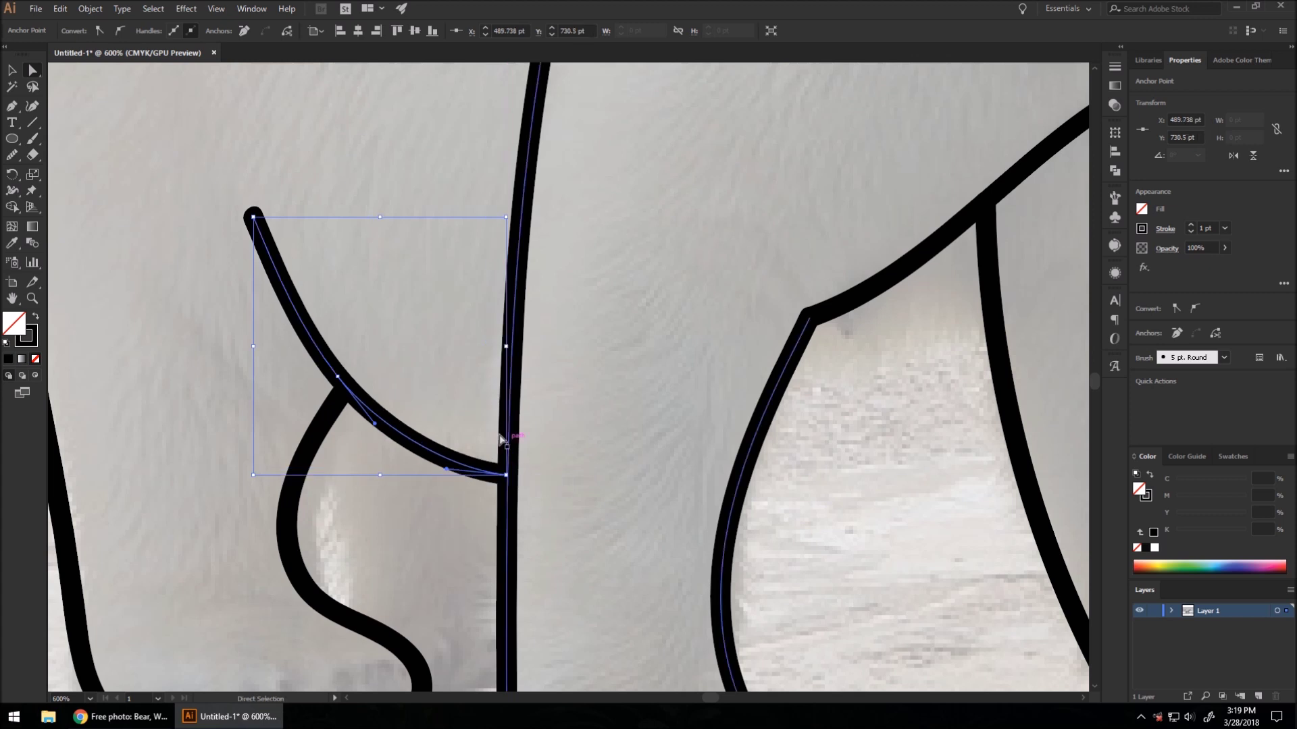
click(347, 394)
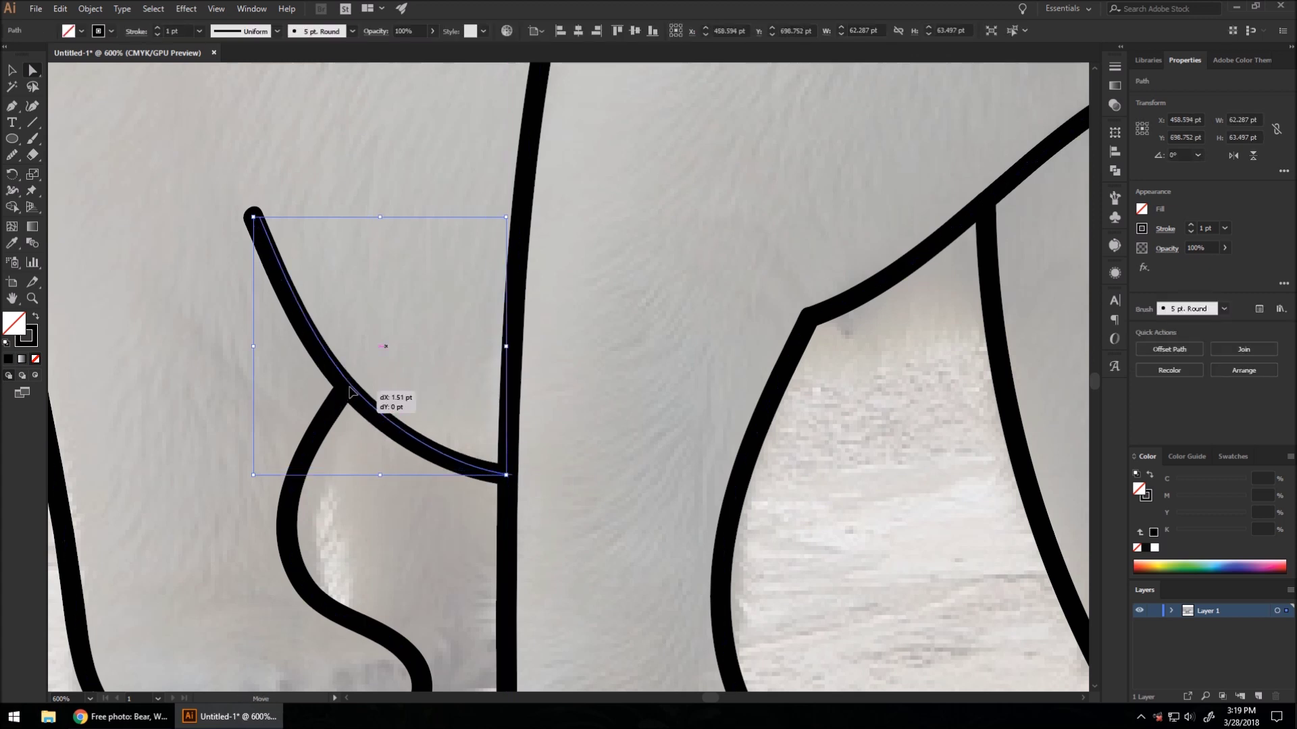
drag(349, 392, 348, 394)
In outline view, refine the belly line's end on the front leg and move the hind leg's top anchor onto the belly curve.
key(ctrl+y)
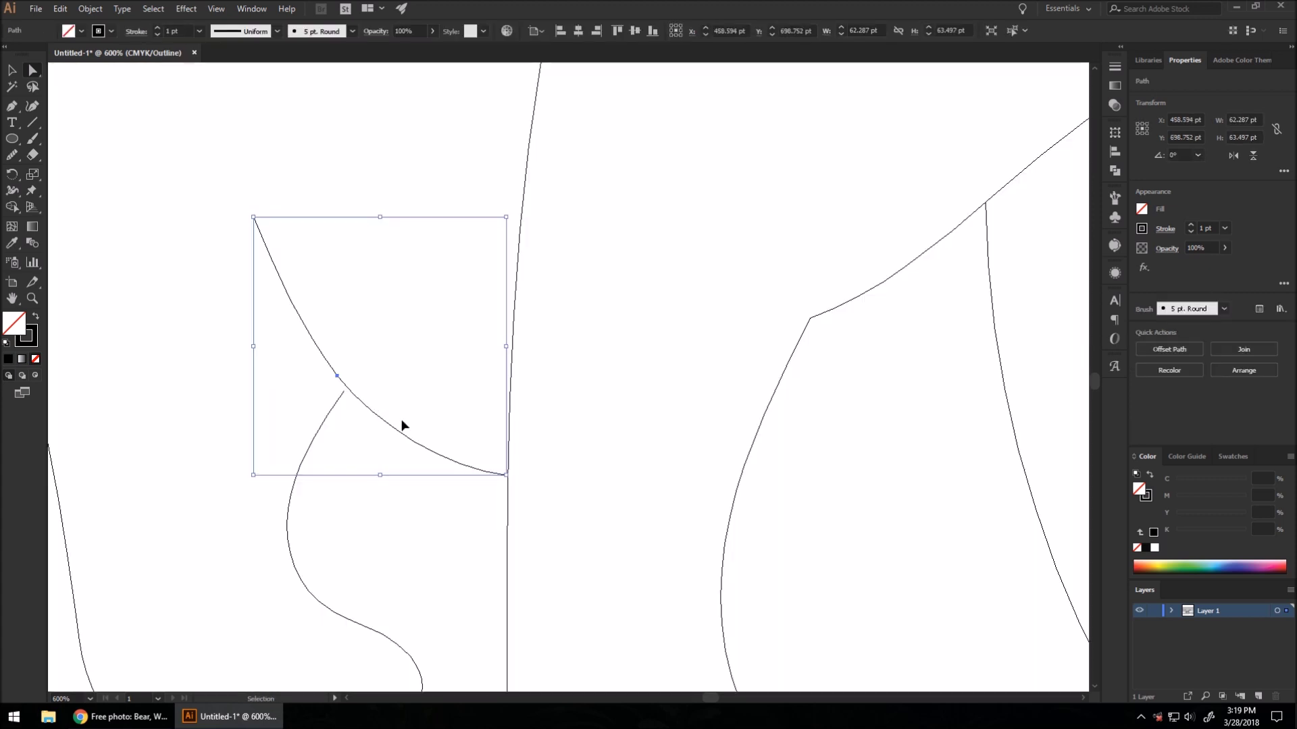
click(530, 495)
mouse_move(507, 475)
mouse_down()
mouse_move(482, 488)
mouse_move(508, 477)
mouse_up()
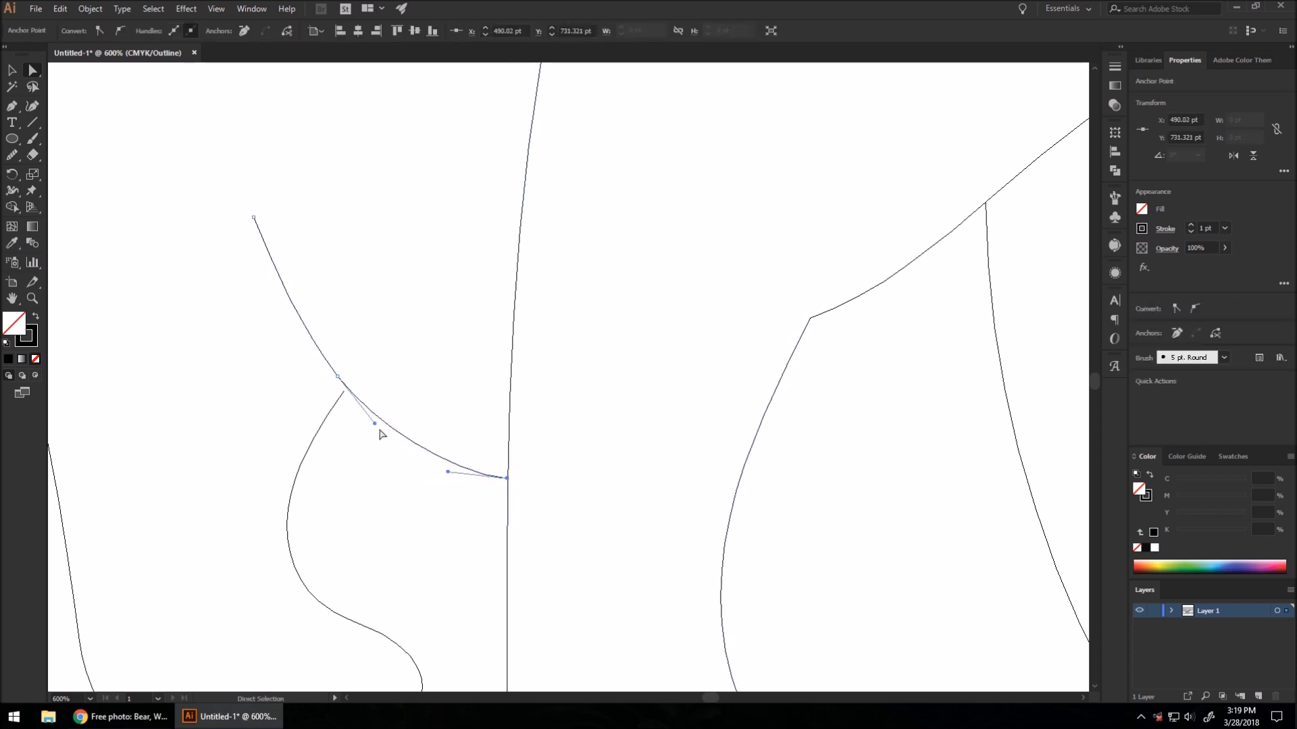
drag(344, 392, 352, 394)
click(570, 393)
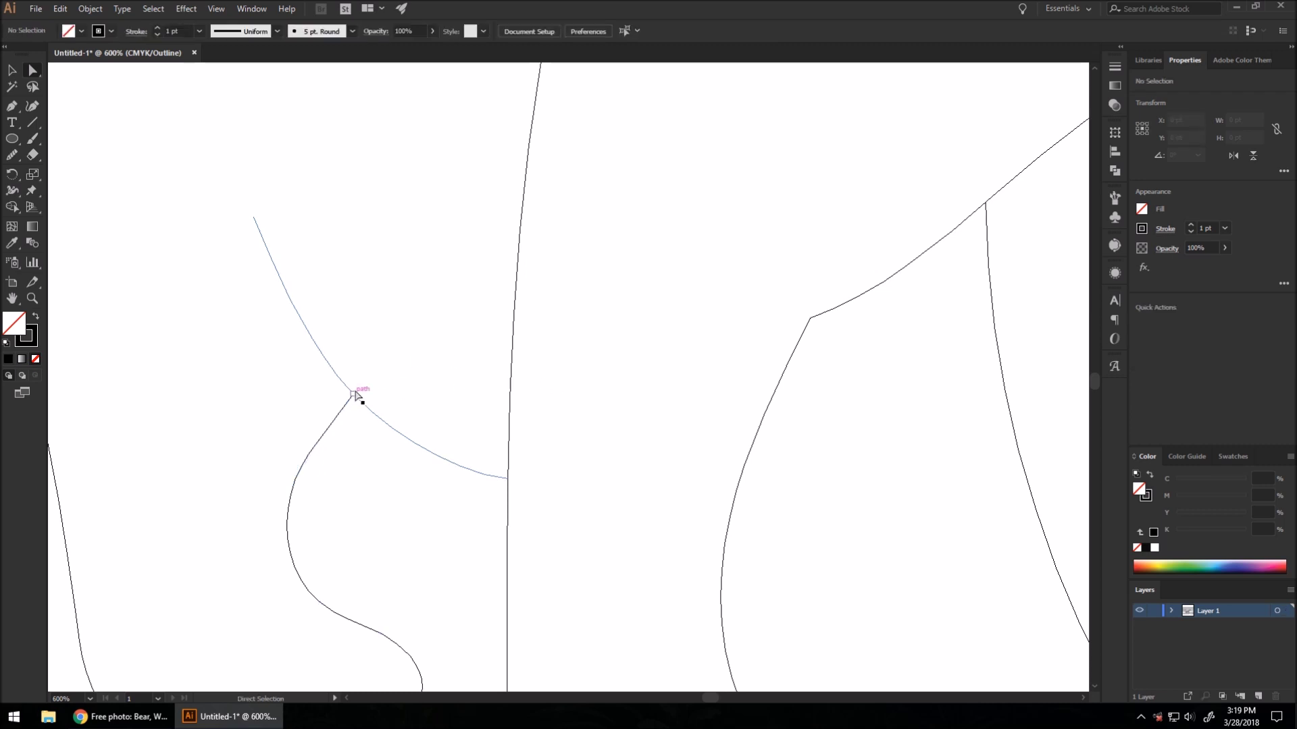
Select the overlapping end anchors where the chest meets the near front leg, return to preview, and join them into one path.
scroll(402, 385, down, 5)
scroll(515, 335, up, 2)
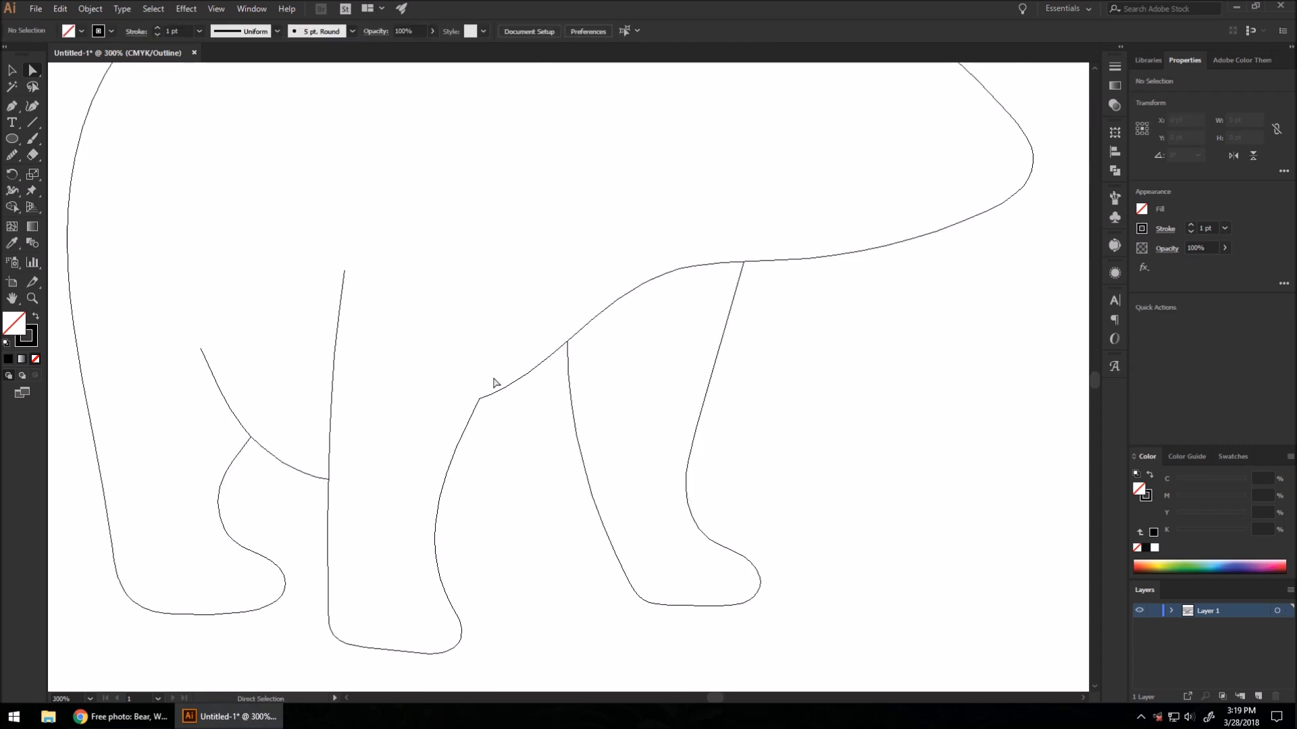
click(479, 399)
scroll(476, 385, up, 1)
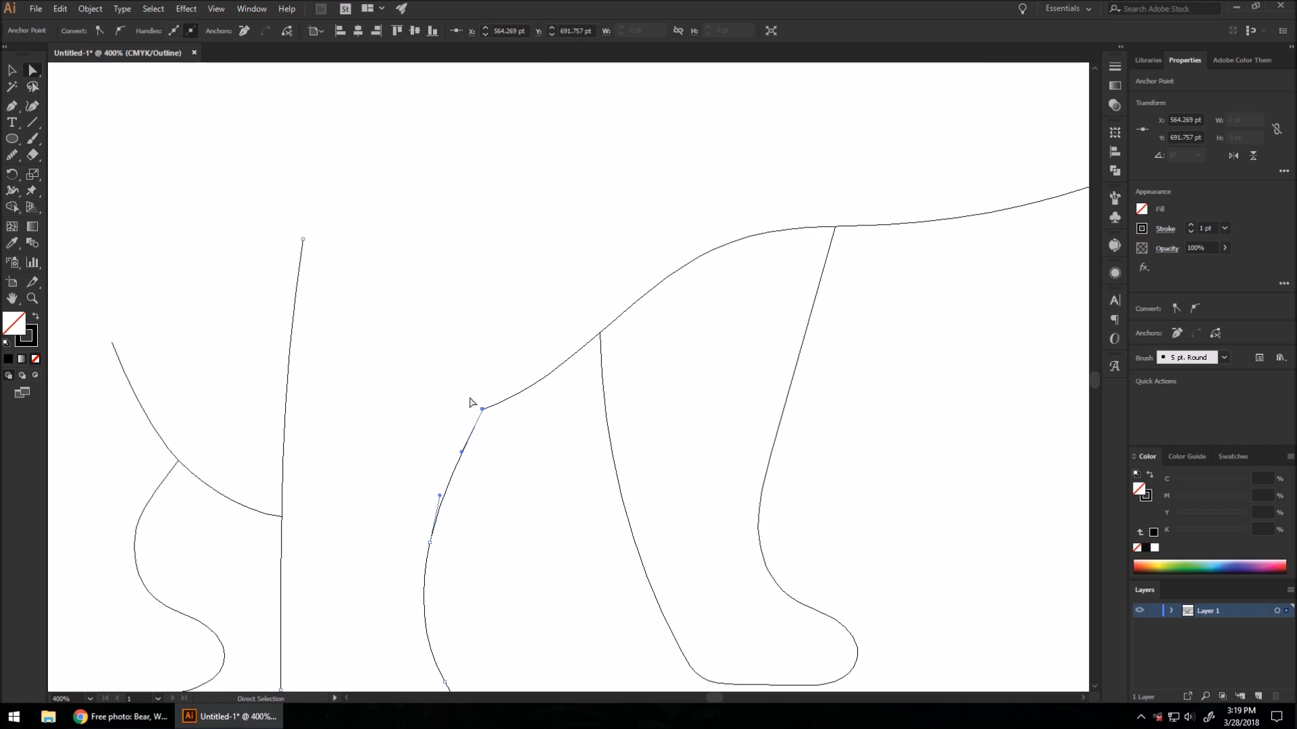
drag(473, 392, 495, 418)
key(ctrl+y)
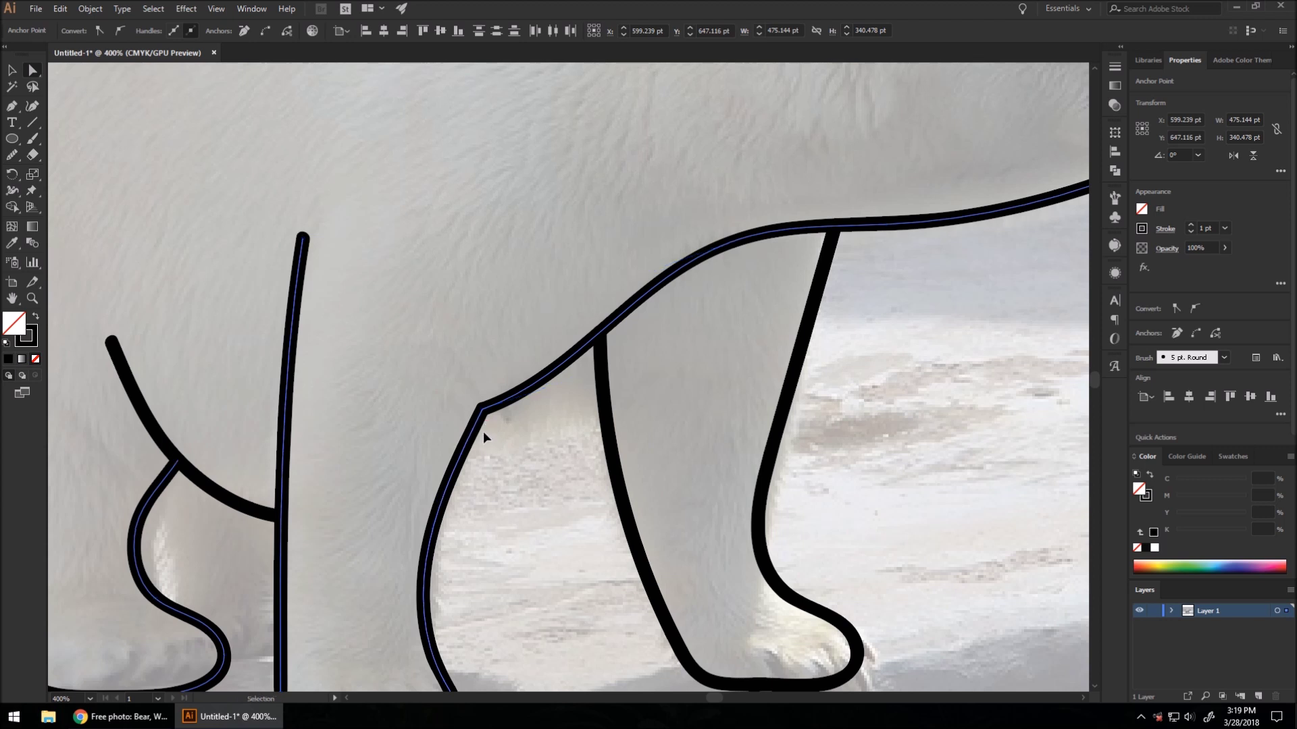
key(ctrl+j)
Lower the joined chest corner, adjust its direction handles, and bring the far front leg's top anchor down onto the reshaped chest line.
drag(480, 408, 468, 445)
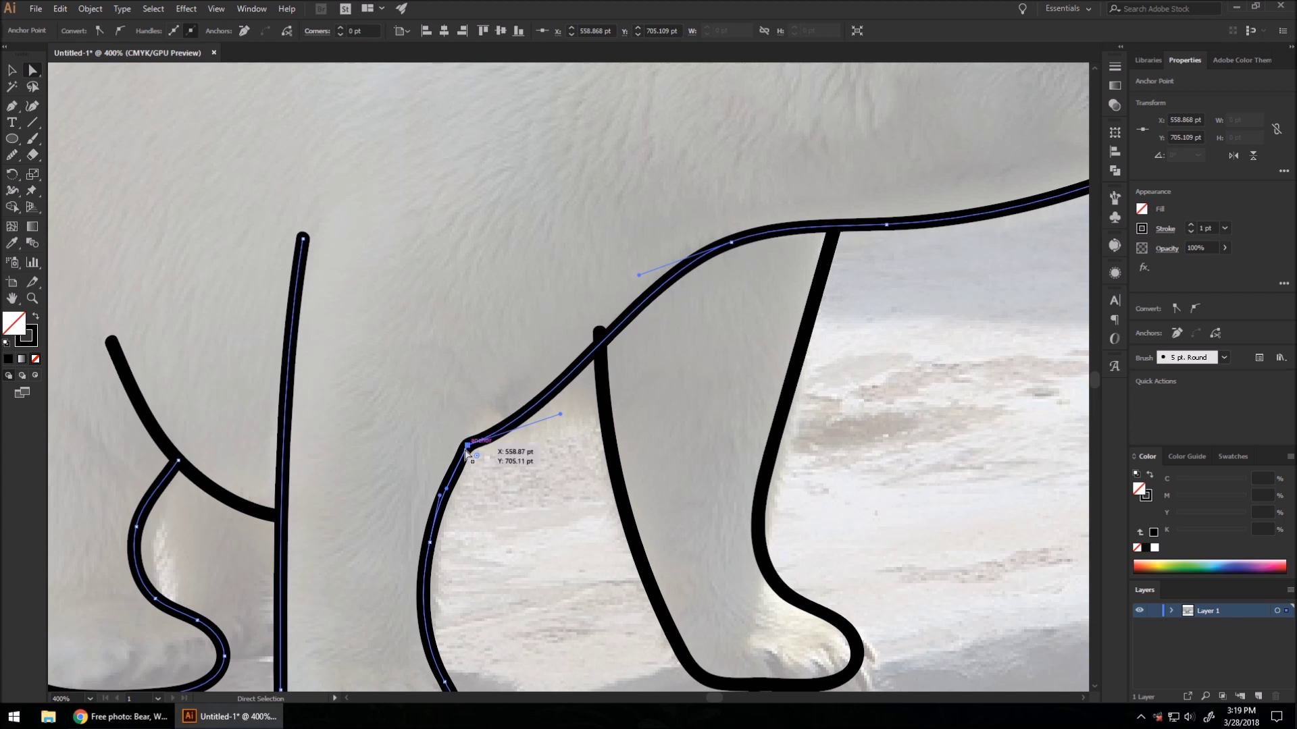
mouse_move(442, 495)
mouse_down()
mouse_move(390, 483)
mouse_move(439, 495)
mouse_up()
drag(560, 414, 571, 429)
drag(601, 334, 600, 354)
scroll(467, 445, down, 2)
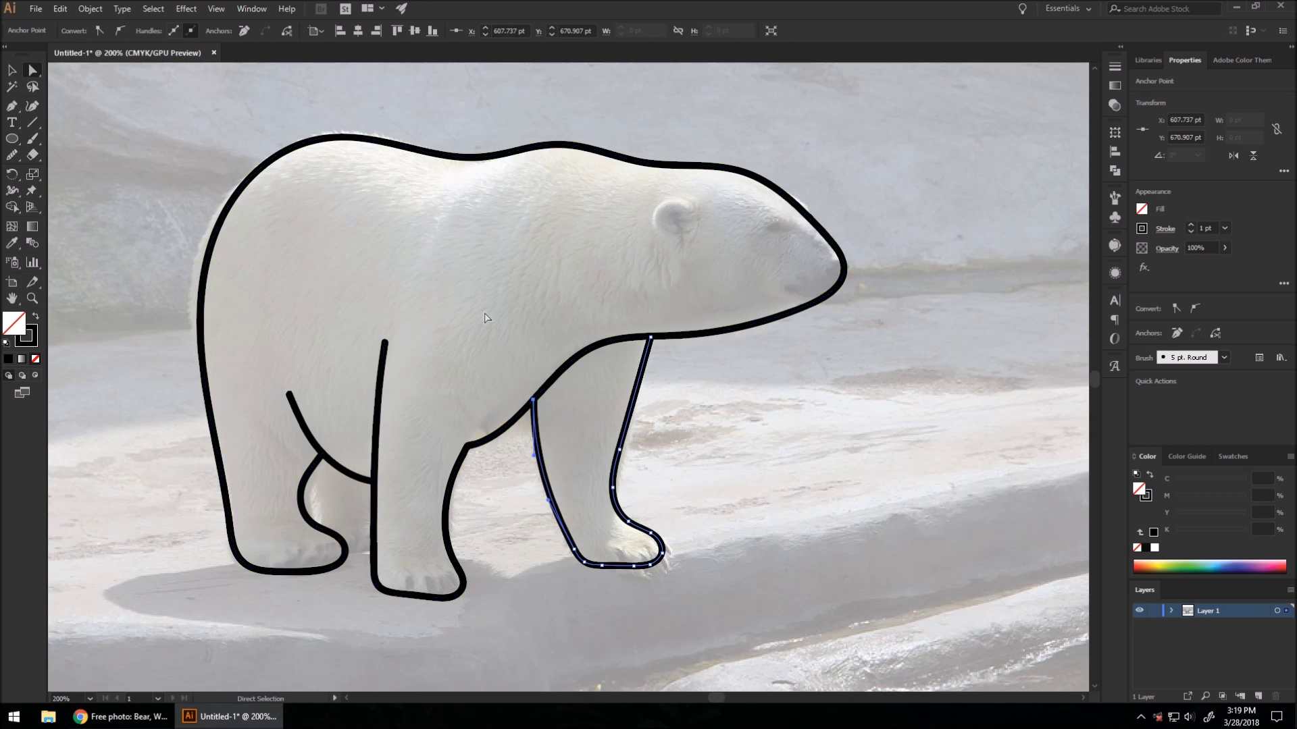
scroll(468, 313, down, 1)
scroll(815, 259, up, 1)
Round out the bear's nose by pulling the muzzle handle outward and moving the nose tip anchor to about X 841 pt, Y 576.75 pt.
click(721, 270)
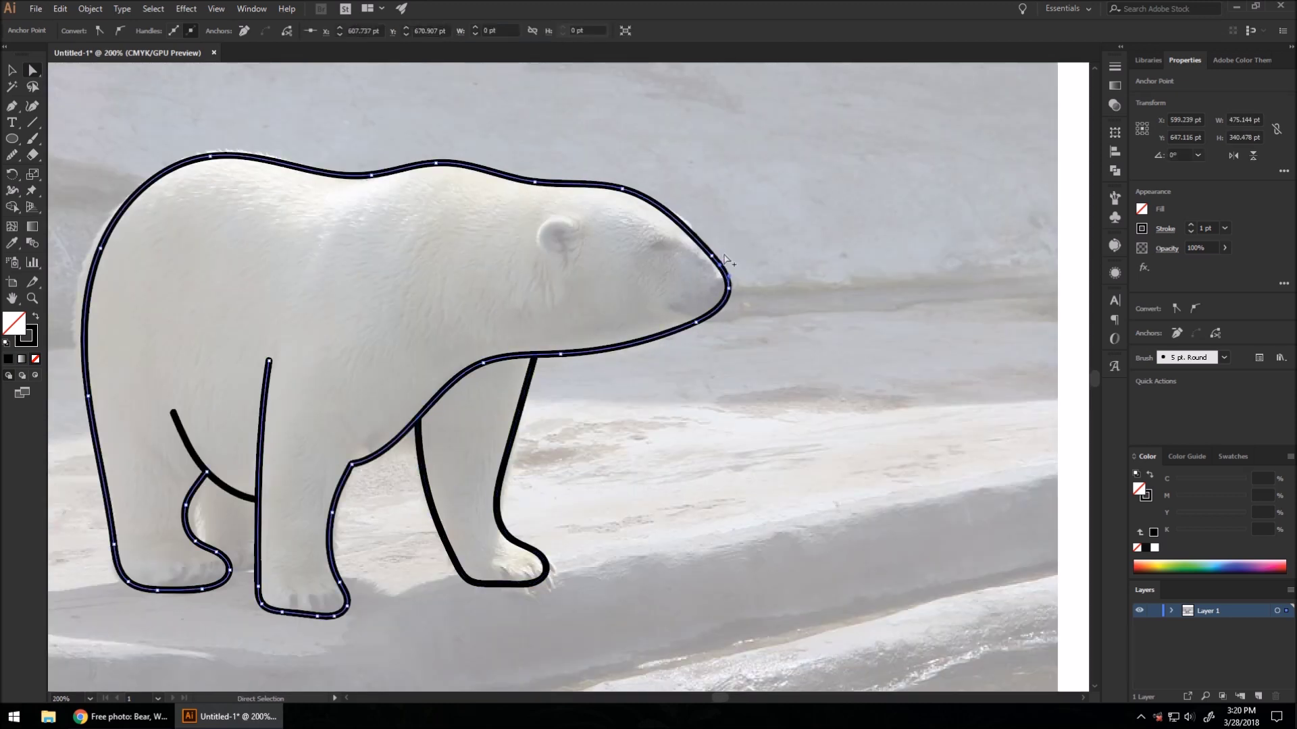
scroll(725, 258, up, 2)
drag(699, 255, 689, 265)
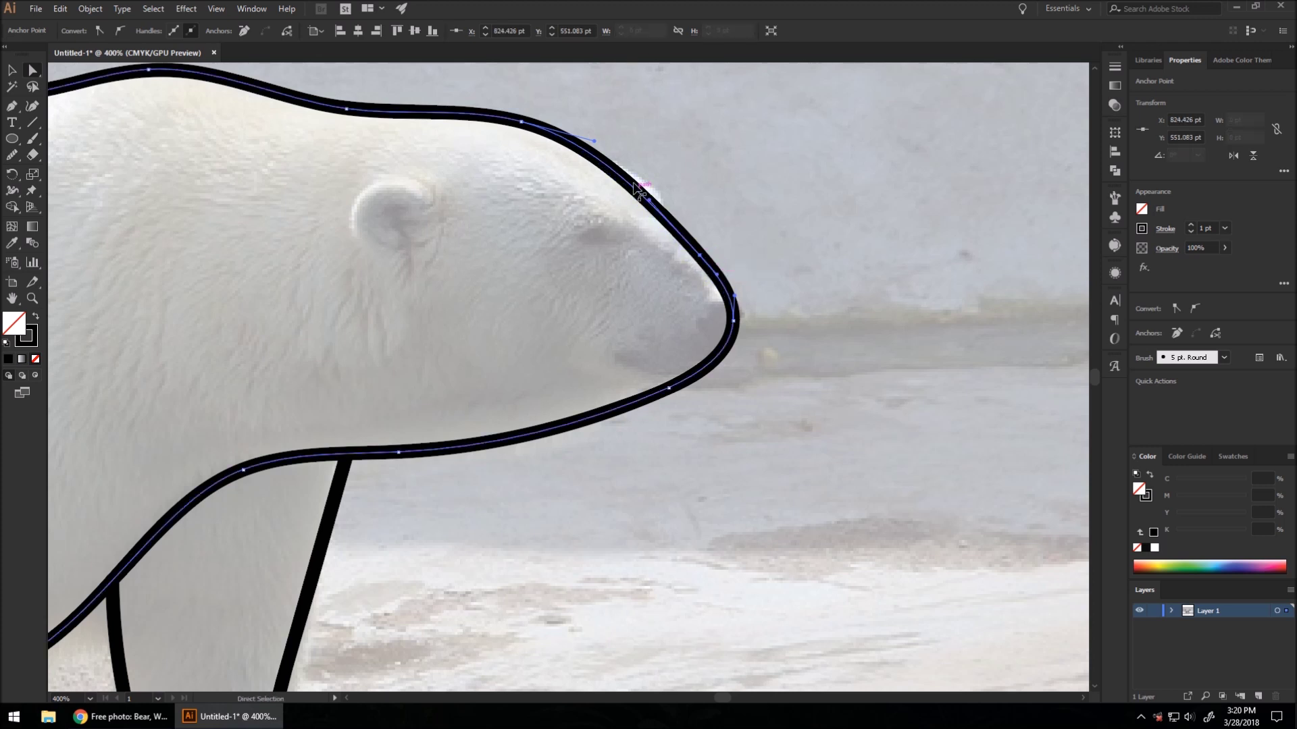
mouse_move(719, 277)
mouse_down()
mouse_move(683, 291)
mouse_move(755, 225)
mouse_move(666, 304)
mouse_move(728, 264)
mouse_move(741, 284)
mouse_move(697, 286)
mouse_up()
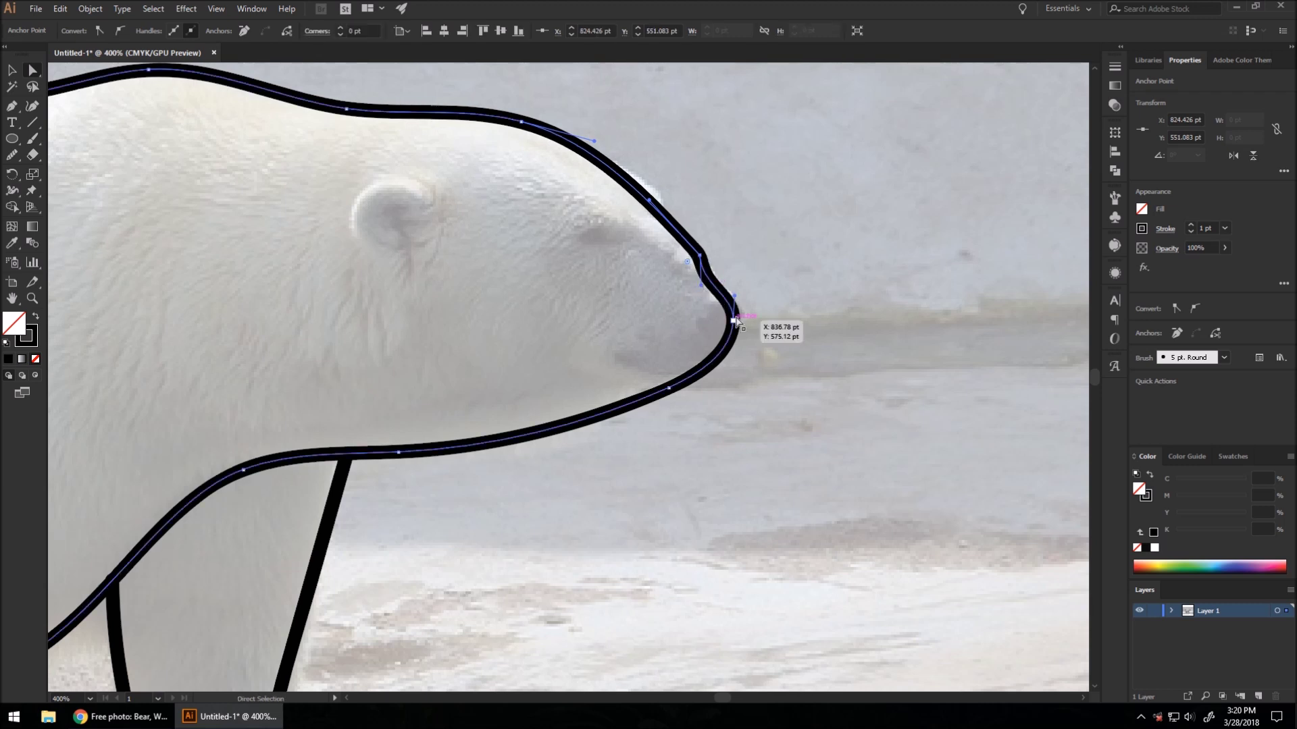
key(ctrl+z)
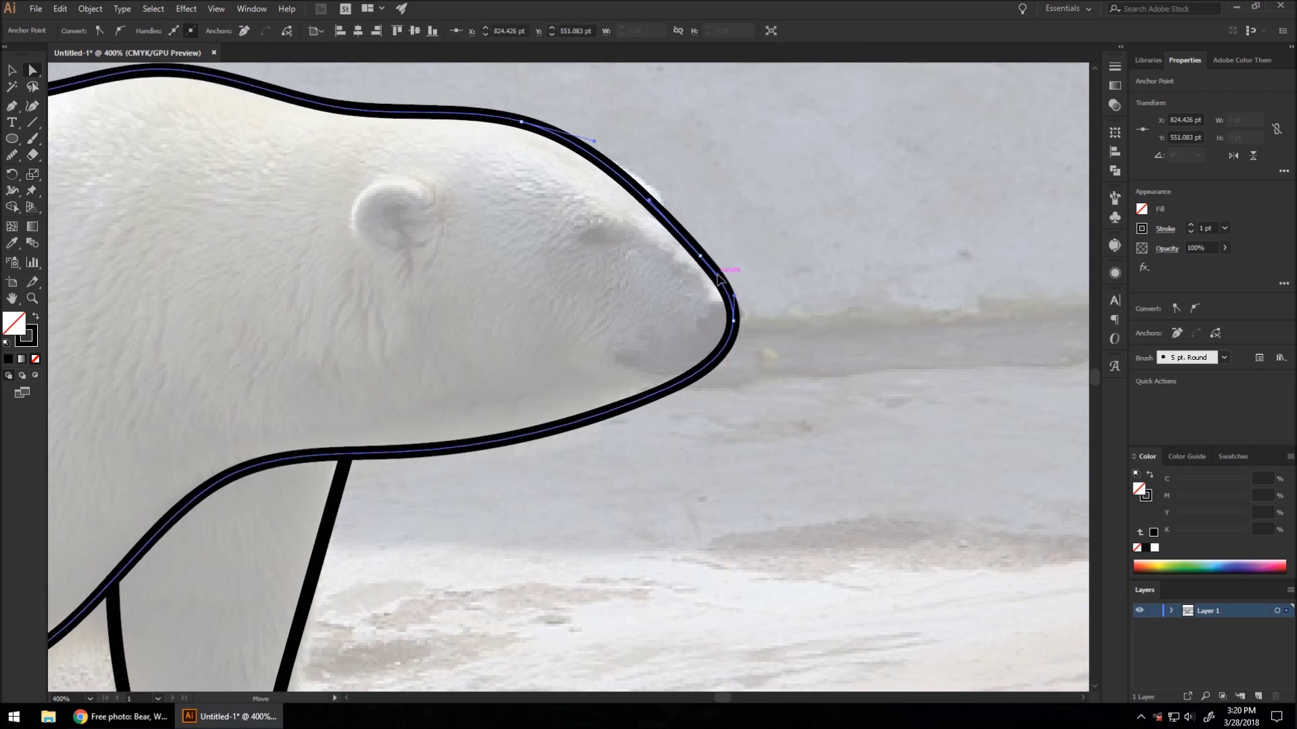
mouse_move(720, 281)
mouse_down()
mouse_move(727, 261)
mouse_move(739, 269)
mouse_up()
drag(734, 326, 745, 325)
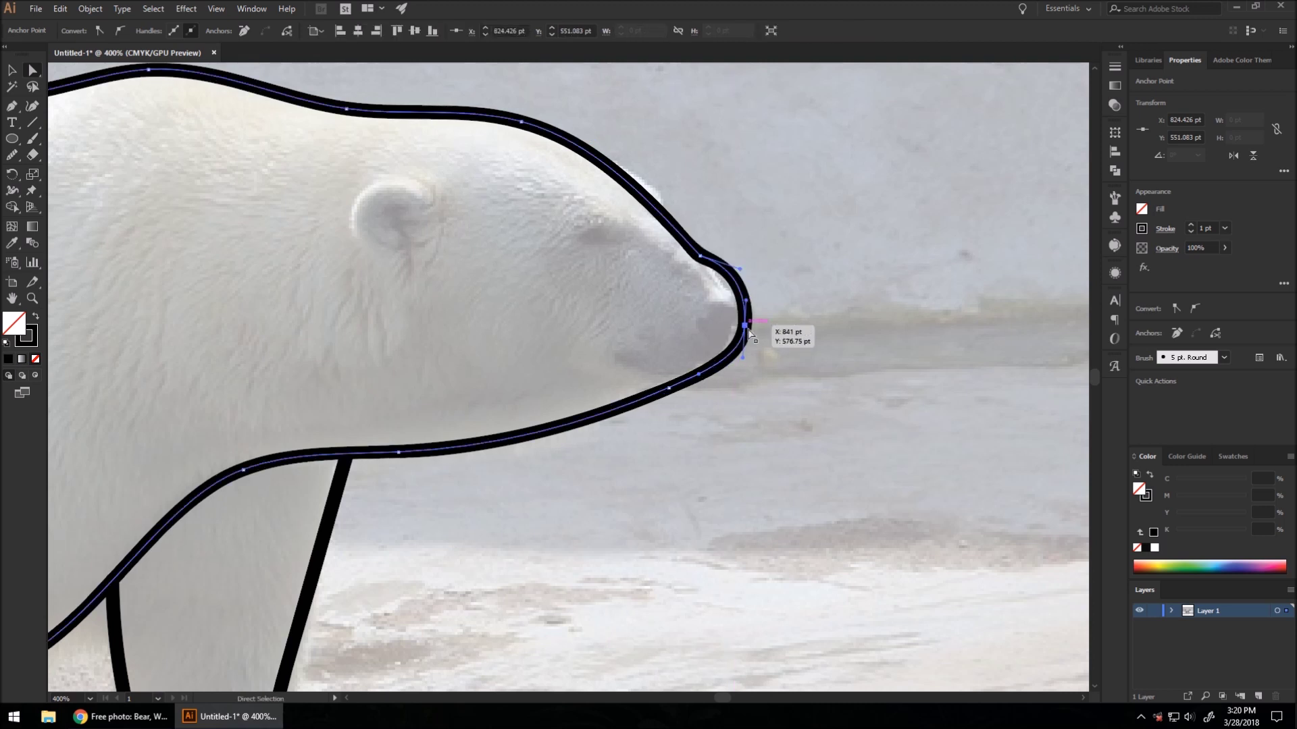
drag(740, 268, 746, 283)
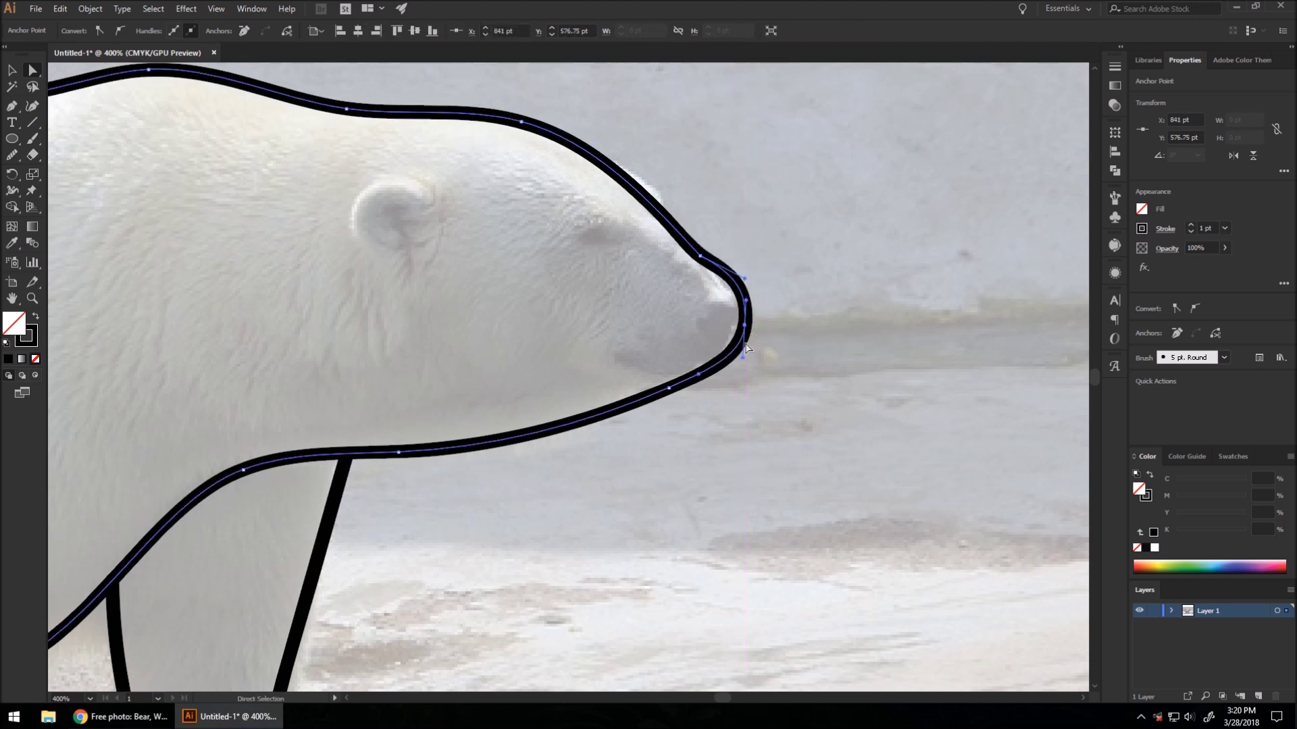
Pull the chin anchor back along the jaw to define the snout, then deselect the outline.
drag(668, 388, 647, 383)
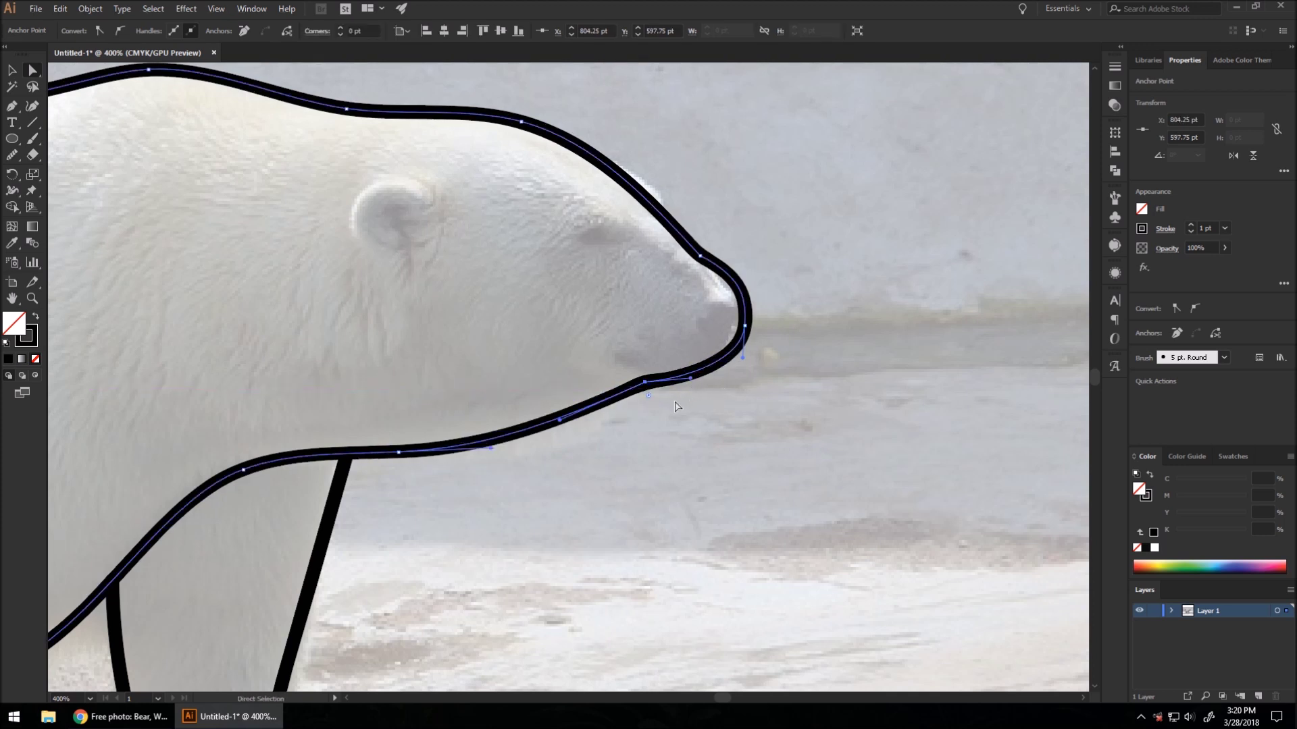
drag(644, 382, 626, 390)
click(723, 437)
scroll(723, 437, down, 4)
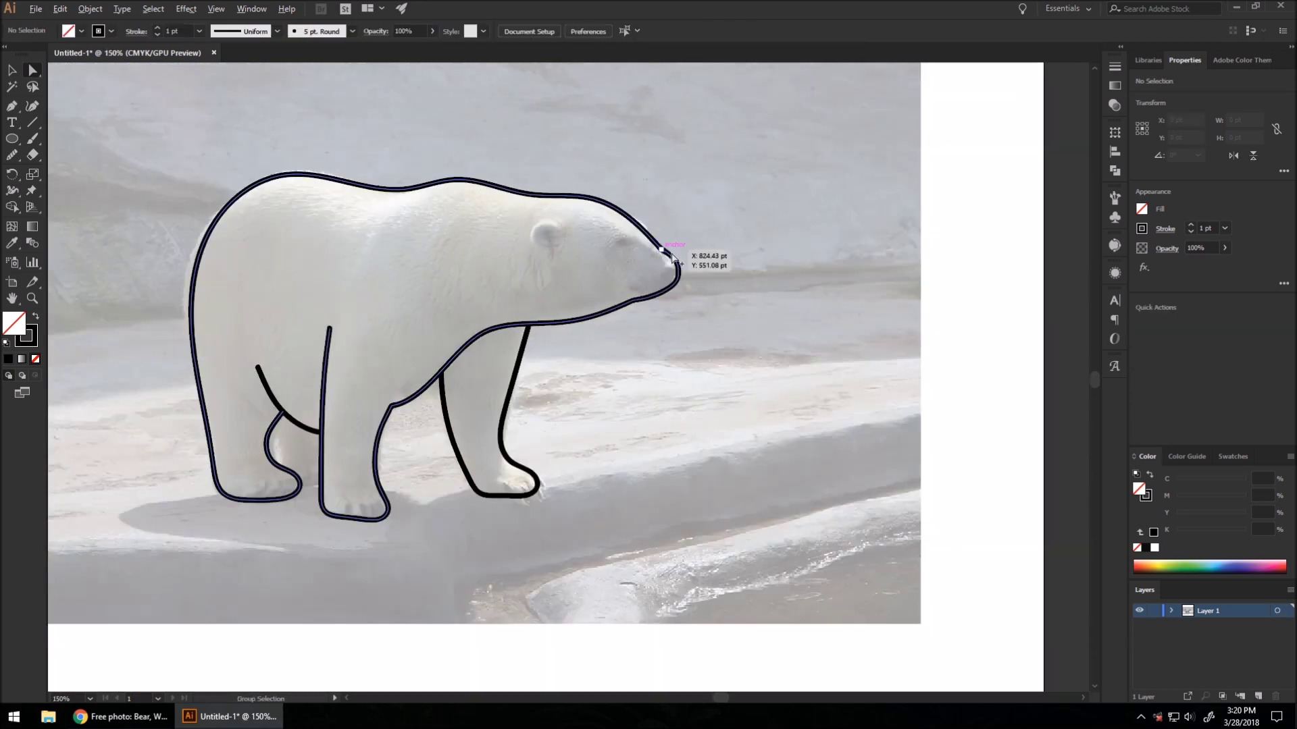
scroll(655, 222, up, 2)
scroll(711, 252, down, 2)
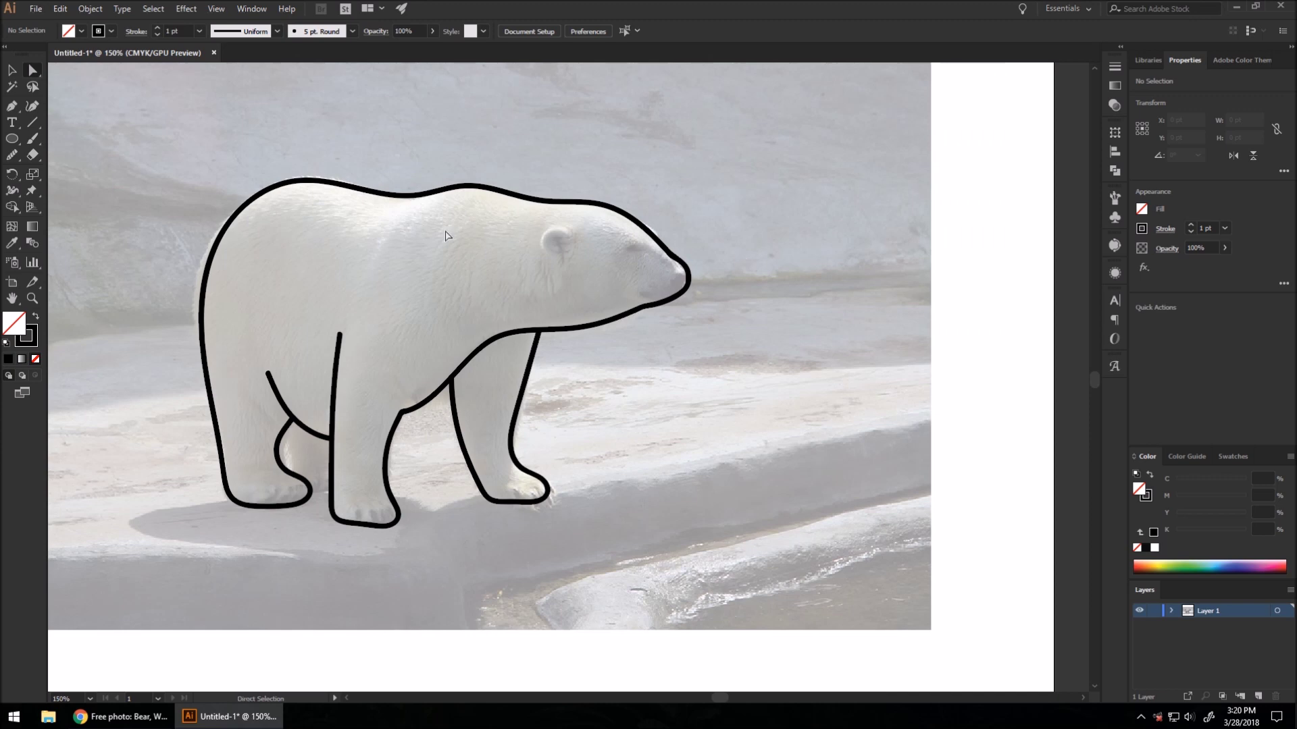
Select all the bear line paths together and set their stroke to None.
scroll(743, 284, up, 2)
key(v)
scroll(788, 319, down, 1)
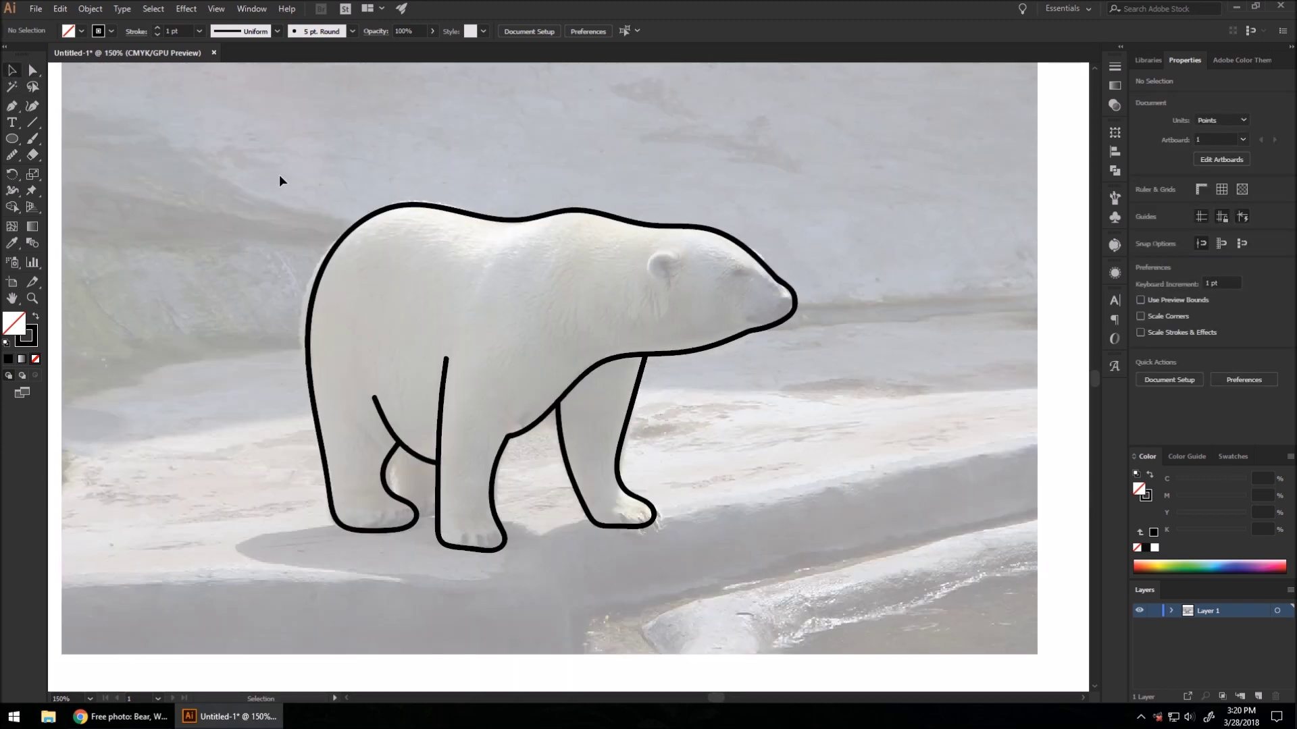
drag(871, 585, 871, 585)
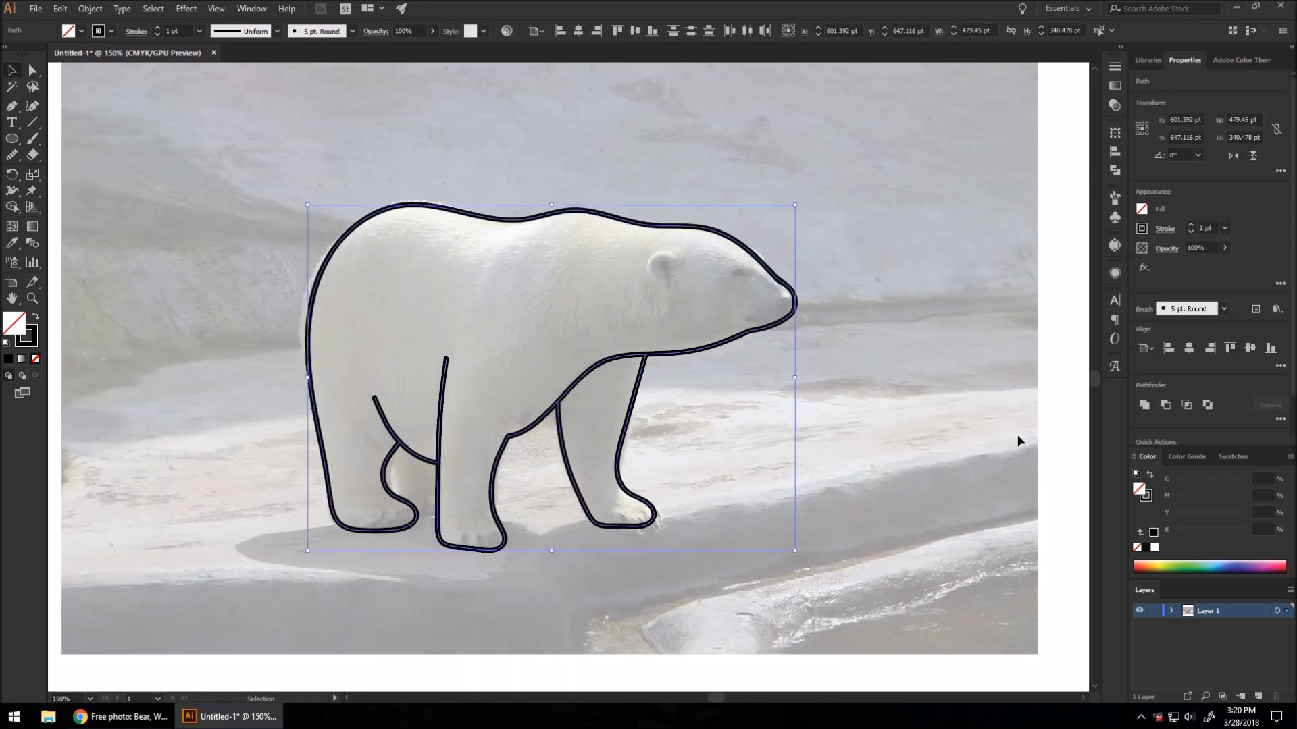
click(1142, 230)
click(994, 279)
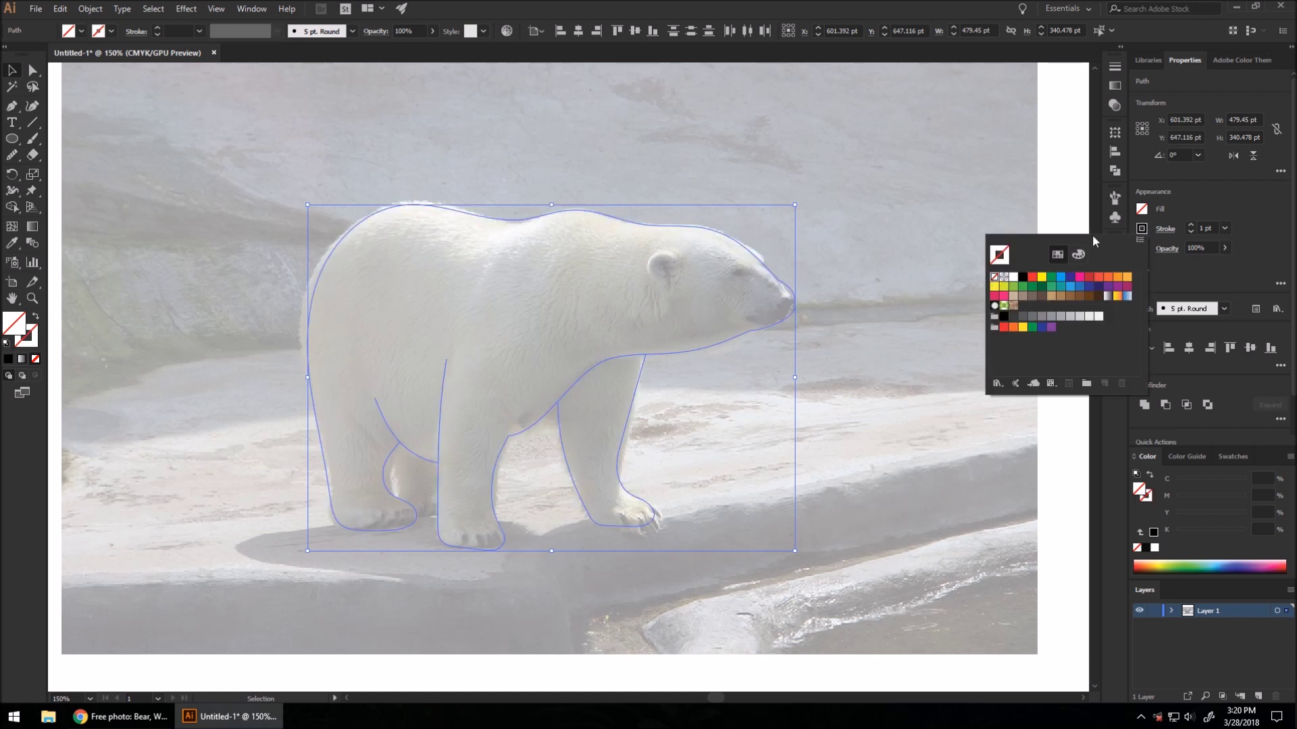
key(Escape)
Fill the selected bear paths with black.
click(1141, 210)
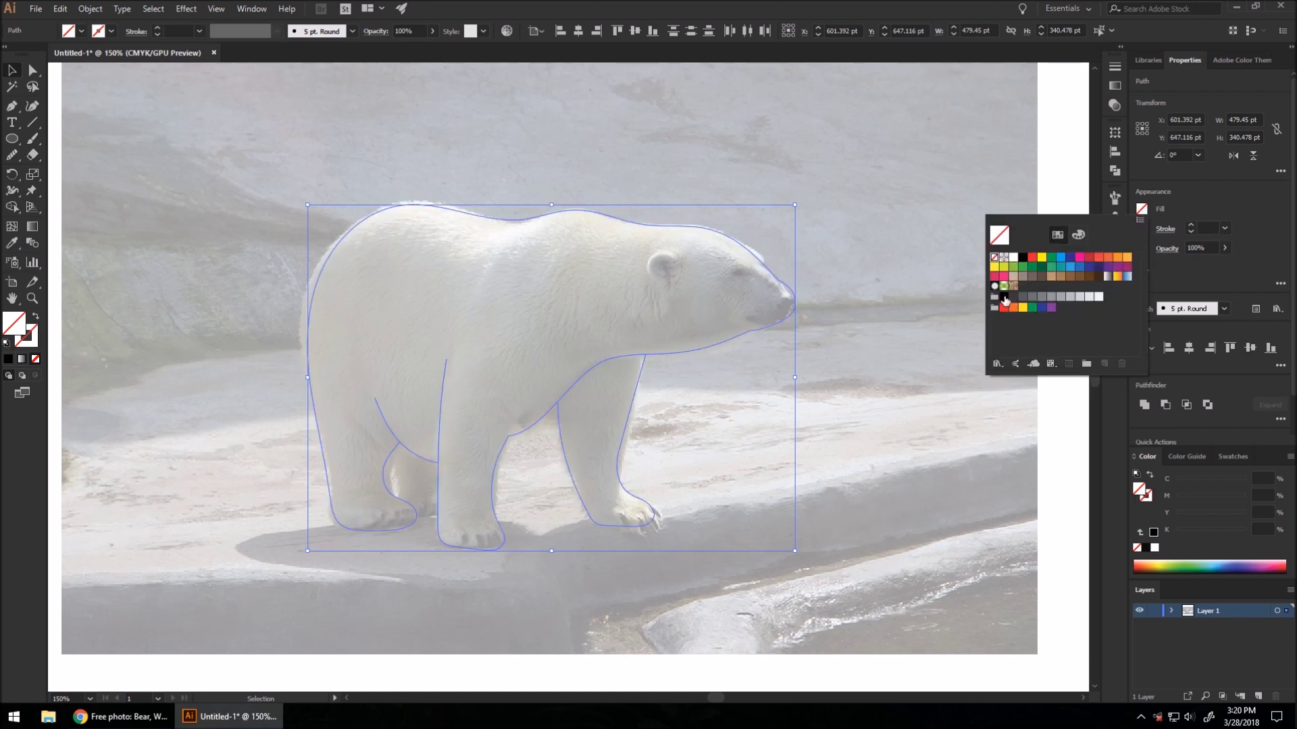
click(1005, 297)
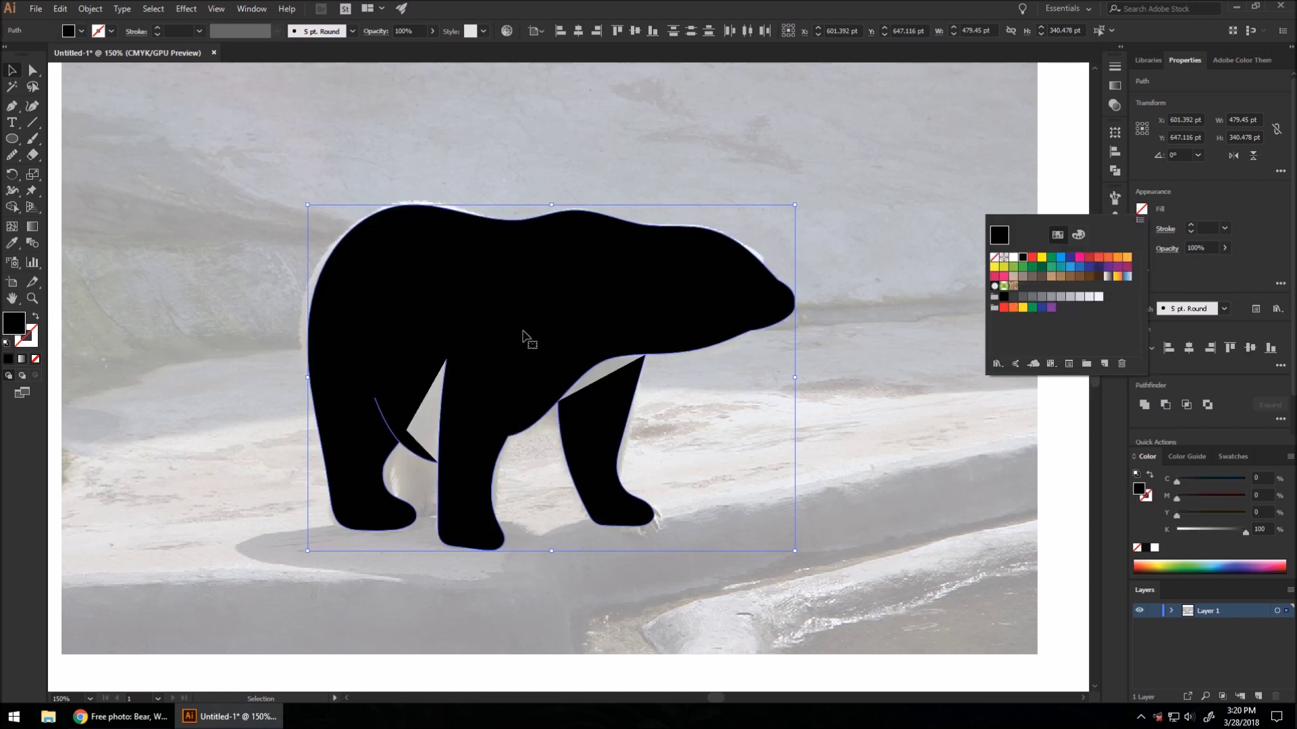
key(Escape)
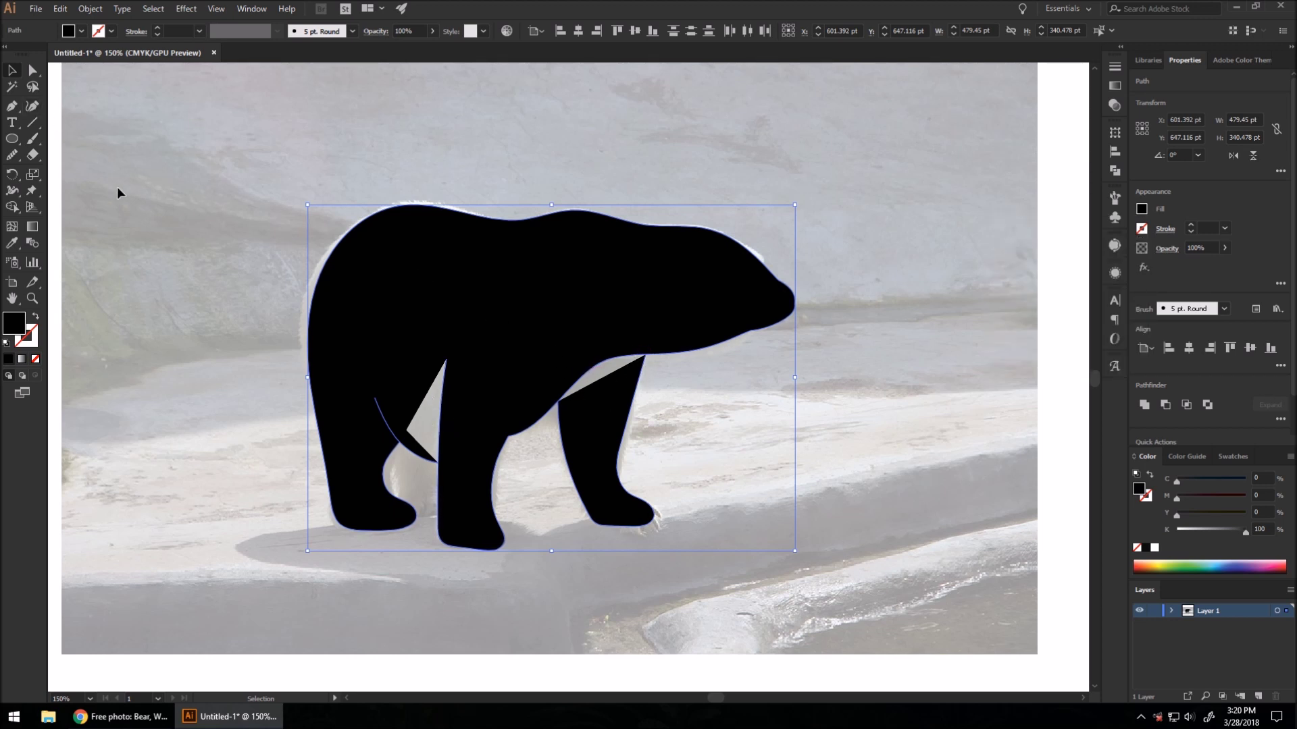
Try to fill the gap between the chest and the far front leg with the Shape Builder tool.
click(14, 206)
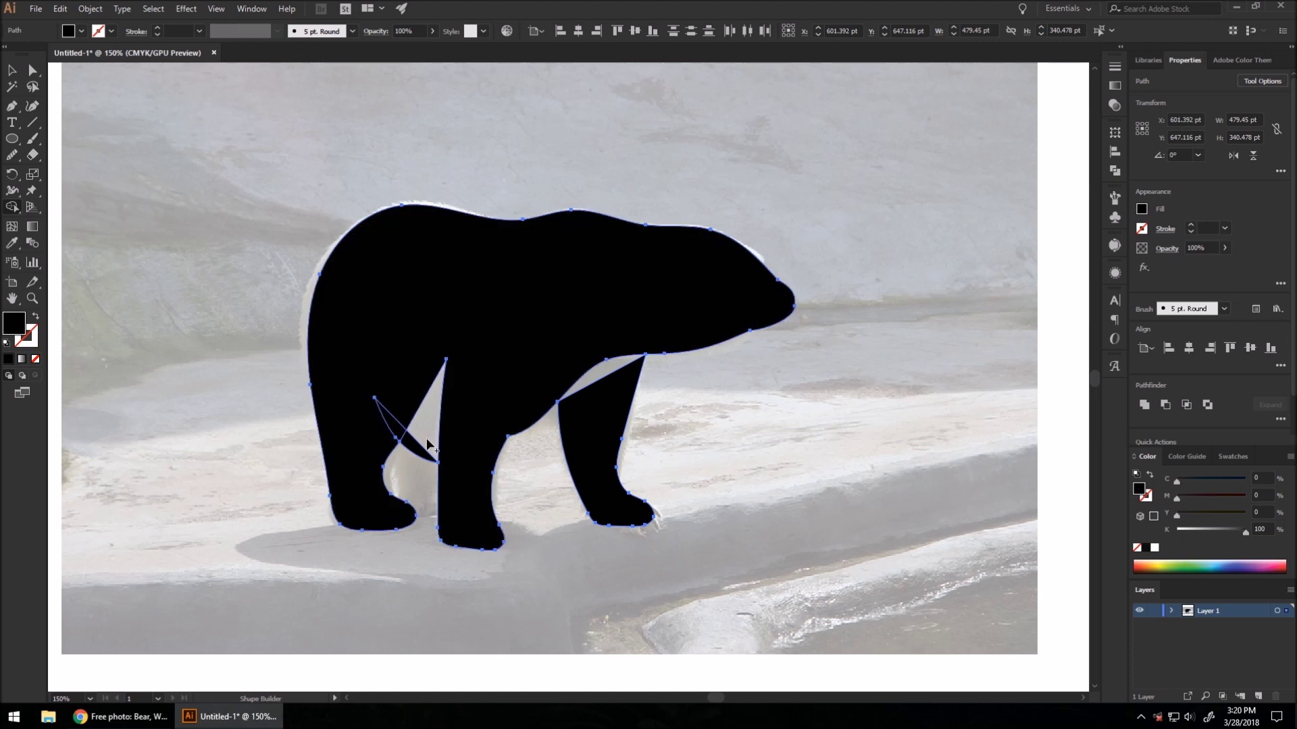
key(ctrl+equal)
scroll(579, 411, up, 1)
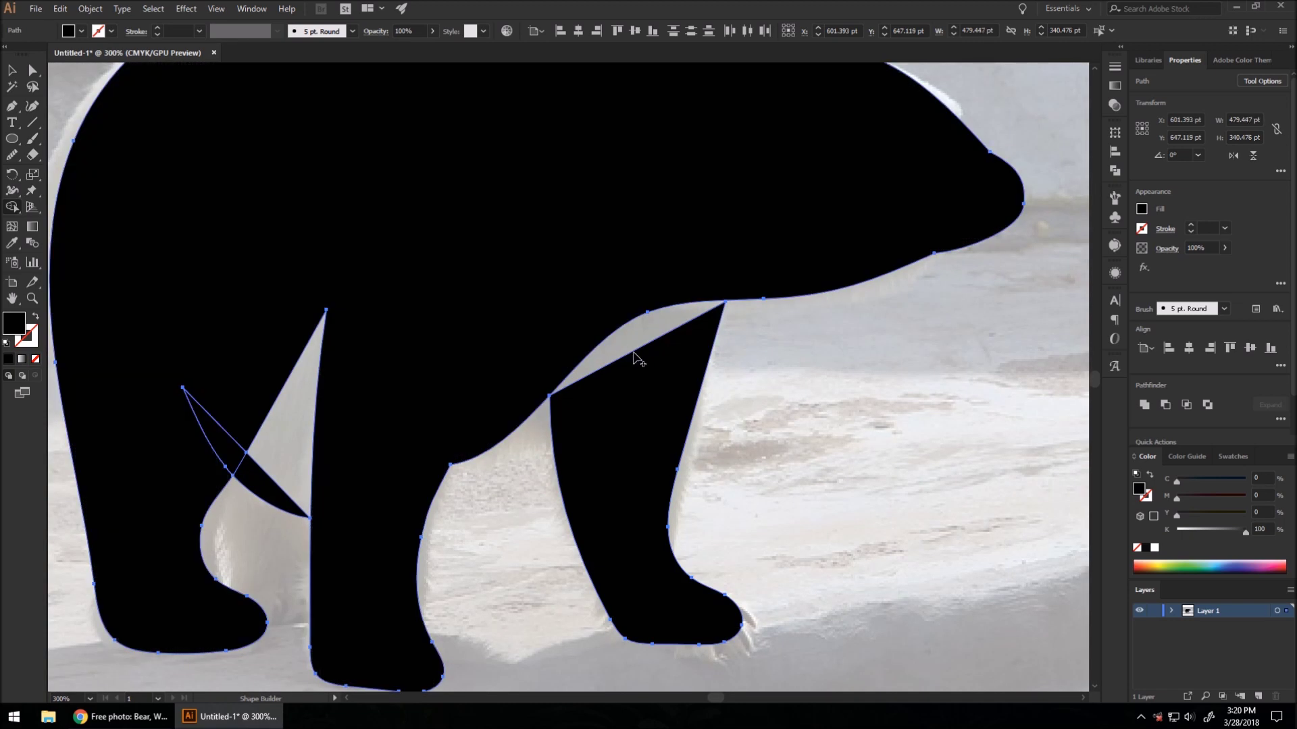
click(676, 341)
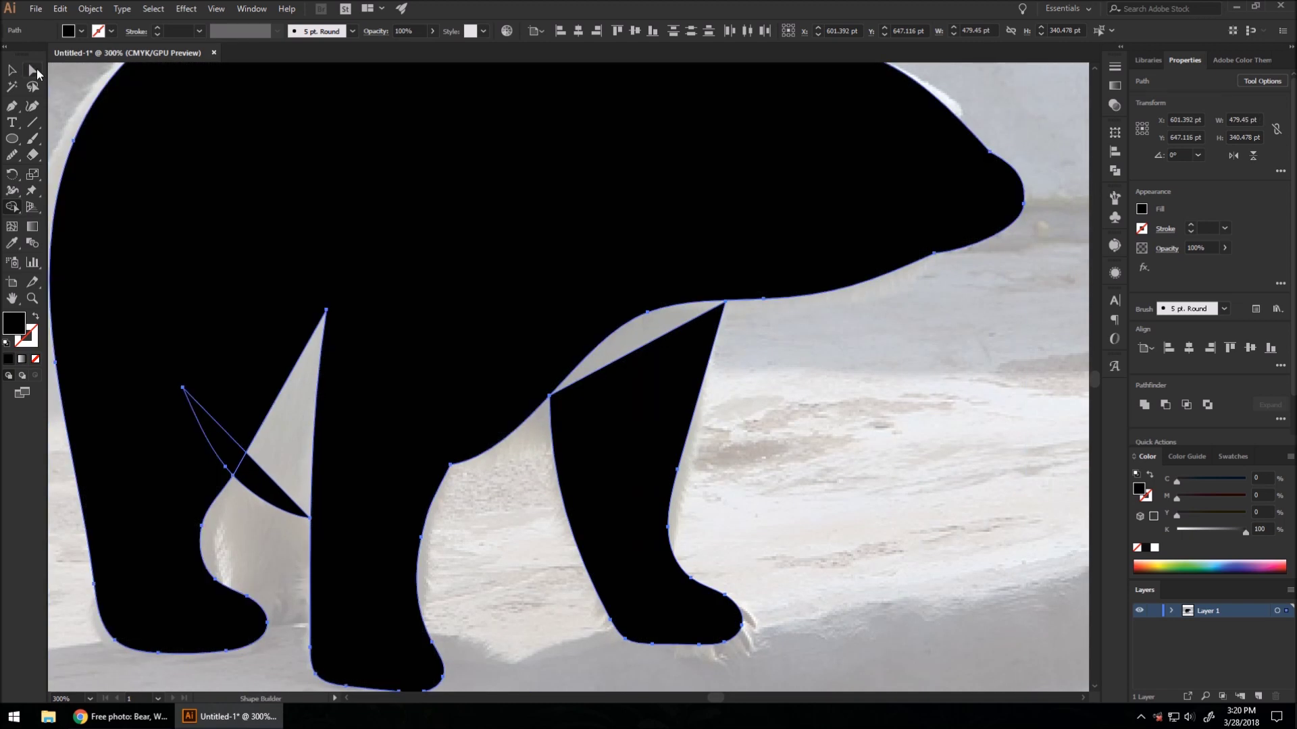
In outline view, move the far front leg's top anchor up onto the body outline at the chest and check the other path joints.
click(33, 70)
key(ctrl+y)
scroll(726, 283, up, 5)
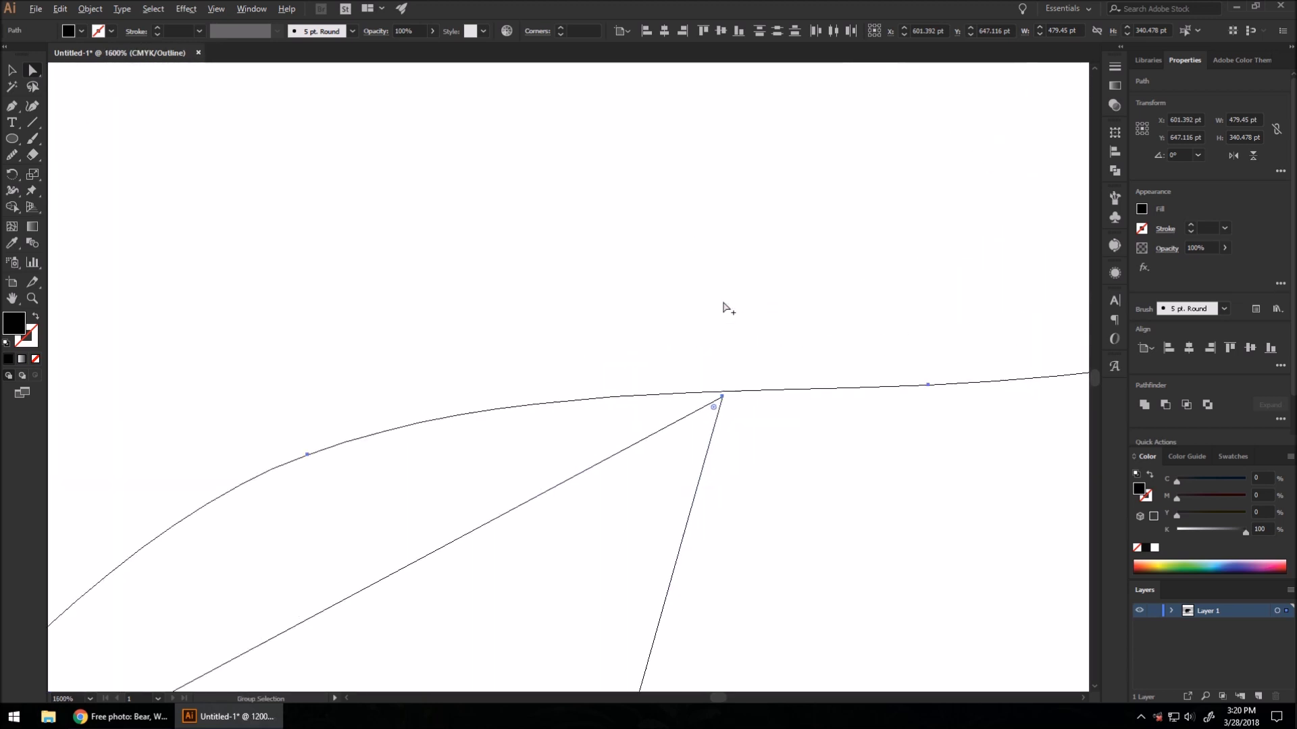
scroll(723, 426, up, 1)
drag(703, 446, 699, 427)
scroll(721, 350, down, 6)
scroll(474, 503, up, 5)
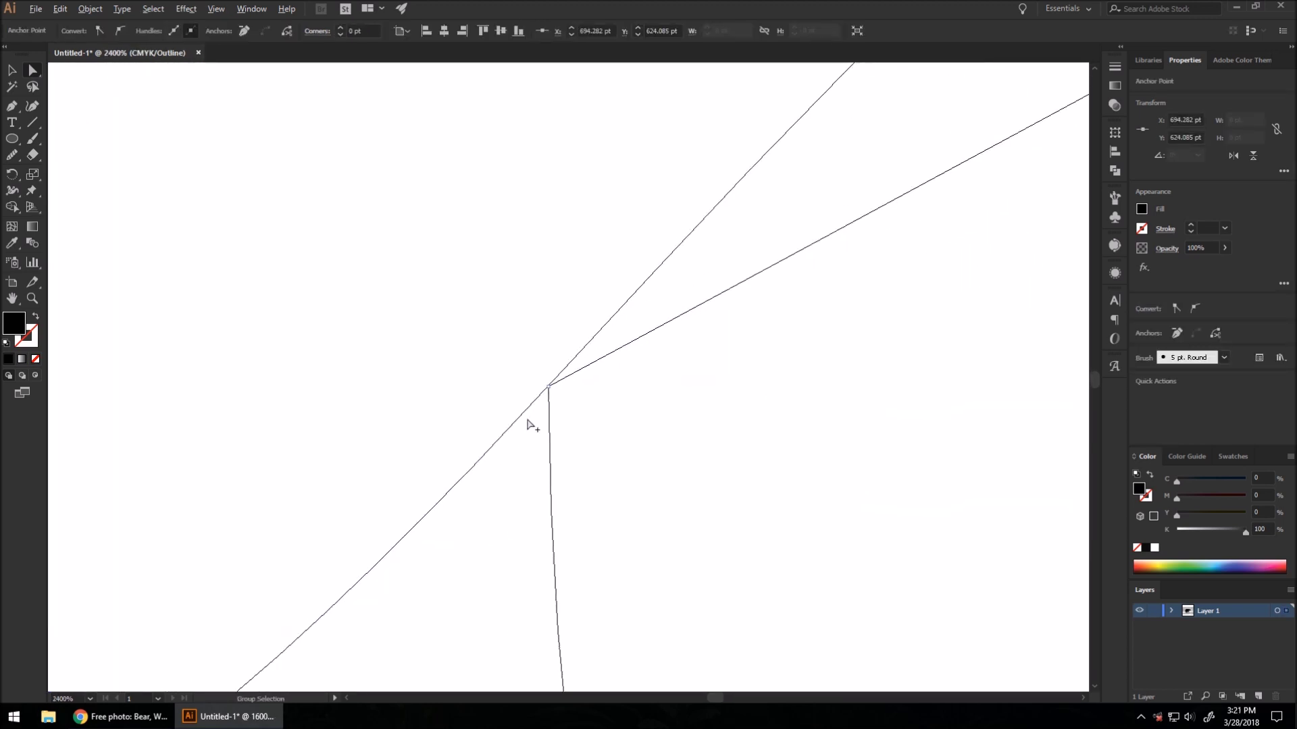
scroll(616, 376, down, 4)
scroll(500, 472, up, 2)
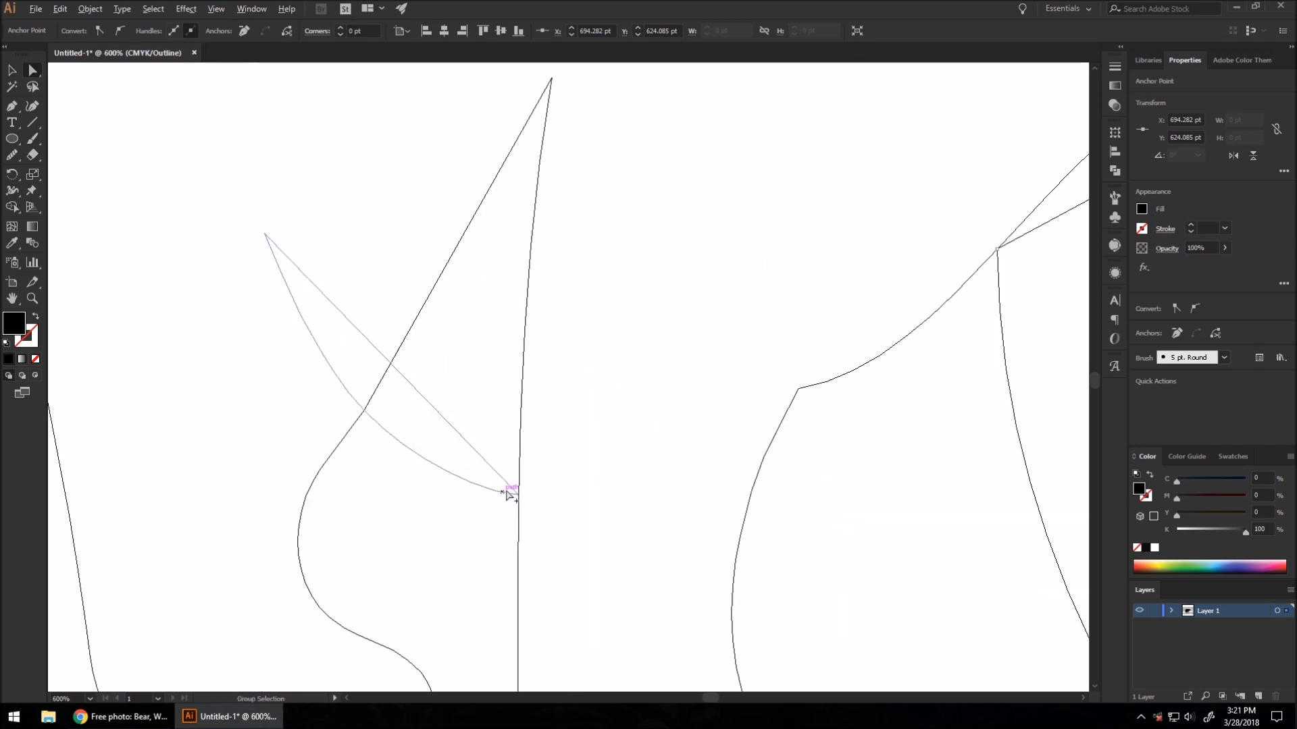
scroll(508, 495, down, 4)
key(ctrl)
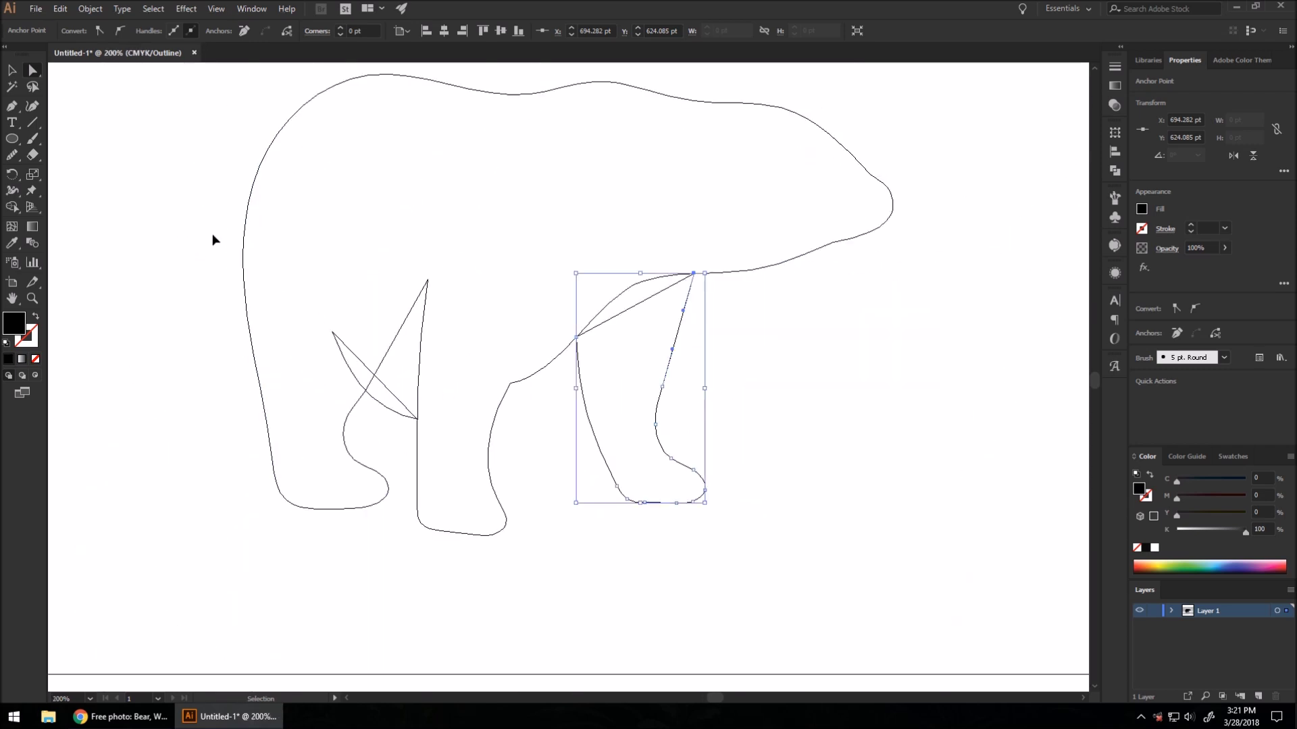
Return to the filled preview, select all the bear paths and try to merge the body regions with the Shape Builder tool.
key(ctrl+y)
key(v)
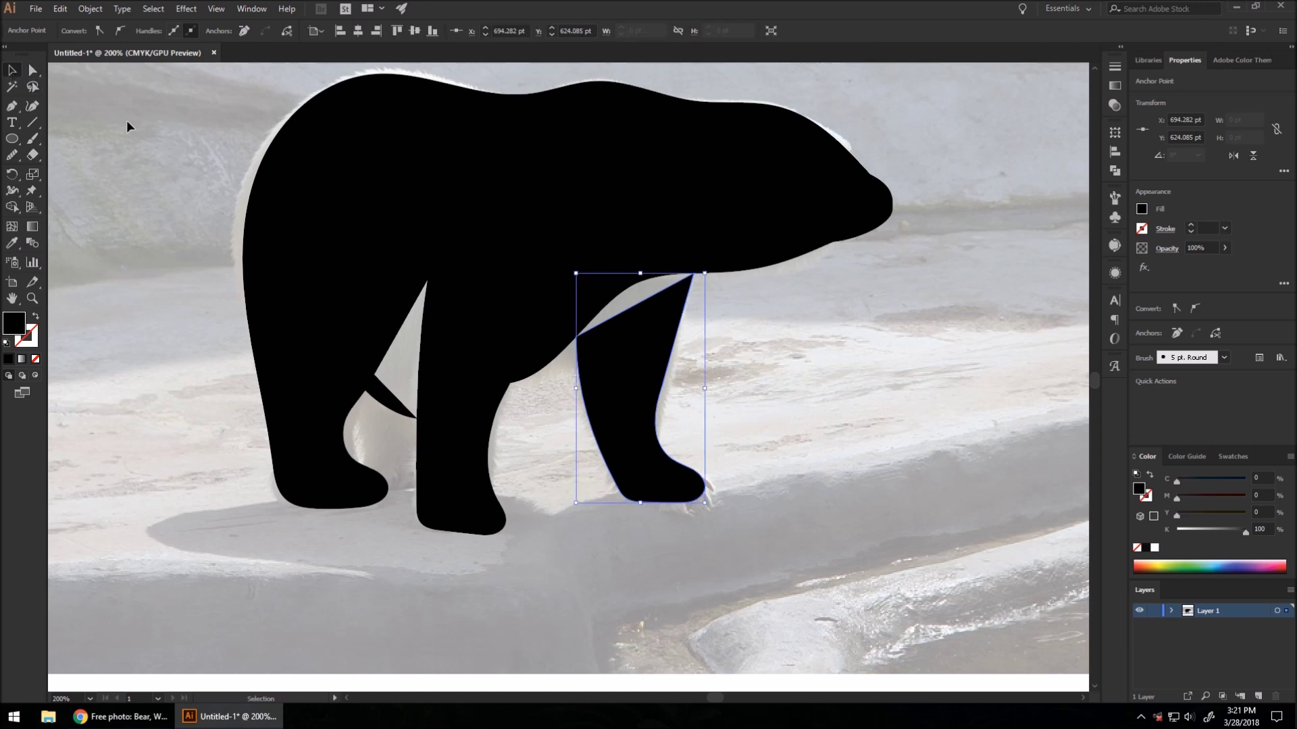
shift+click(449, 391)
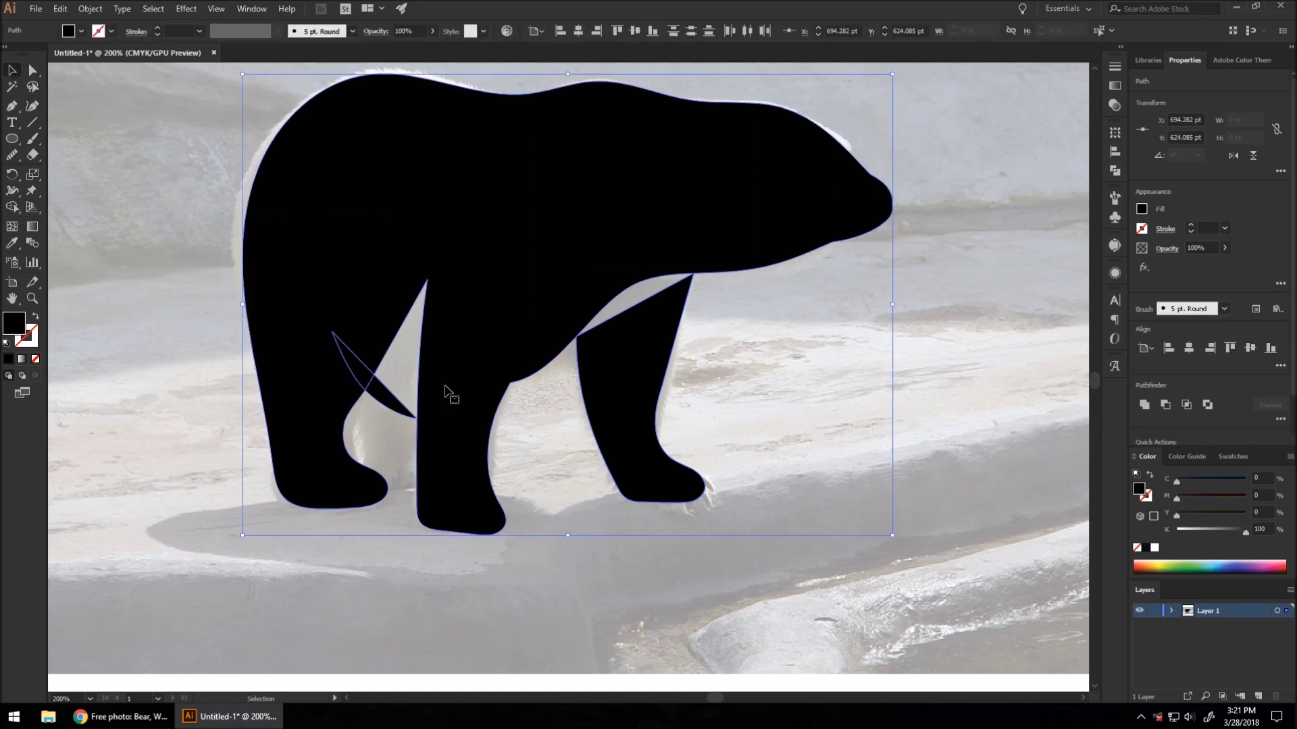
click(14, 208)
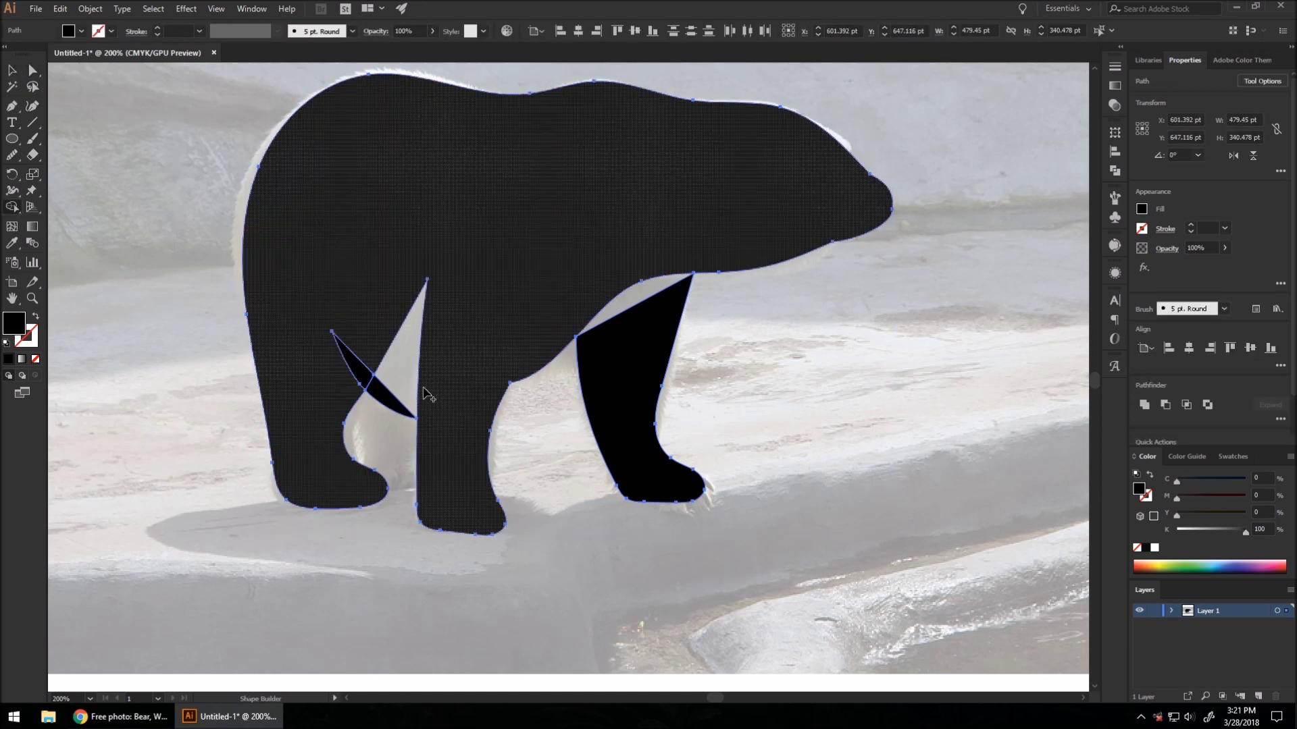
click(424, 389)
In outline view, lower the belly path's end anchor slightly along the back edge of the near front leg.
click(31, 71)
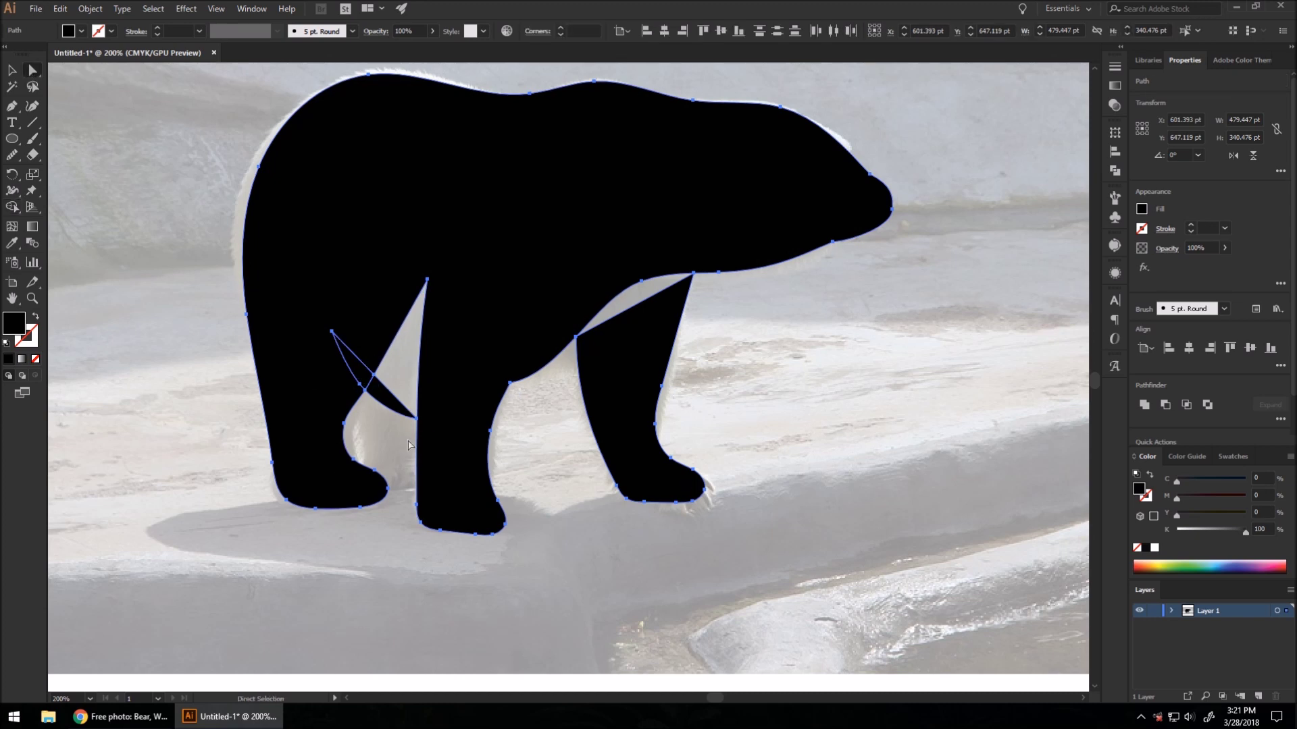
scroll(409, 445, up, 5)
key(ctrl+y)
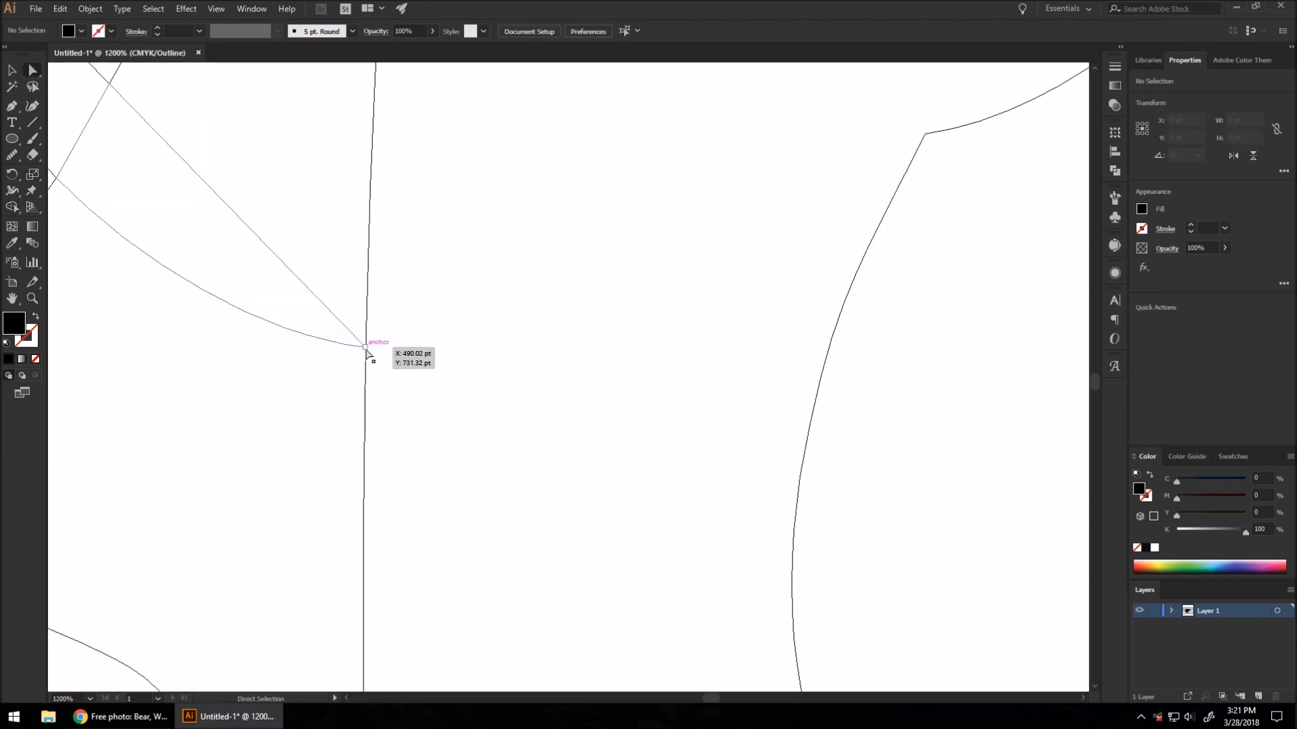
mouse_move(365, 347)
mouse_down()
mouse_move(353, 359)
mouse_move(368, 358)
mouse_up()
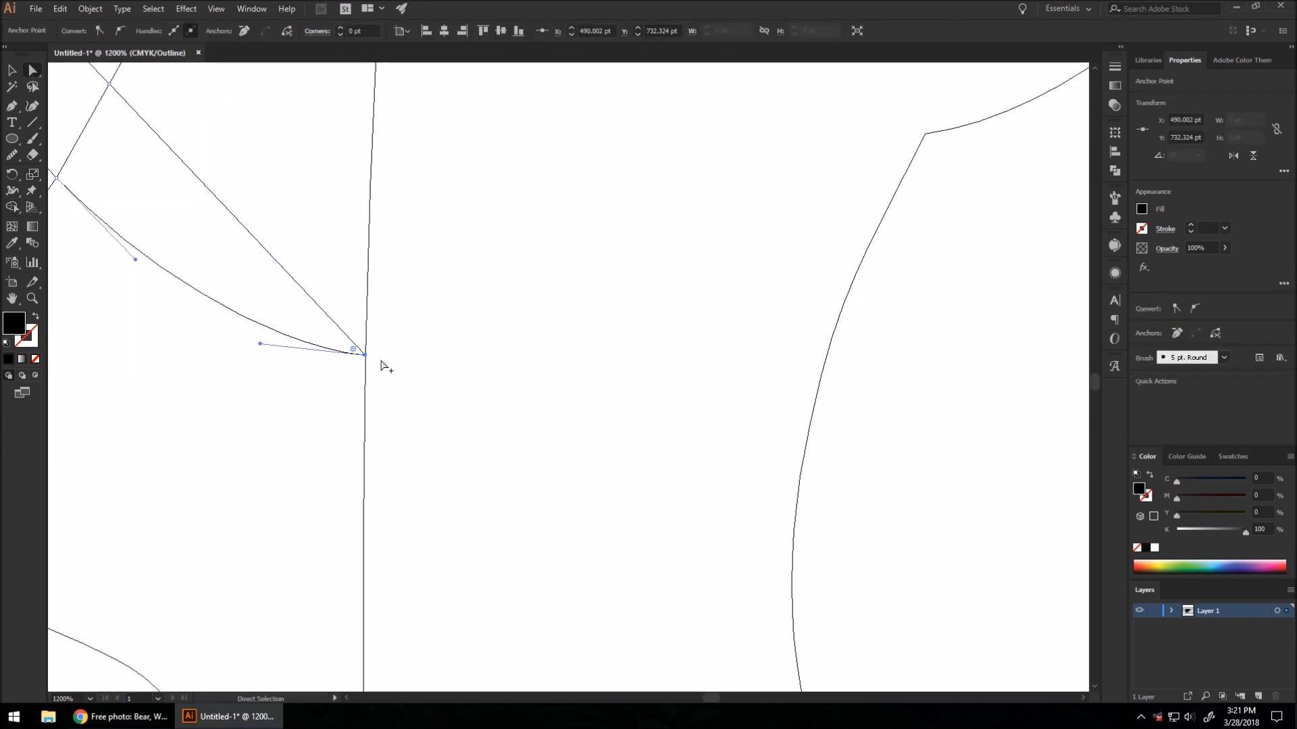
scroll(385, 365, down, 3)
Select all the bear paths and merge the overlapping part of the belly piece with the body using the Shape Builder tool.
click(12, 70)
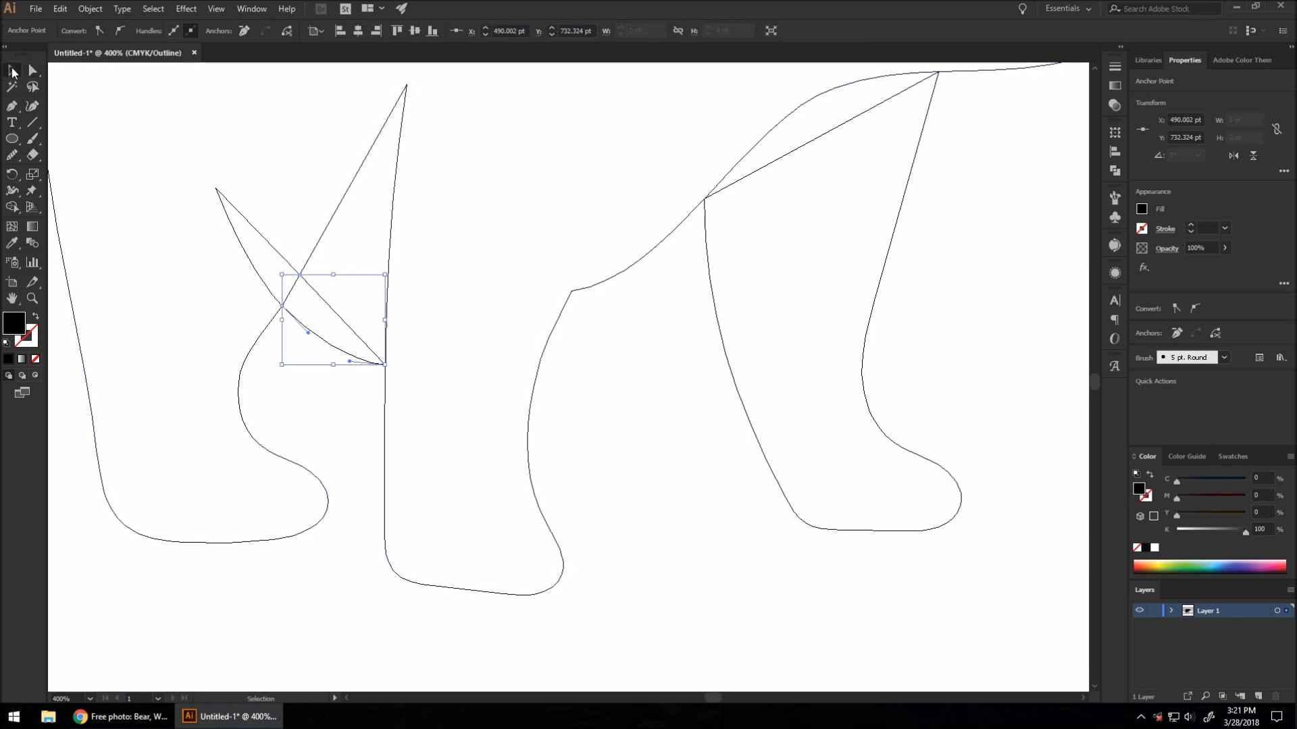
scroll(417, 422, down, 2)
drag(603, 547, 284, 162)
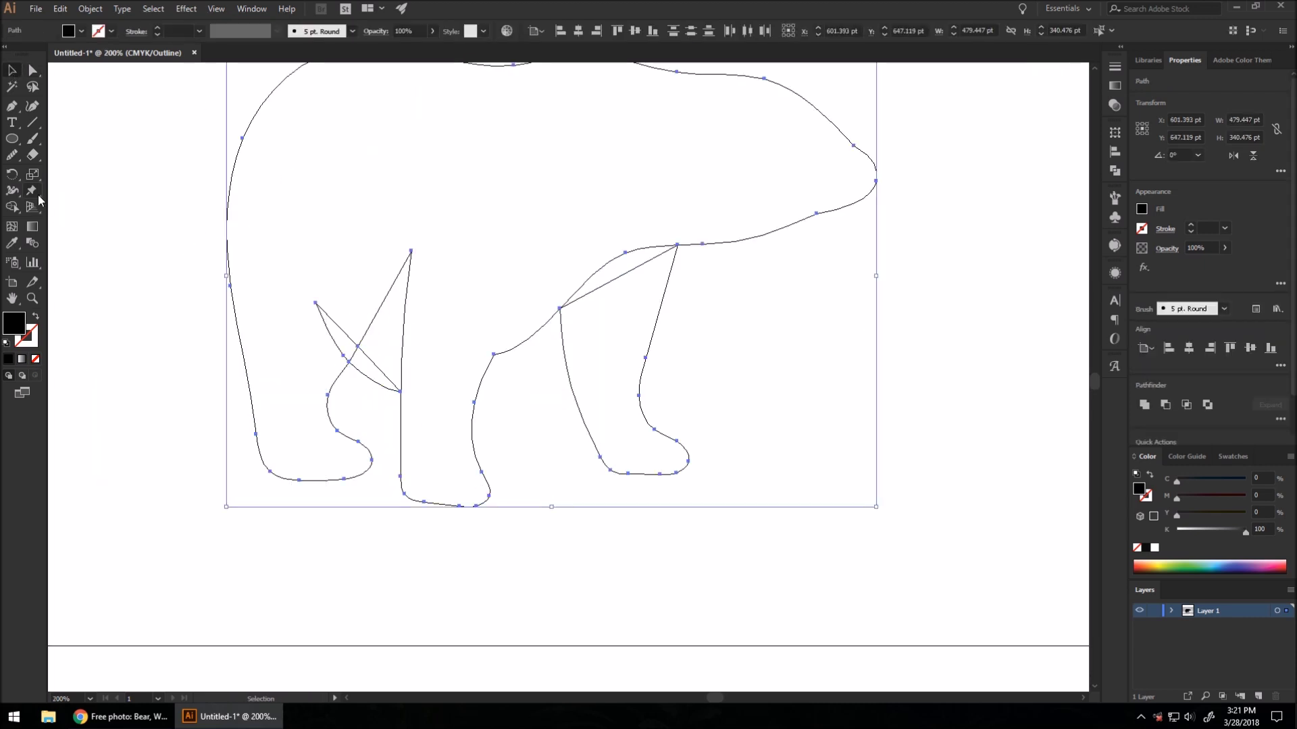
click(12, 207)
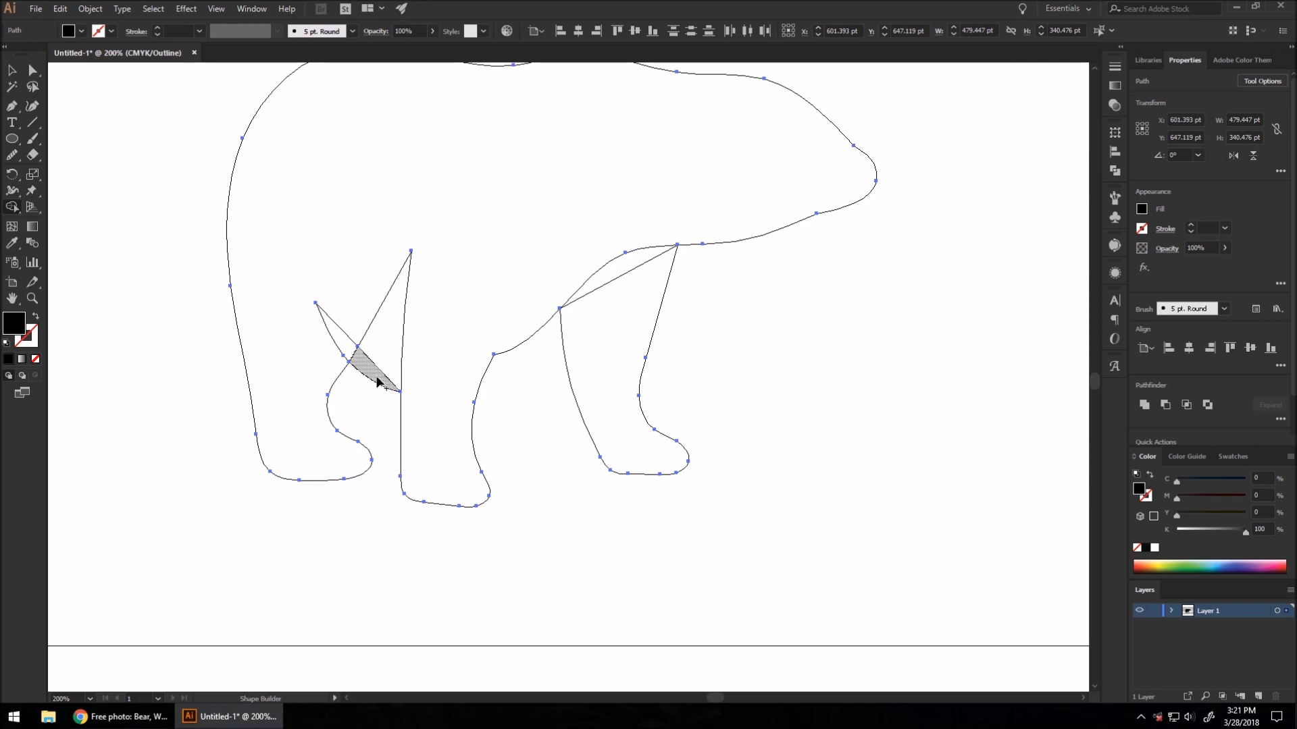
mouse_move(347, 352)
mouse_down()
mouse_move(365, 365)
mouse_move(362, 329)
mouse_move(370, 358)
mouse_up()
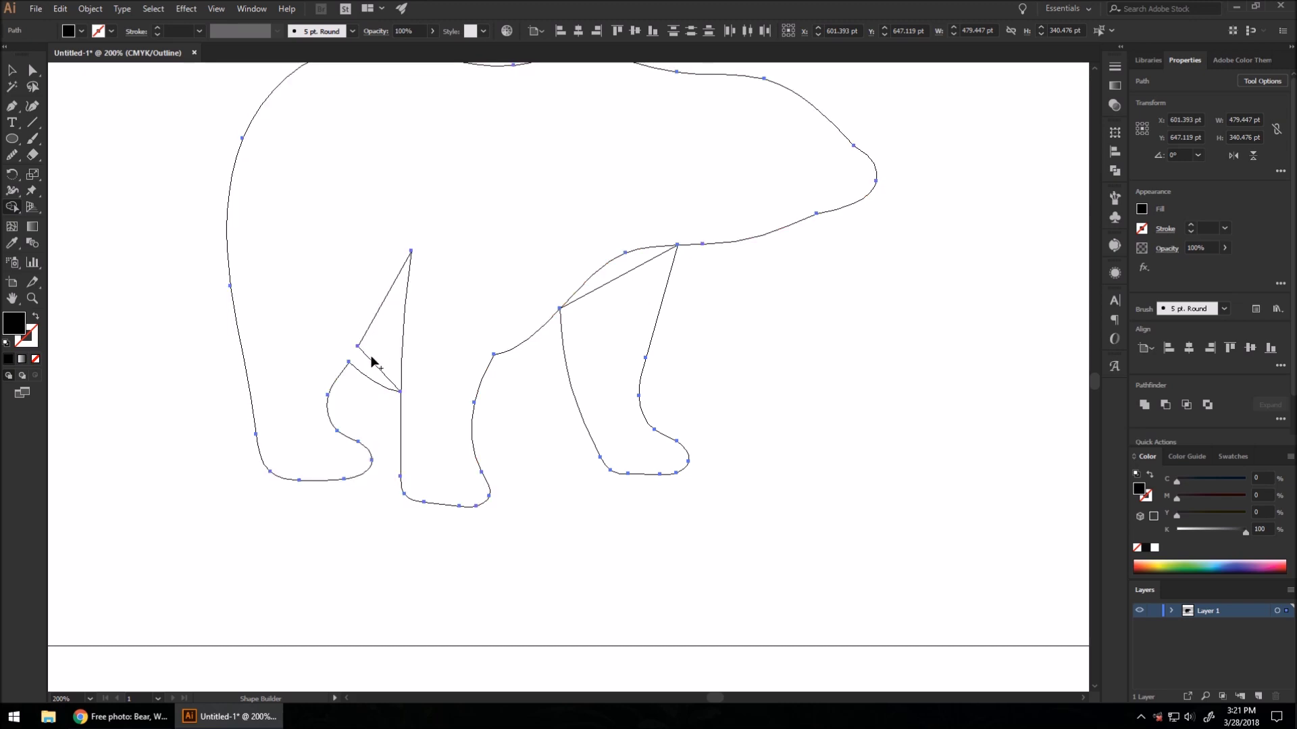
Pull the corner anchor of the gap behind the near front leg across into that leg so the gap is covered.
scroll(371, 359, up, 3)
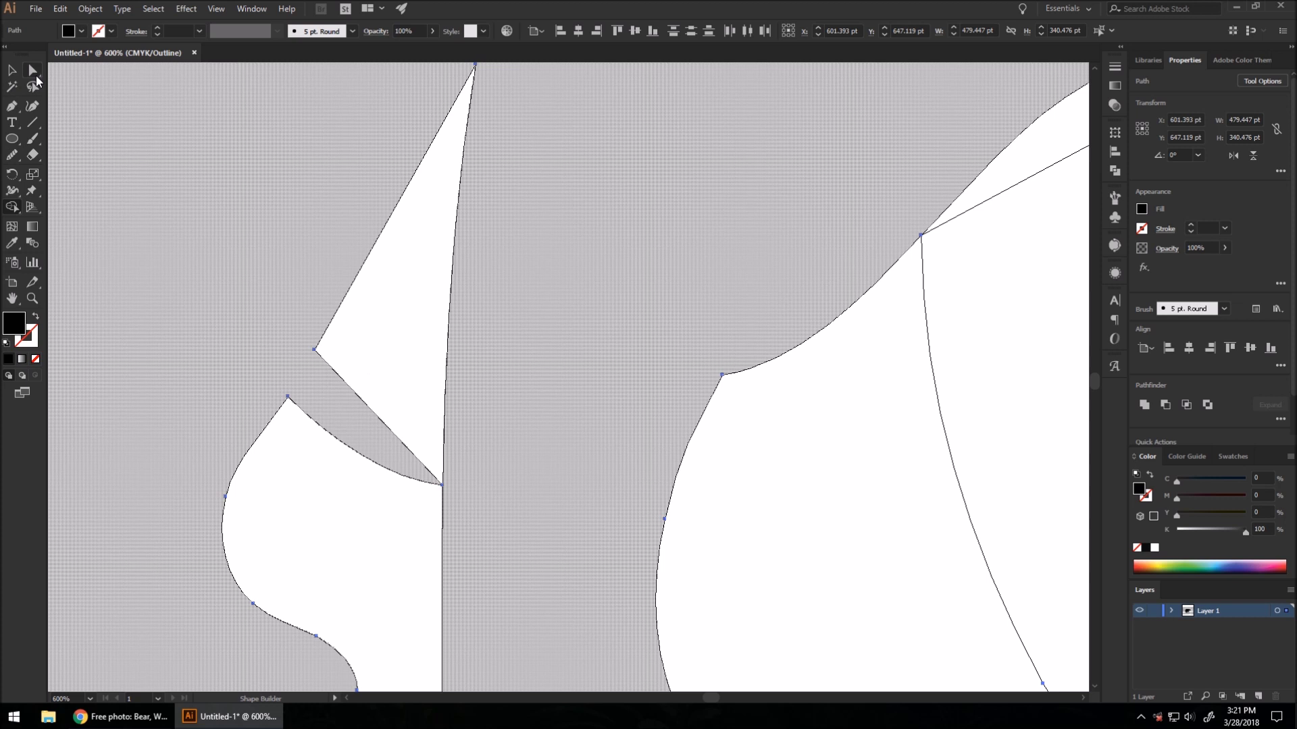
click(32, 70)
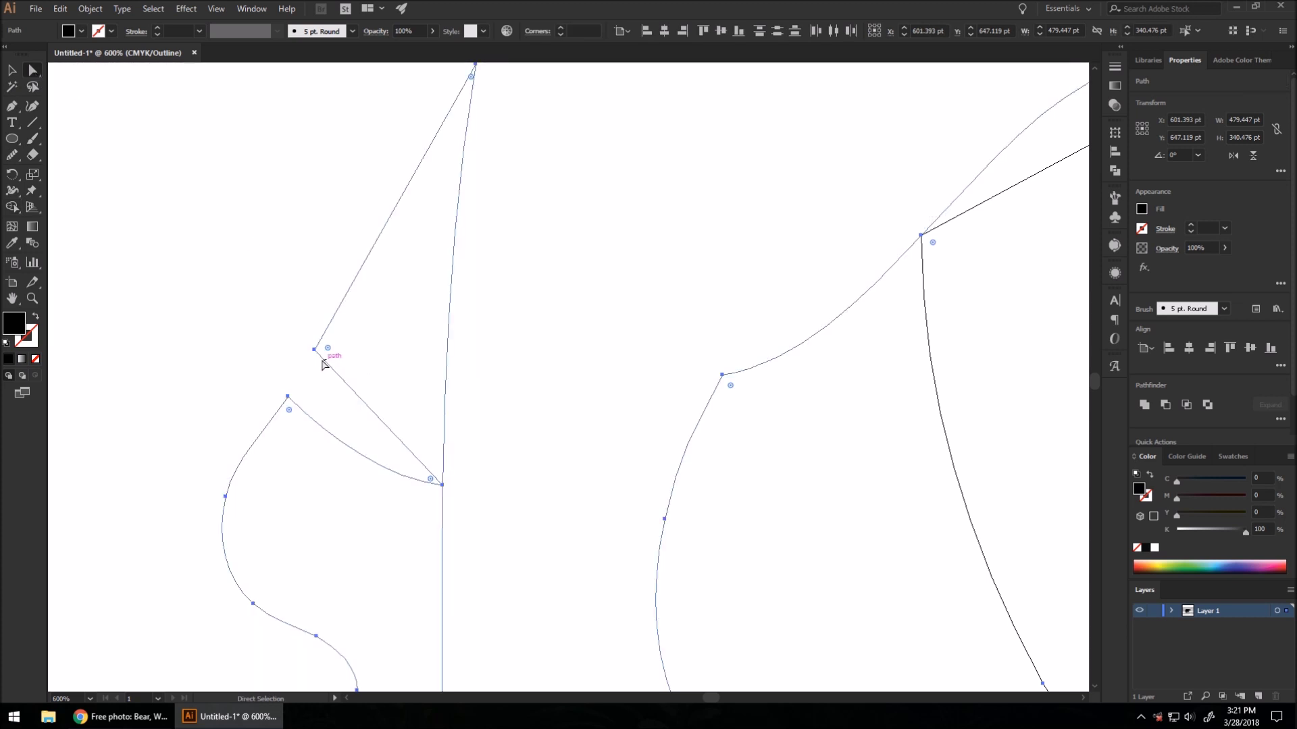
drag(319, 351, 454, 365)
key(ctrl+z)
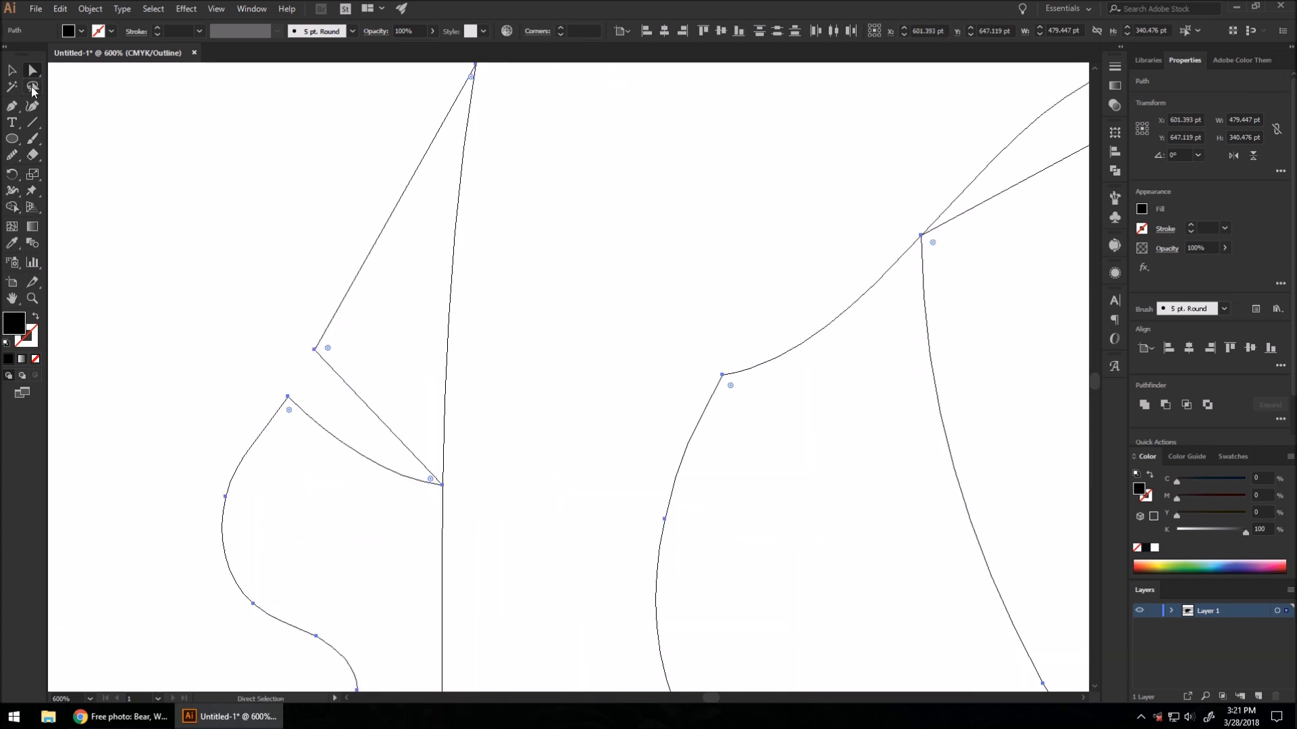
drag(316, 351, 508, 384)
key(ctrl+minus)
key(ctrl+minus)
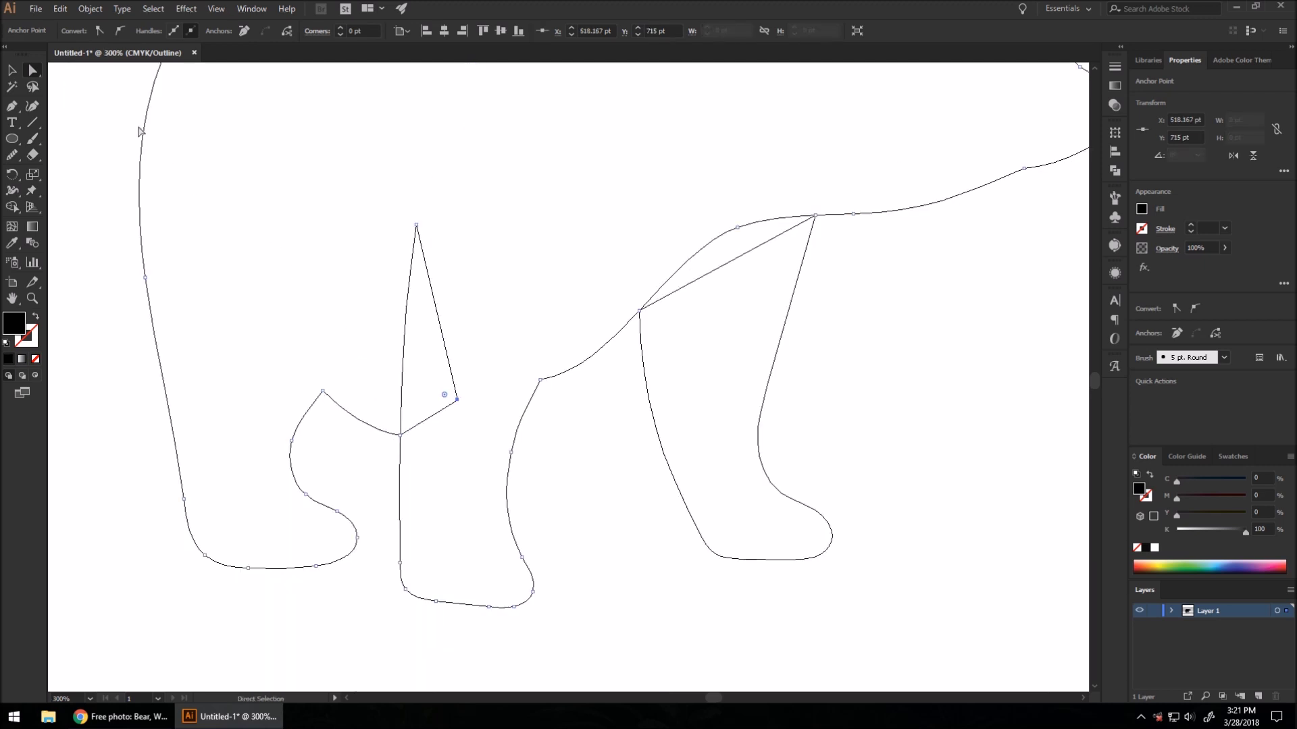
In the filled preview, merge the overlap inside the near front leg and unite the chest gap and far front leg with the body.
click(10, 71)
key(ctrl+y)
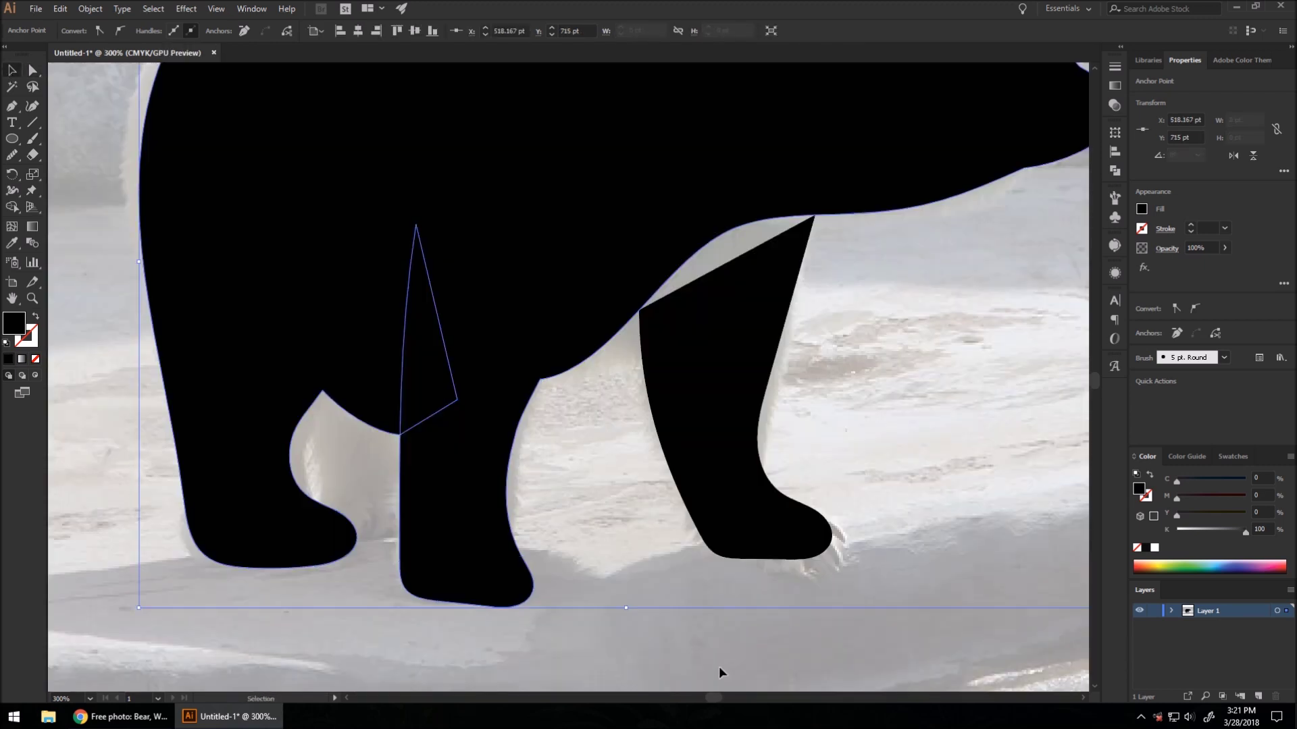
drag(838, 644, 219, 238)
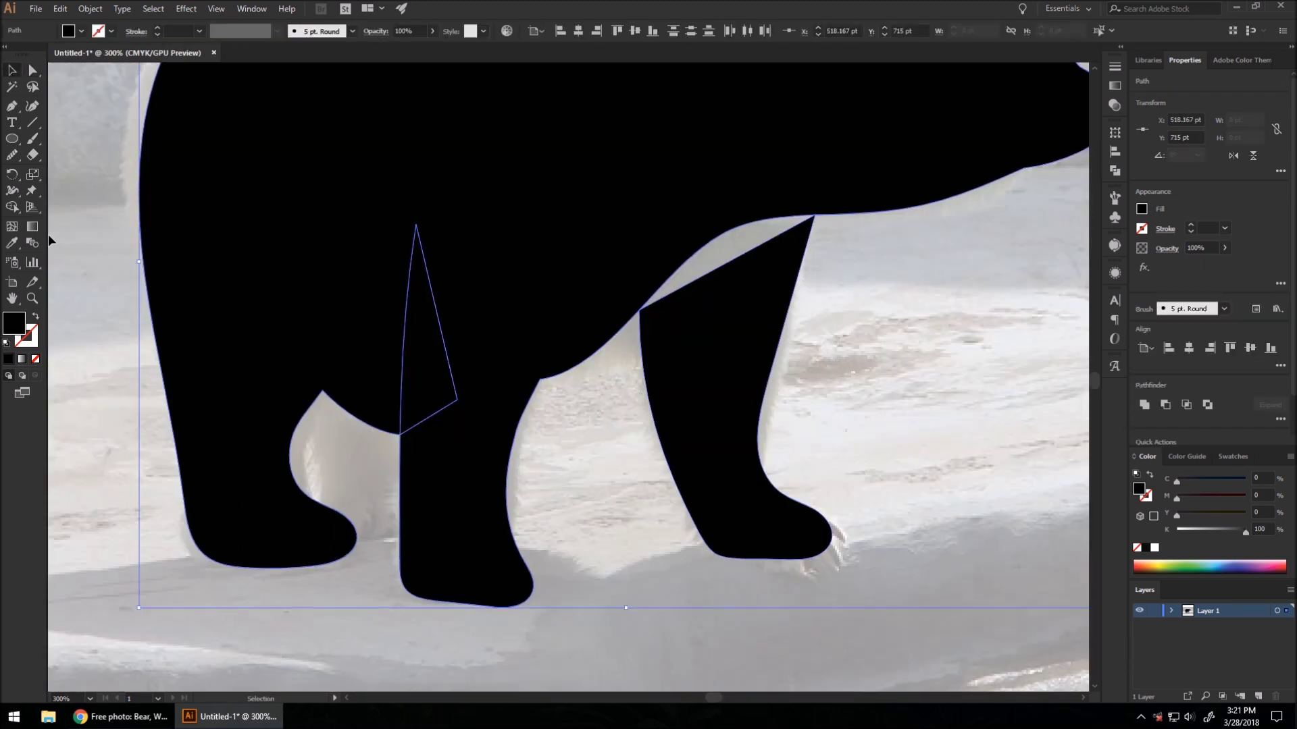
click(15, 210)
mouse_move(438, 380)
mouse_down()
mouse_move(391, 362)
mouse_move(440, 443)
mouse_move(449, 433)
mouse_up()
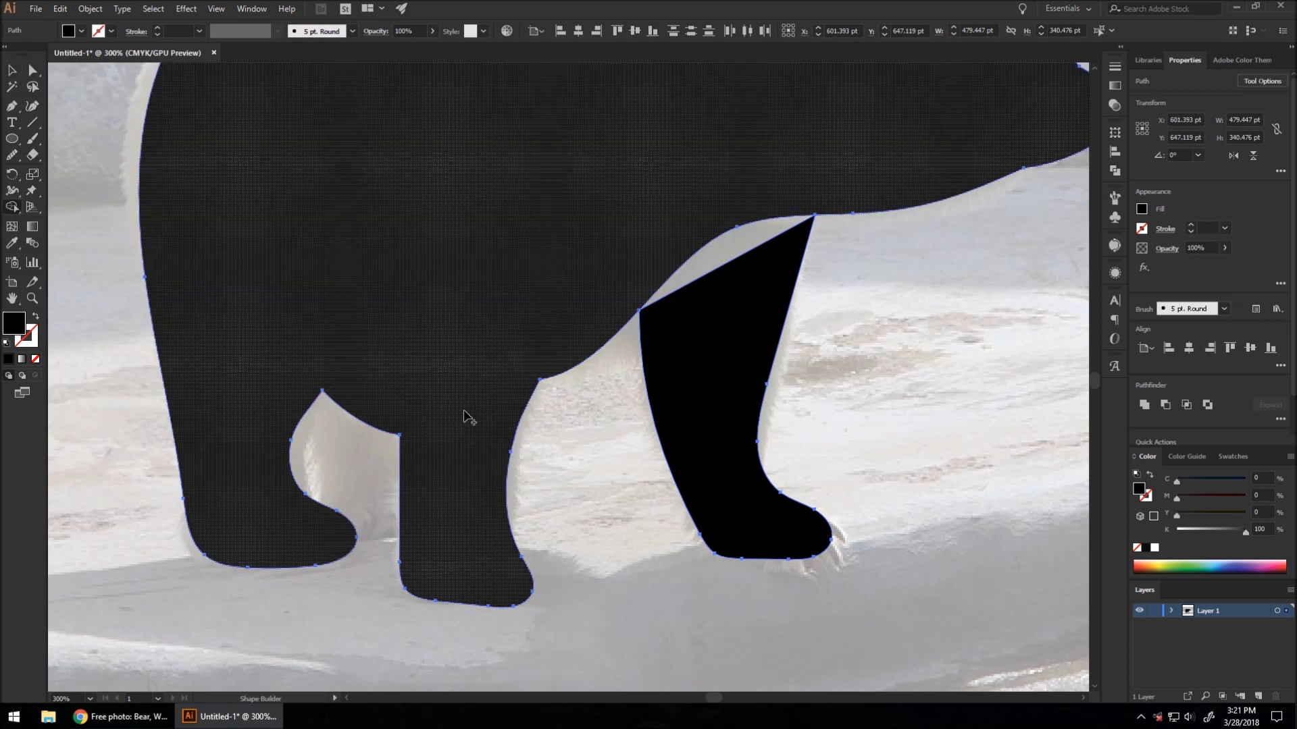
drag(724, 217, 718, 310)
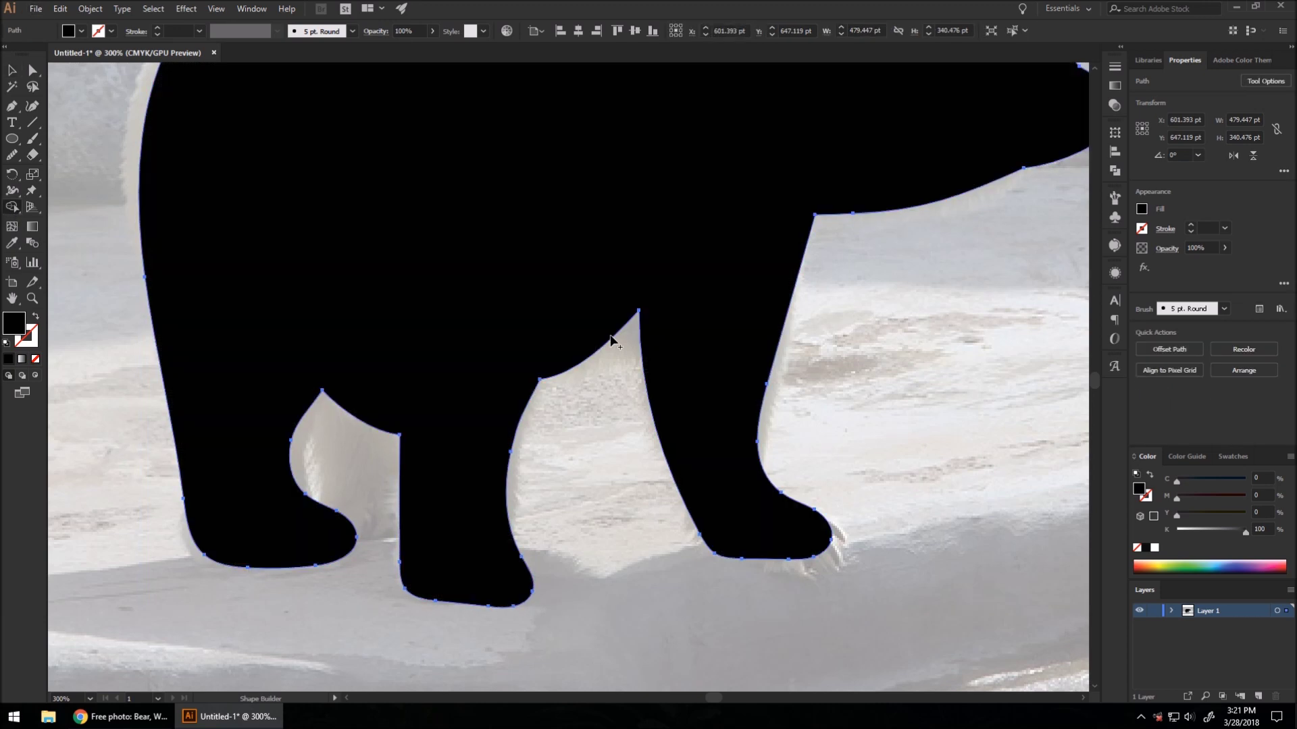
Examine the merged silhouette against the photo, from the whole bear to the head outline.
key(ctrl+1)
scroll(570, 260, up, 1)
key(v)
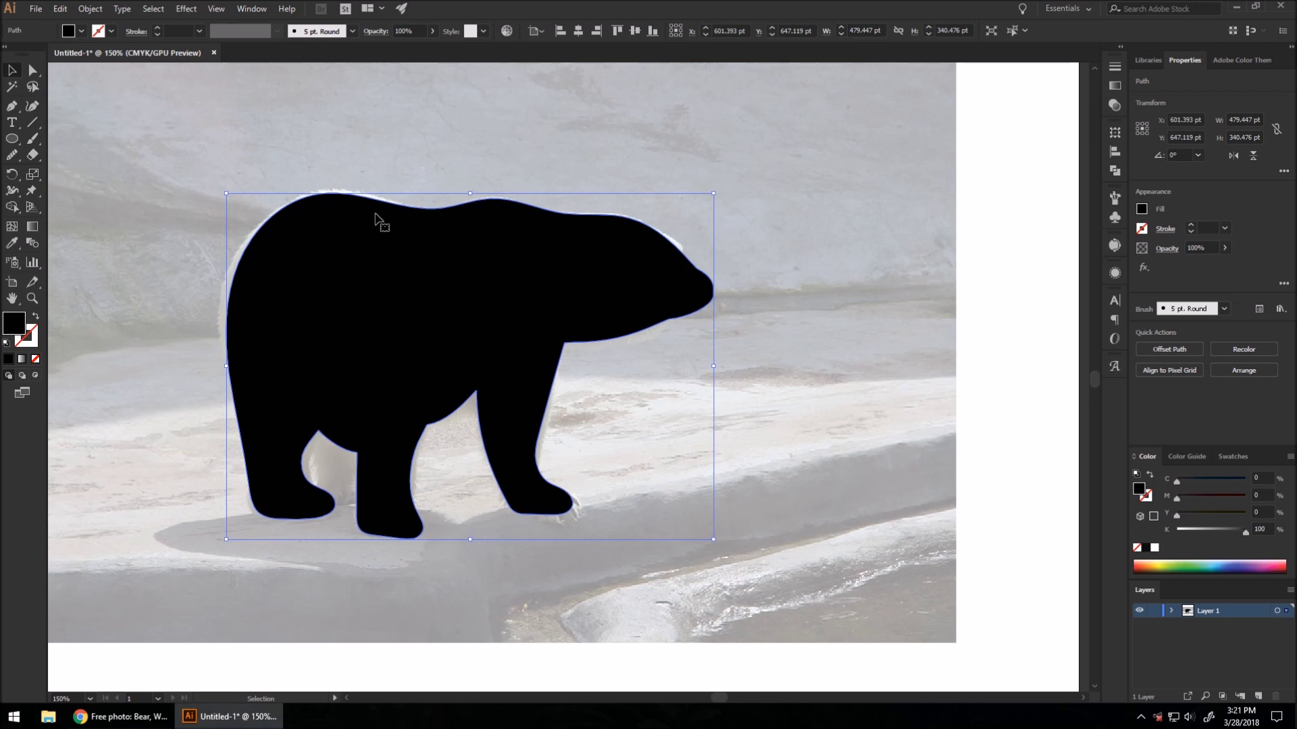
click(32, 70)
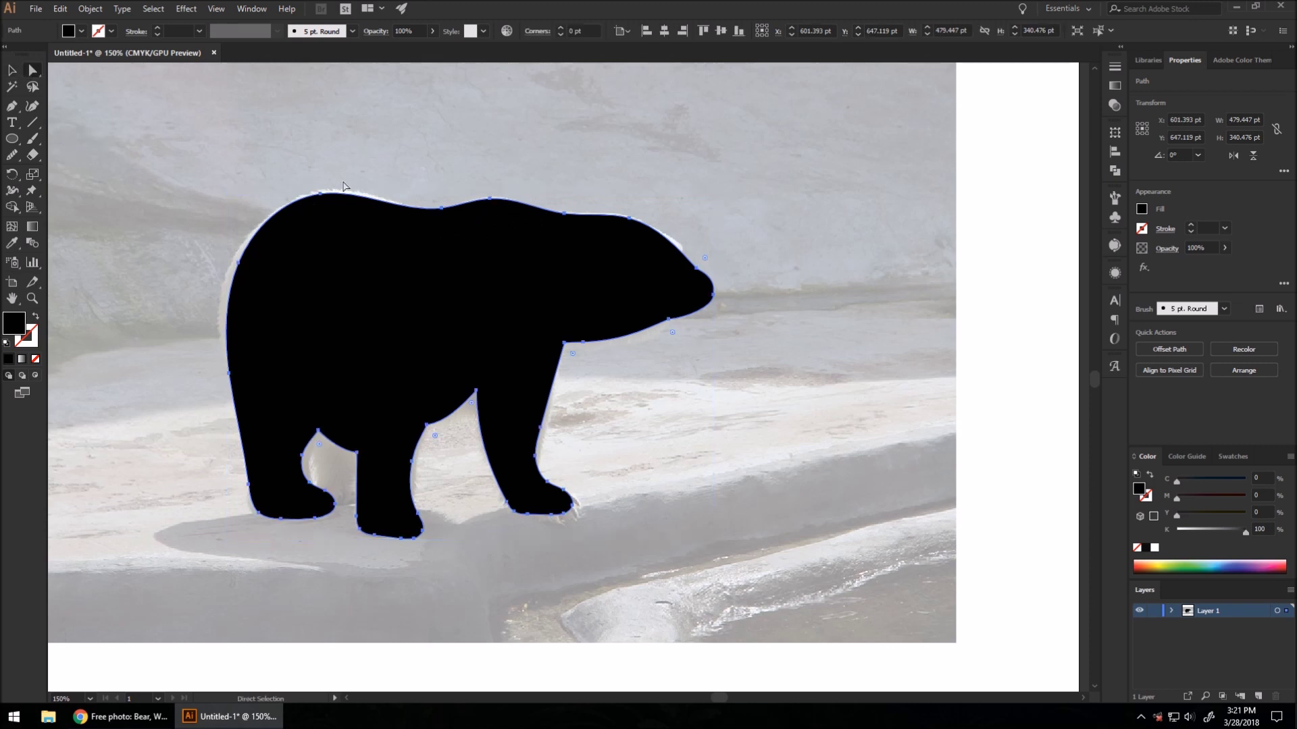
scroll(614, 260, up, 1)
alt+scroll(669, 290, up, 1)
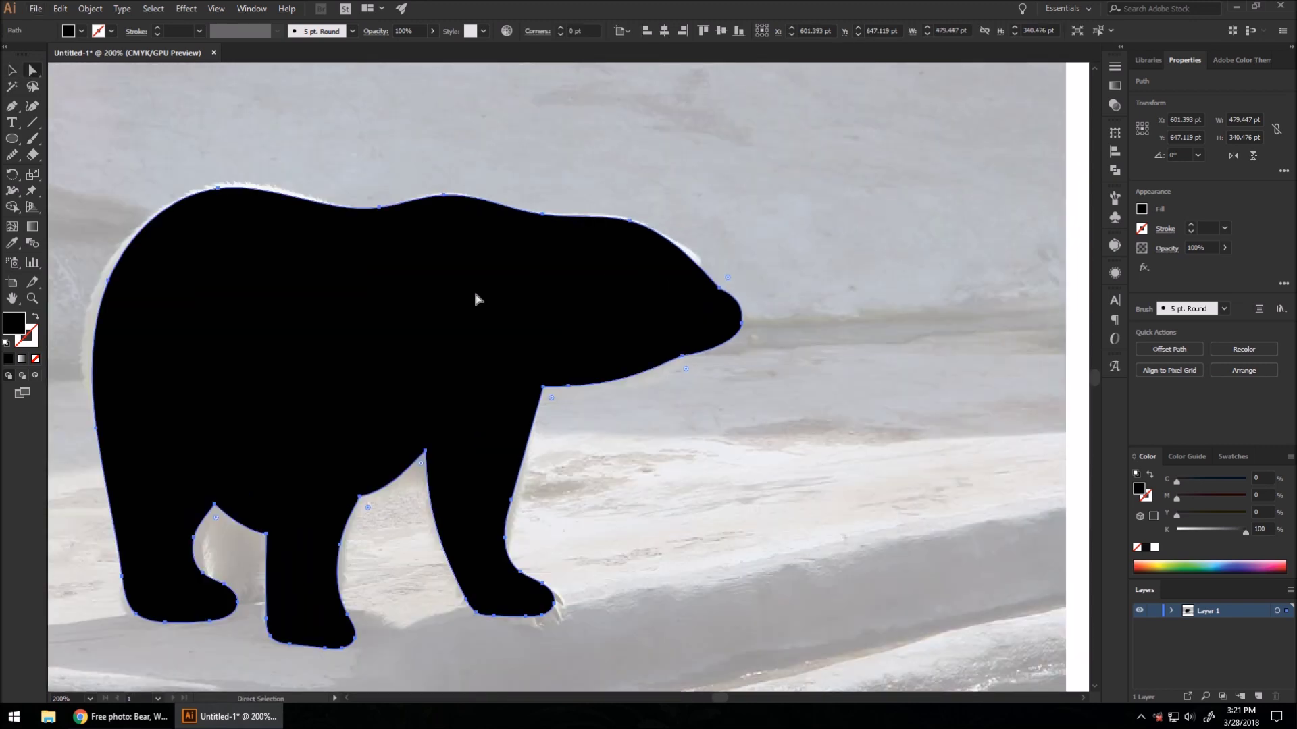
alt+scroll(650, 287, up, 1)
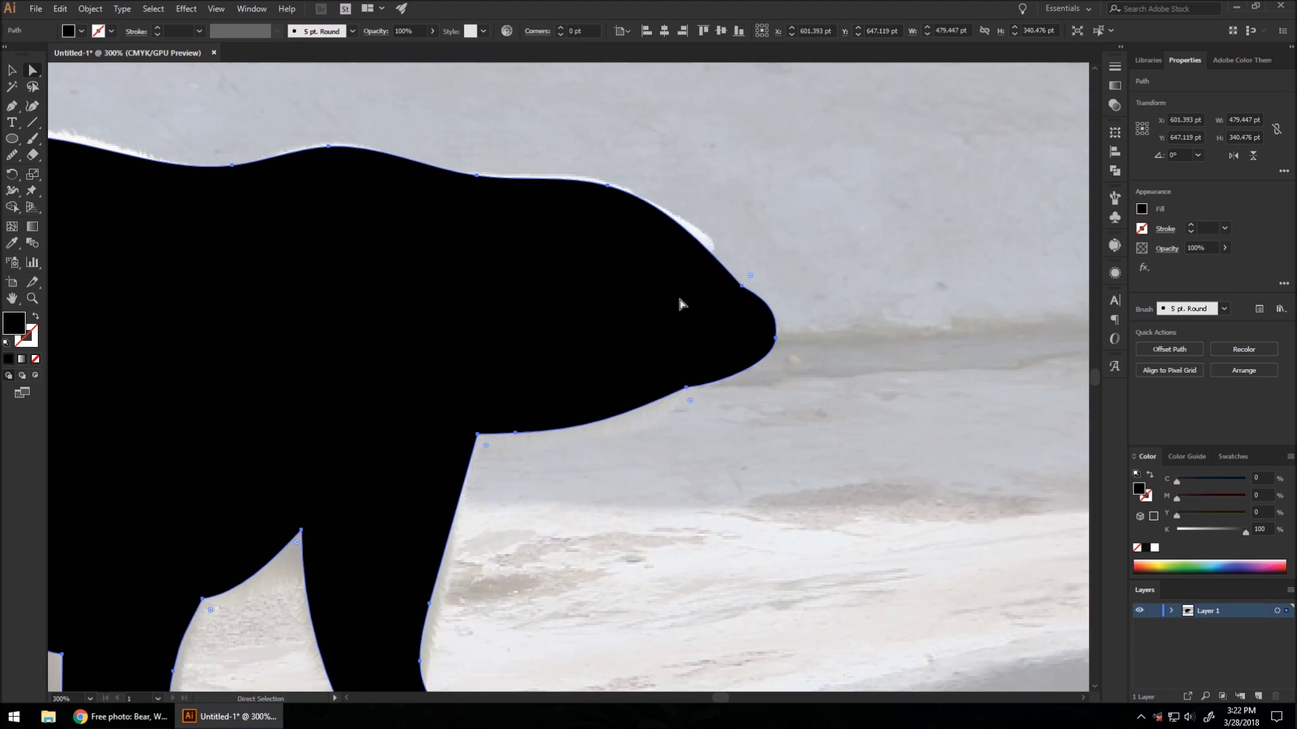
click(12, 109)
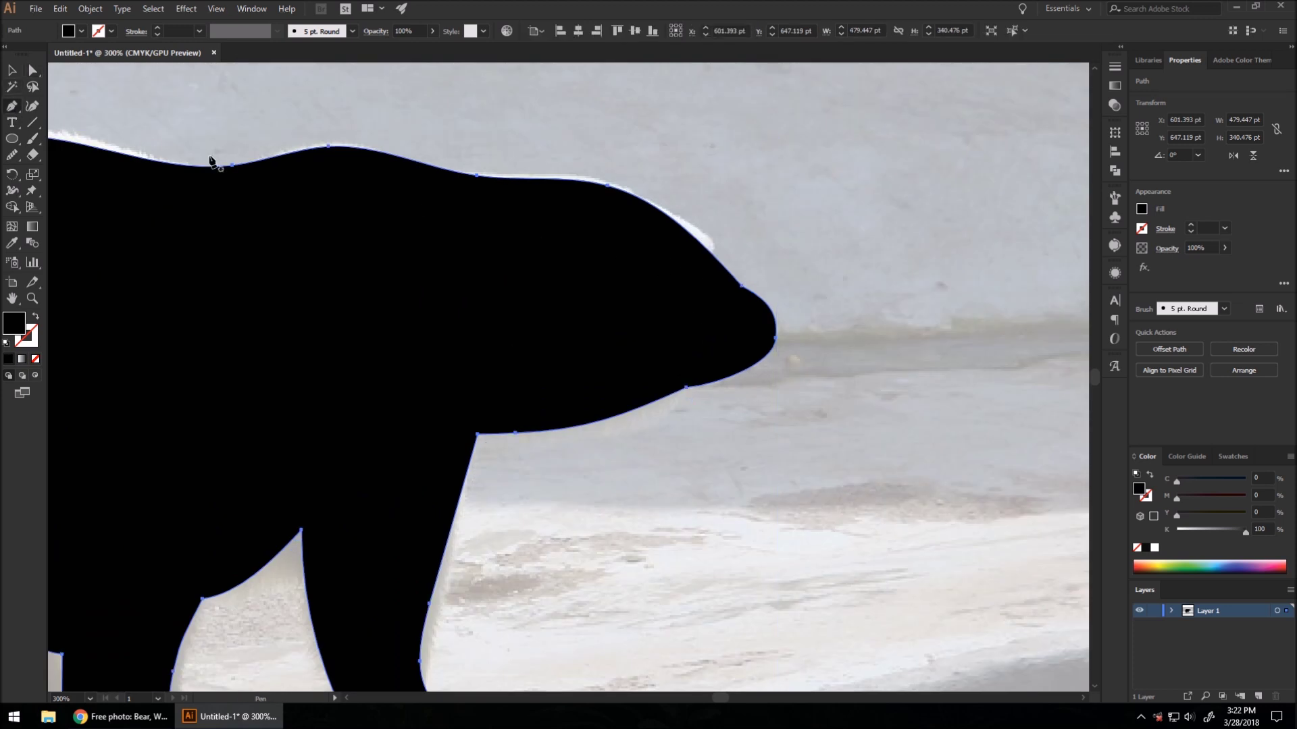
click(1141, 209)
click(1012, 259)
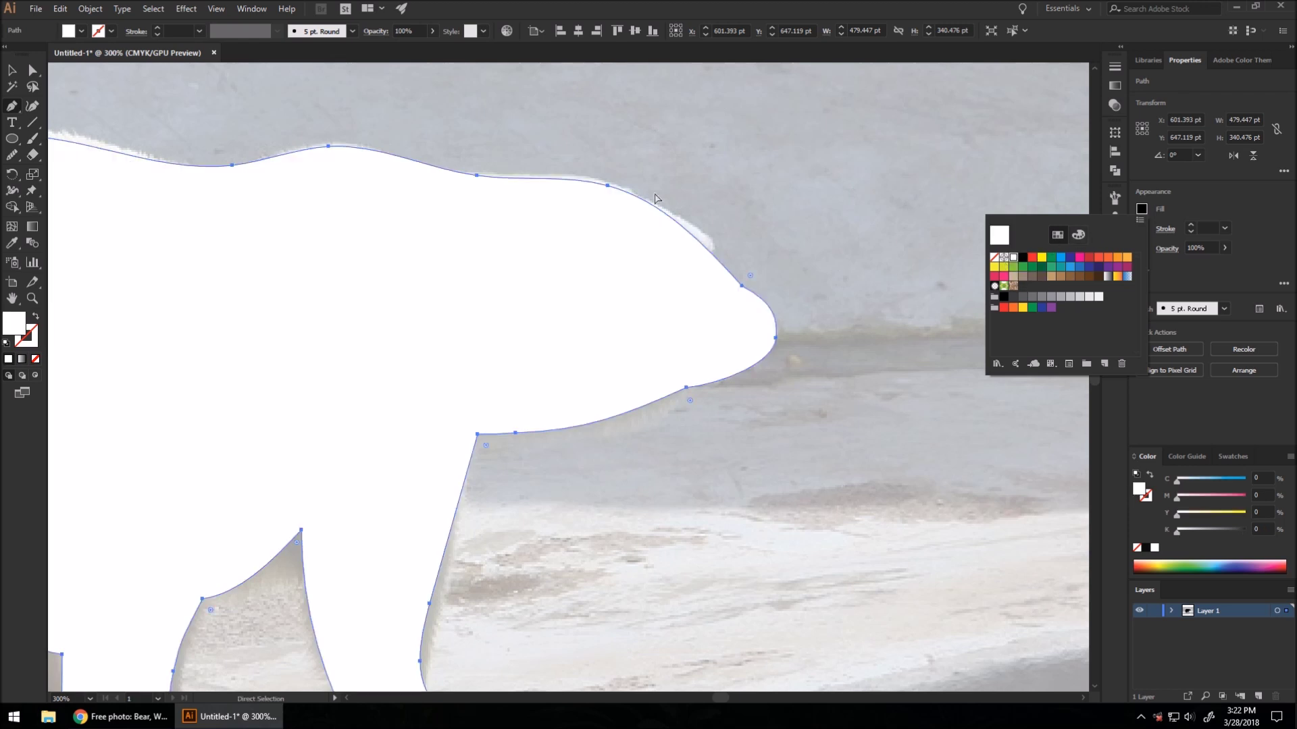
key(Escape)
key(ctrl+z)
With the bear deselected, draw a white-filled crescent ear about 30 by 21 pt on the head using the Pen tool.
click(10, 70)
click(842, 295)
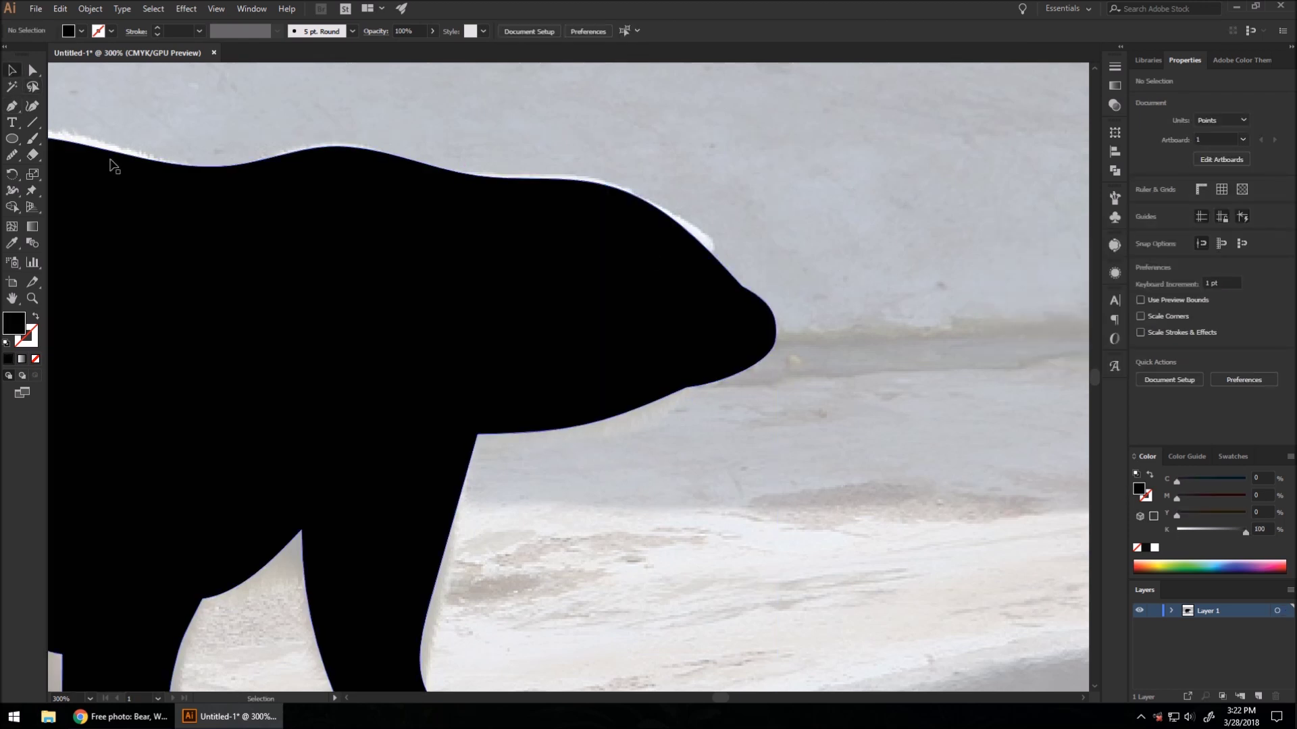
key(p)
click(1141, 210)
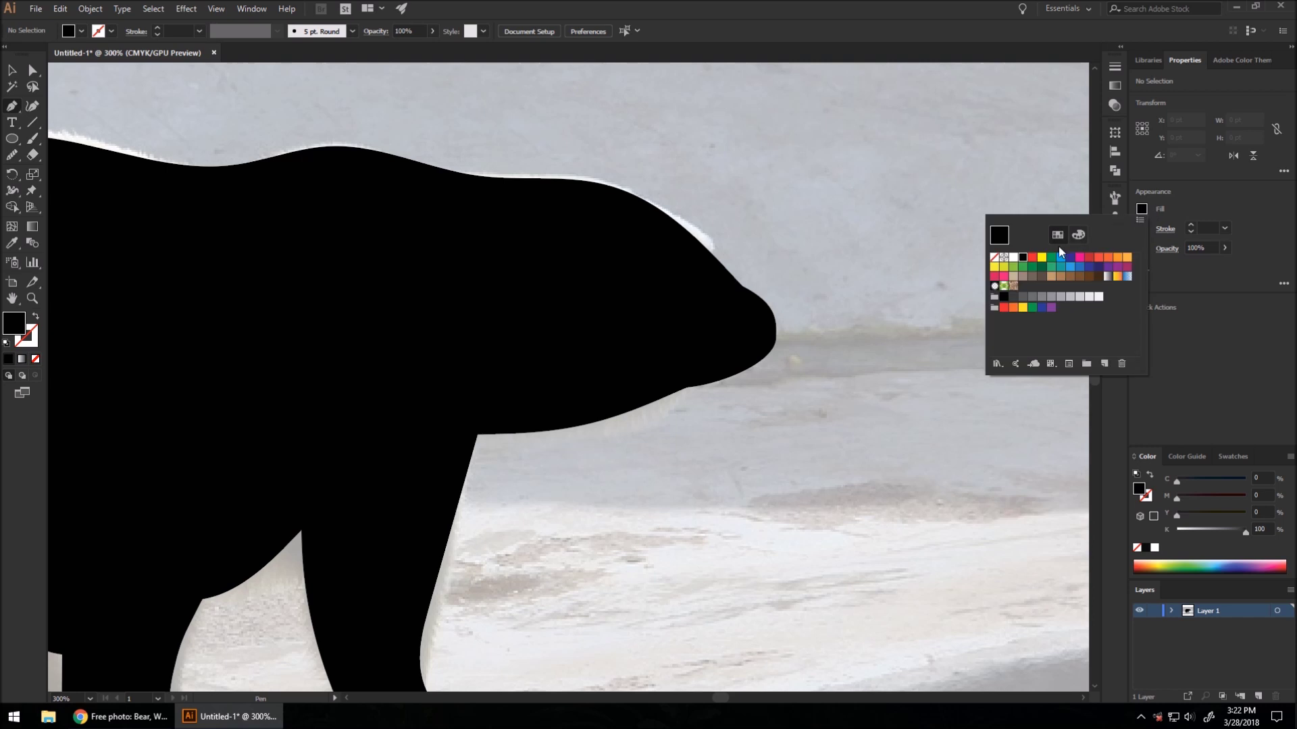
click(1013, 258)
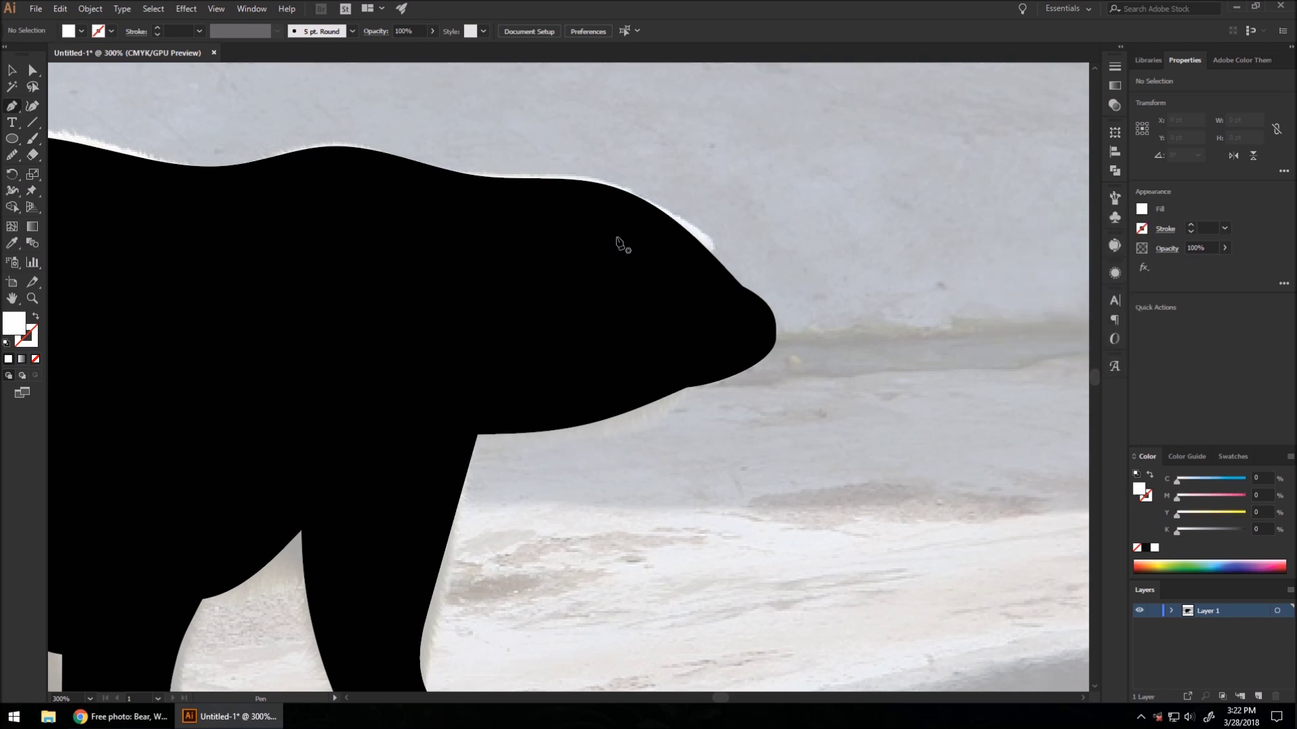
click(591, 234)
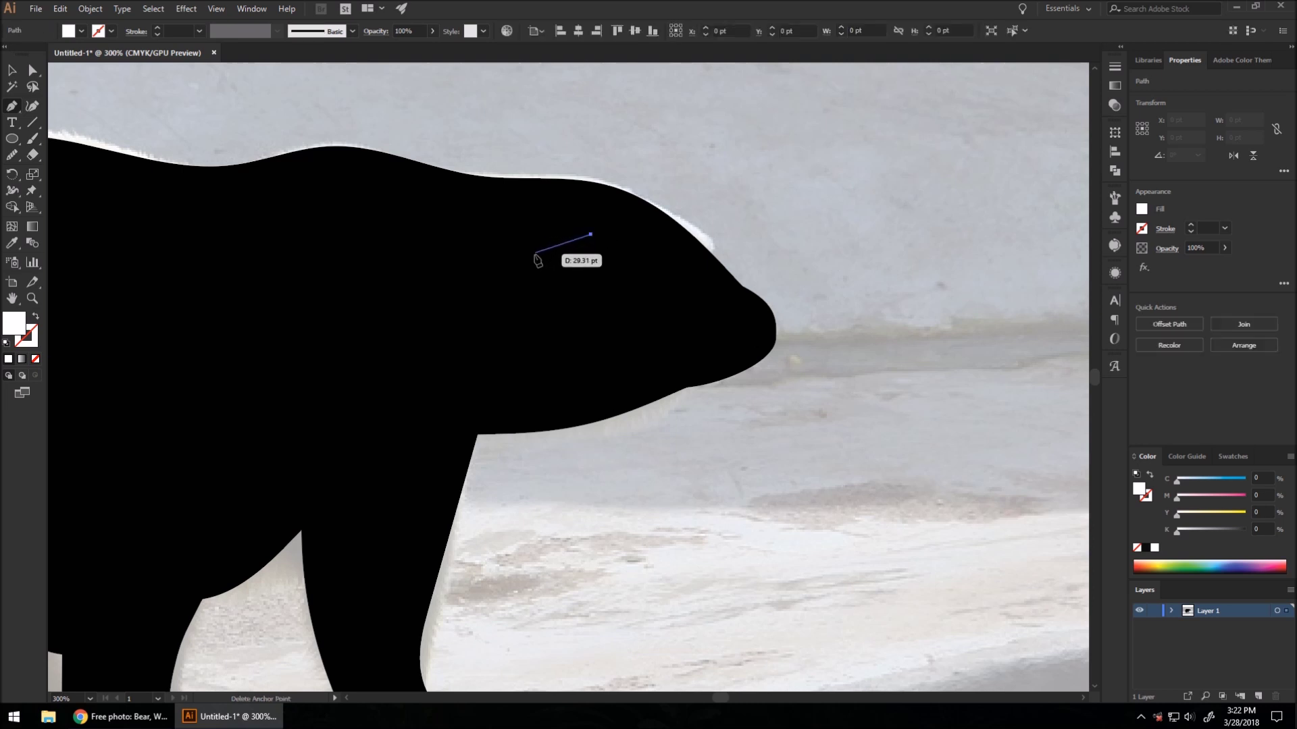
drag(531, 271, 537, 333)
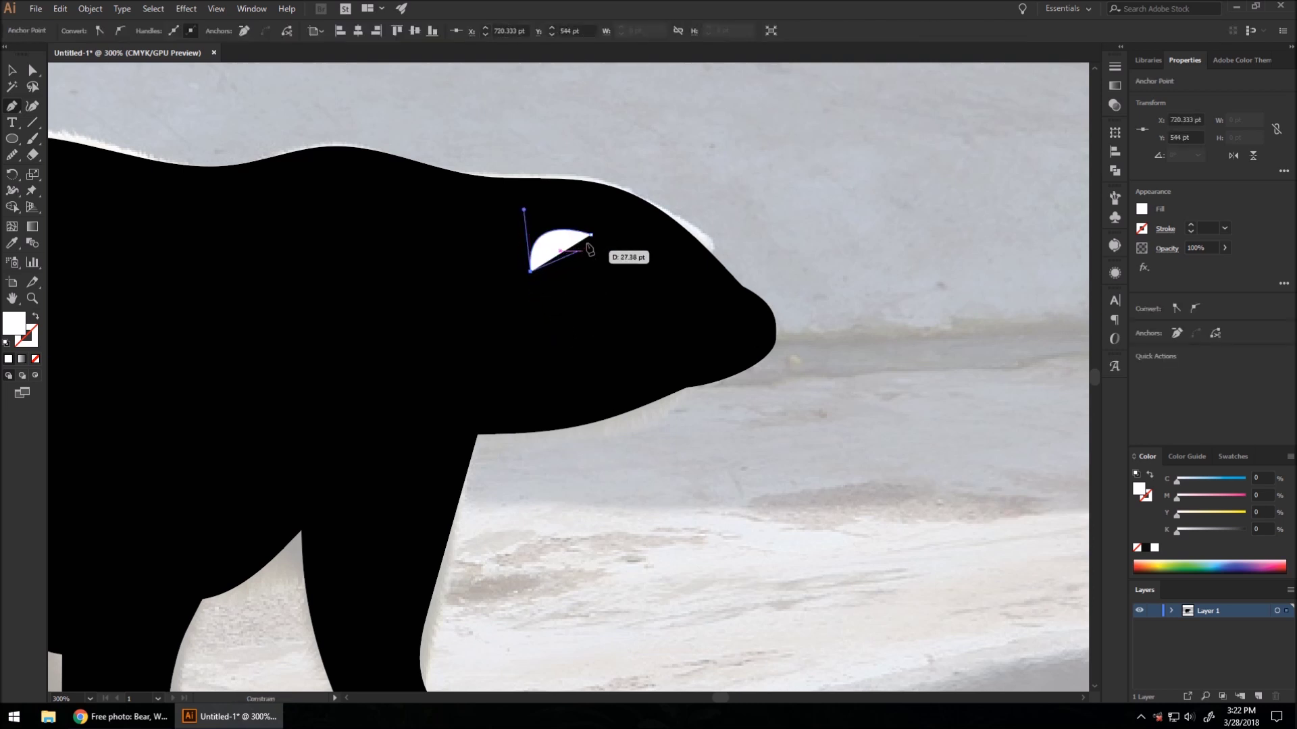
drag(591, 234, 658, 248)
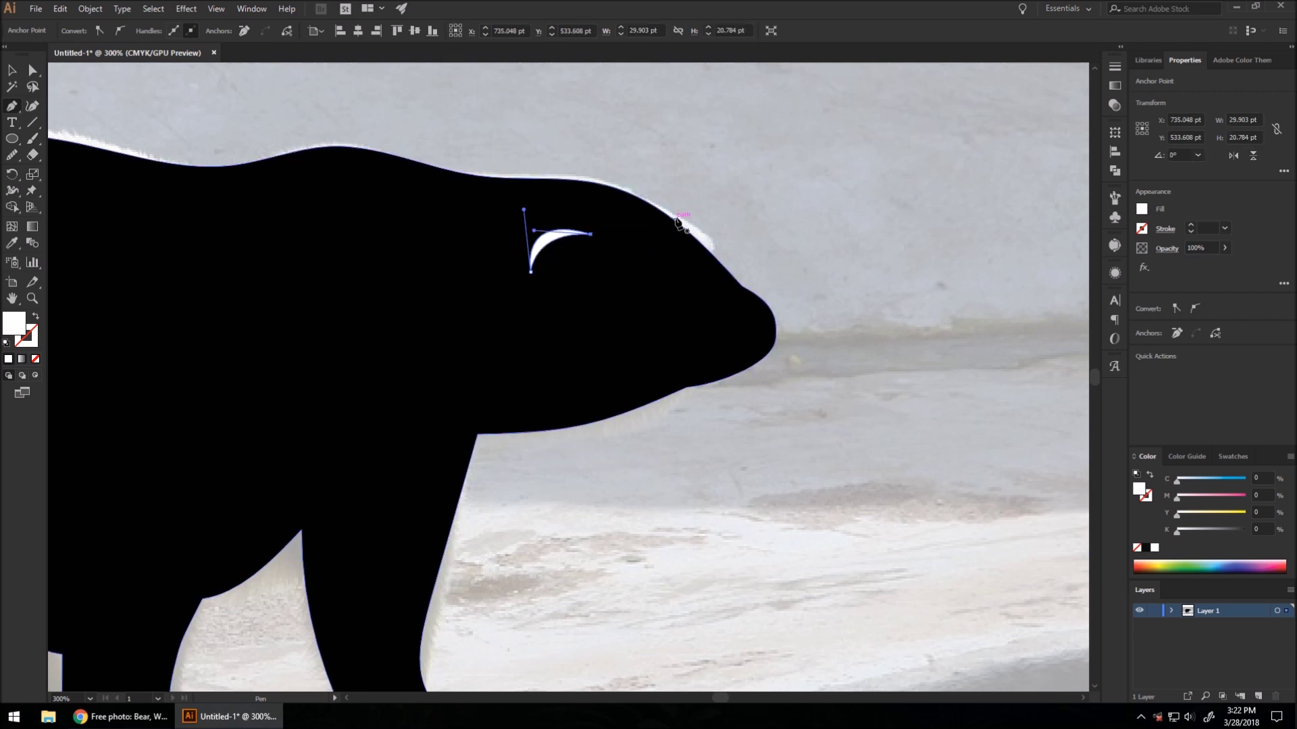
click(37, 67)
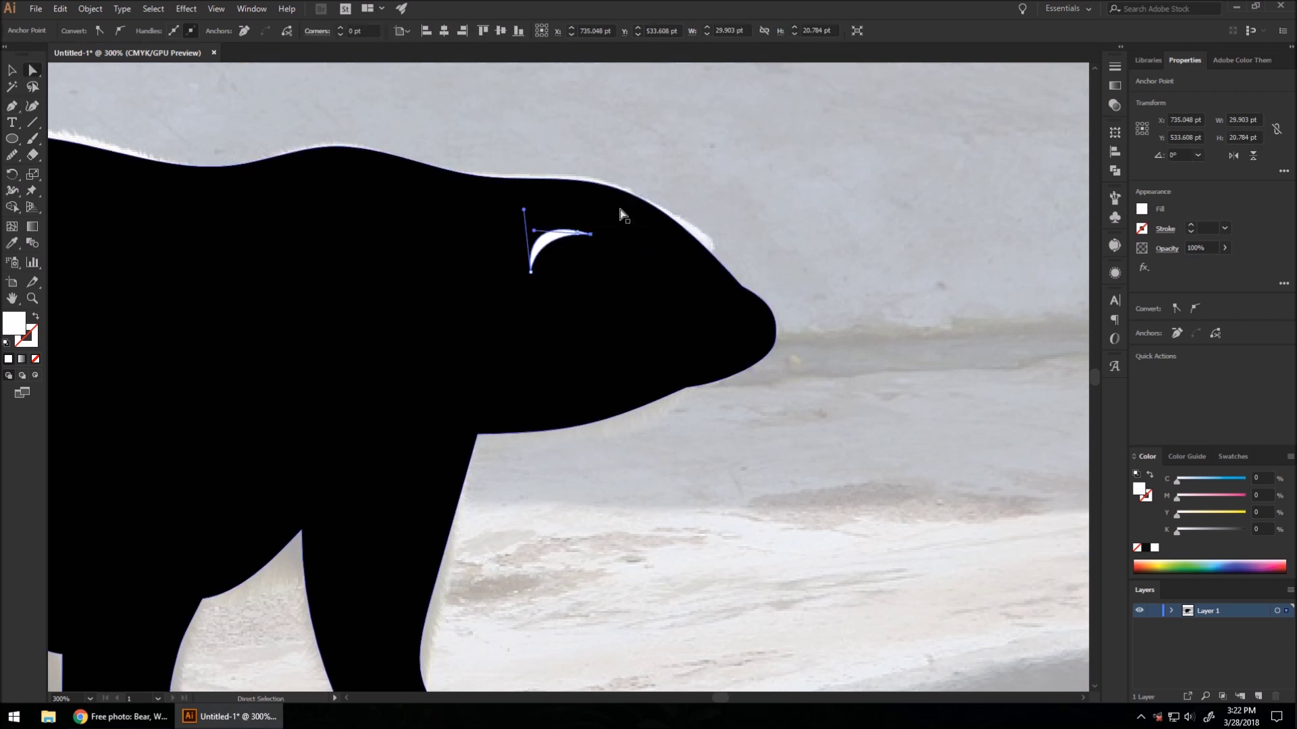
Lower the pointed front tip of the white ear crescent slightly and deselect it.
drag(592, 234, 591, 242)
click(758, 199)
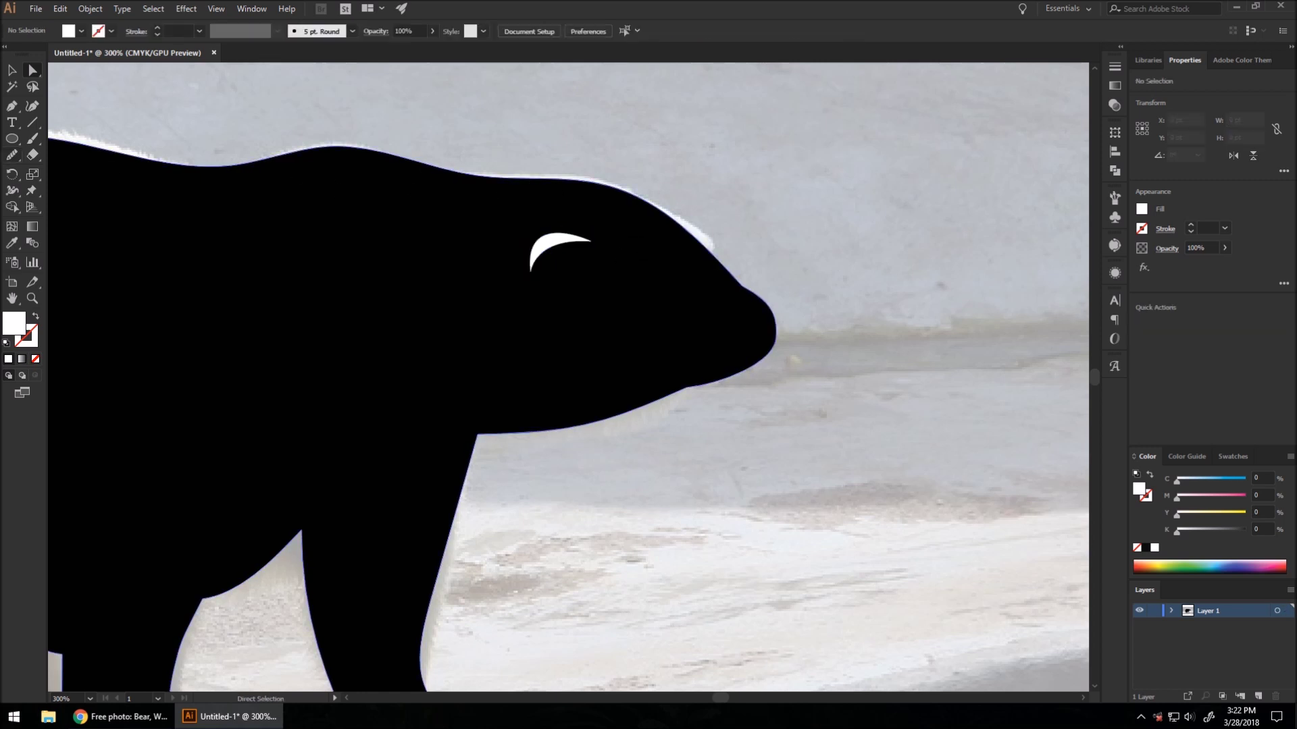
Draw a closed white teardrop-shaped eye about 24 pt long between the ear and the snout using the Pen tool.
click(12, 105)
scroll(648, 272, up, 1)
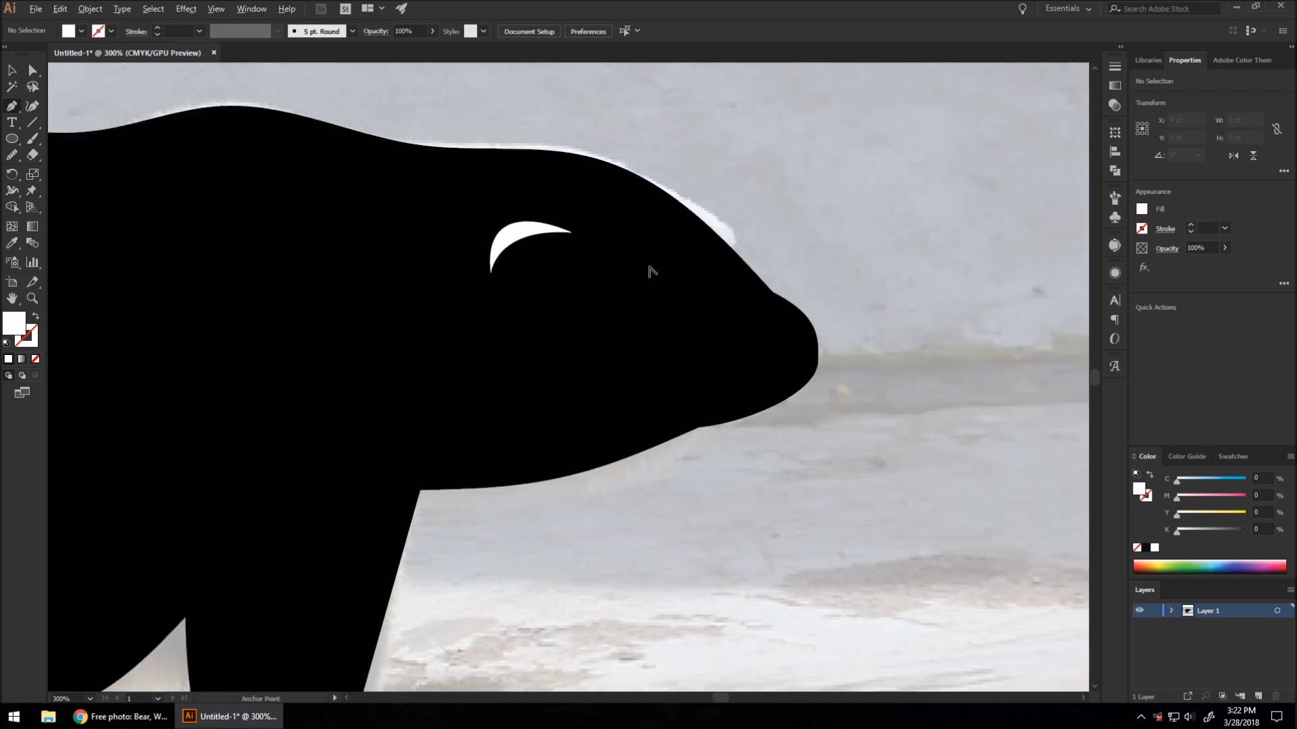
click(647, 273)
drag(679, 268, 710, 270)
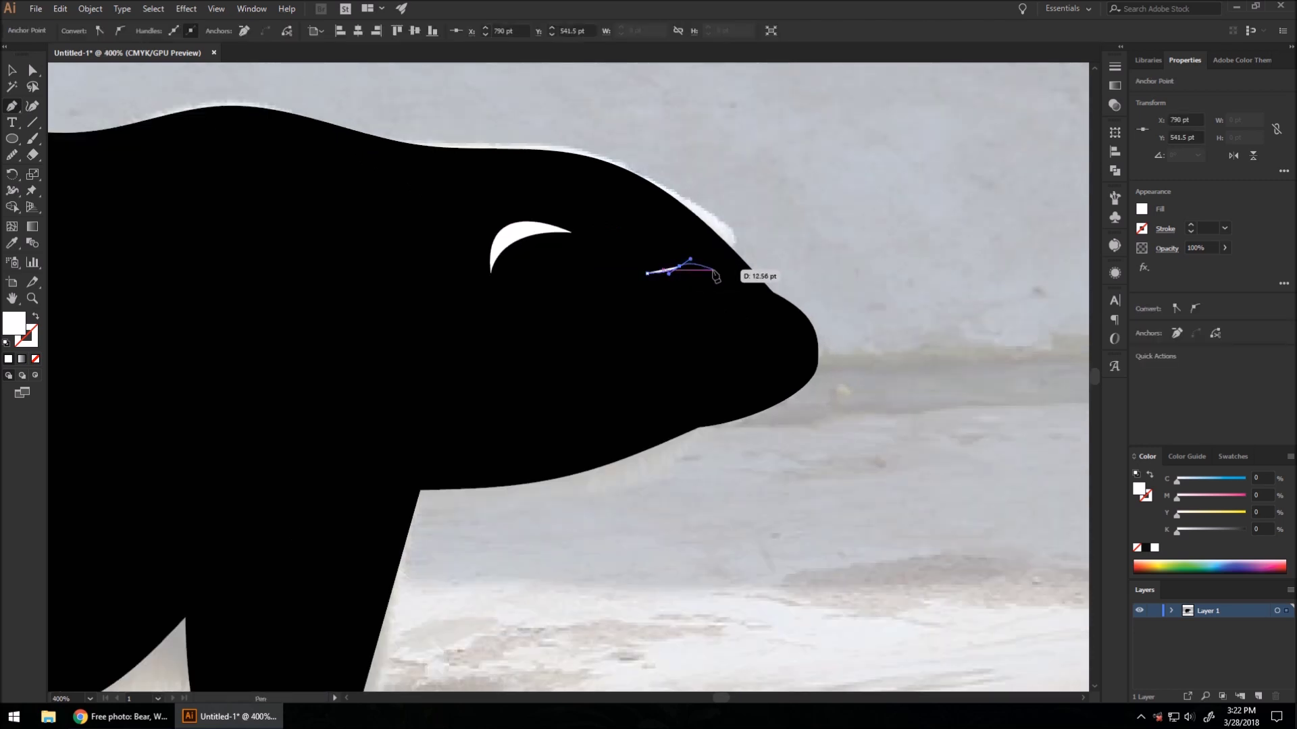
click(712, 269)
drag(716, 278, 716, 278)
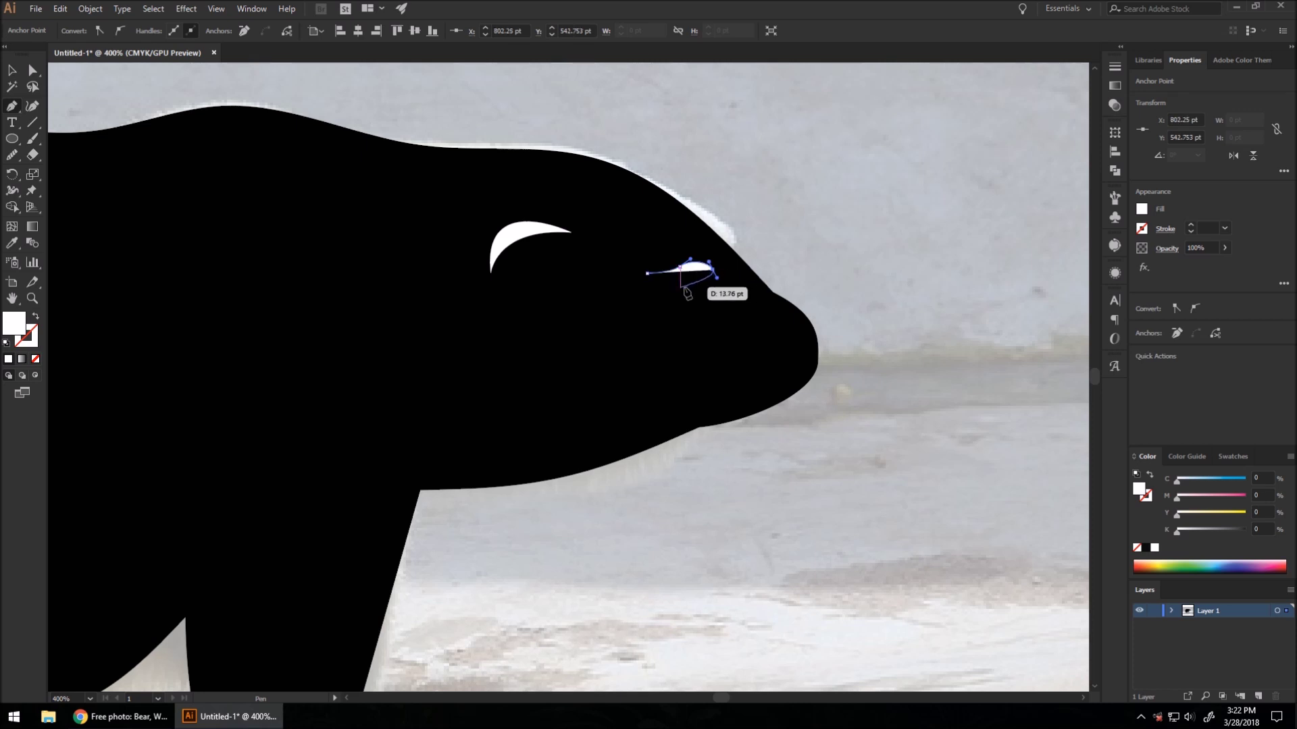
click(688, 286)
click(646, 274)
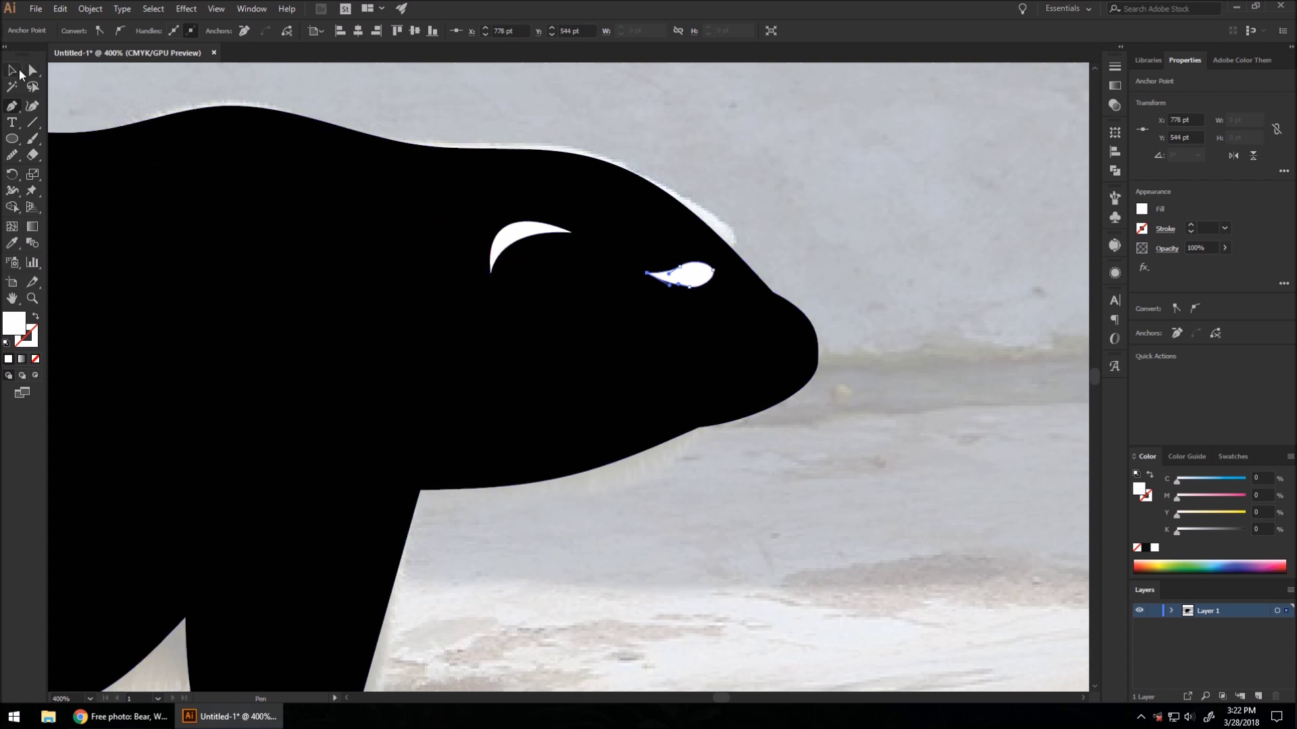
Rotate the eye about 180° so its point faces the snout, and narrow it to about 16 pt wide.
key(v)
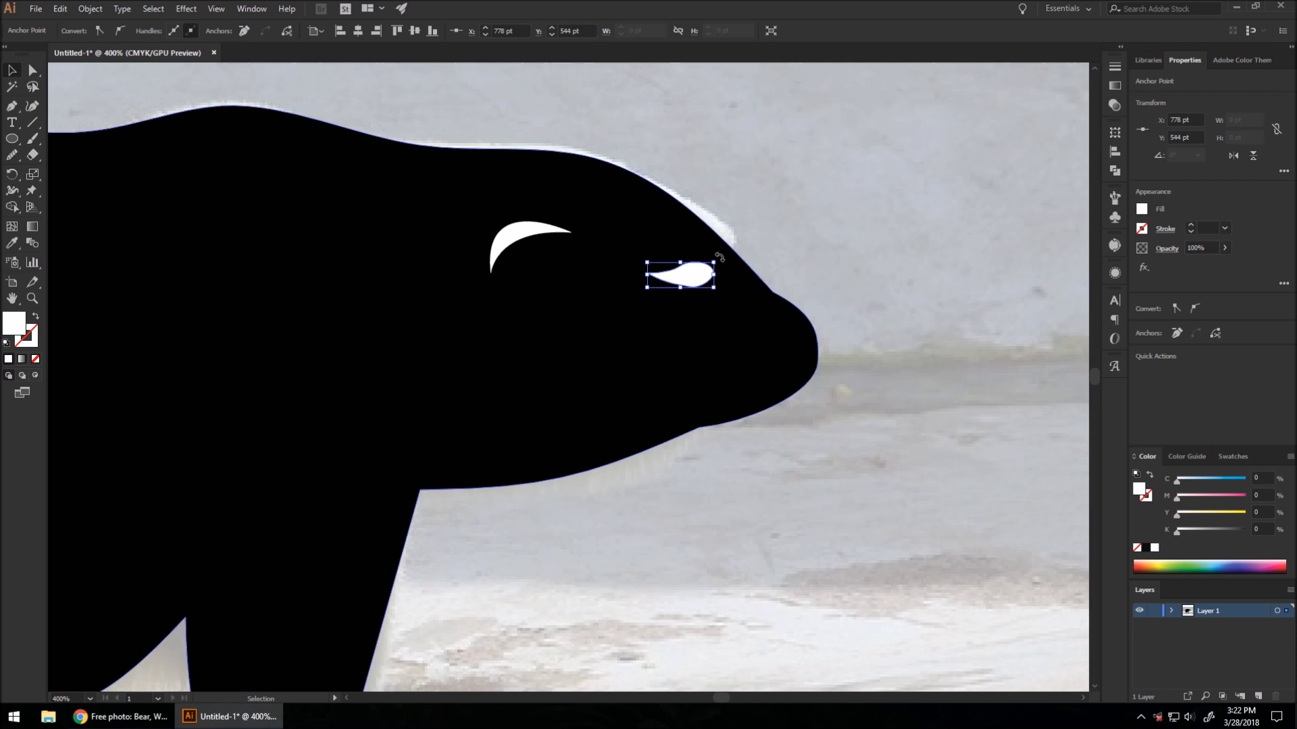
drag(720, 258, 593, 297)
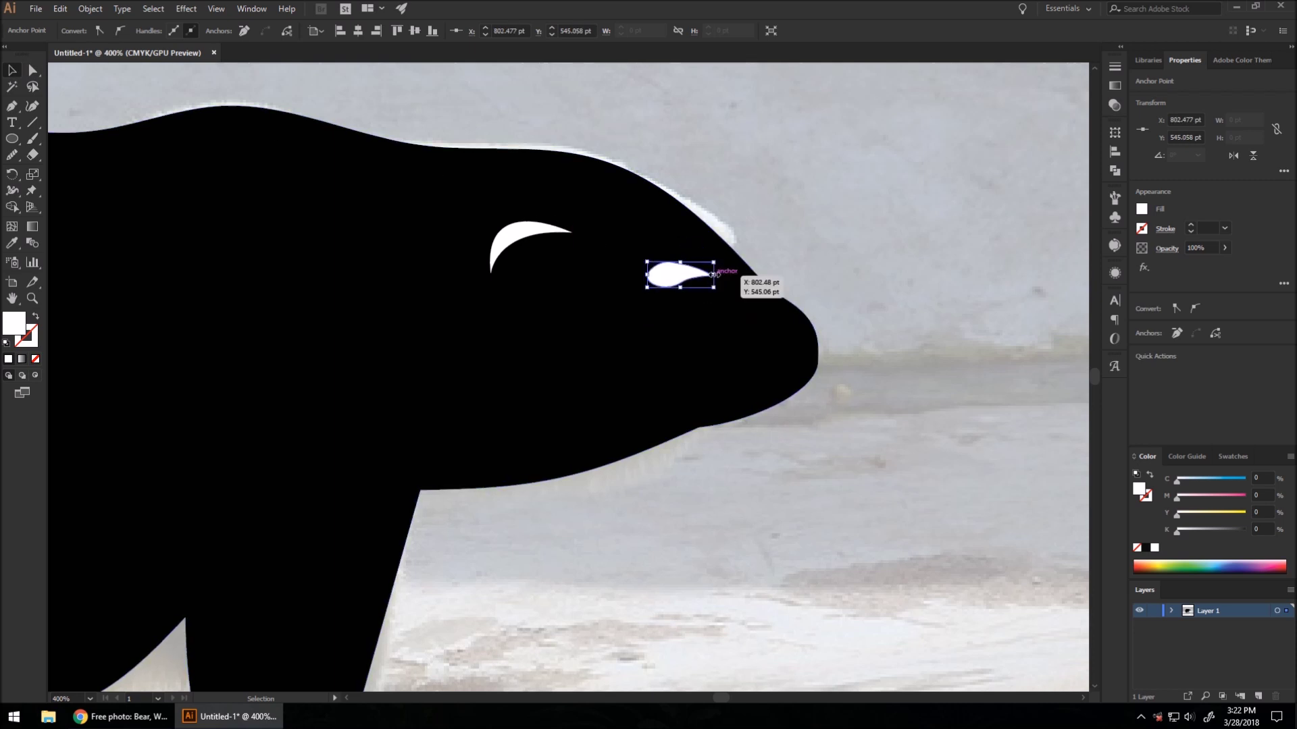
drag(714, 274, 689, 284)
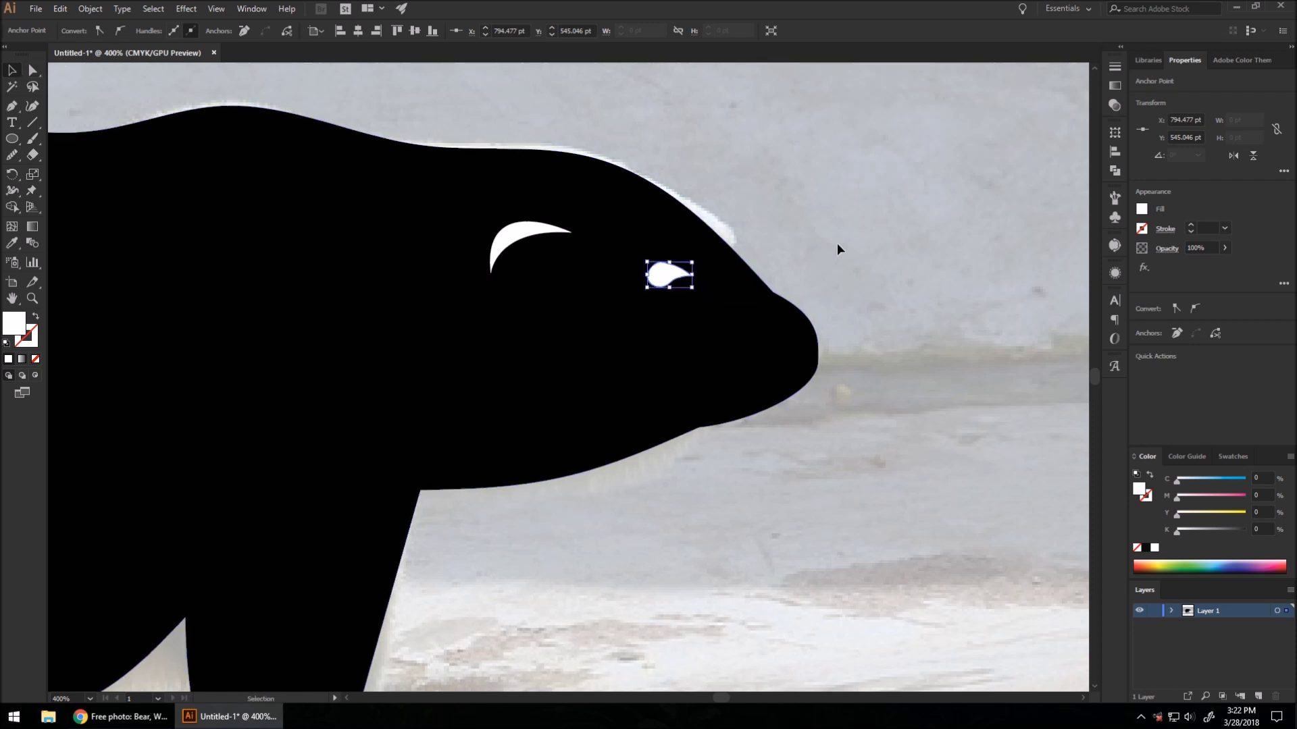
click(837, 244)
Smooth the upper edge of the eye with the Smooth tool.
click(682, 275)
scroll(682, 275, up, 3)
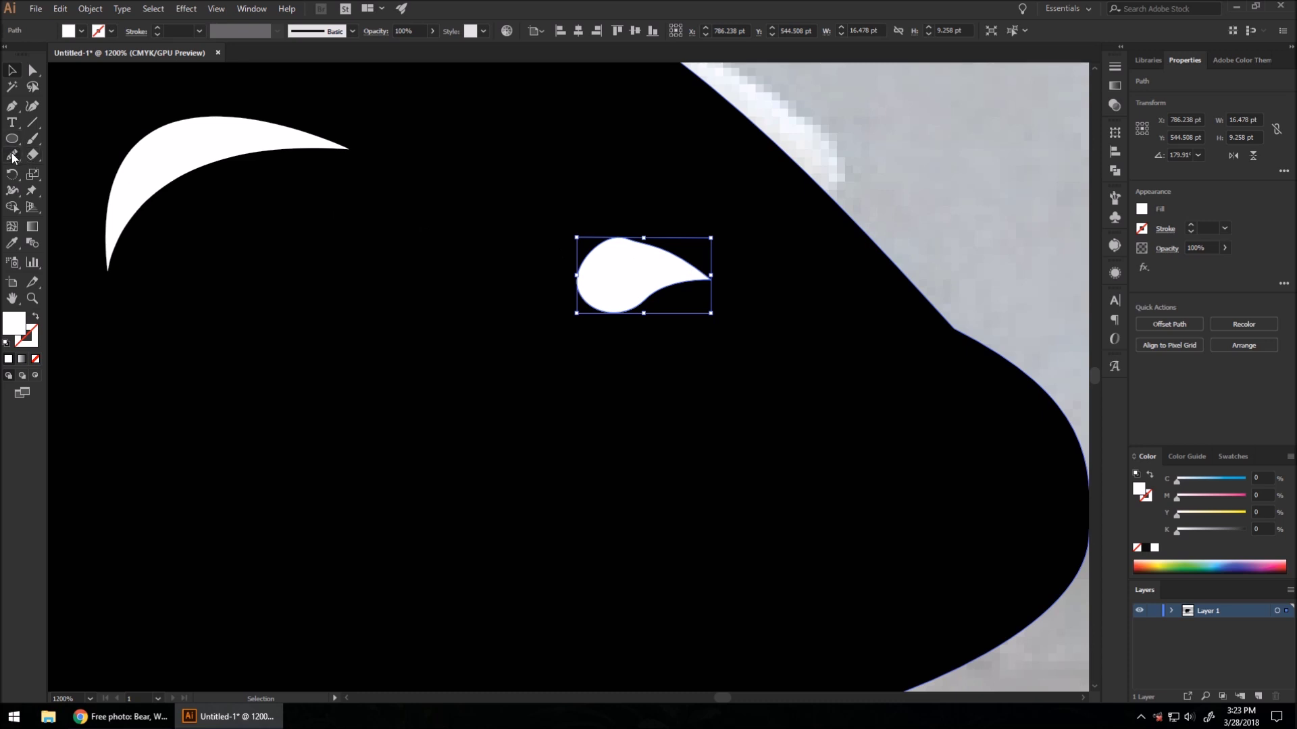
drag(11, 158, 9, 160)
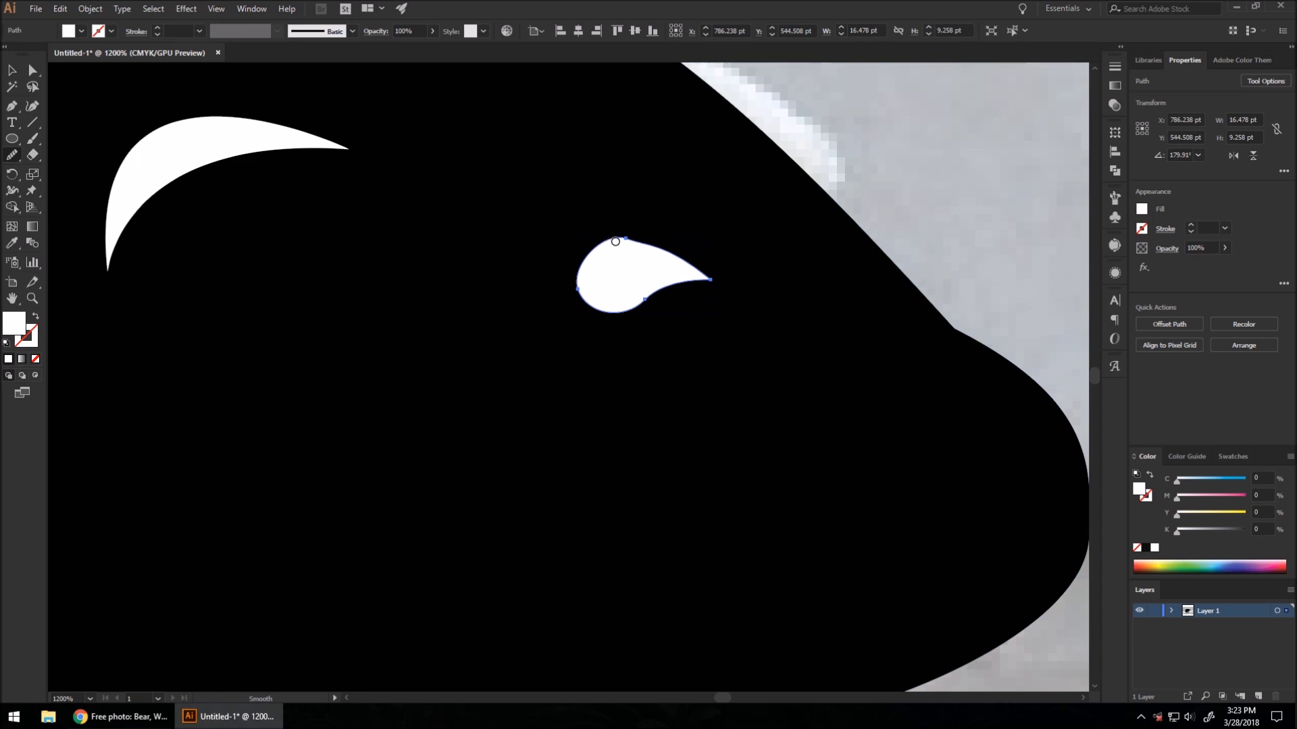
mouse_move(615, 241)
mouse_down()
mouse_move(684, 266)
mouse_move(602, 245)
mouse_move(667, 259)
mouse_up()
Reshape the eye's upper edge near the pointed tip by adjusting its anchor points and handles.
click(34, 68)
click(710, 280)
scroll(714, 281, up, 5)
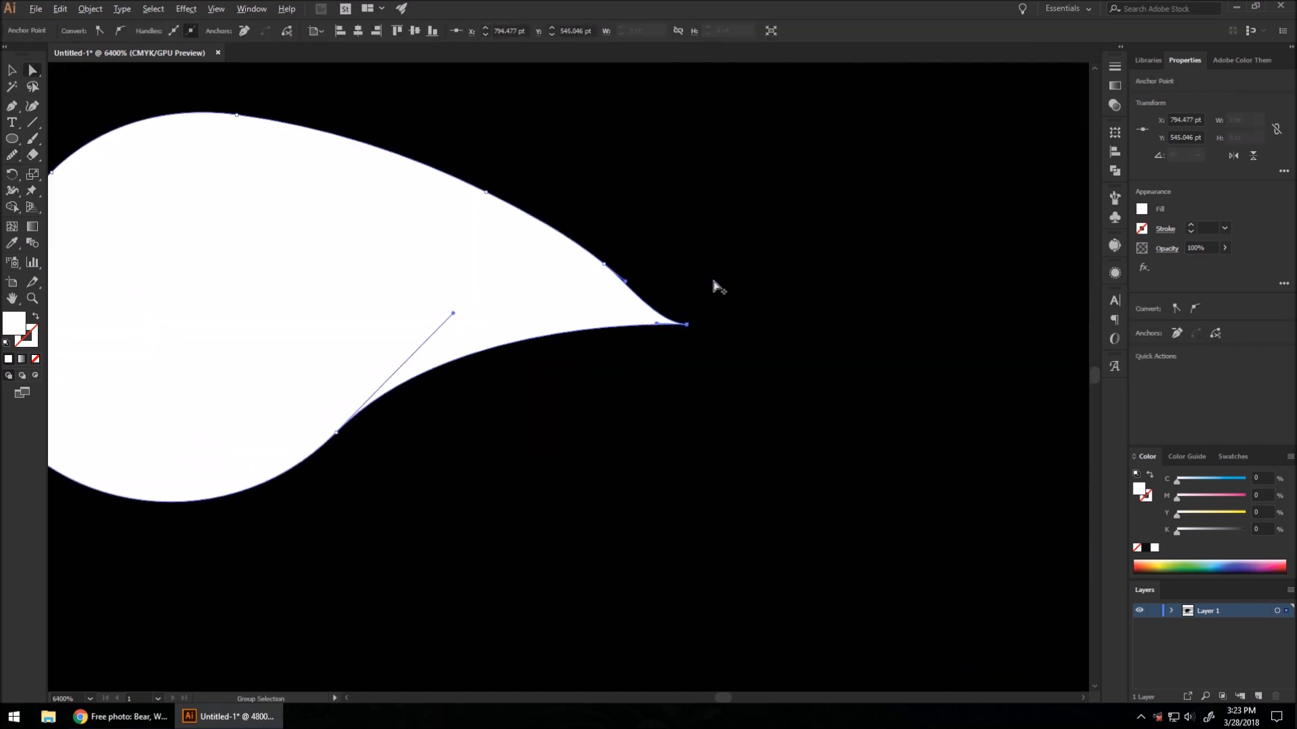
drag(658, 324, 652, 282)
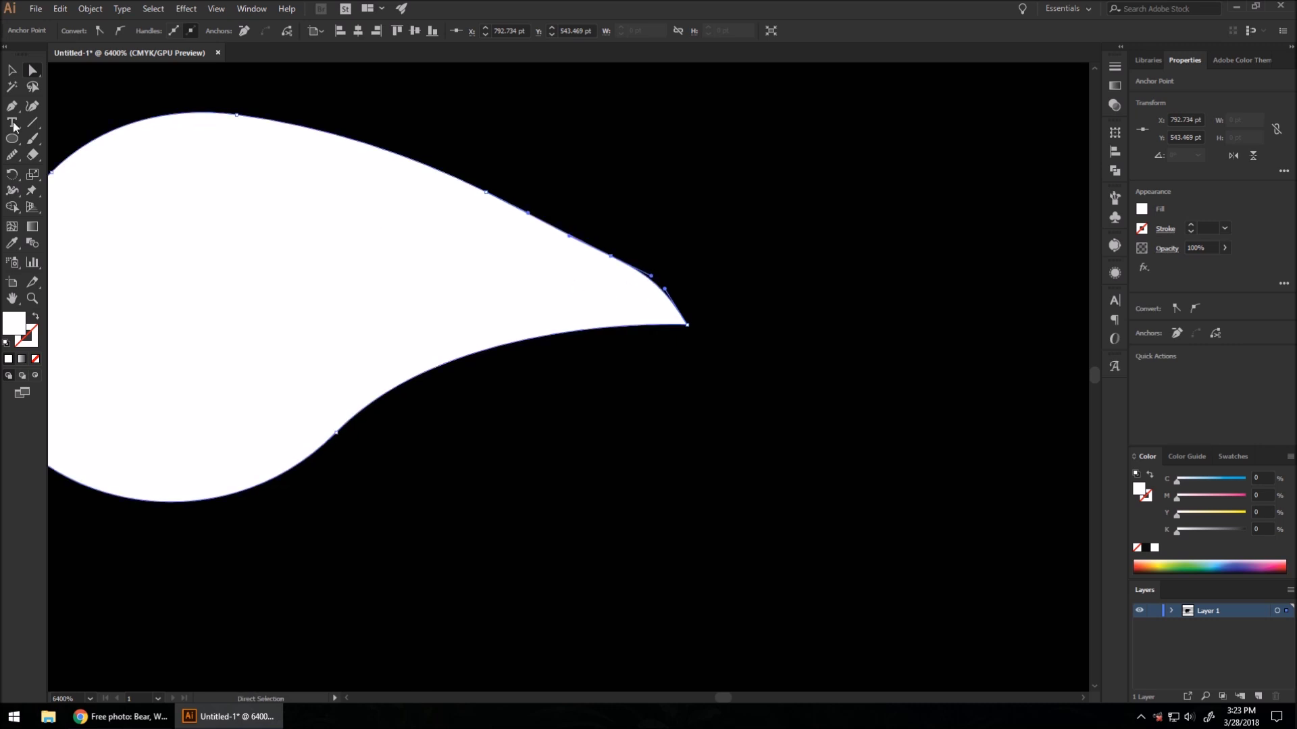
Smooth the reshaped upper edge near the eye's tip with the Smooth tool and deselect the eye.
click(14, 156)
mouse_move(661, 287)
mouse_down()
mouse_move(473, 193)
mouse_move(518, 208)
mouse_up()
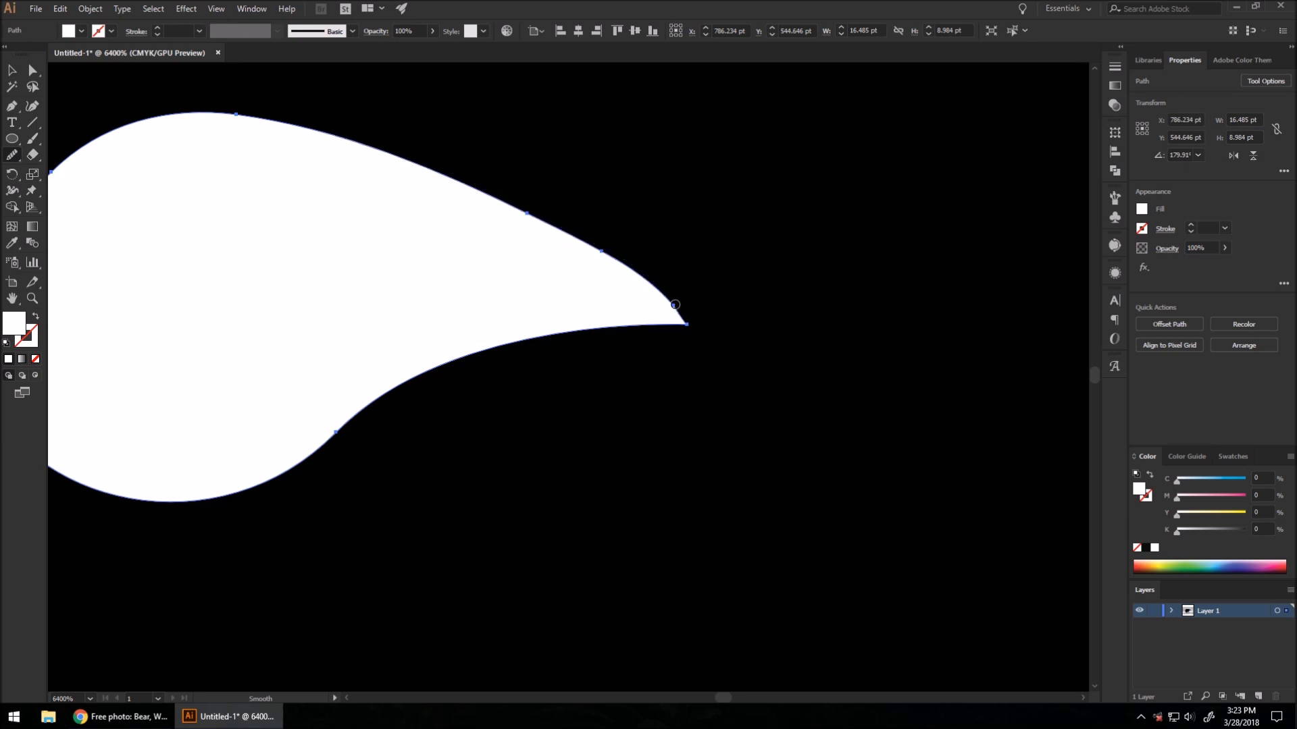
scroll(582, 253, down, 4)
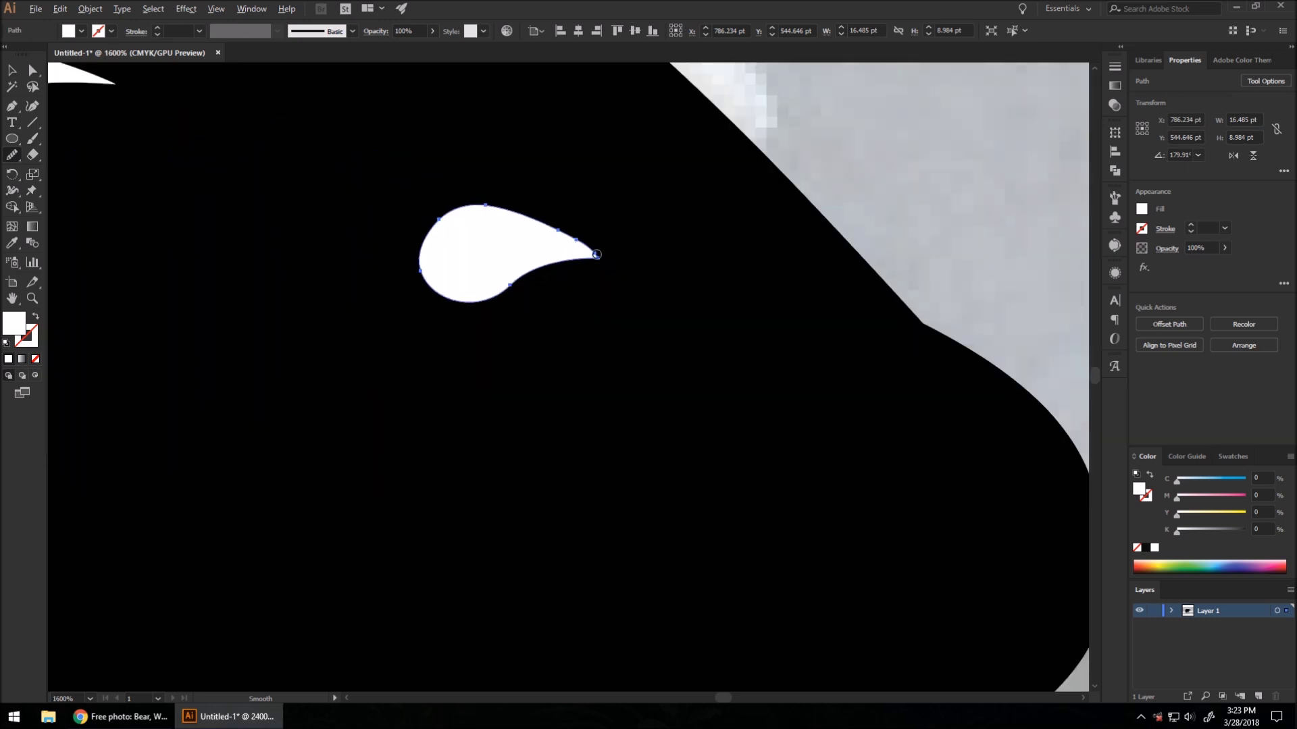
click(33, 72)
scroll(603, 287, down, 5)
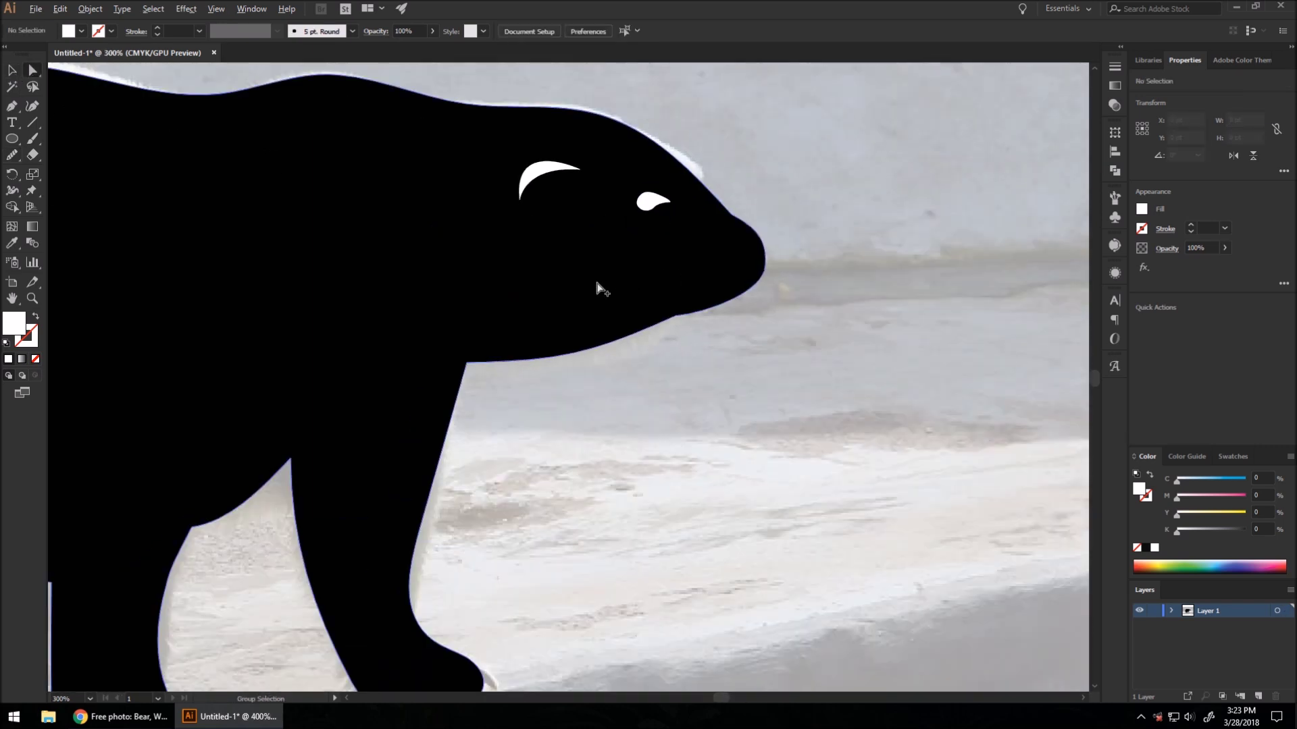
click(16, 110)
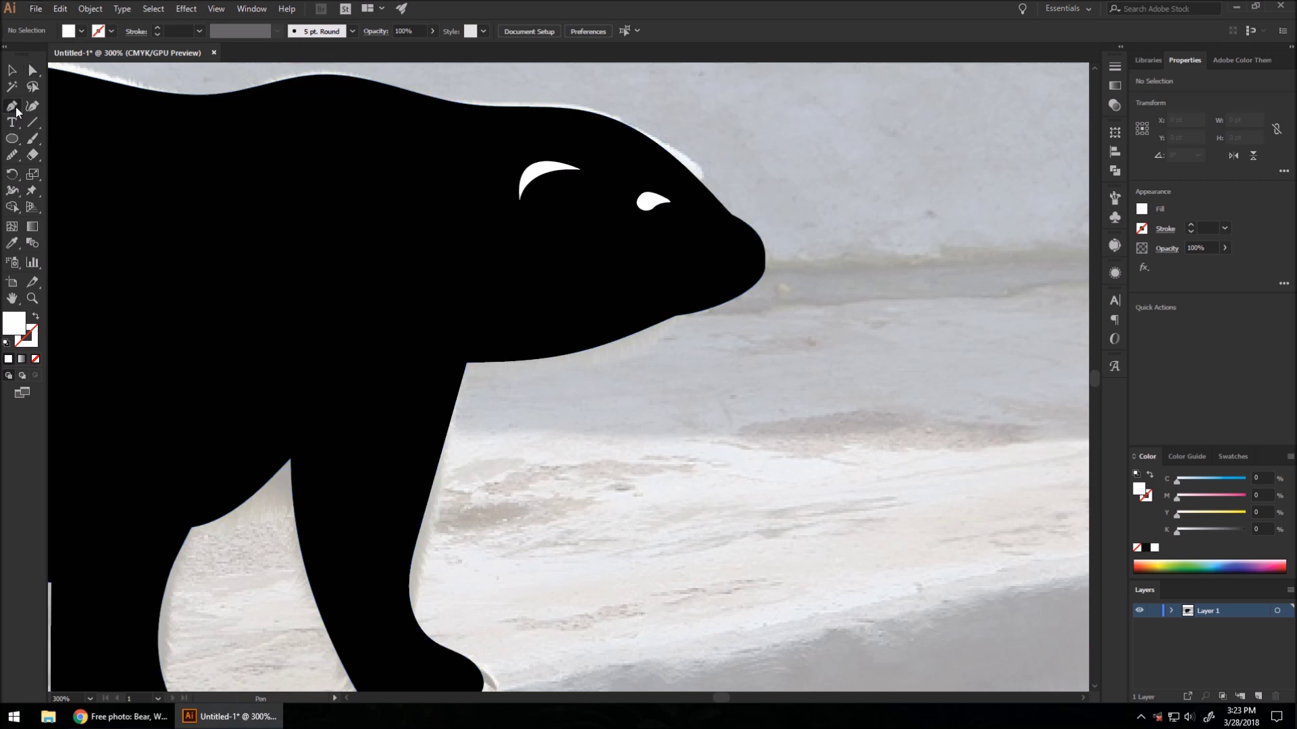
click(746, 224)
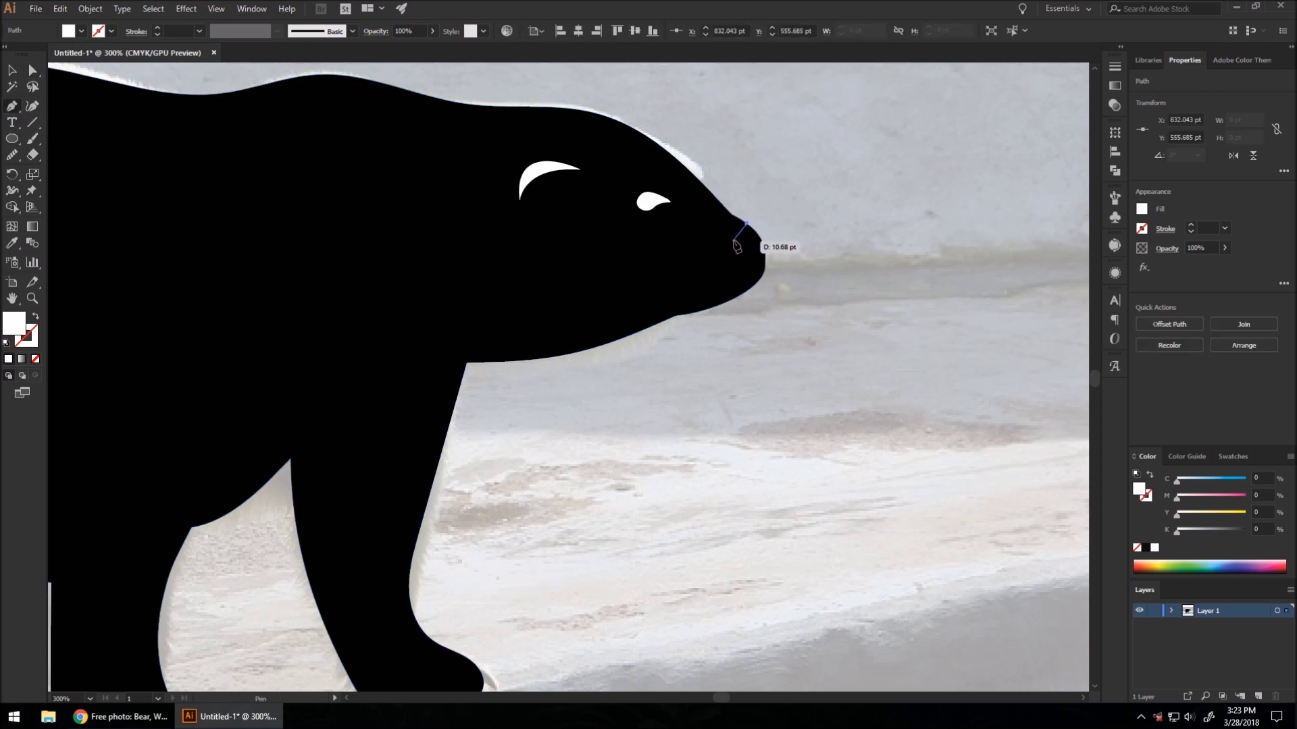
key(ctrl+z)
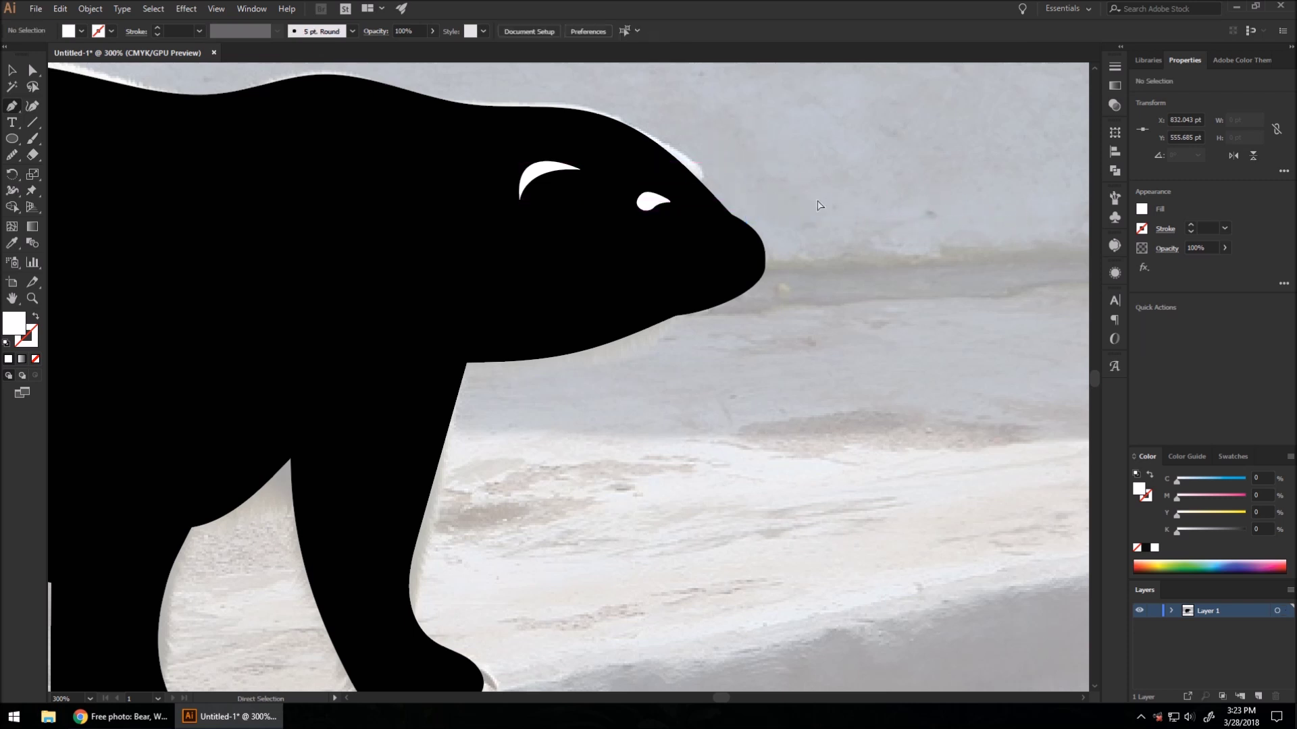
Set the bear silhouette's opacity to 64% as a see-through guide for tracing details from the photo.
click(14, 70)
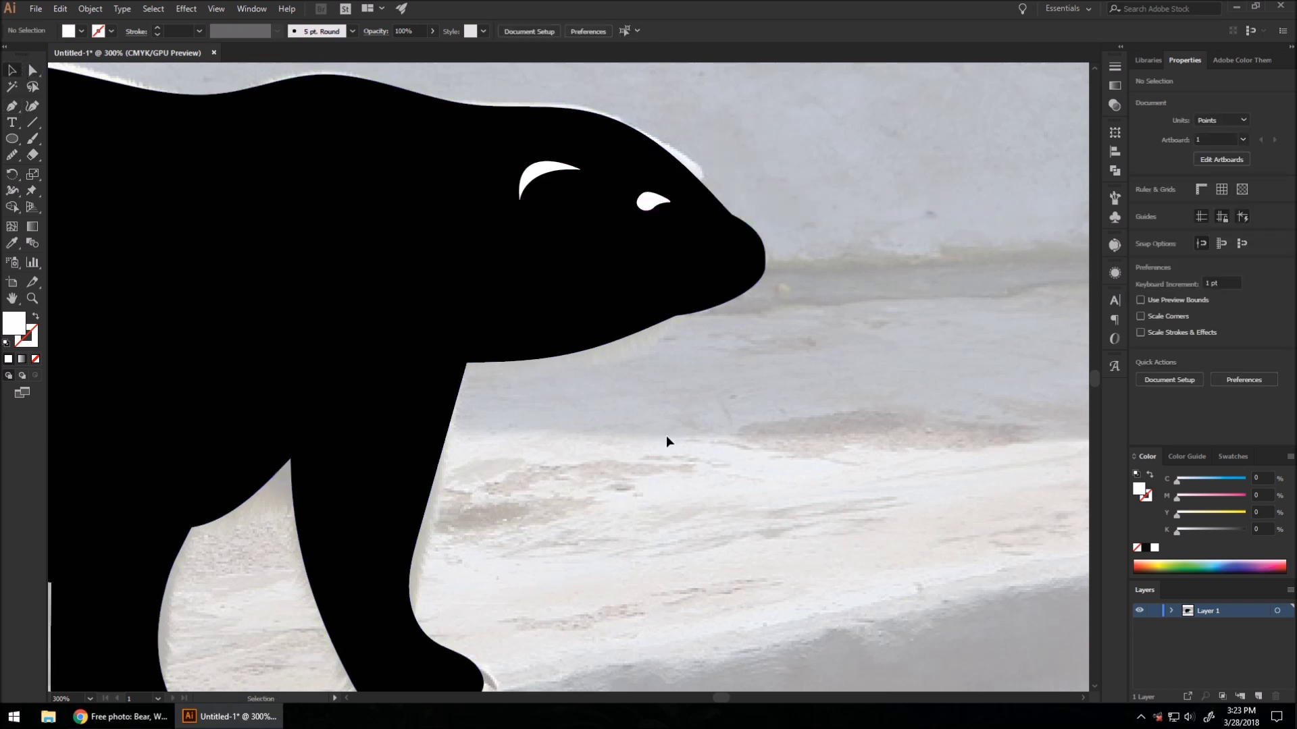
click(564, 299)
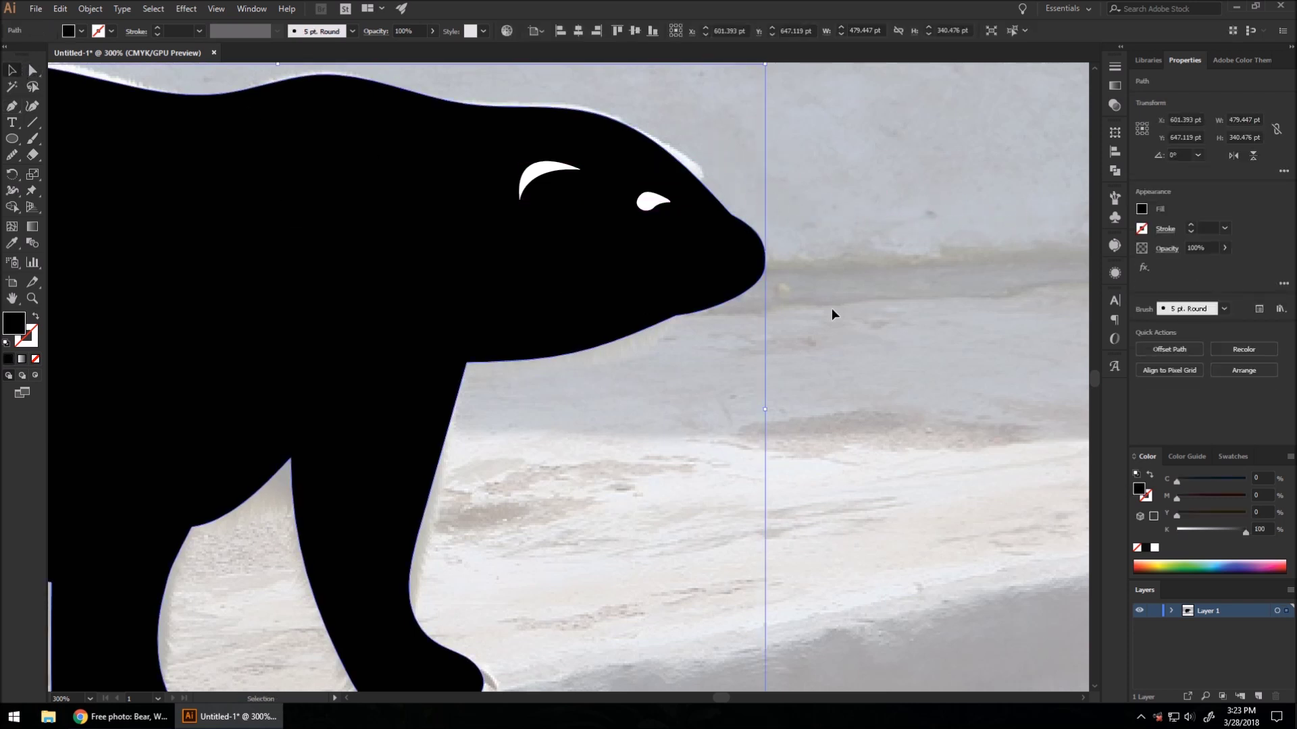
click(1225, 248)
mouse_move(1211, 268)
mouse_down()
mouse_move(1195, 269)
mouse_move(1204, 264)
mouse_up()
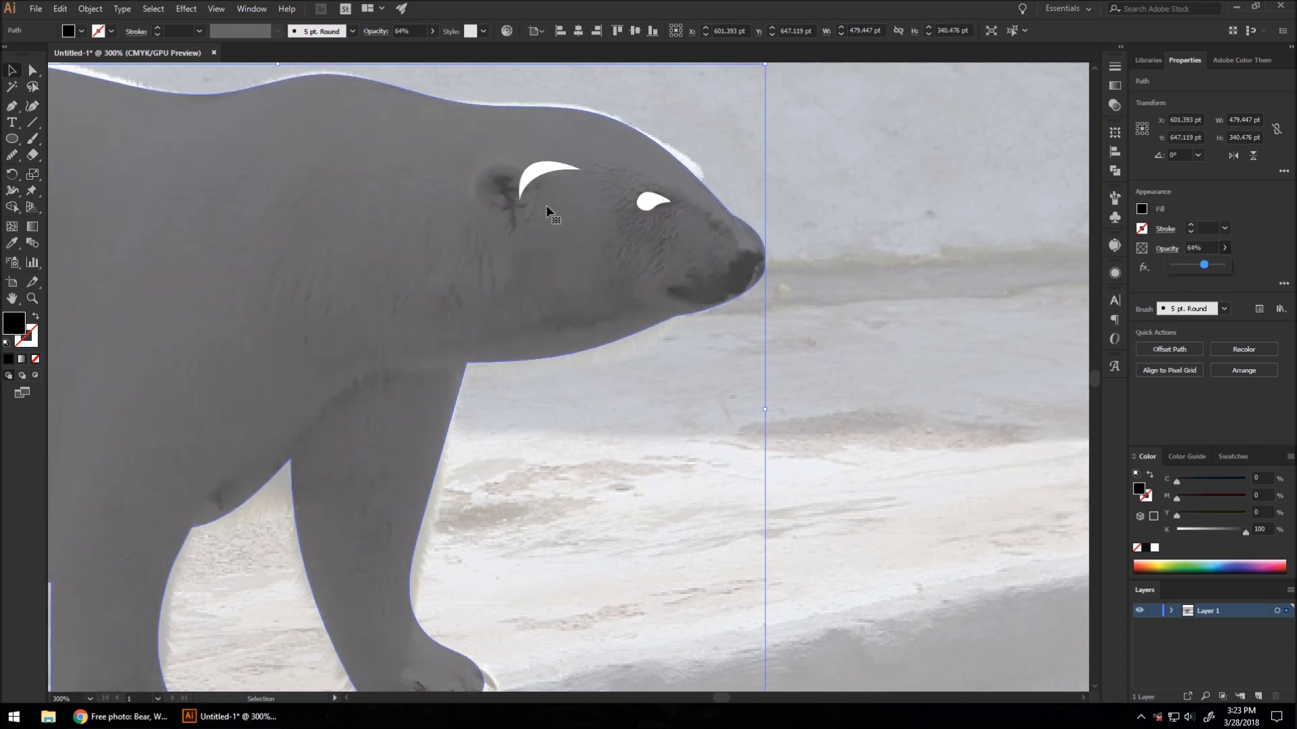
key(p)
scroll(767, 272, up, 2)
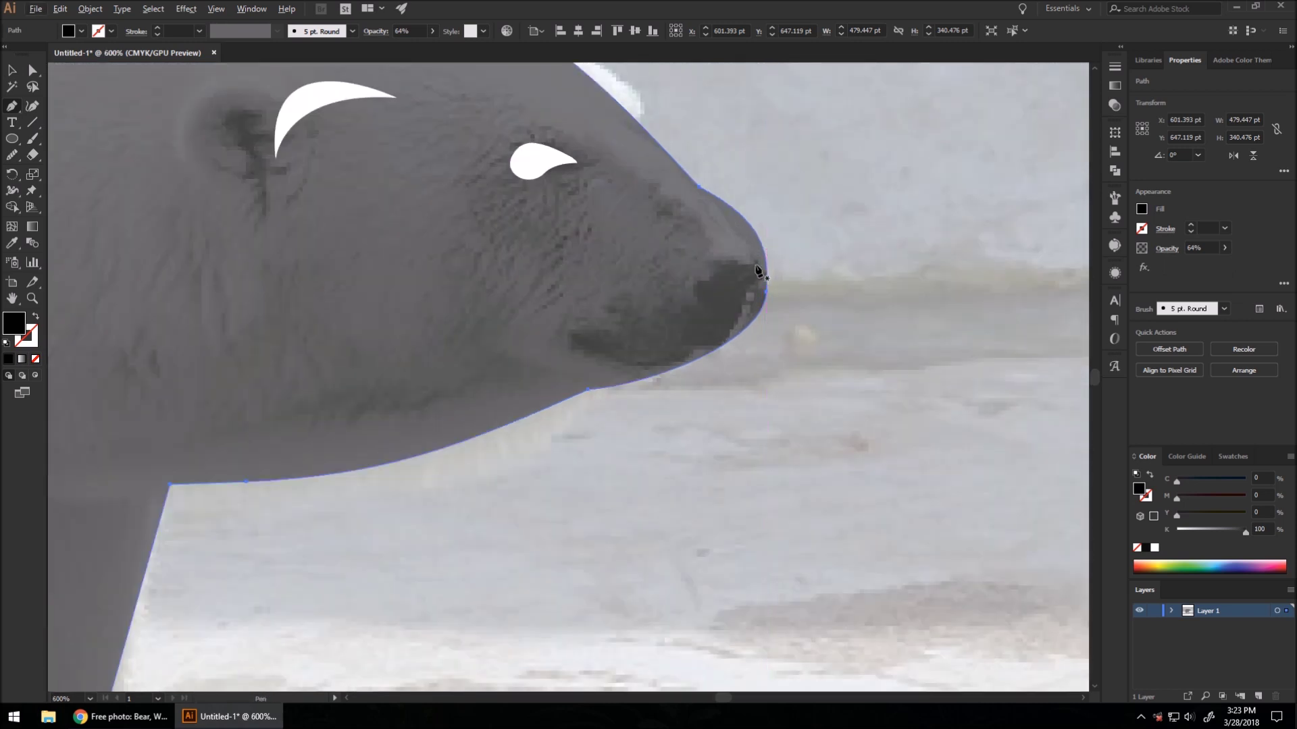
click(766, 269)
key(v)
click(874, 310)
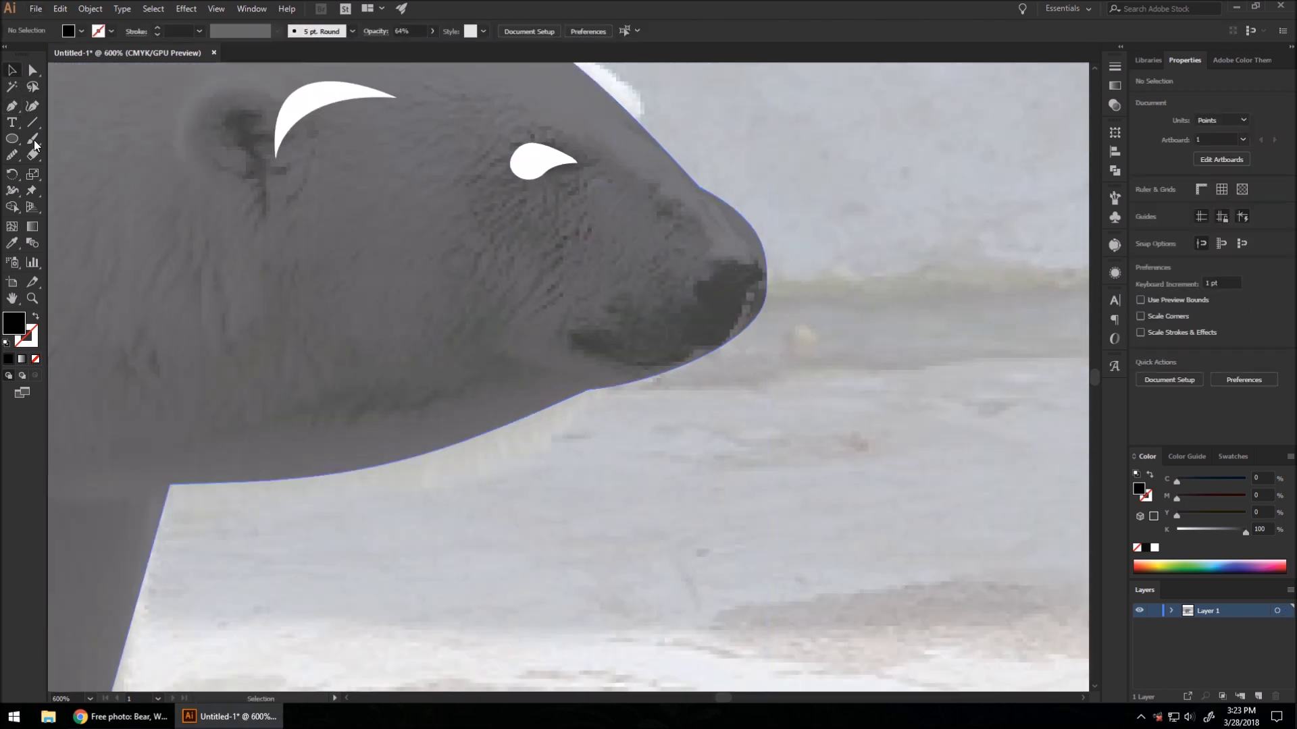
Trace the nose with the Pen tool as a closed black shape about 23 by 15 pt, extending past the snout outline.
click(11, 106)
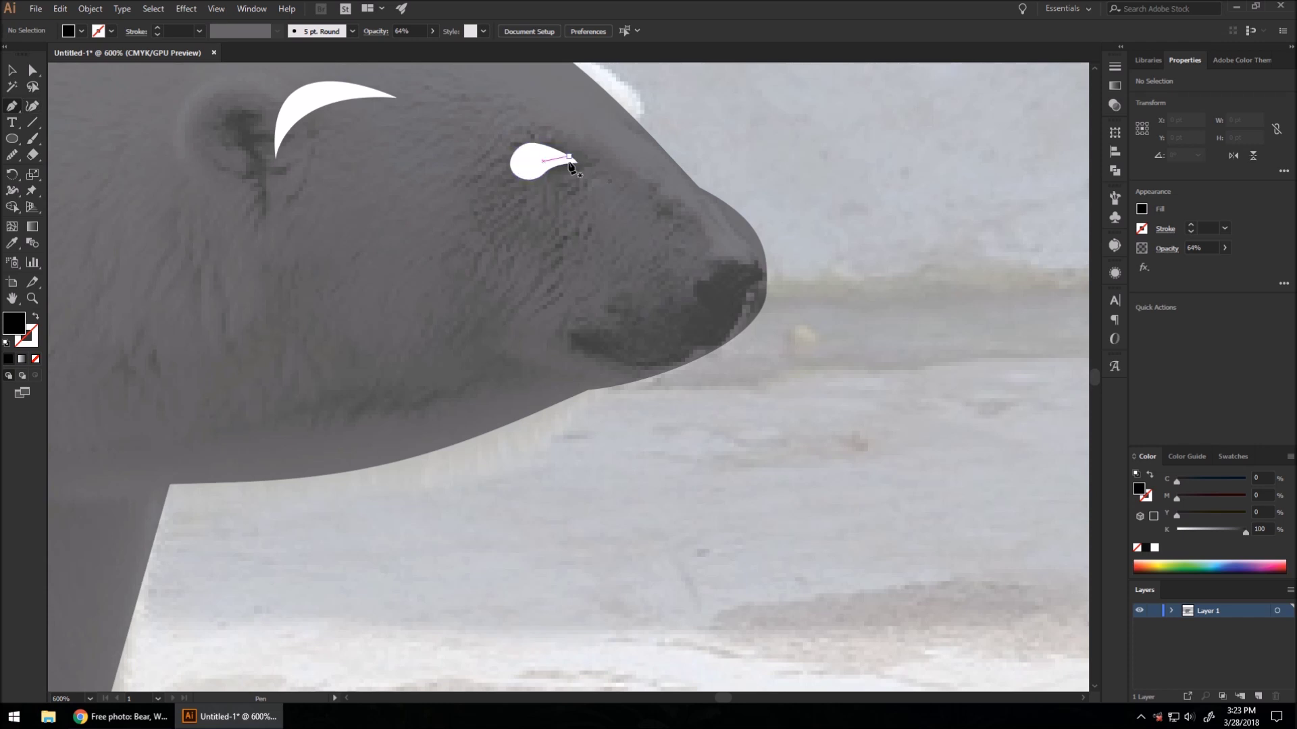
click(766, 266)
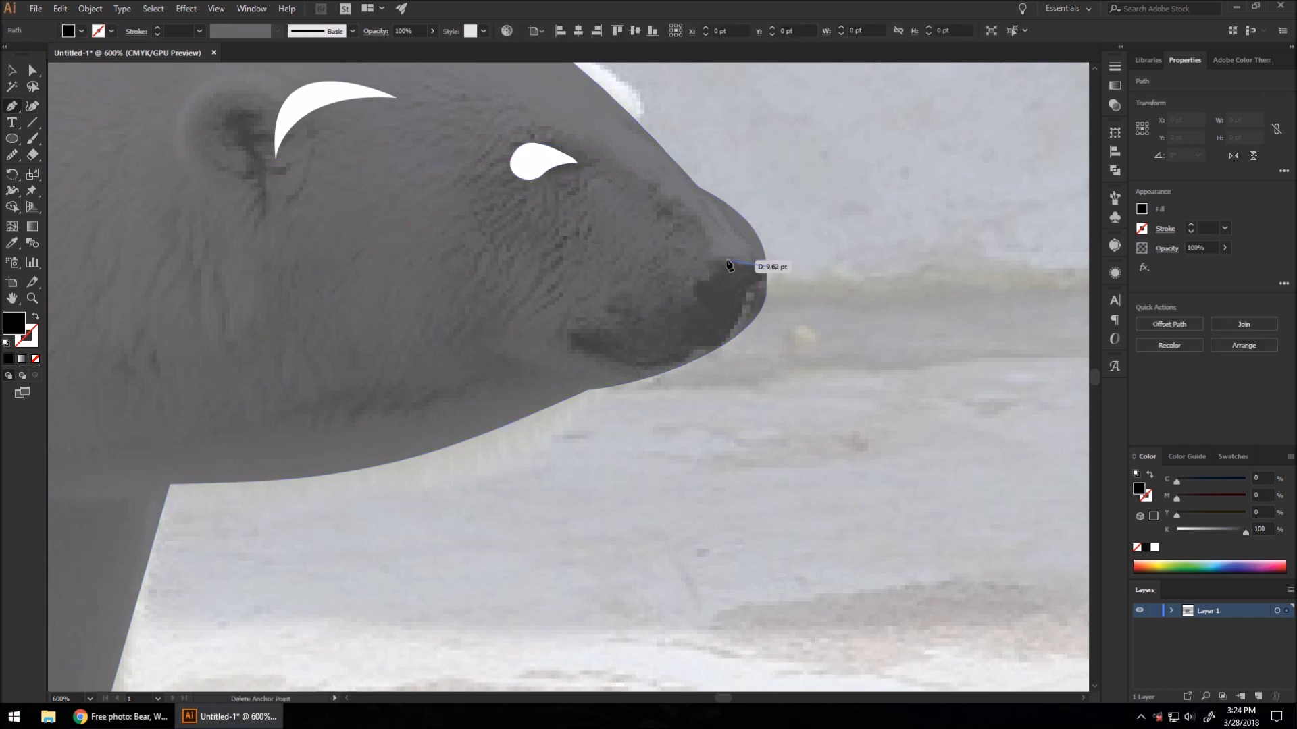
drag(705, 269, 762, 321)
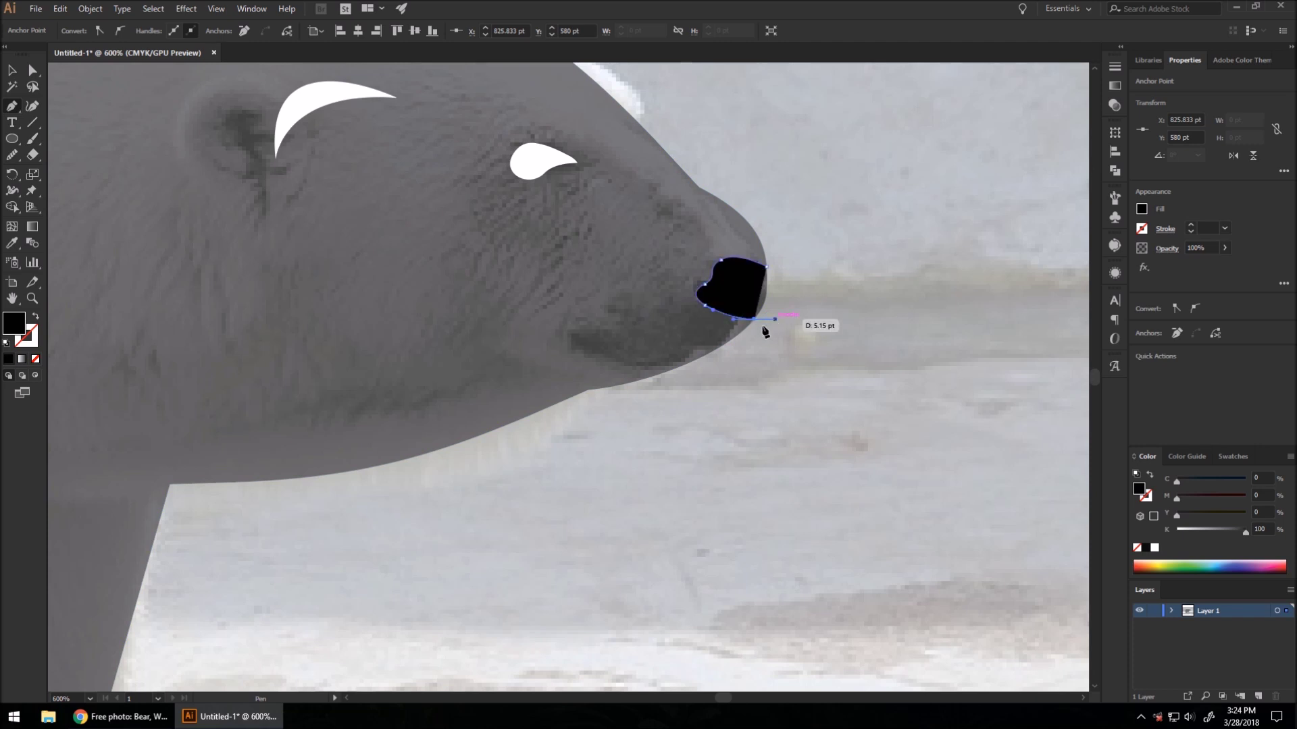
mouse_move(790, 289)
mouse_down()
mouse_move(775, 273)
mouse_move(785, 284)
mouse_up()
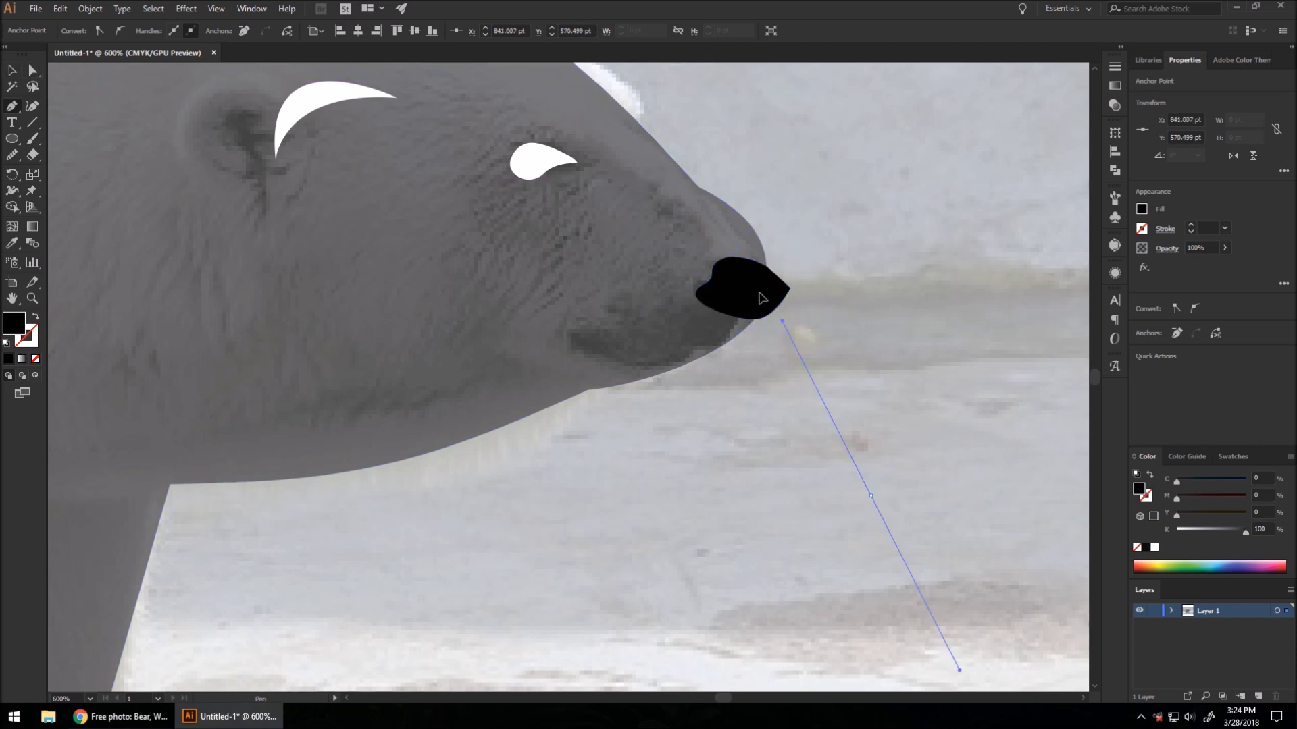
key(Escape)
click(13, 69)
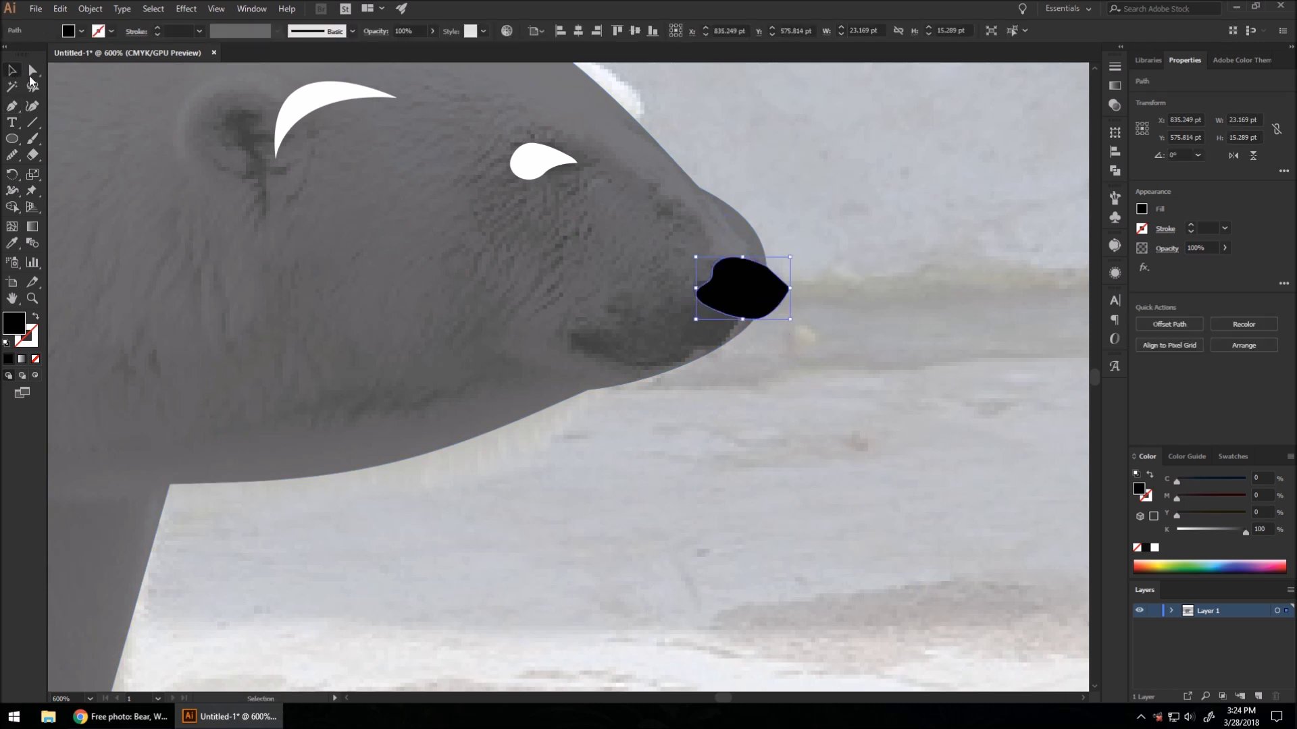
Remove the part of the nose shape overhanging the bear's outline with Shape Builder, and deselect everything.
key(ctrl+a)
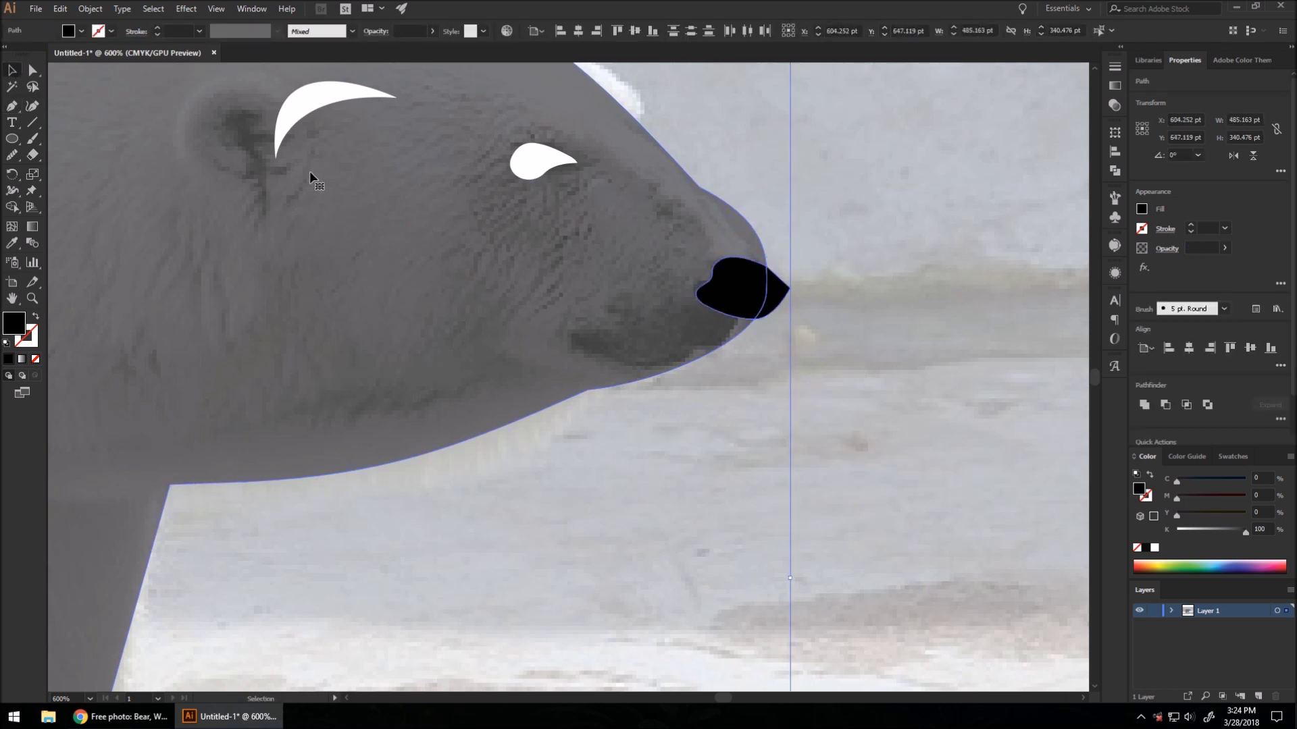
click(14, 206)
alt+click(780, 288)
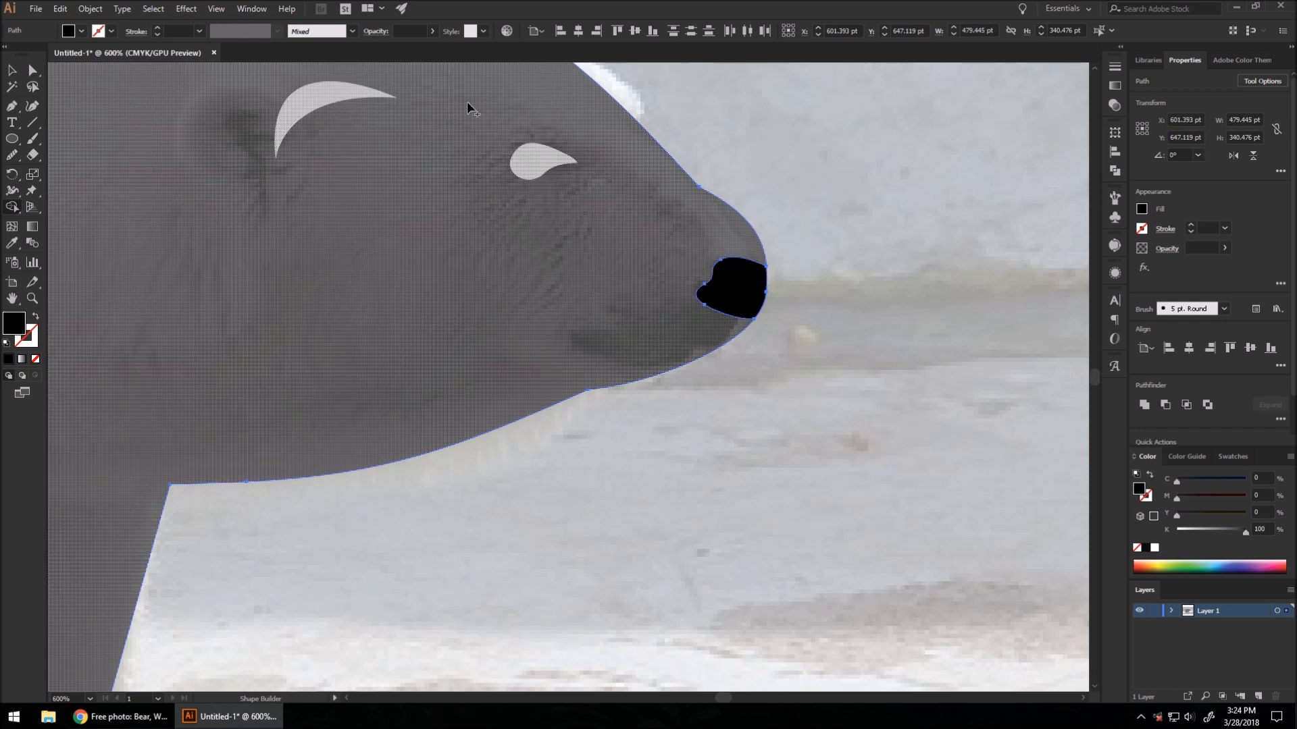
click(13, 71)
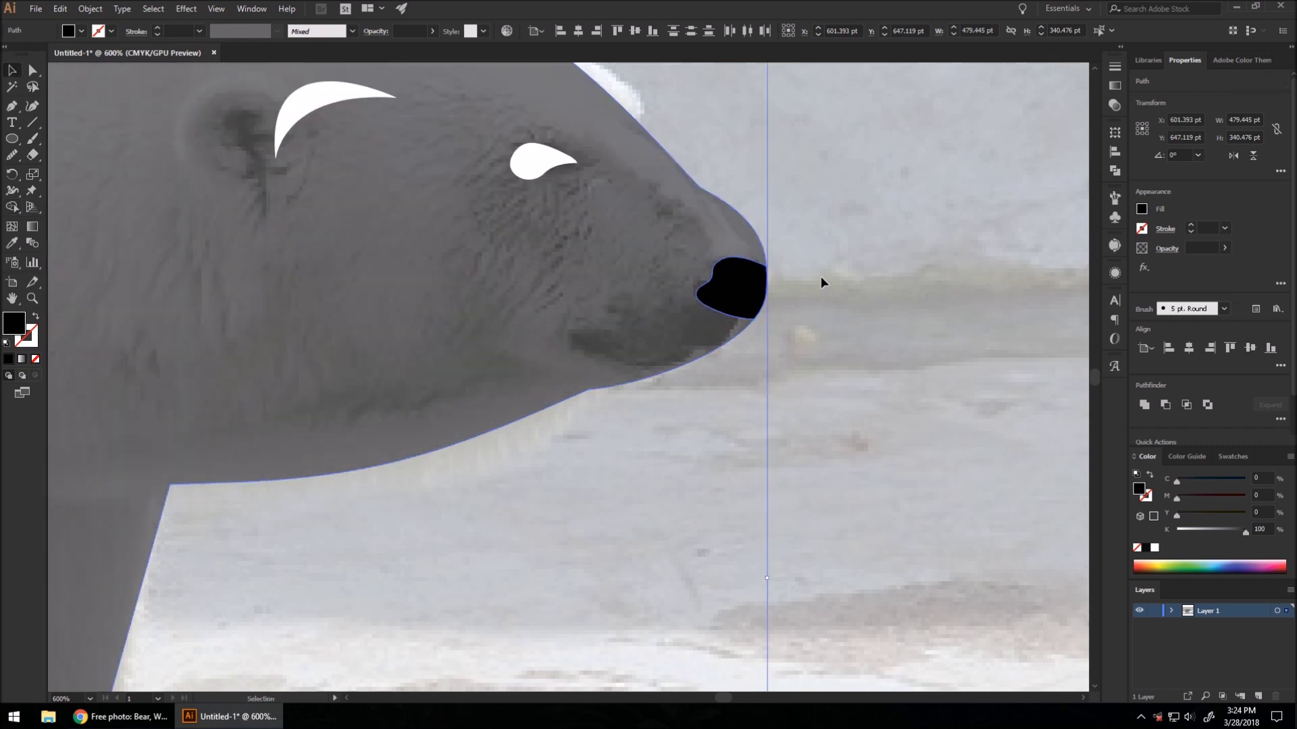
click(841, 337)
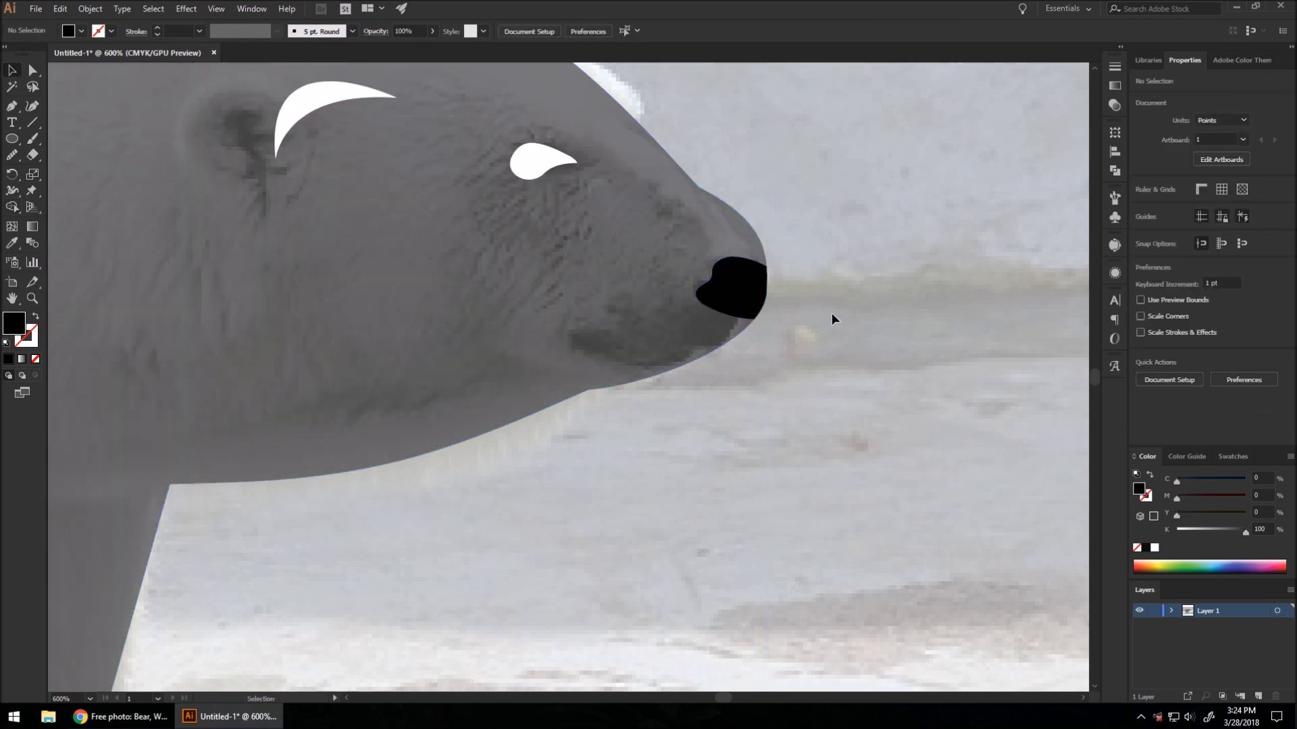
Fill the trimmed nose shape with white and deselect it.
click(743, 289)
click(1141, 209)
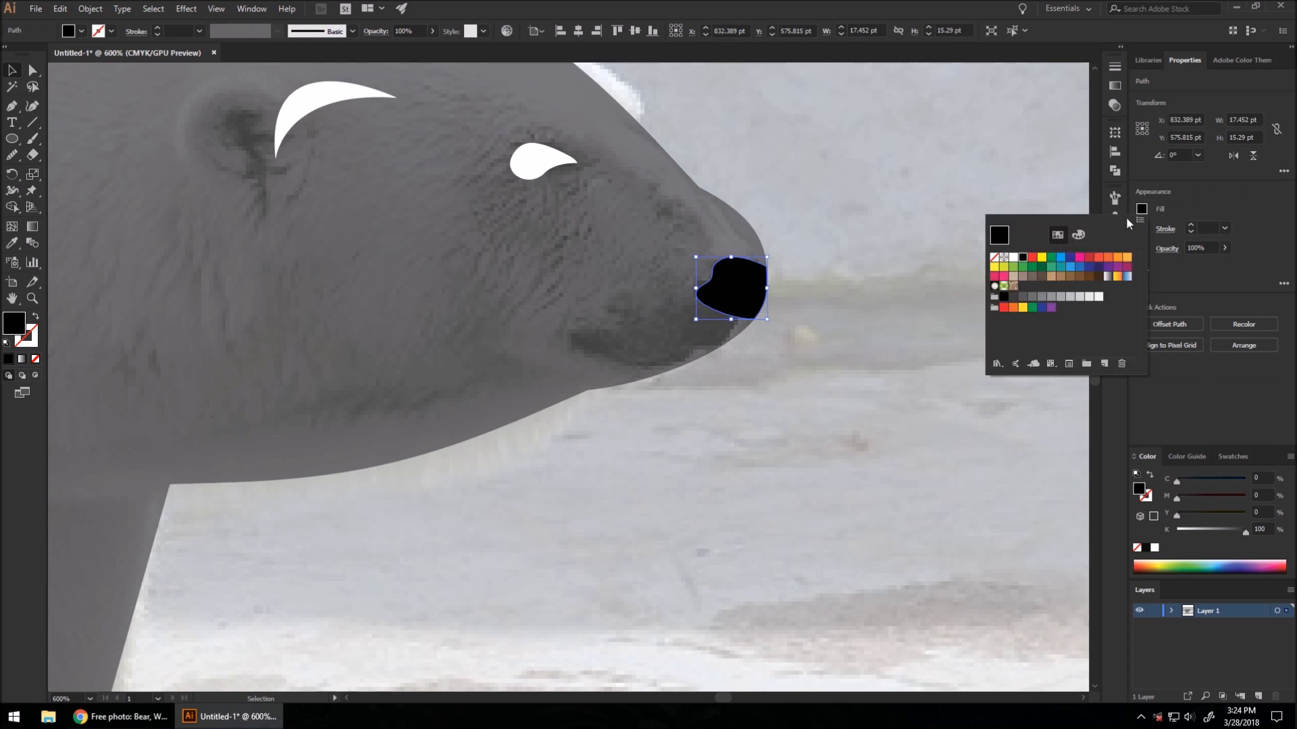
click(1011, 258)
click(827, 294)
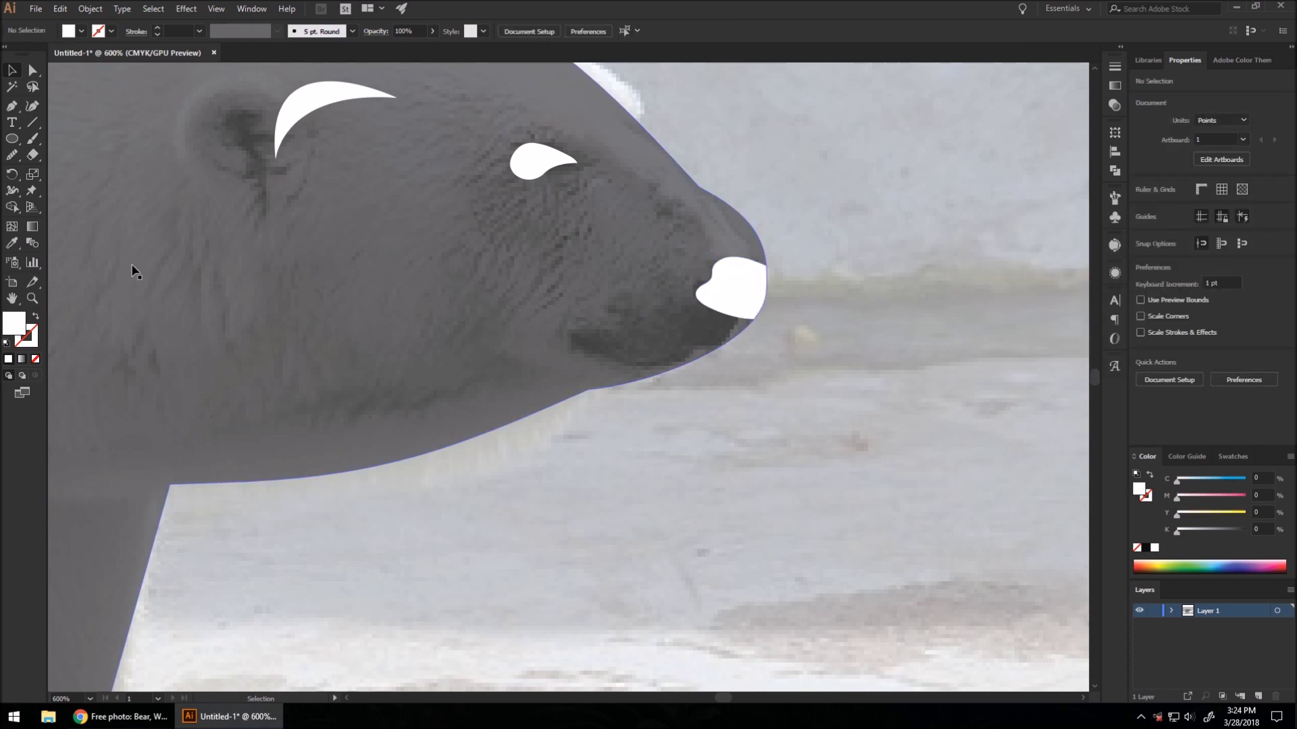
Draw the mouth with the Pen tool as a closed, wavy white shape about 47 by 7 pt, starting on the snout's lower outline.
key(p)
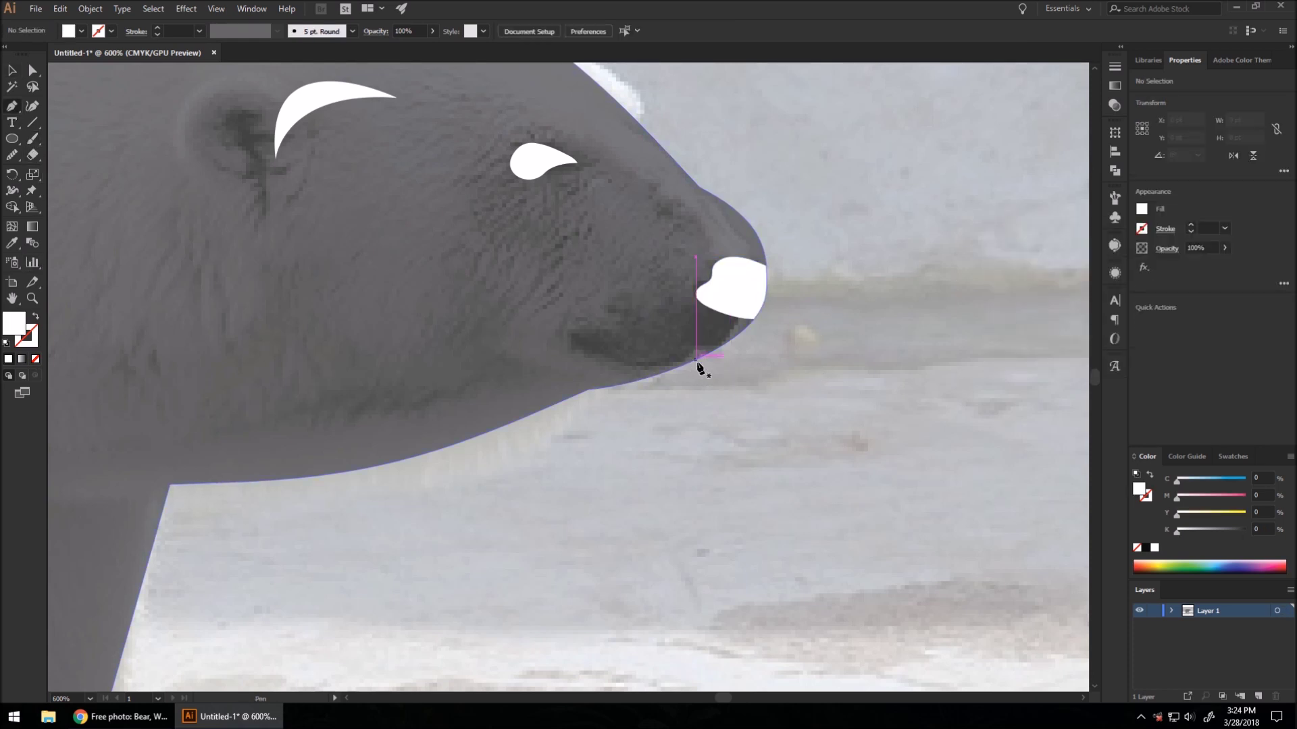
click(695, 359)
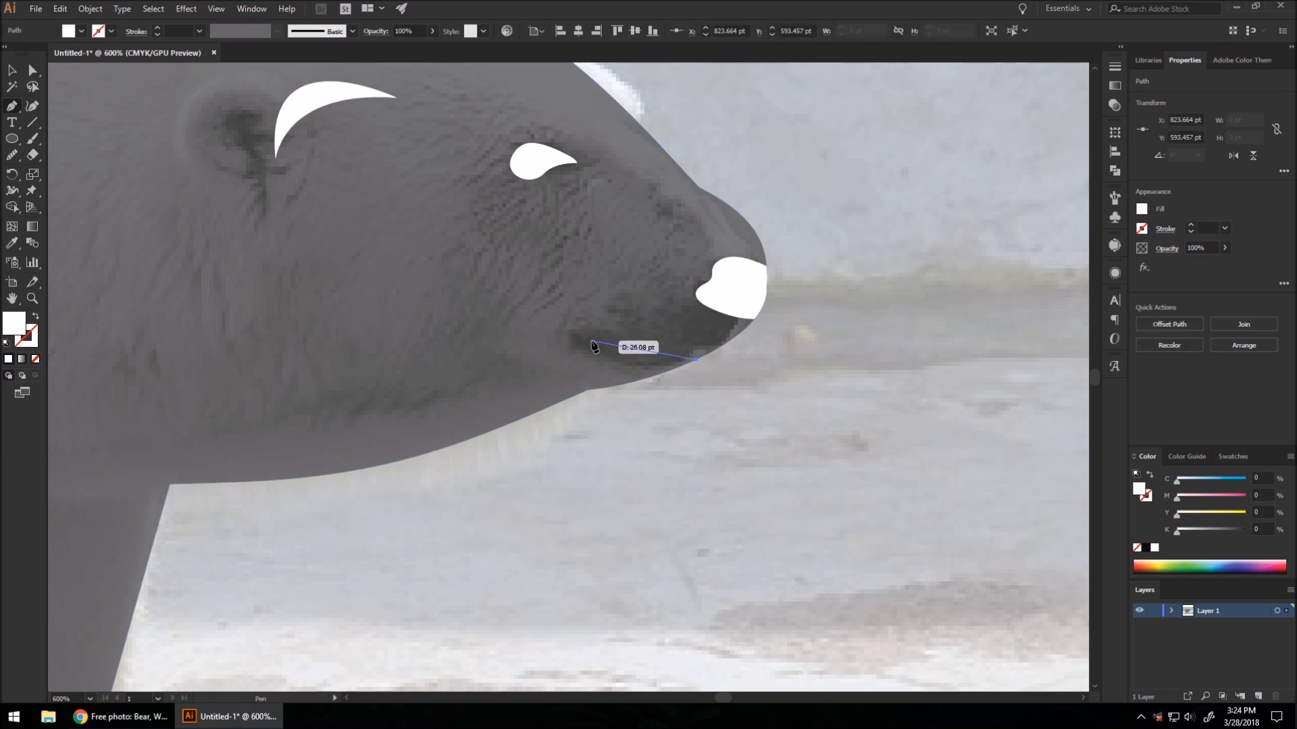
drag(591, 341, 547, 342)
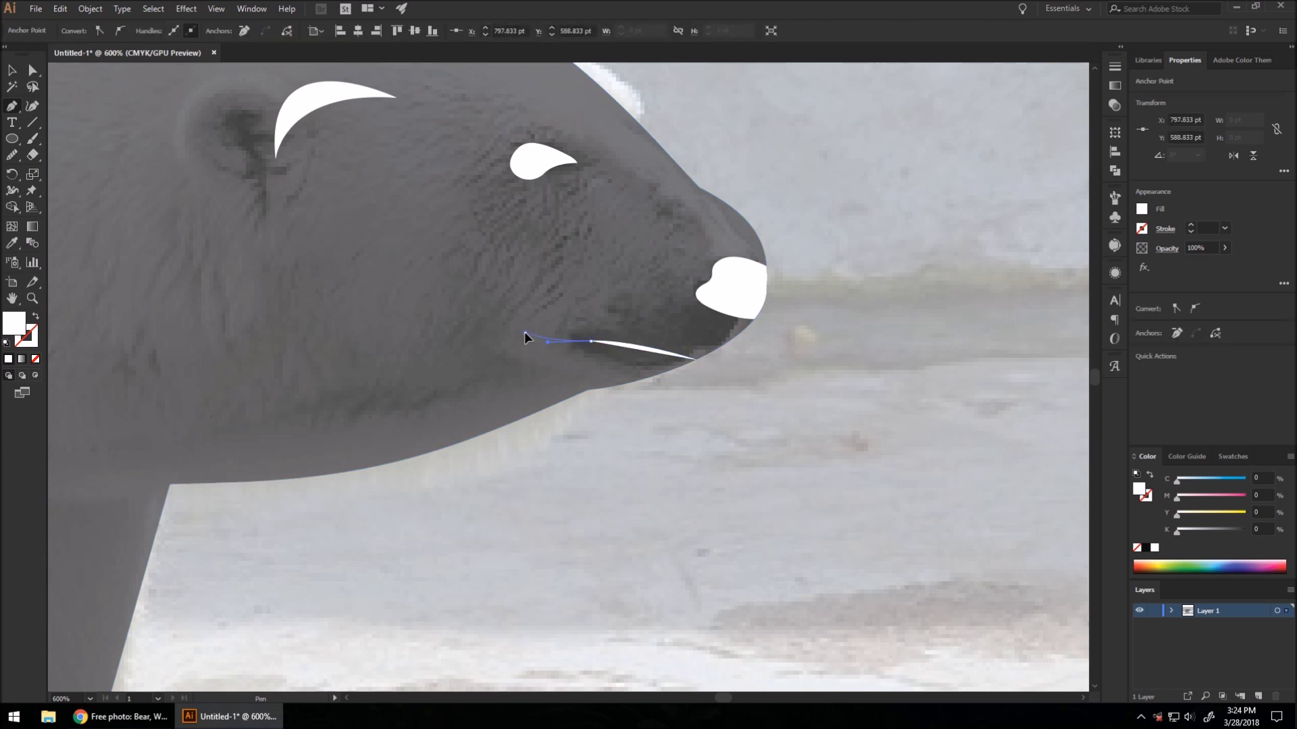
drag(518, 328, 769, 390)
click(525, 334)
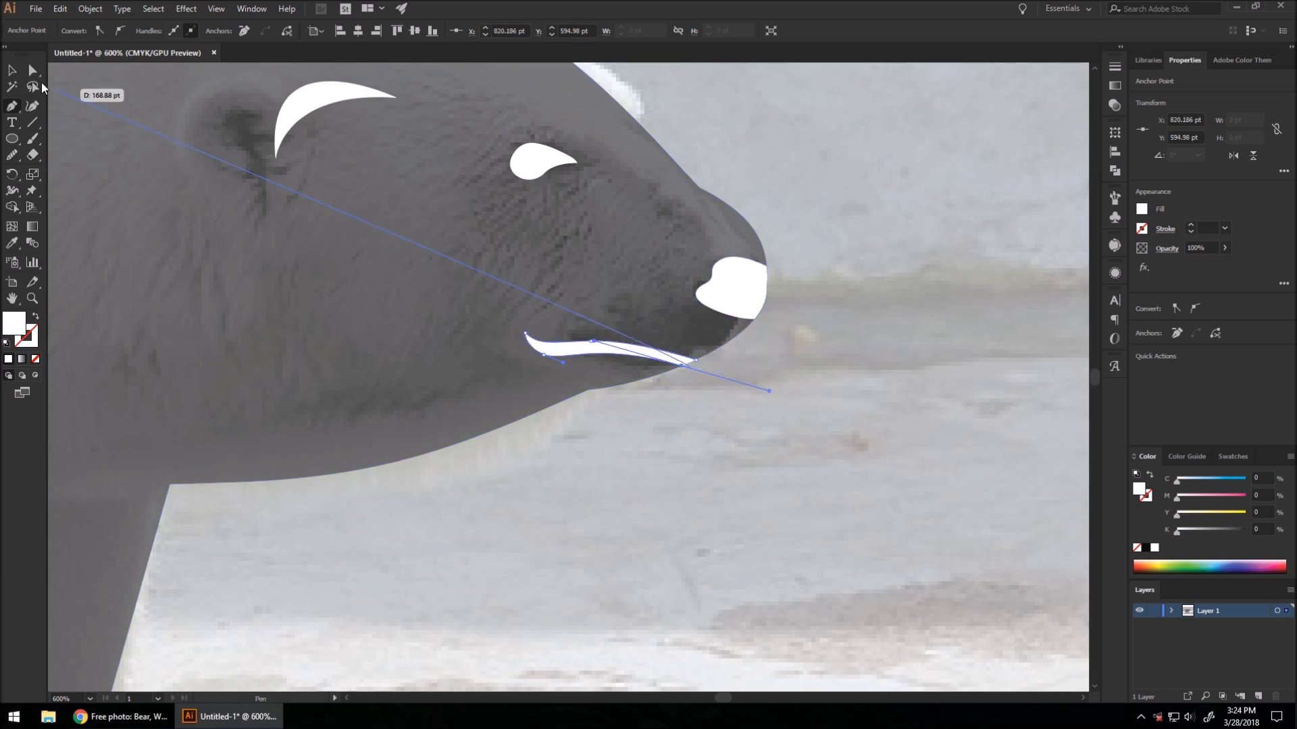
click(11, 70)
click(709, 411)
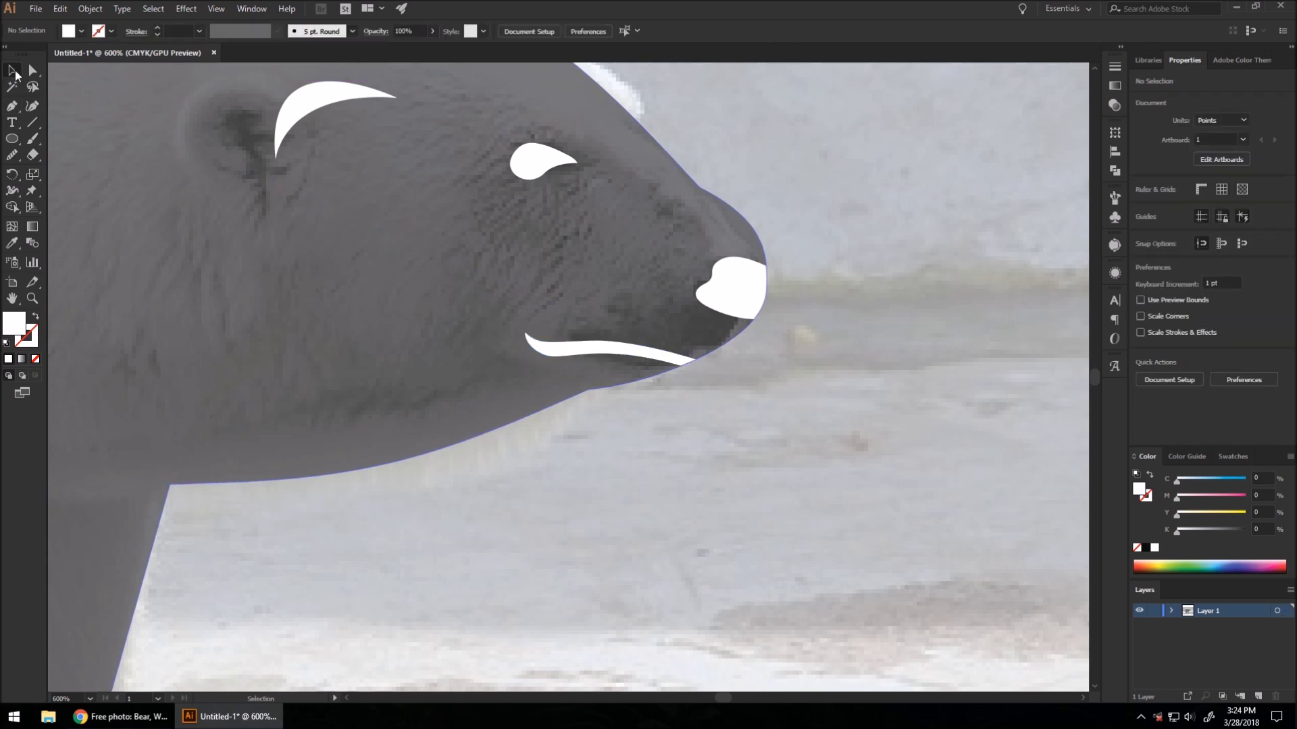
Adjust the mouth shape's front anchor and handles so that its end follows the snout outline, and deselect it.
click(32, 70)
scroll(688, 290, up, 2)
drag(703, 428, 743, 409)
drag(675, 441, 704, 427)
drag(878, 480, 894, 459)
click(780, 496)
scroll(687, 401, down, 2)
scroll(690, 404, down, 4)
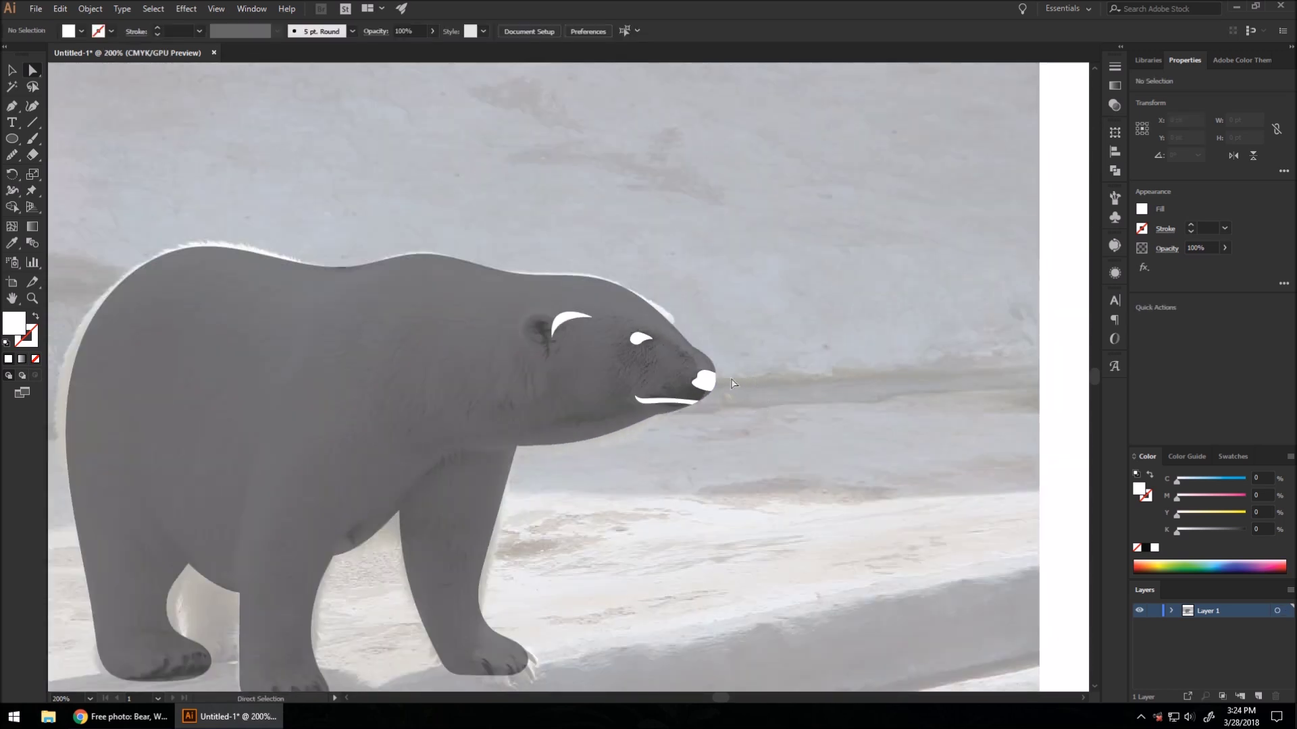
Set the bear silhouette's opacity to 100% and deselect it.
click(12, 71)
click(373, 361)
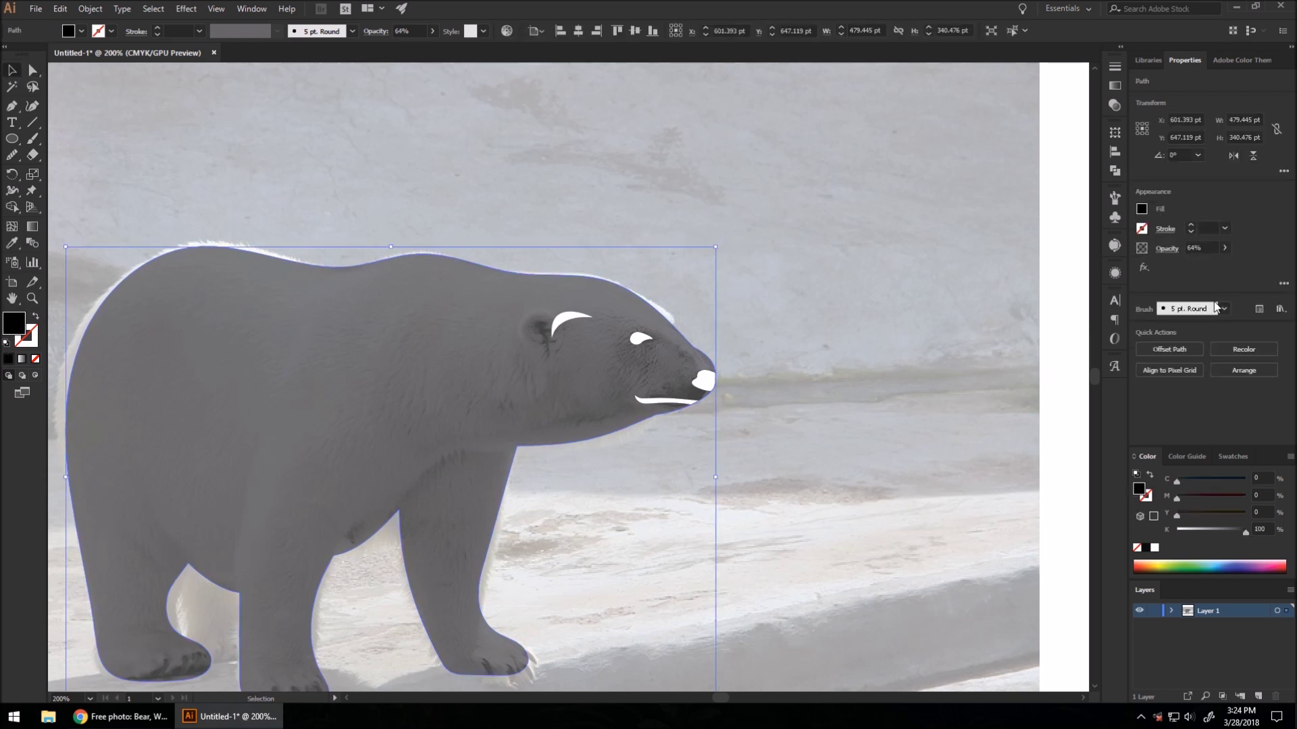
click(1224, 248)
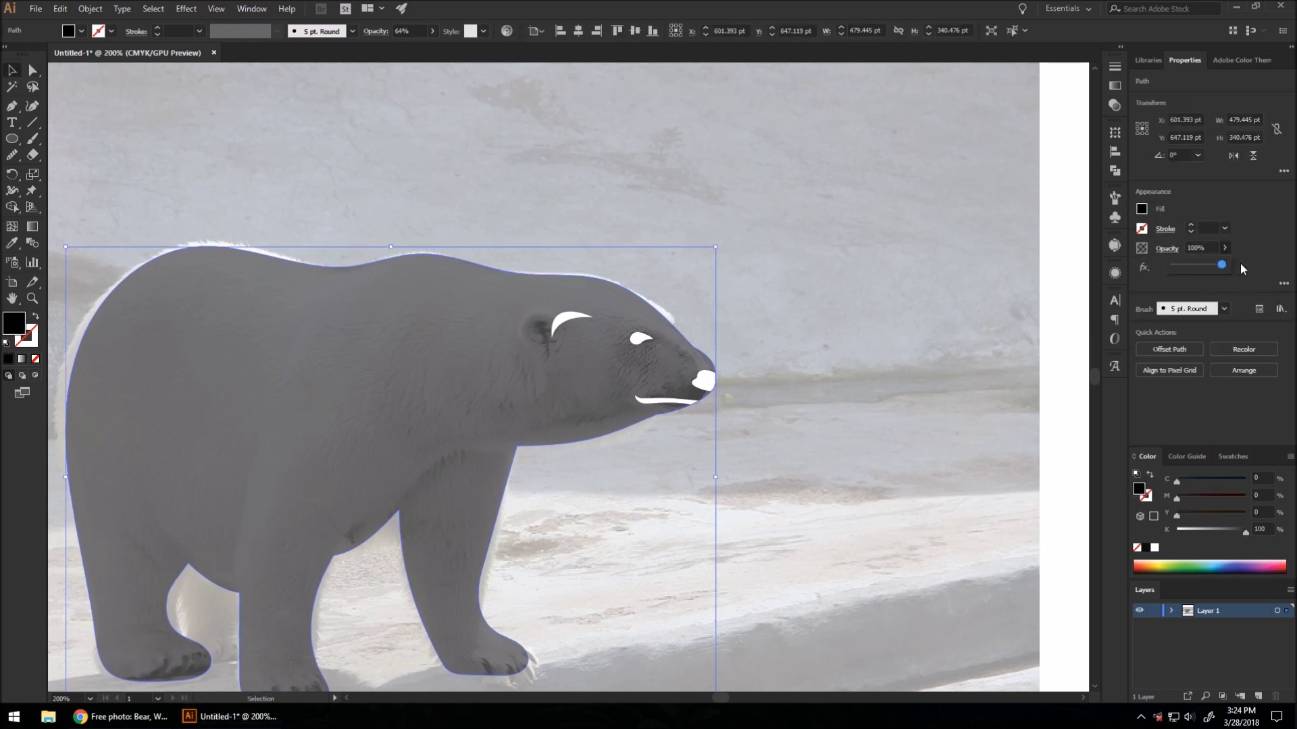
click(815, 346)
scroll(800, 305, down, 3)
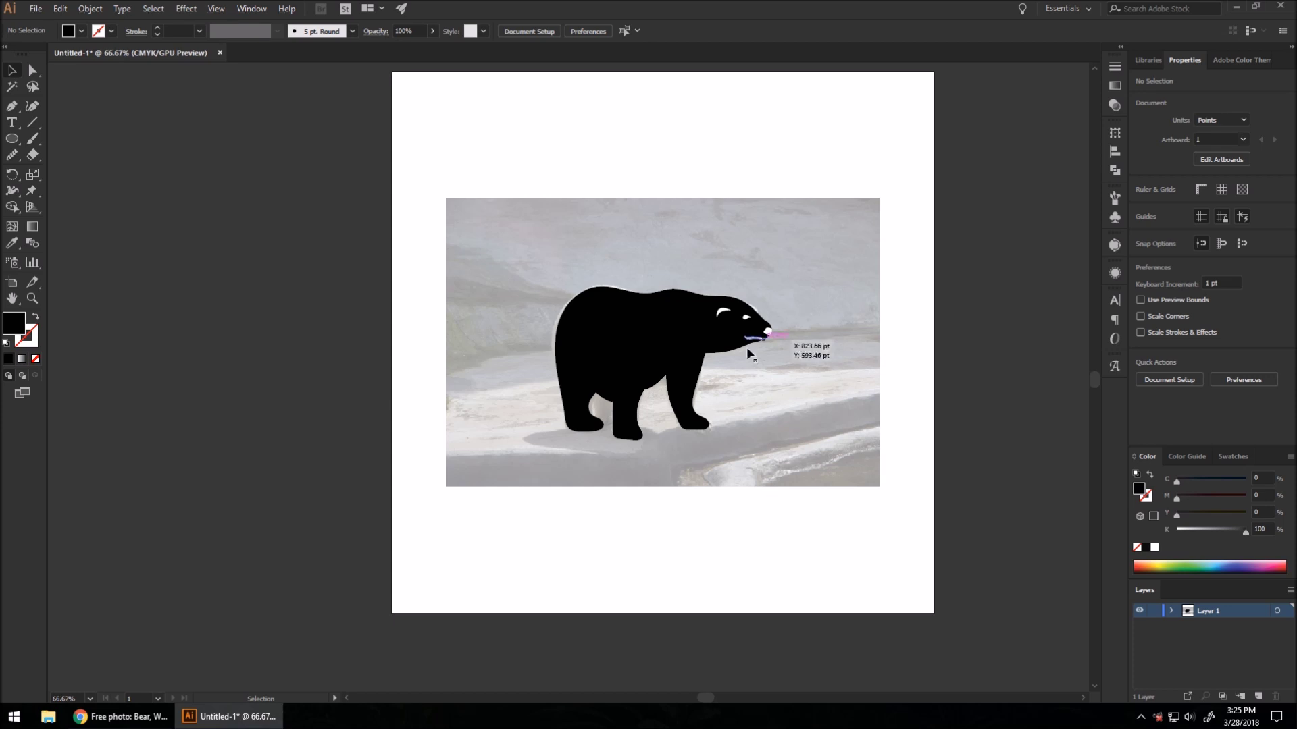
Try to shorten the mouth by moving its inner corner anchor toward the snout, and undo the move.
scroll(746, 347, up, 5)
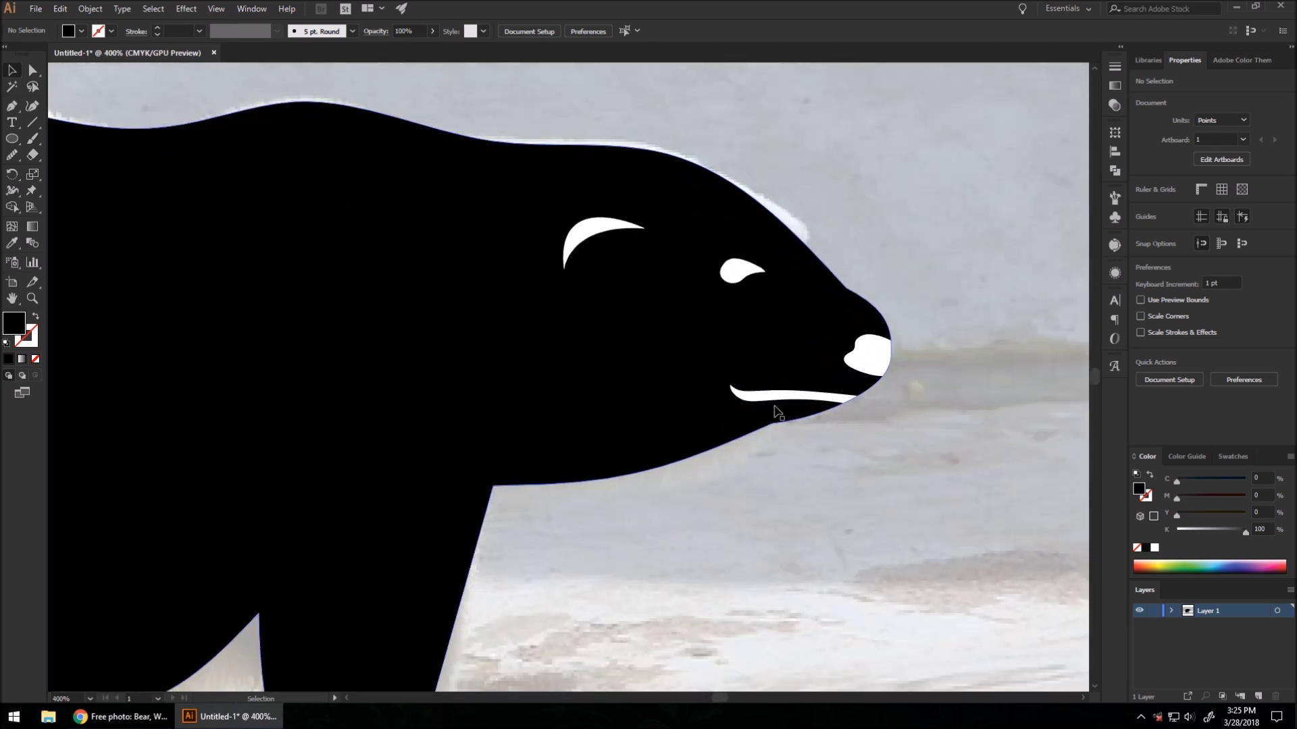
click(775, 405)
key(a)
click(732, 386)
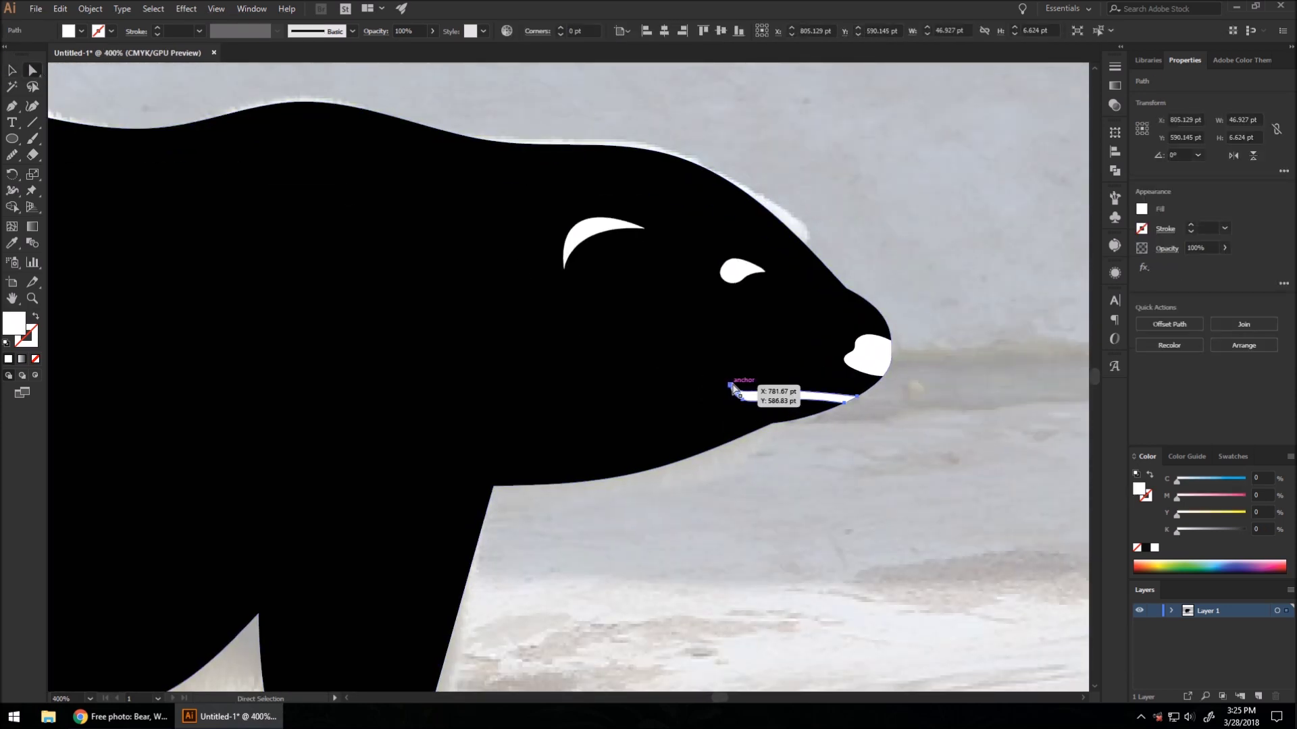
drag(732, 385, 750, 384)
key(ctrl+z)
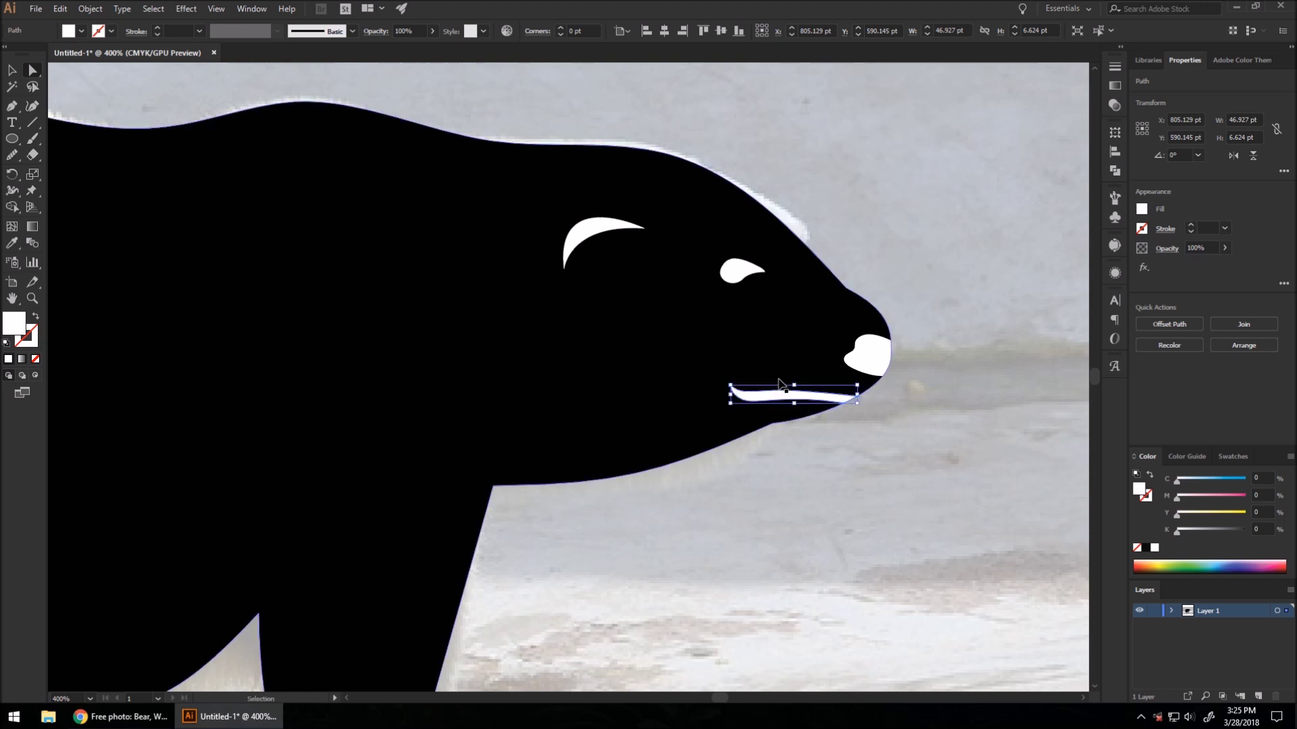
key(ctrl+t)
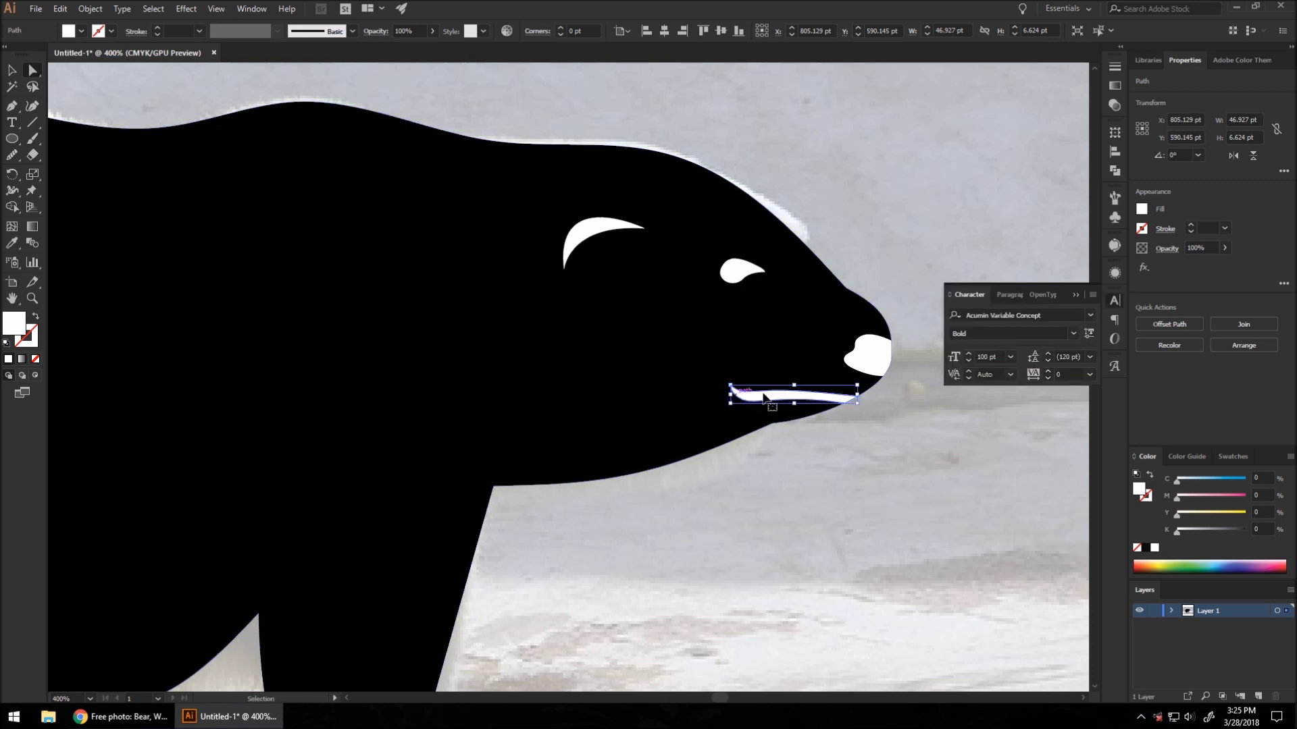
key(ctrl+t)
Narrow the mouth shape to about 32 pt wide and move its lower front anchor onto the bear's outline.
drag(731, 394, 771, 394)
key(a)
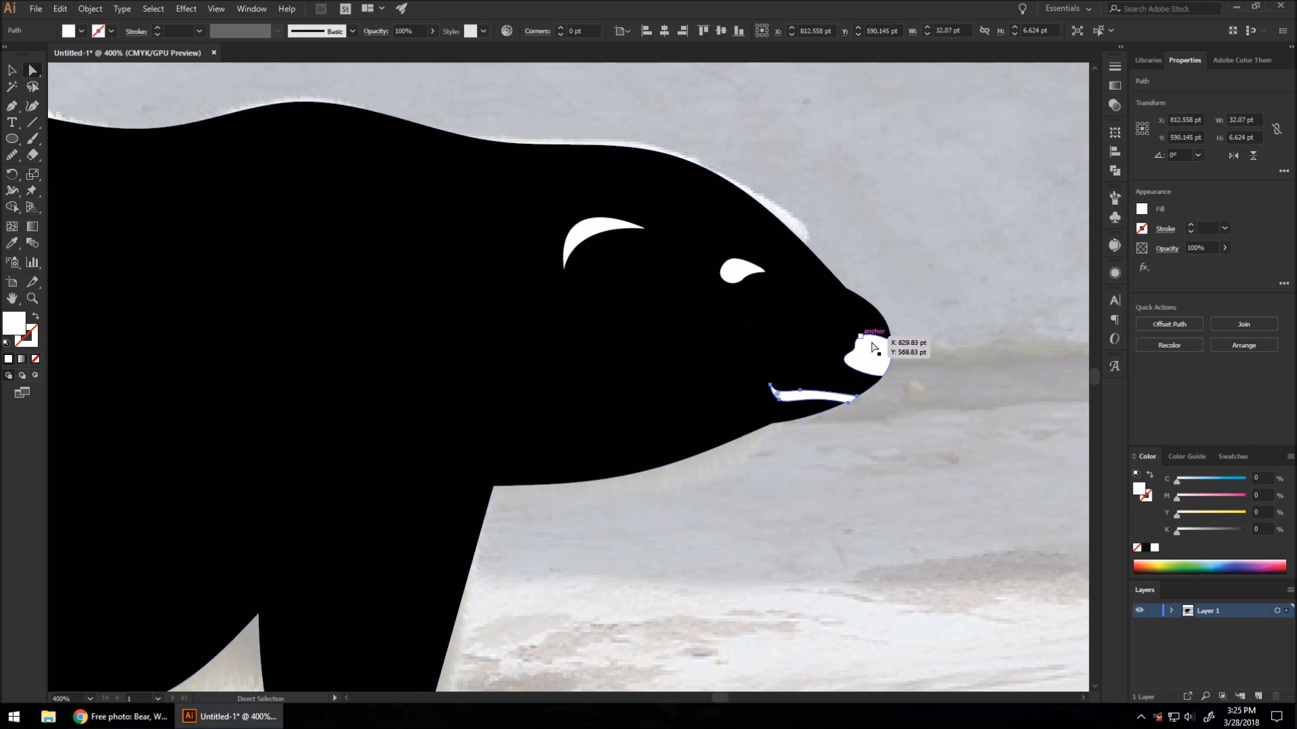
key(ctrl+plus)
key(ctrl+plus)
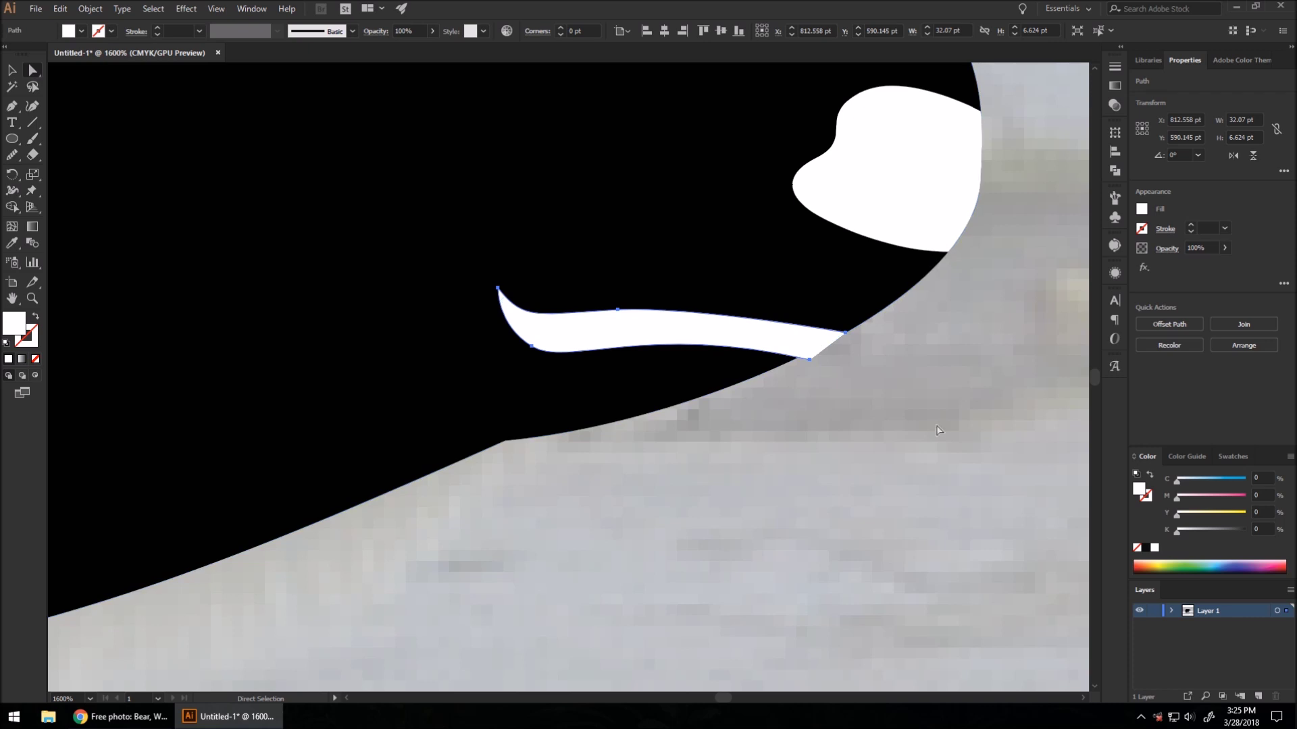
drag(809, 360, 797, 359)
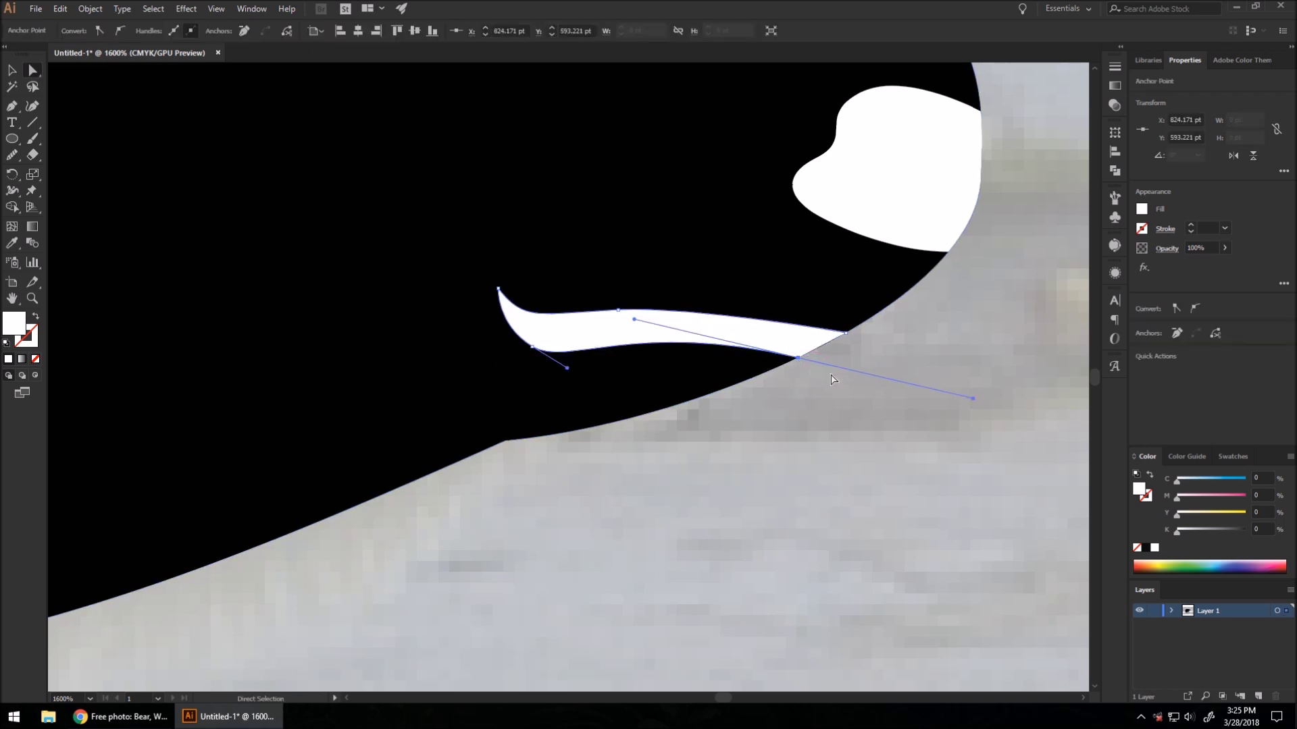
click(857, 378)
scroll(818, 322, down, 6)
scroll(832, 236, down, 1)
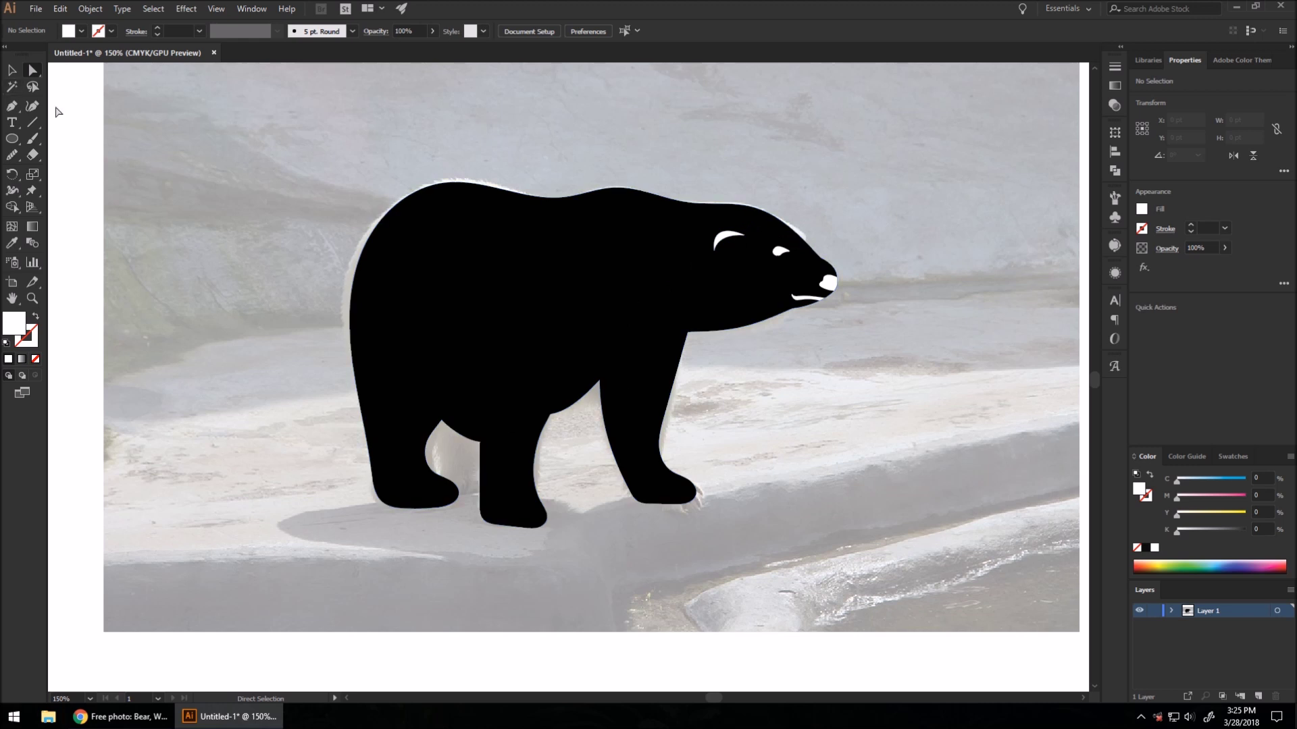
click(12, 106)
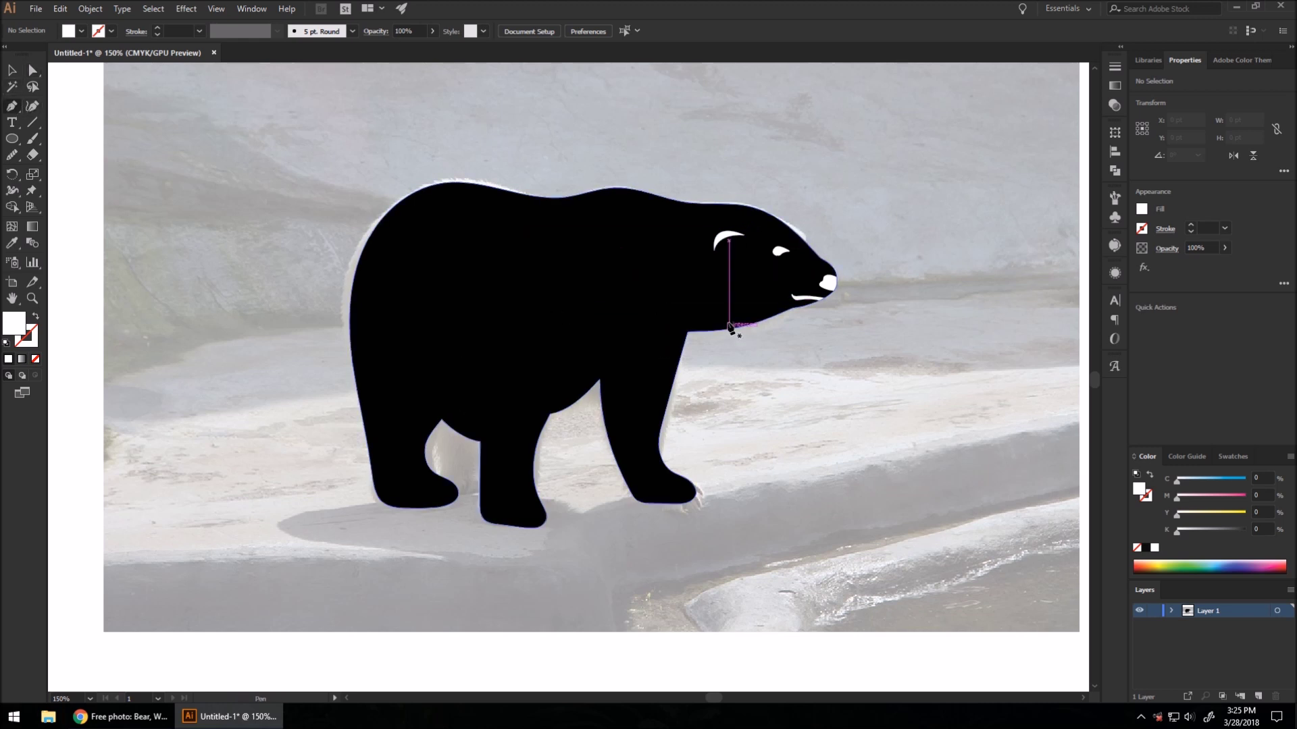
scroll(703, 290, up, 1)
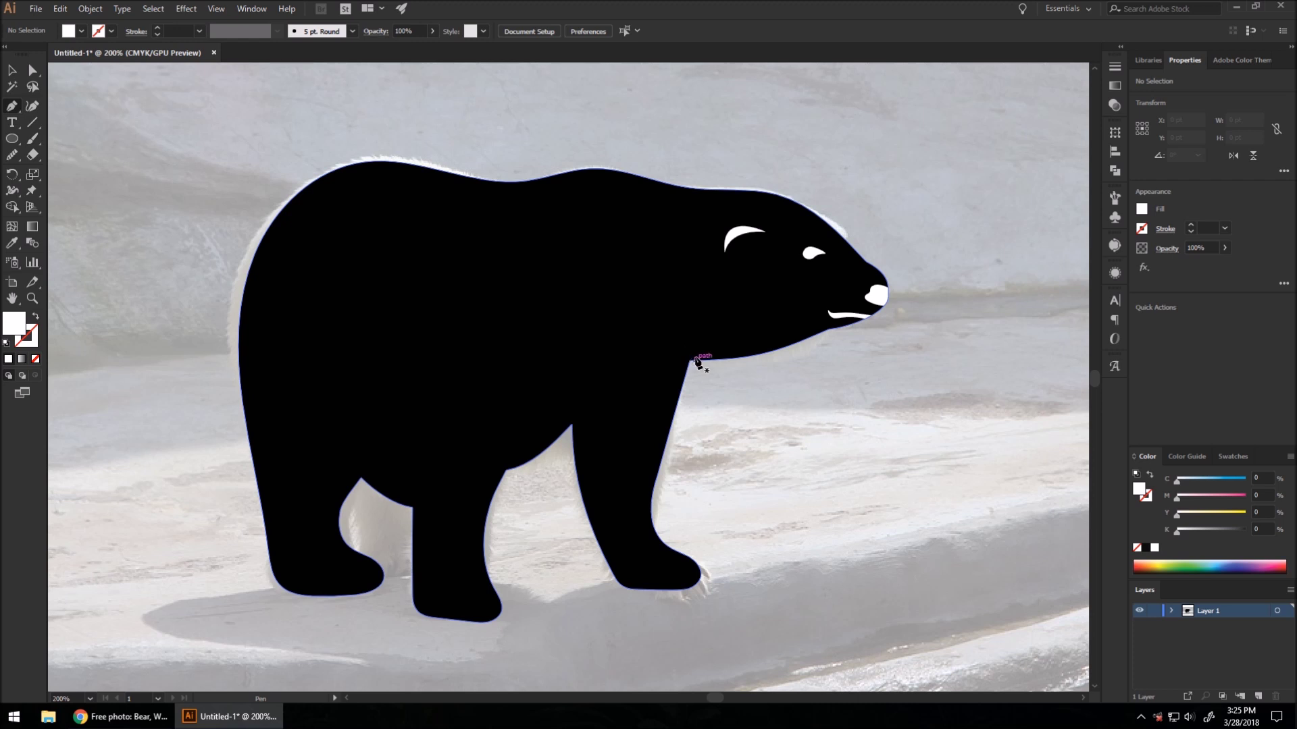
click(689, 361)
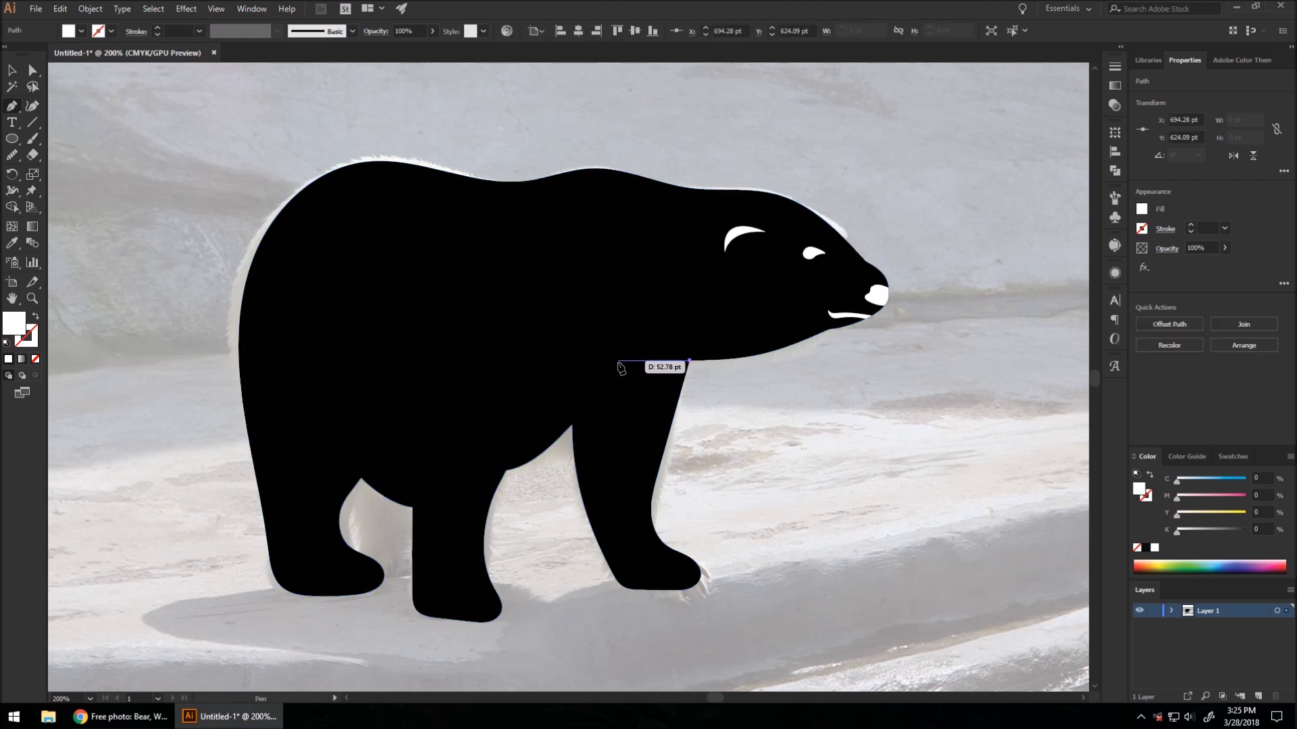
click(13, 73)
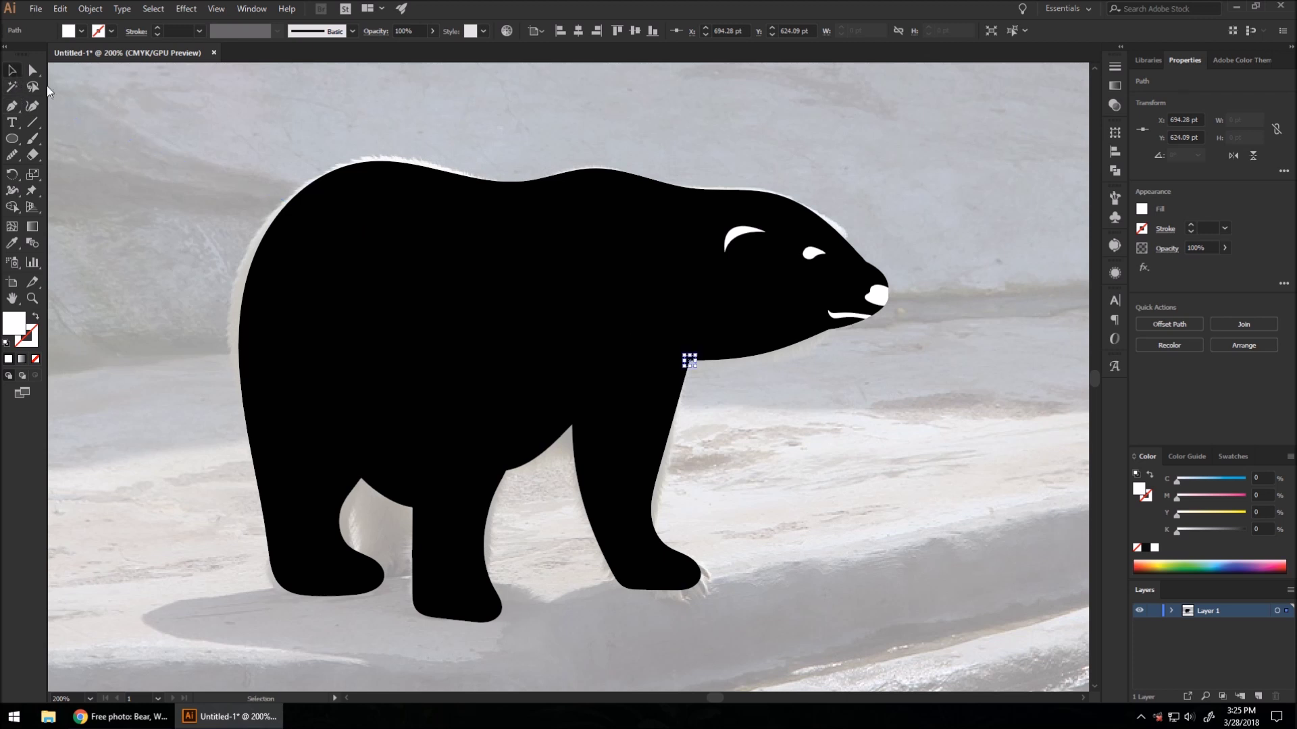
Set the bear silhouette's opacity to 65% so the photo shows through, and deselect it.
click(666, 327)
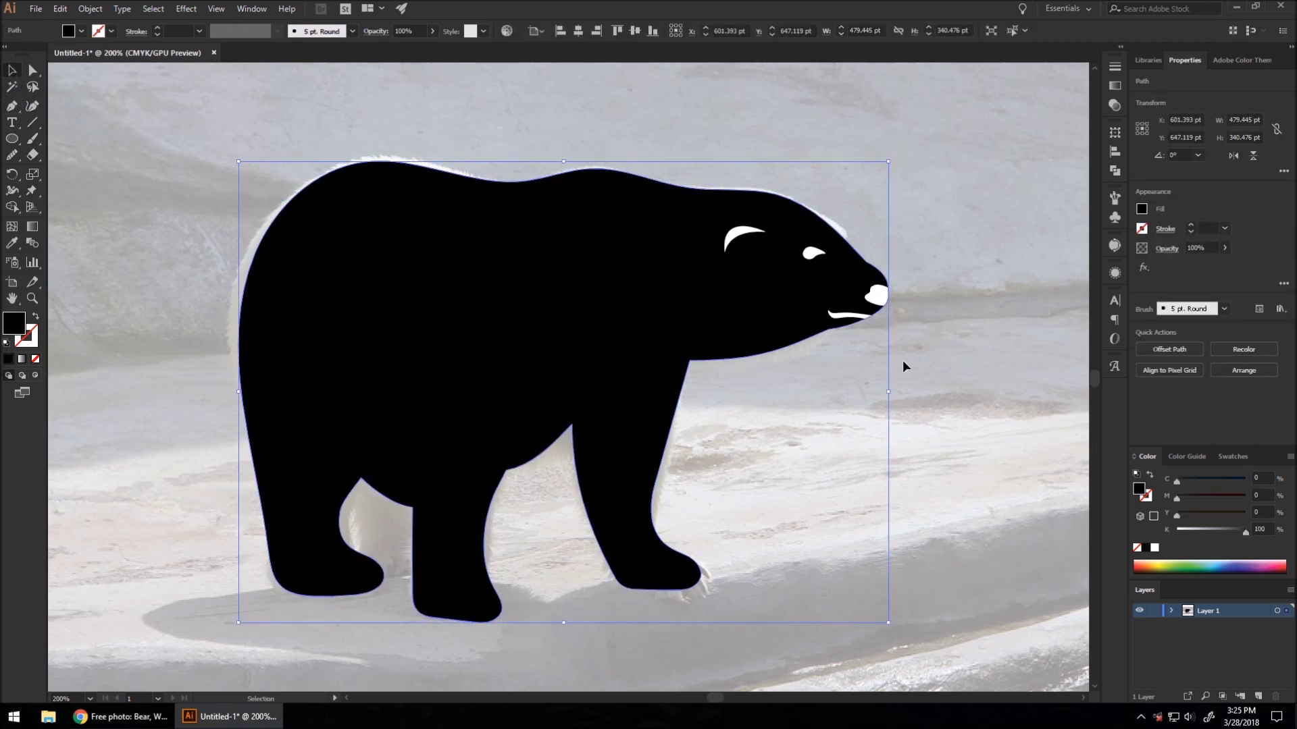
click(1224, 248)
drag(1211, 265, 1205, 265)
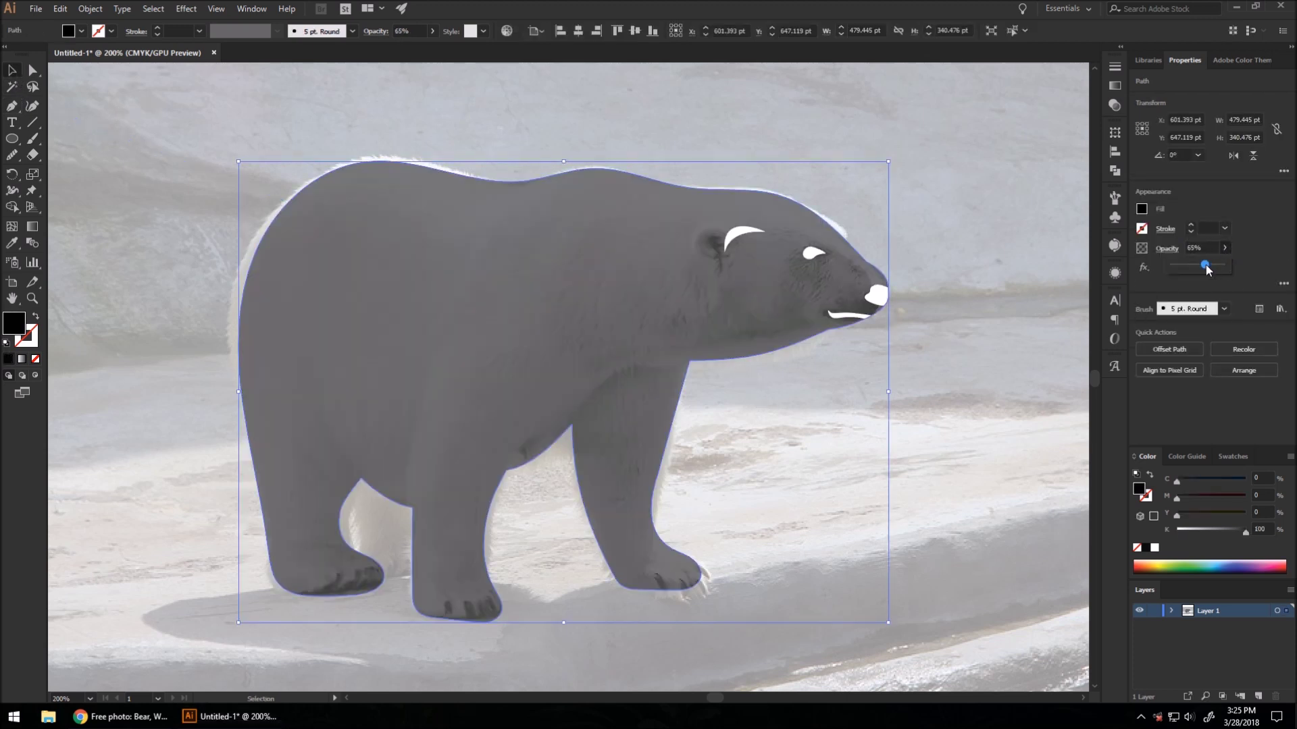
click(918, 419)
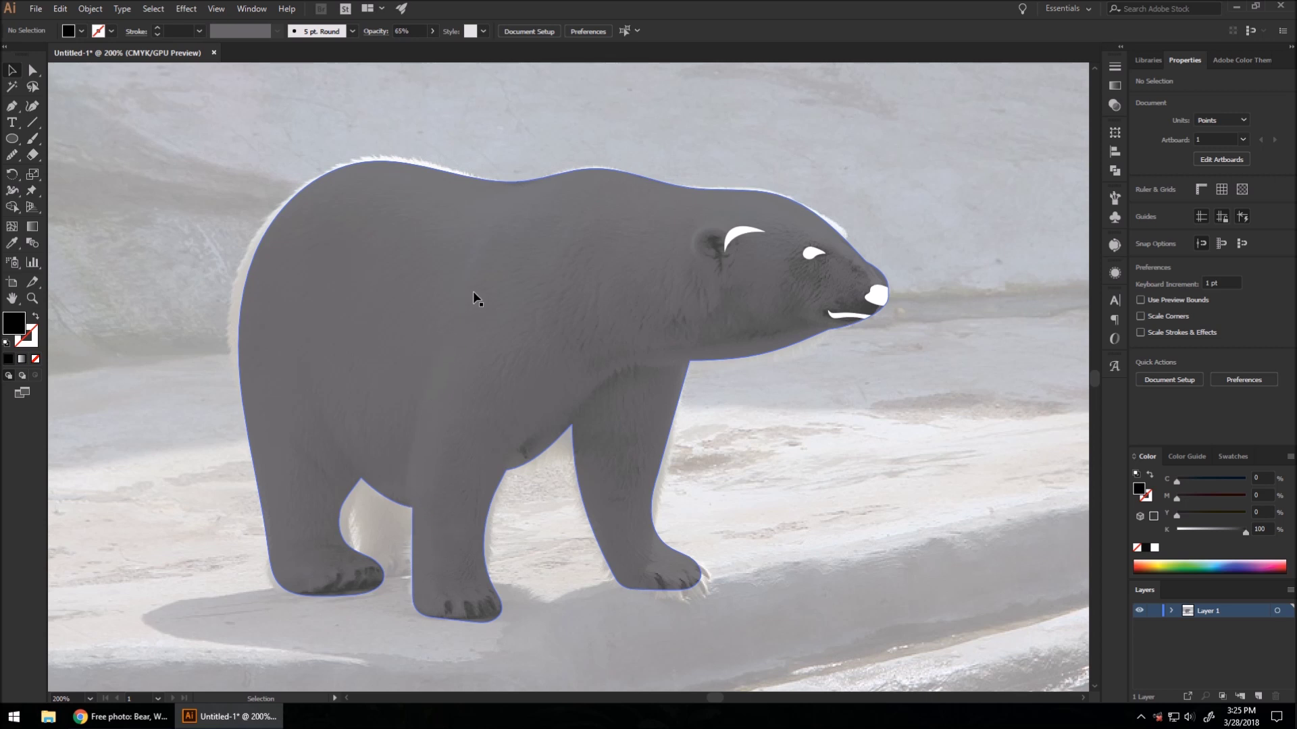
Start a Pen path curving up from the belly corner along the back edge of the near front leg, and fill it with white.
click(11, 104)
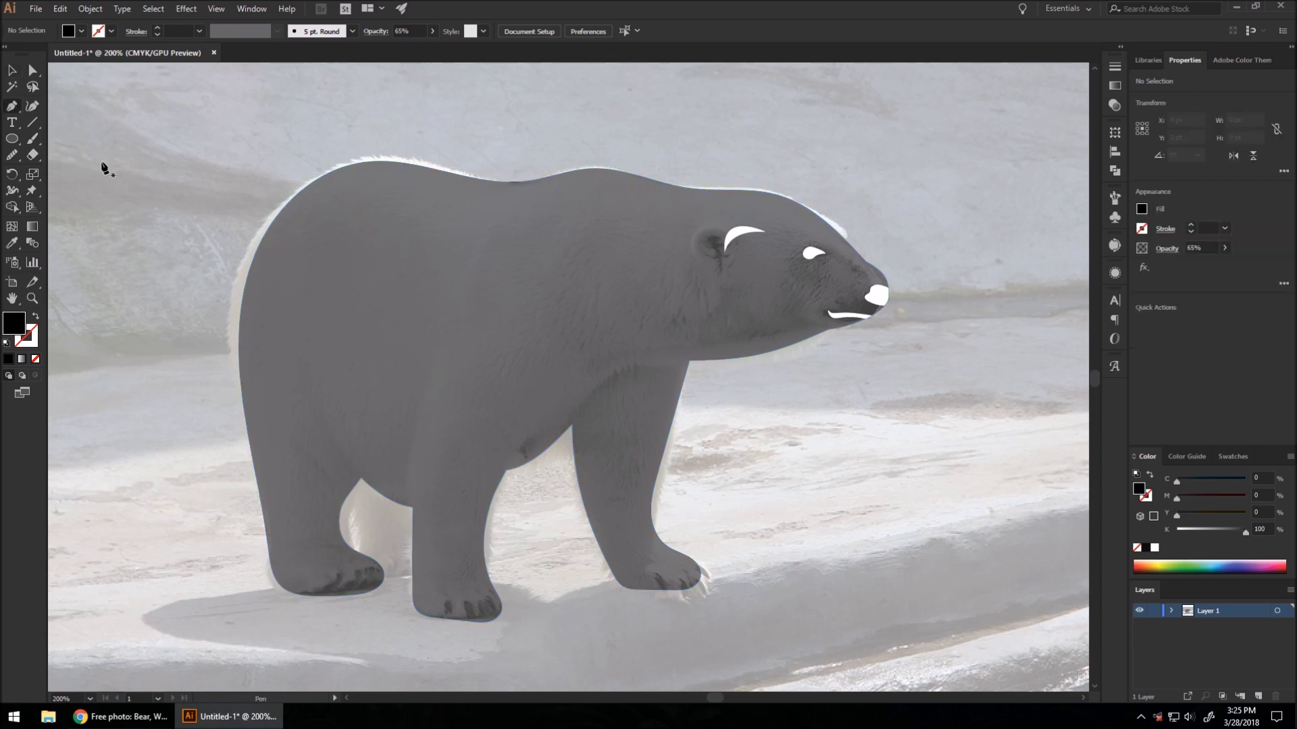
scroll(363, 411, up, 2)
click(436, 573)
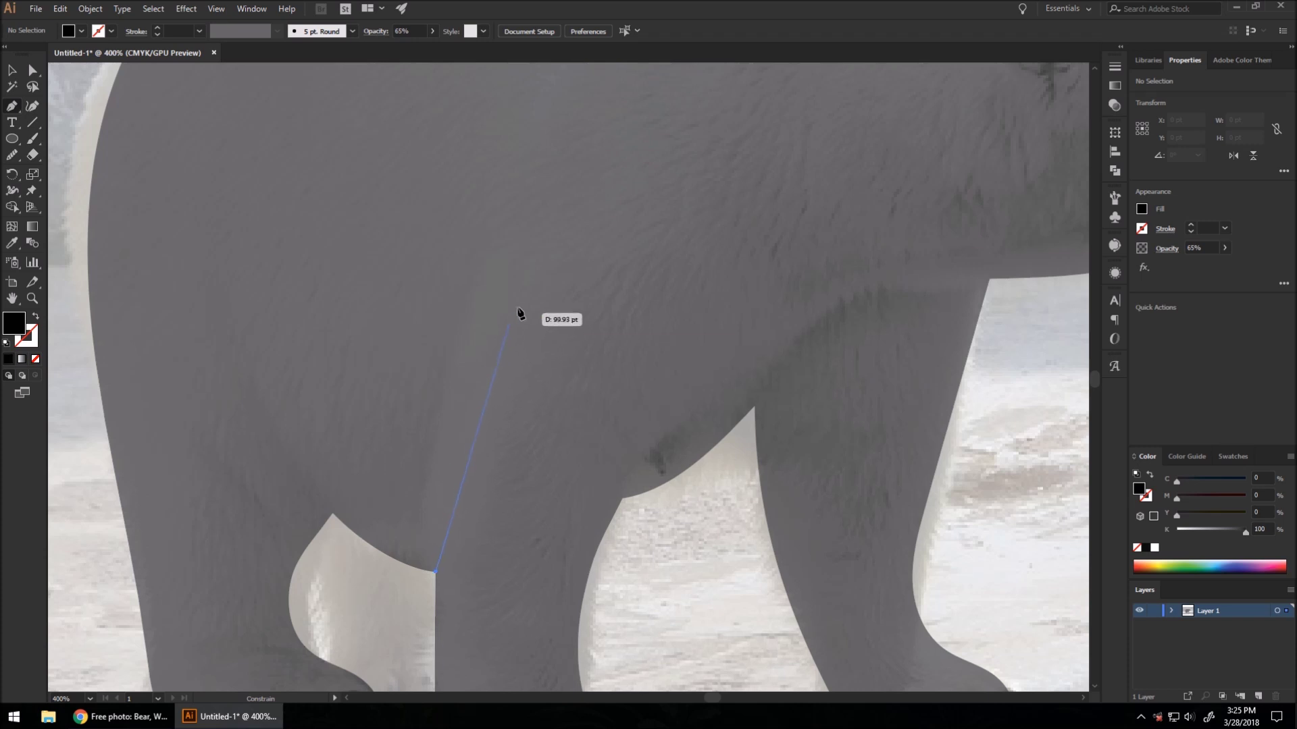
drag(497, 264, 558, 197)
click(1146, 210)
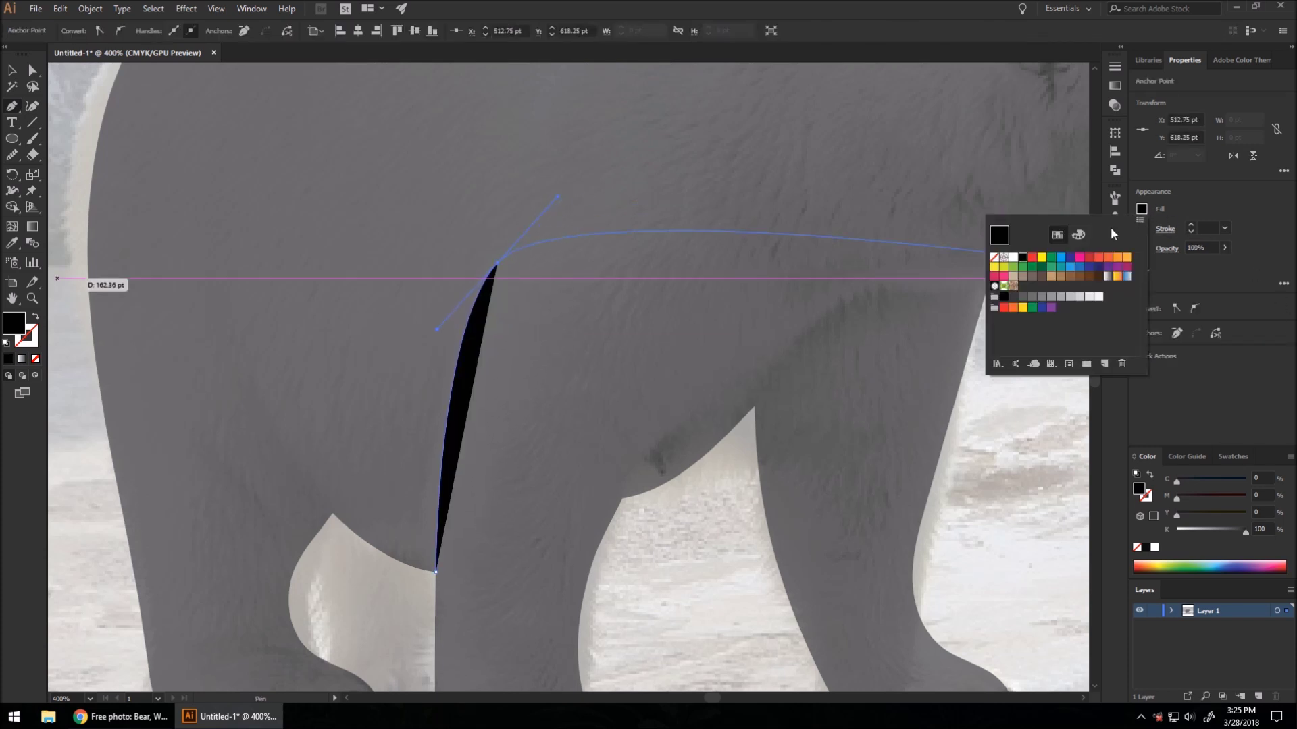
click(1019, 257)
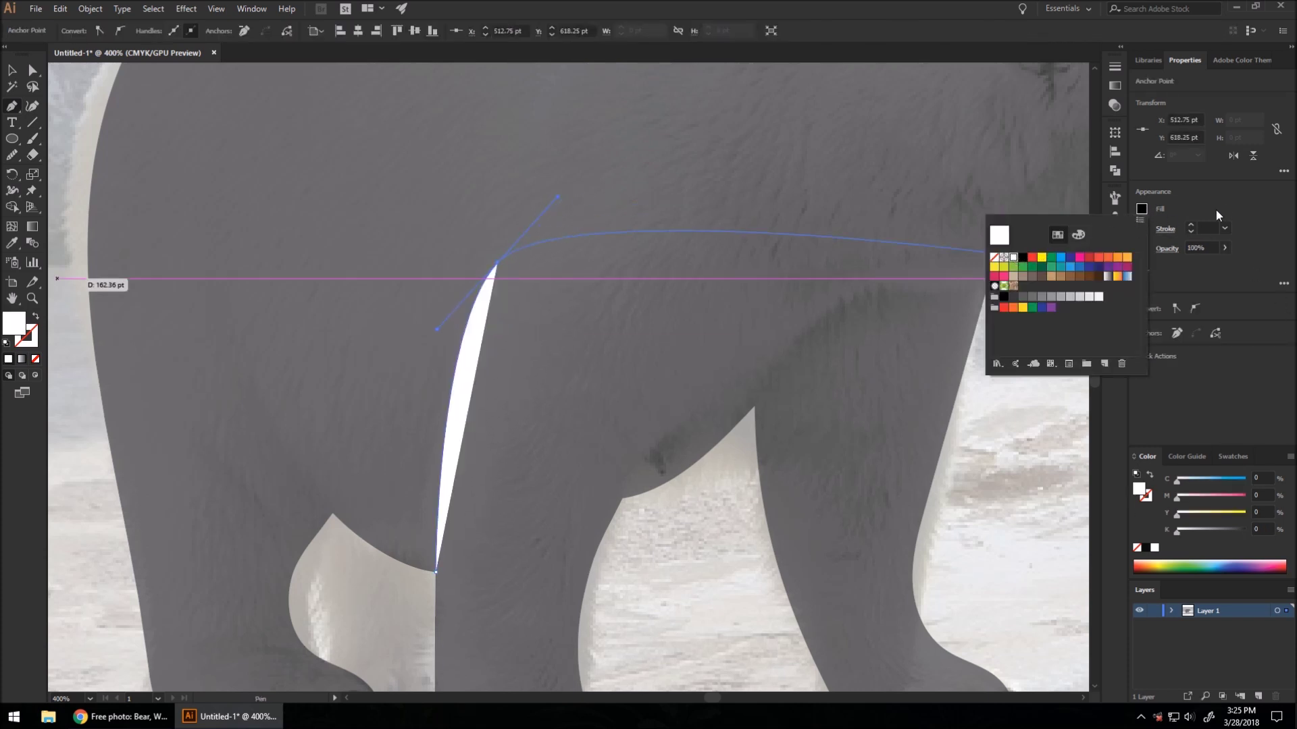
Complete the near front leg's white crescent with a bulging curve from its upper tip down past the belly outline, closed at the leg corner.
click(496, 262)
scroll(536, 226, down, 2)
drag(470, 420, 472, 455)
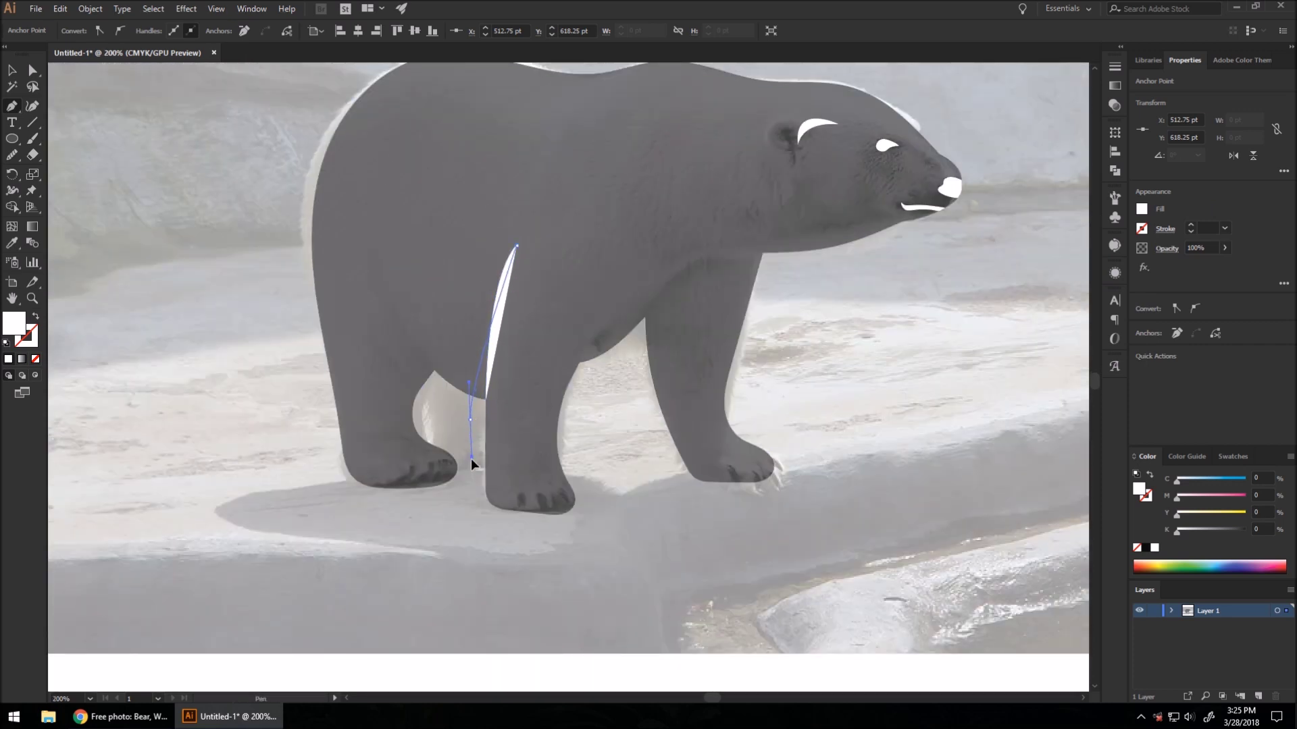
drag(484, 518, 485, 528)
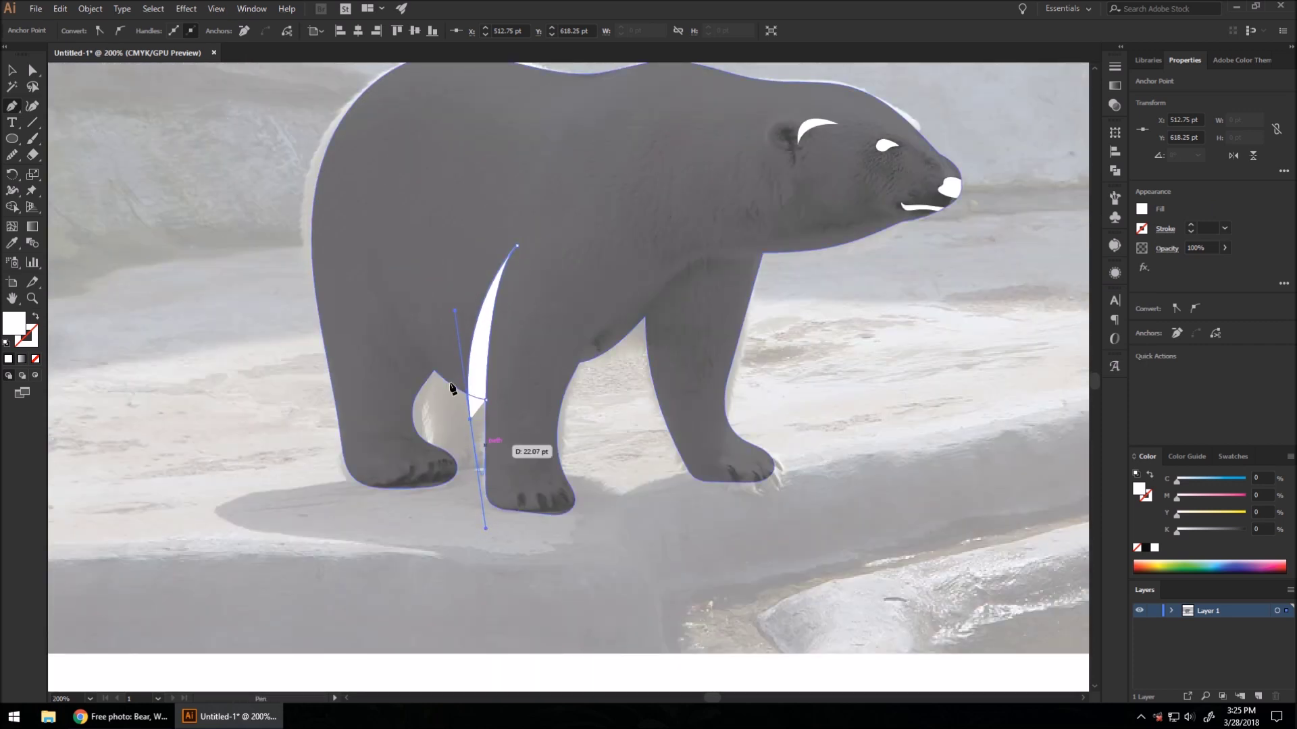
scroll(500, 223, up, 2)
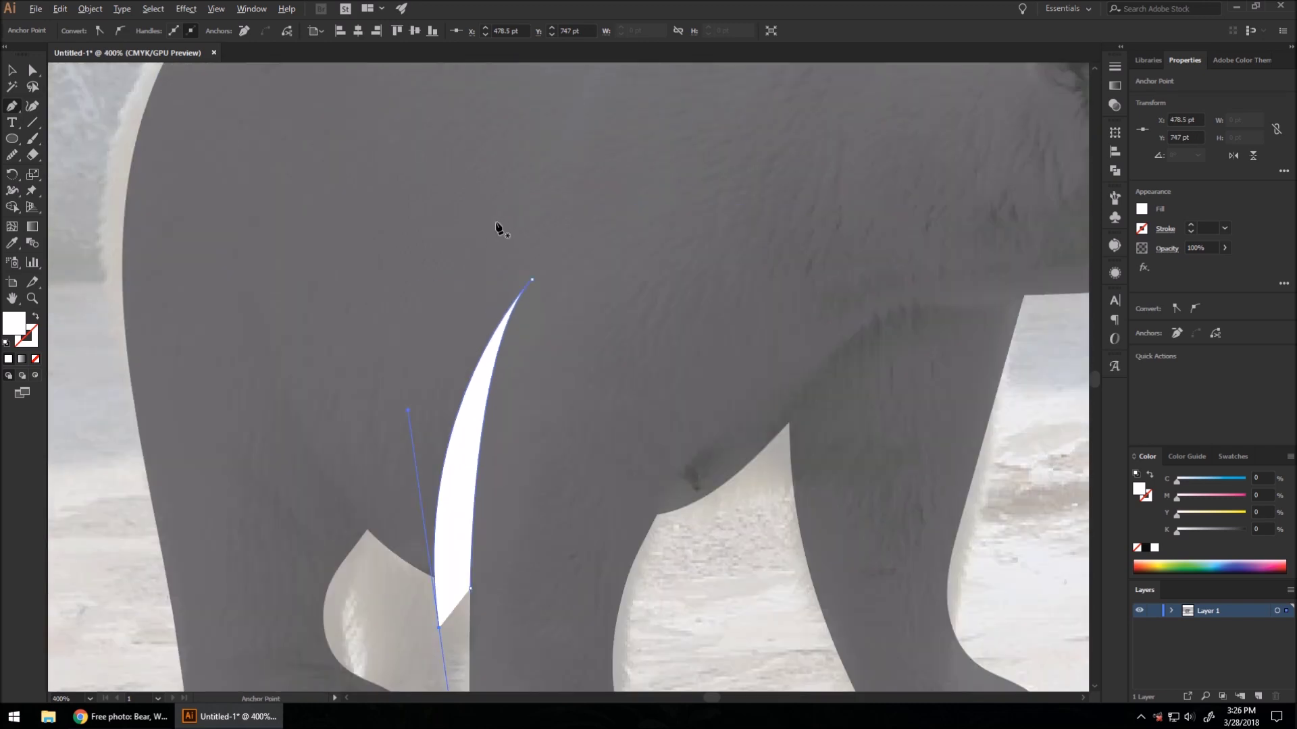
Draw a white Pen crescent from the chest corner back along the far front leg's upper edge, then arching forward to the throat outline.
scroll(313, 235, down, 2)
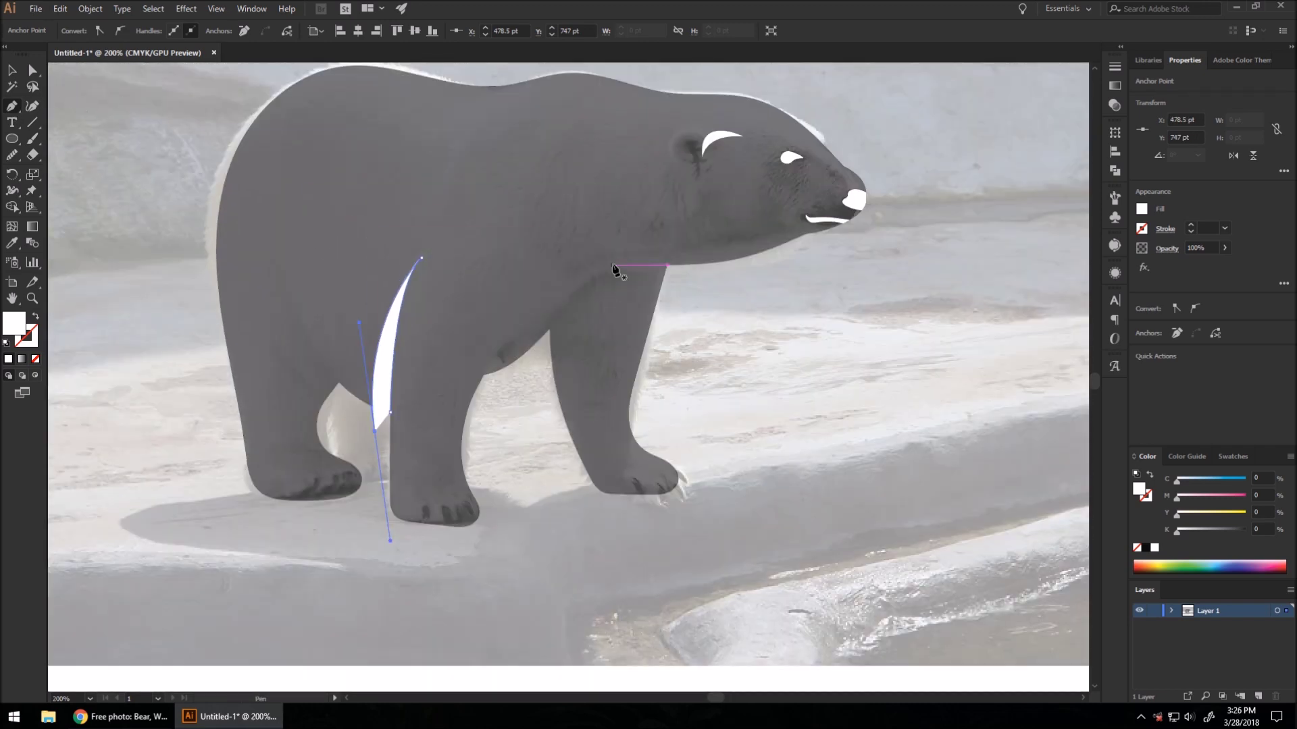
scroll(677, 268, up, 1)
click(662, 269)
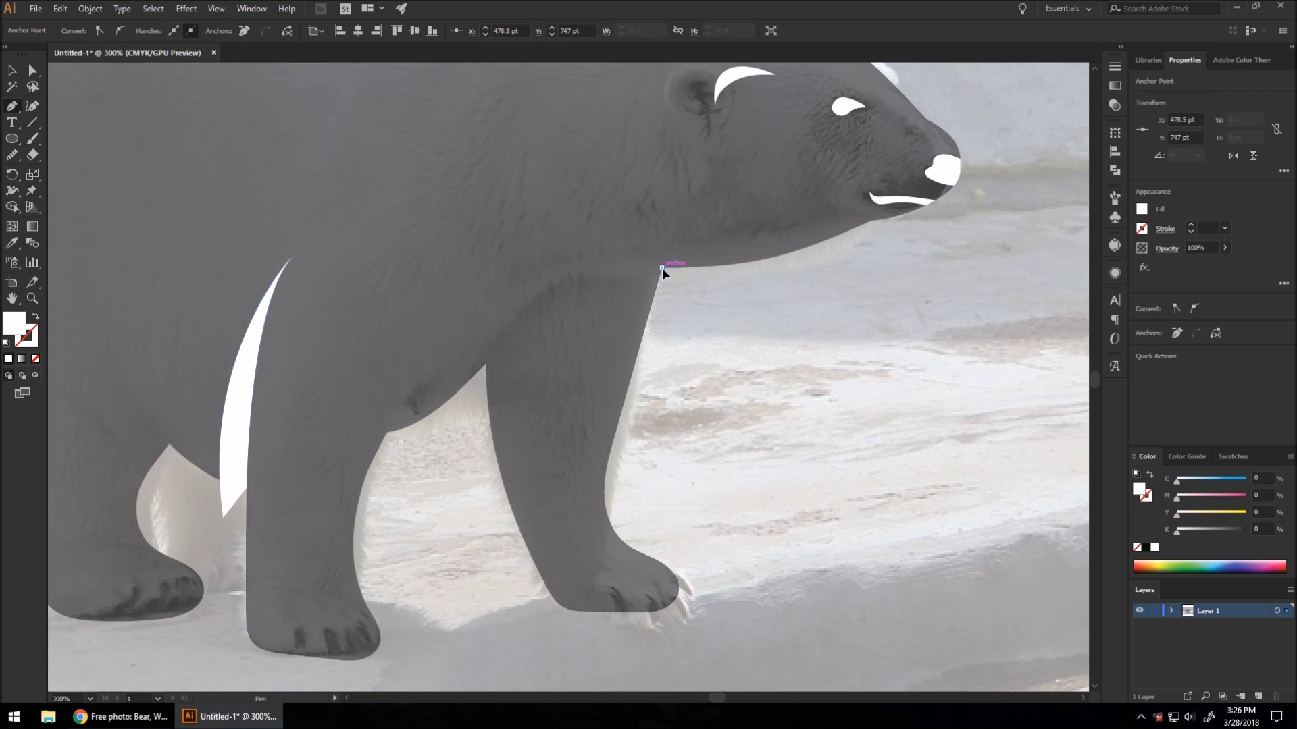
click(538, 297)
drag(538, 297, 507, 335)
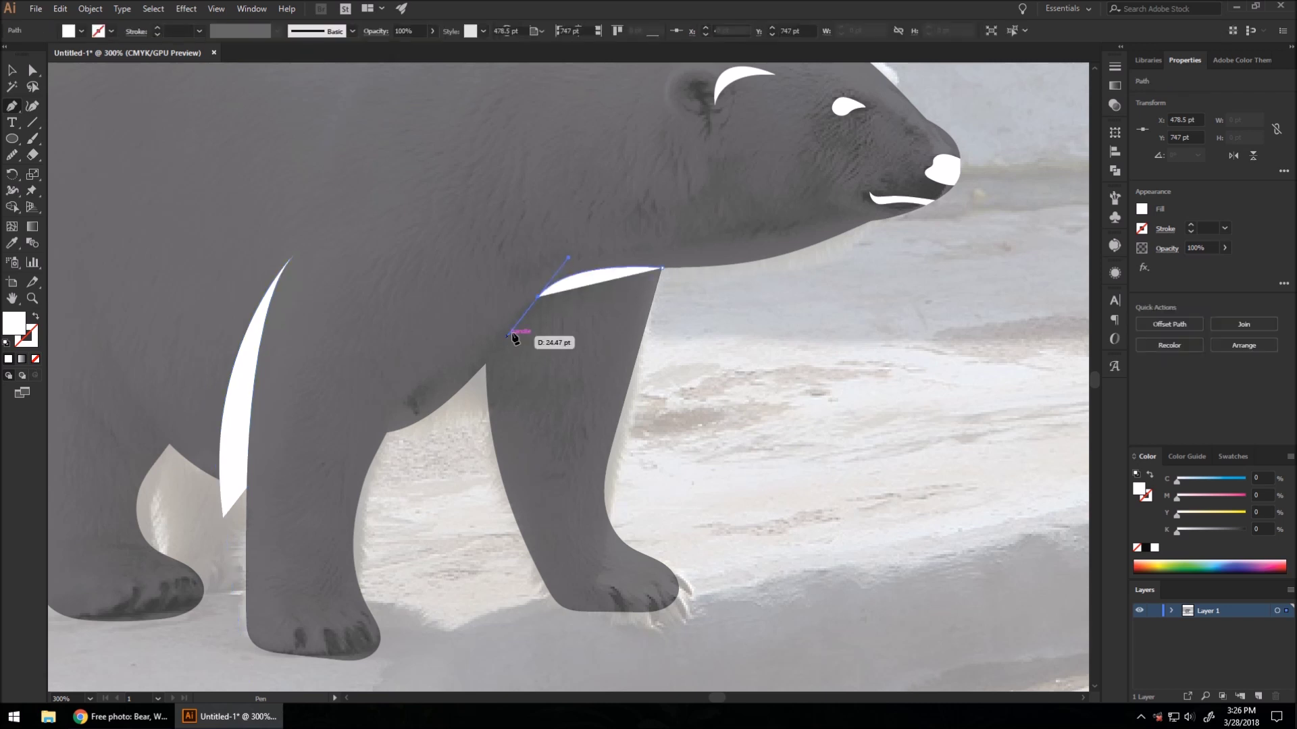
click(538, 298)
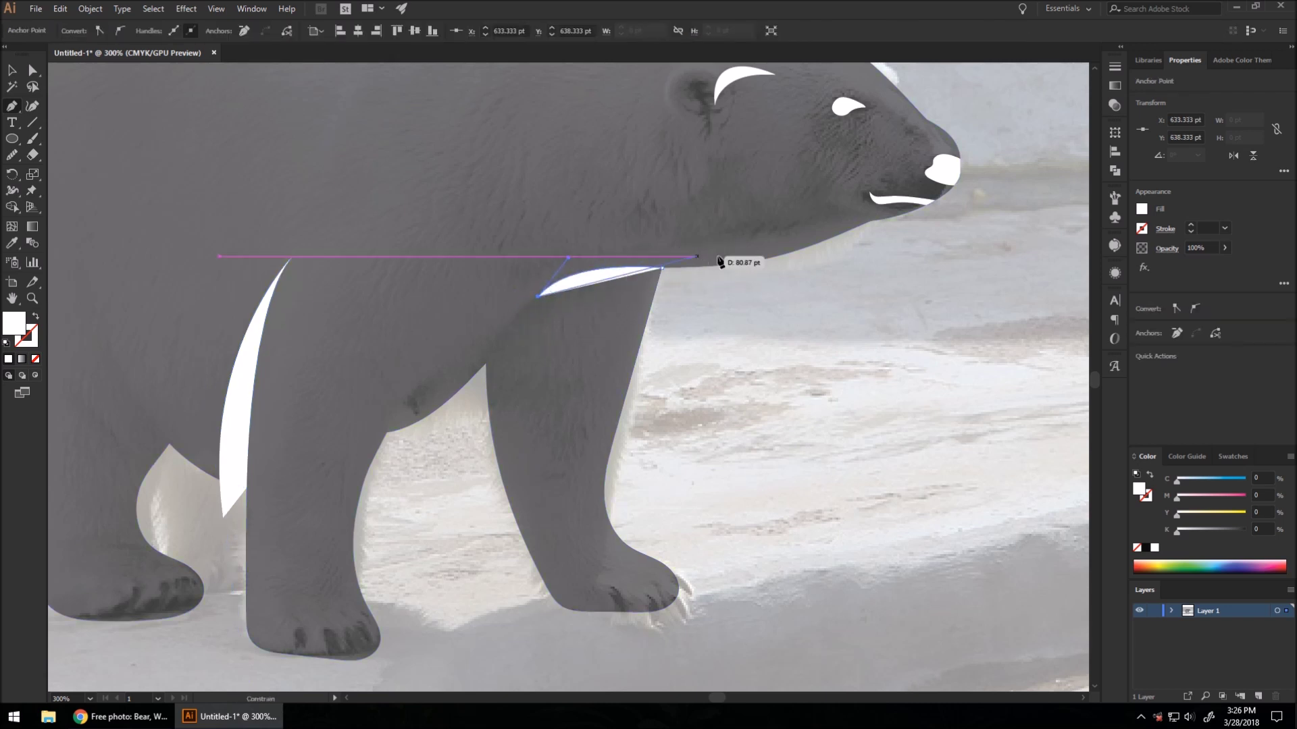
drag(775, 257, 858, 286)
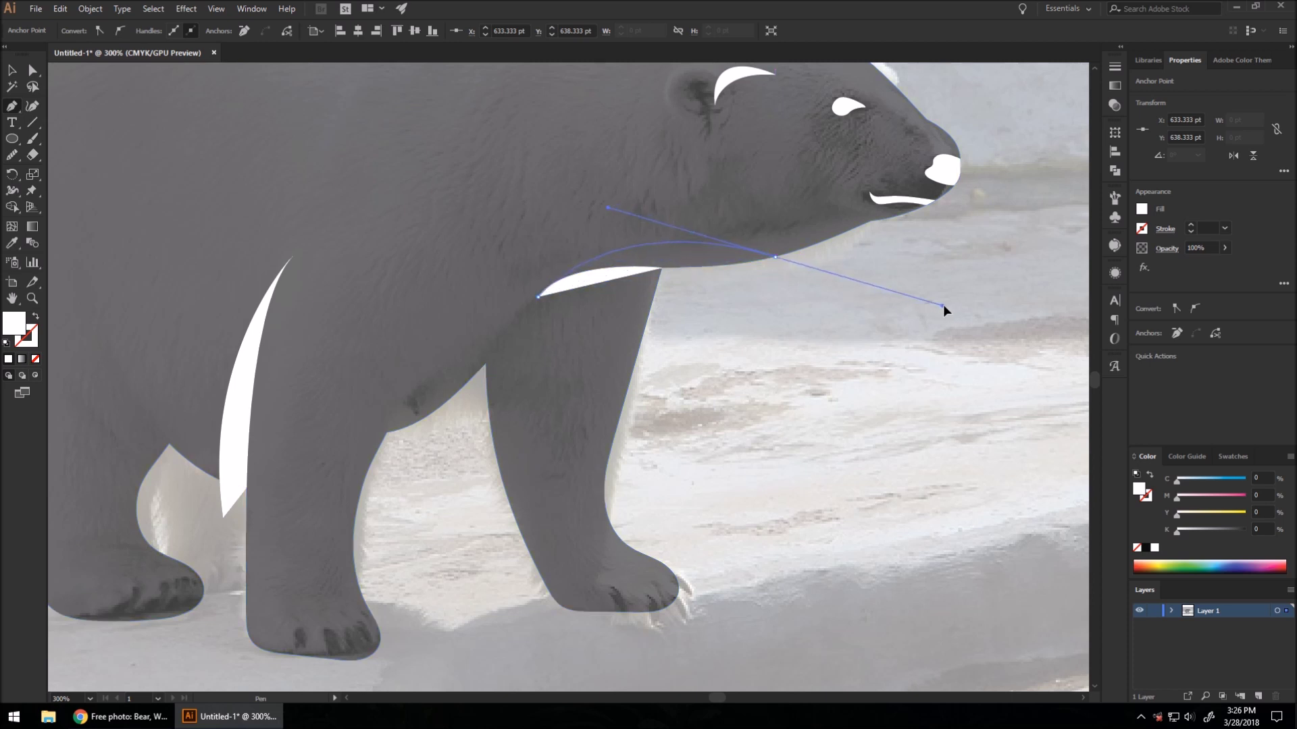
drag(966, 304, 970, 304)
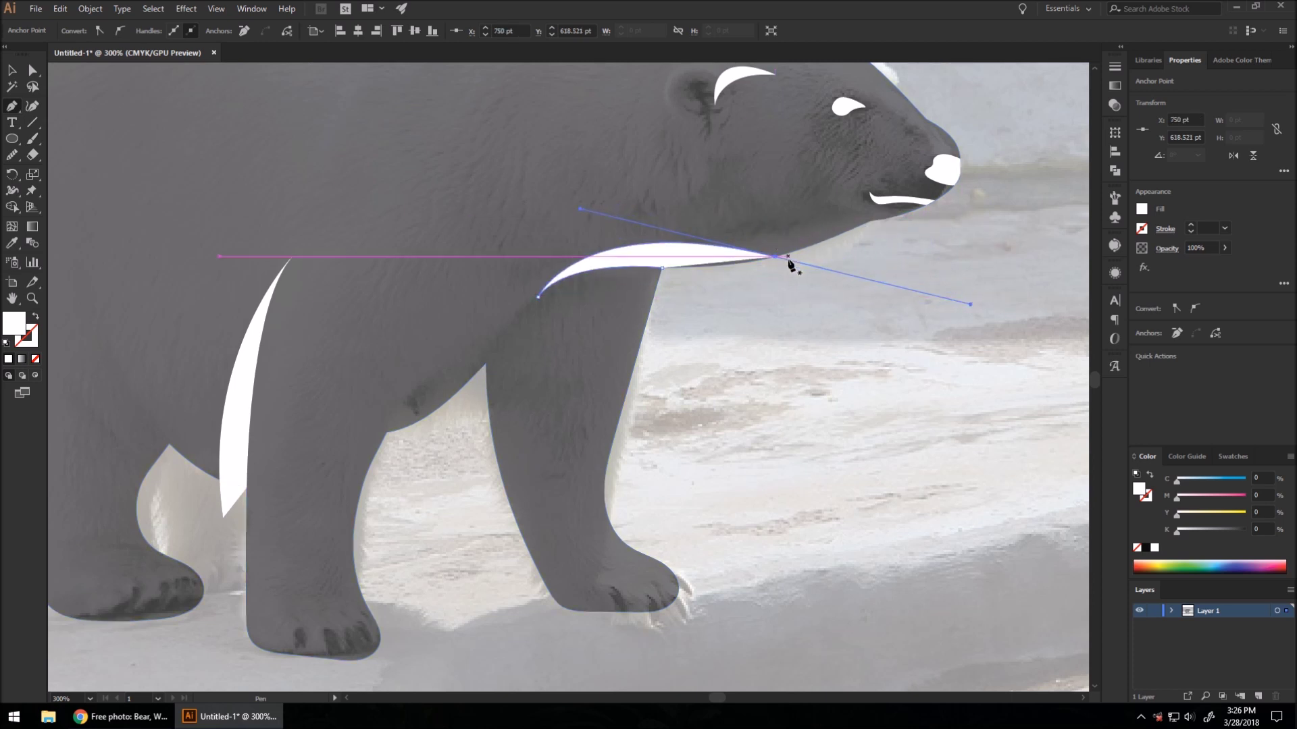
drag(775, 258, 292, 86)
Move the chest crescent's front anchor past the throat outline to about X 761, Y 624 pt, lengthen its curve handle, and deselect it.
click(33, 70)
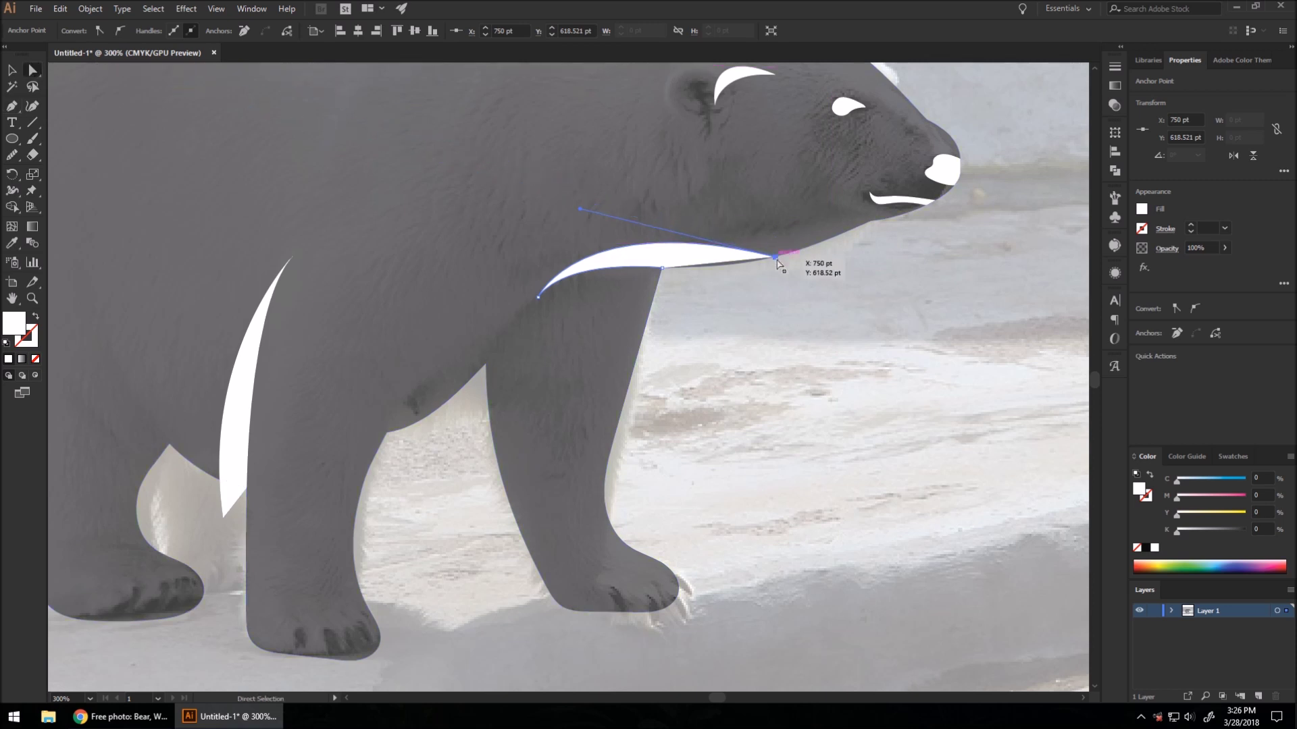
drag(776, 257, 788, 270)
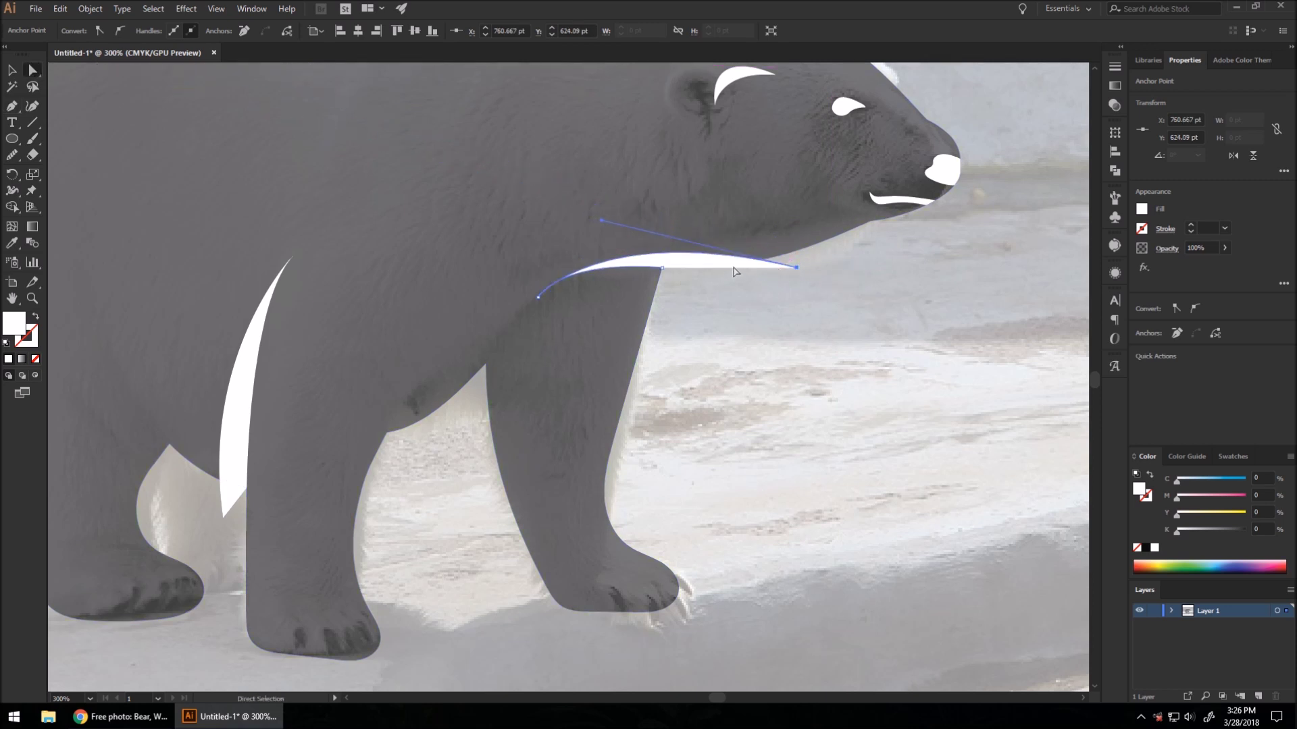
drag(601, 221, 561, 199)
click(746, 350)
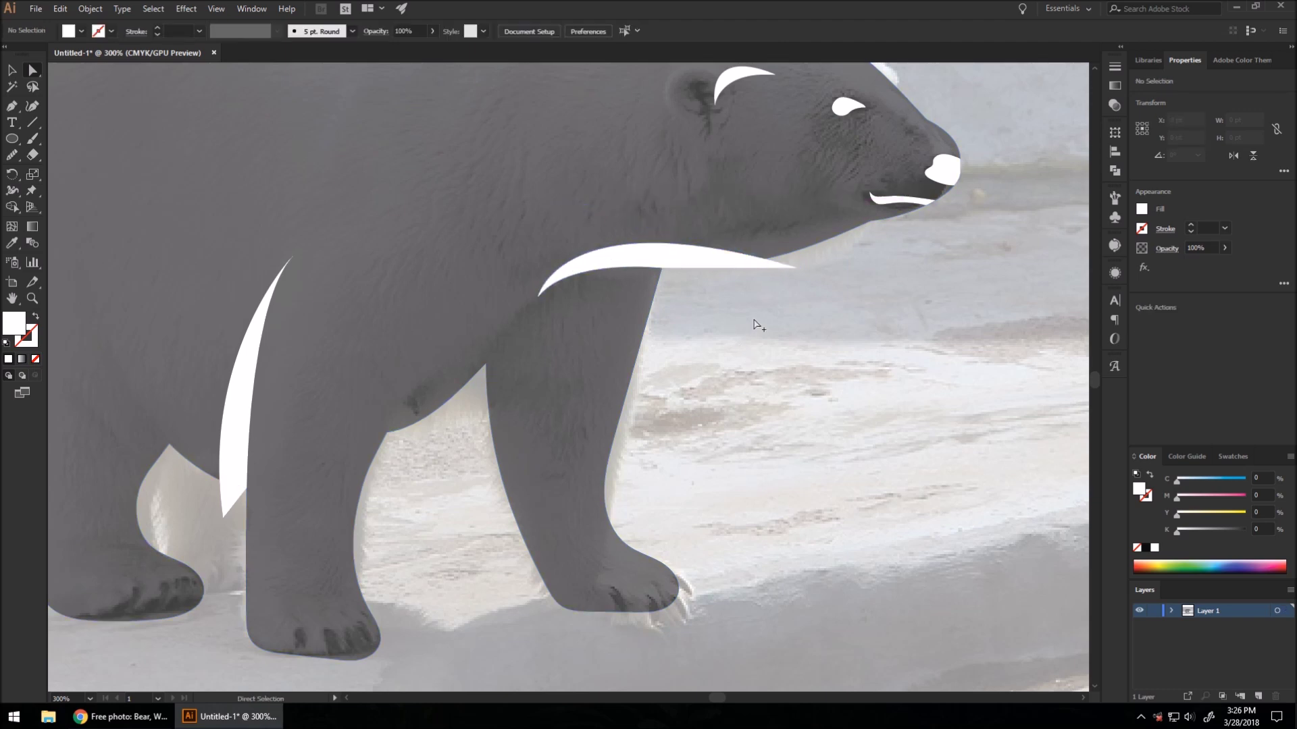
Start a white Pen path at the belly corner beside the hind leg, curving up along the thigh to an upper tip.
scroll(752, 318, down, 4)
scroll(713, 298, up, 1)
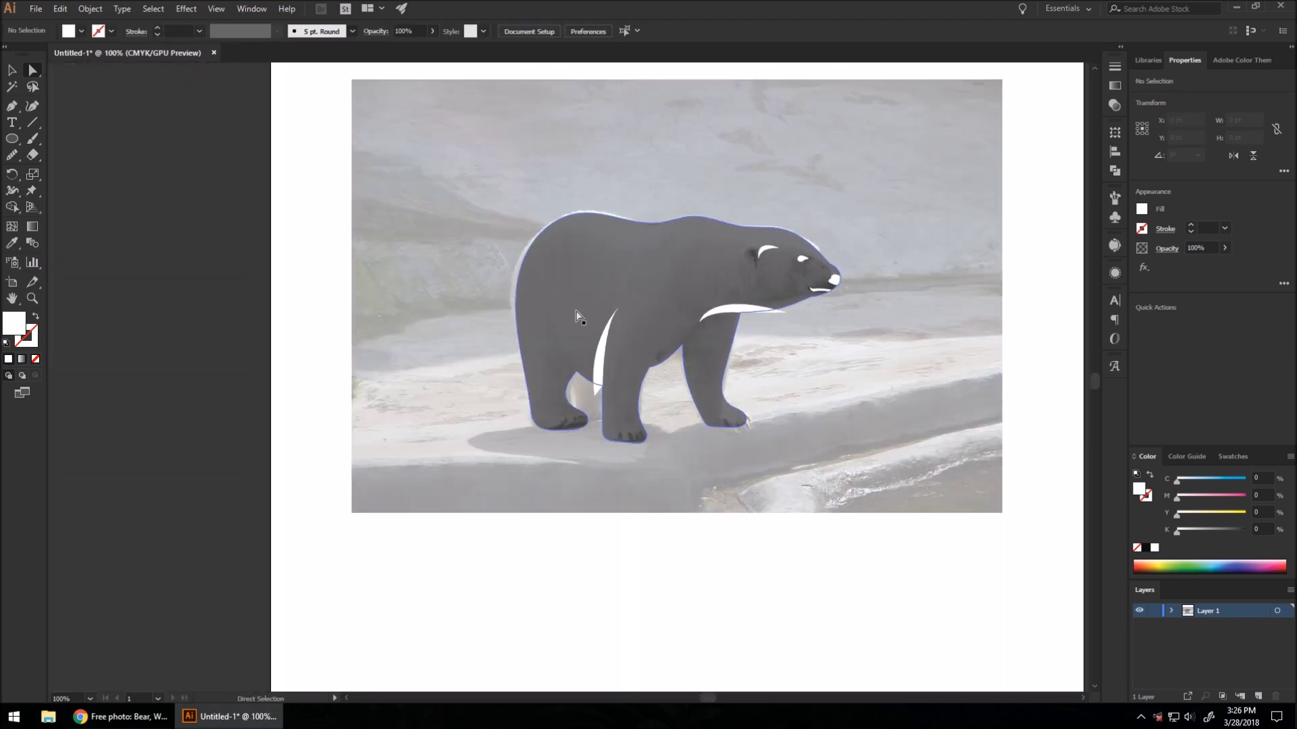
scroll(676, 320, up, 1)
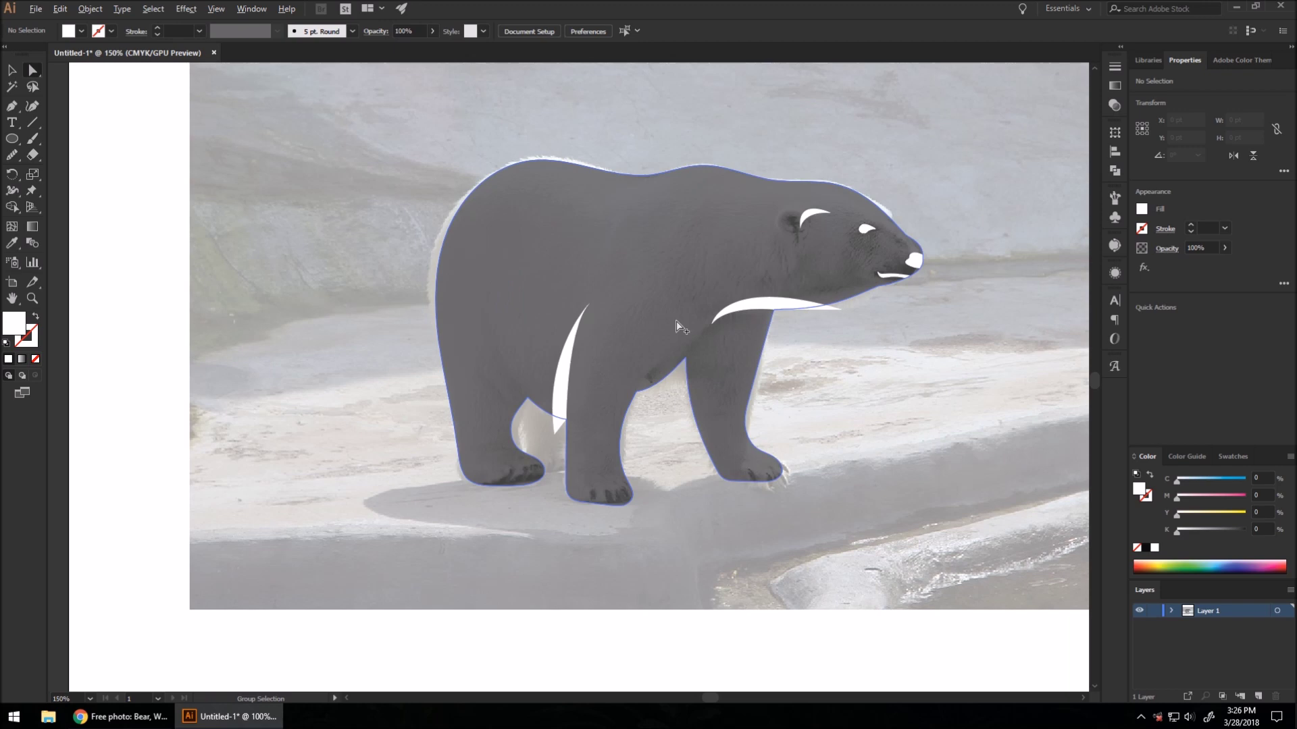
click(12, 107)
scroll(486, 310, up, 2)
drag(557, 487, 501, 395)
drag(478, 314, 475, 216)
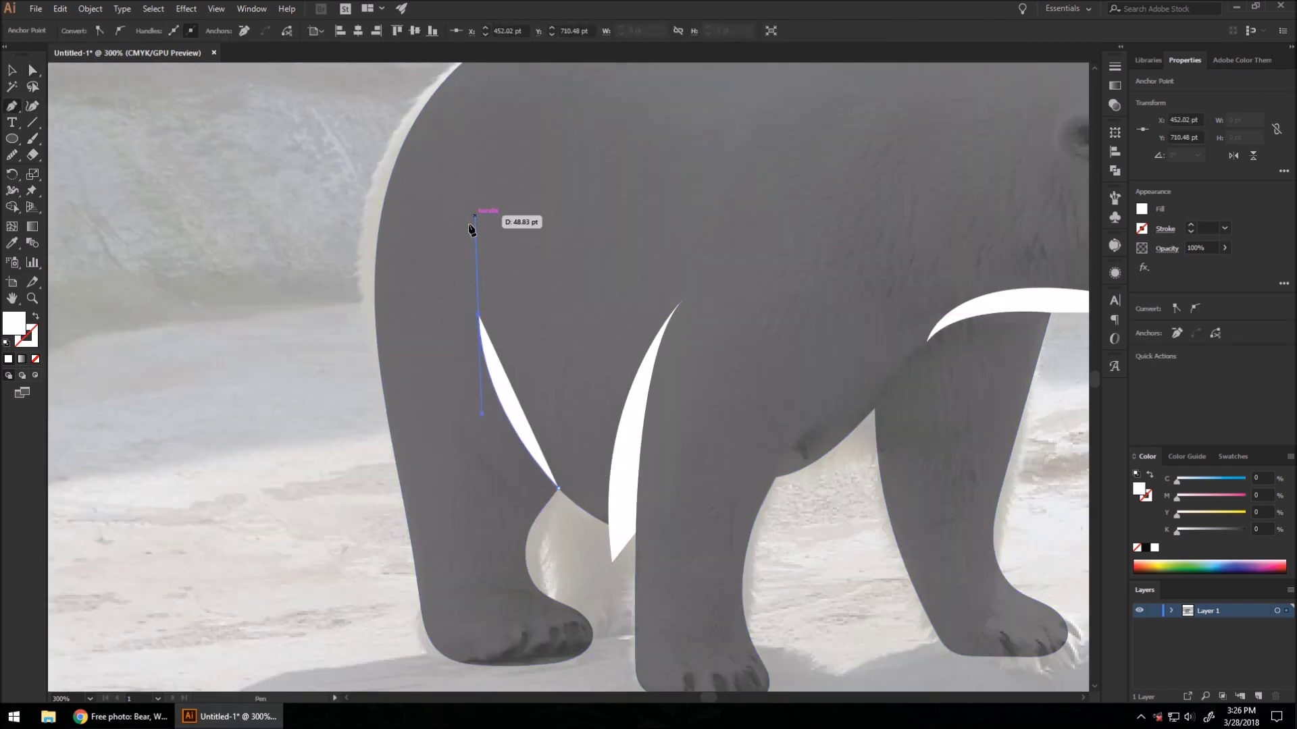
Complete the hind leg's white crescent with a bulging curve from its upper tip down past the belly corner, and deselect it.
click(479, 315)
drag(558, 529, 660, 611)
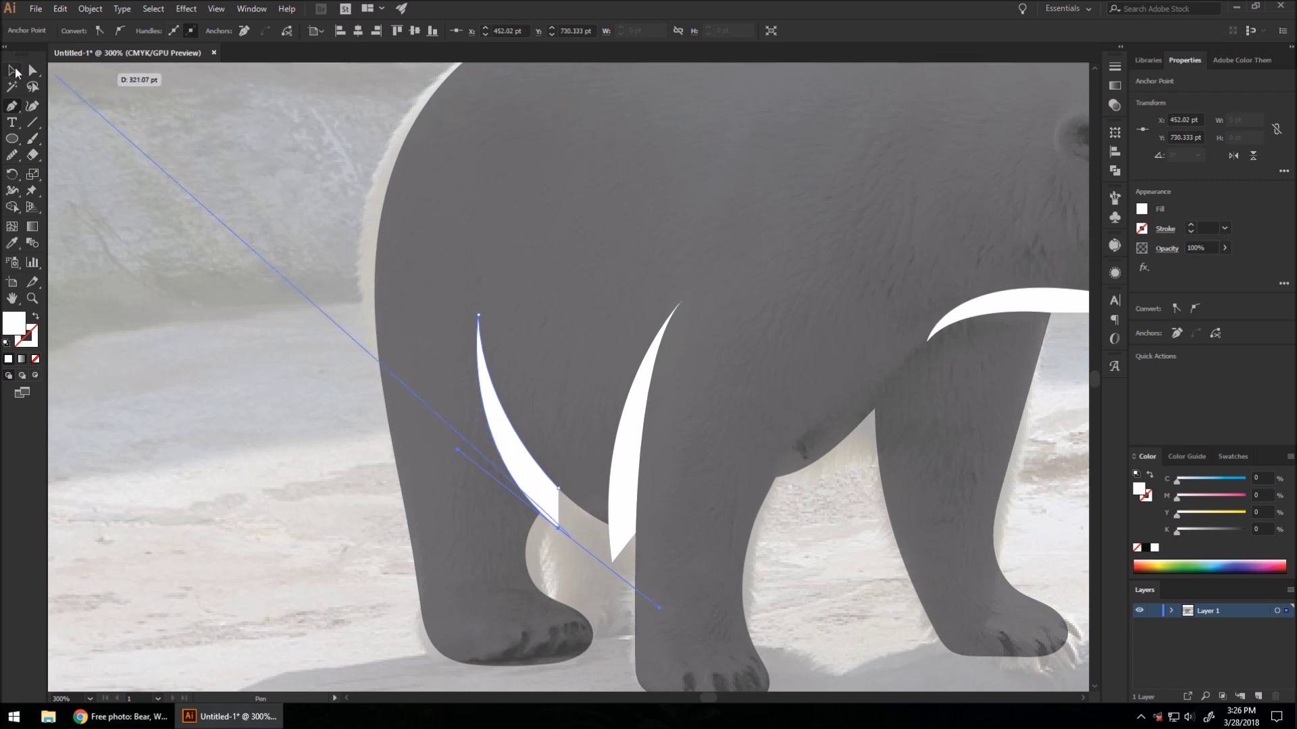
click(12, 71)
key(ctrl+1)
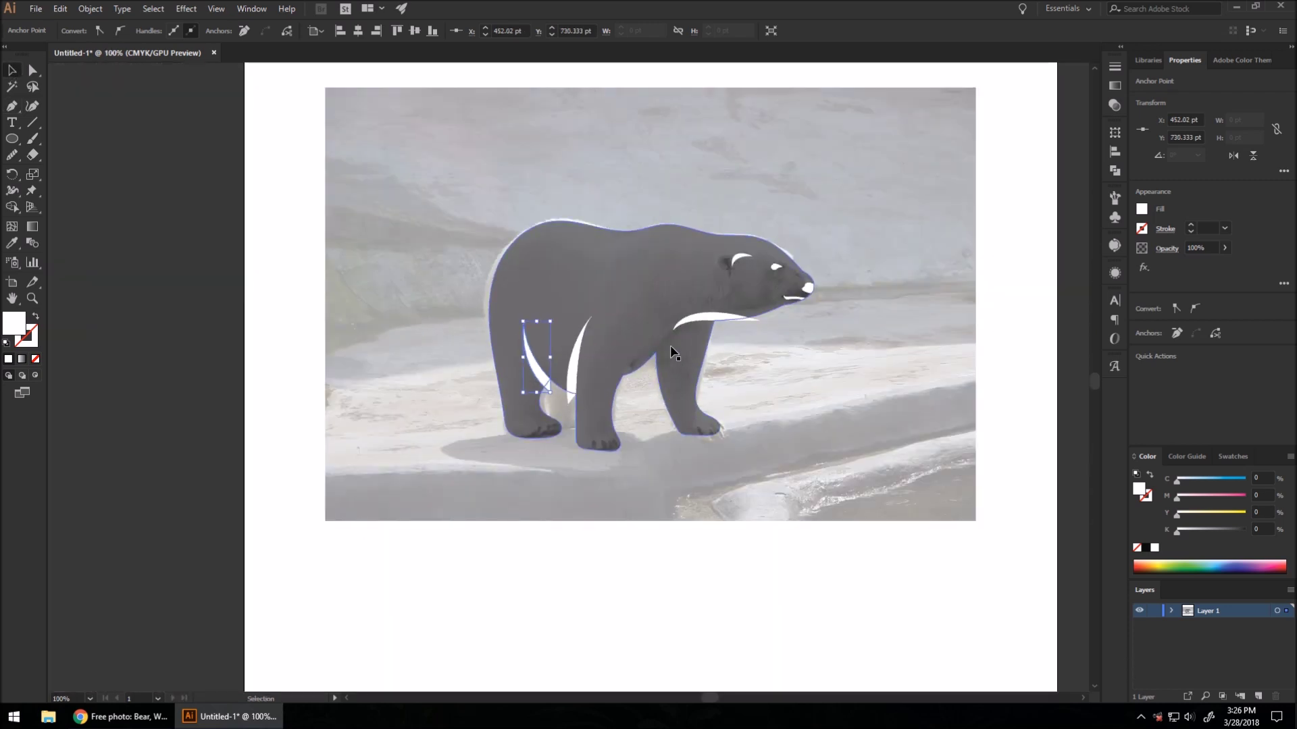
click(825, 376)
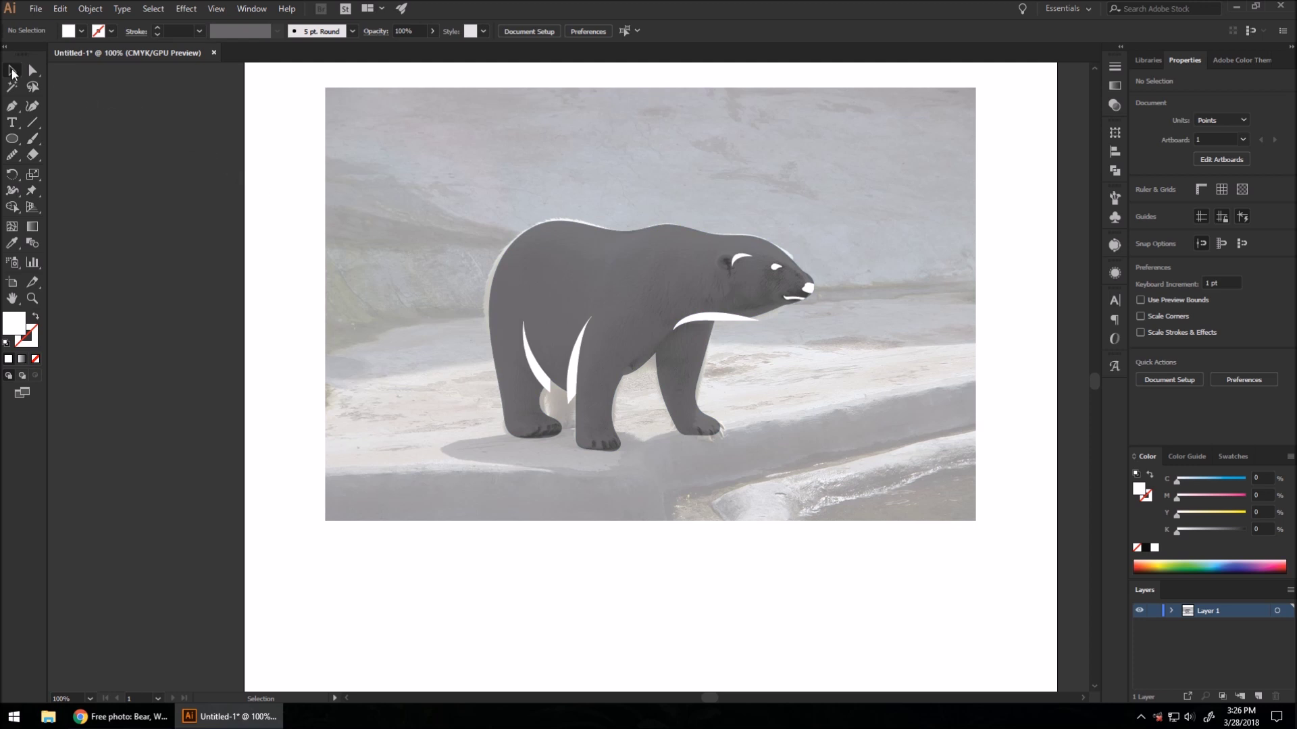
Draw a white rectangle about 122 by 38 pt below the near front paw.
scroll(628, 451, up, 1)
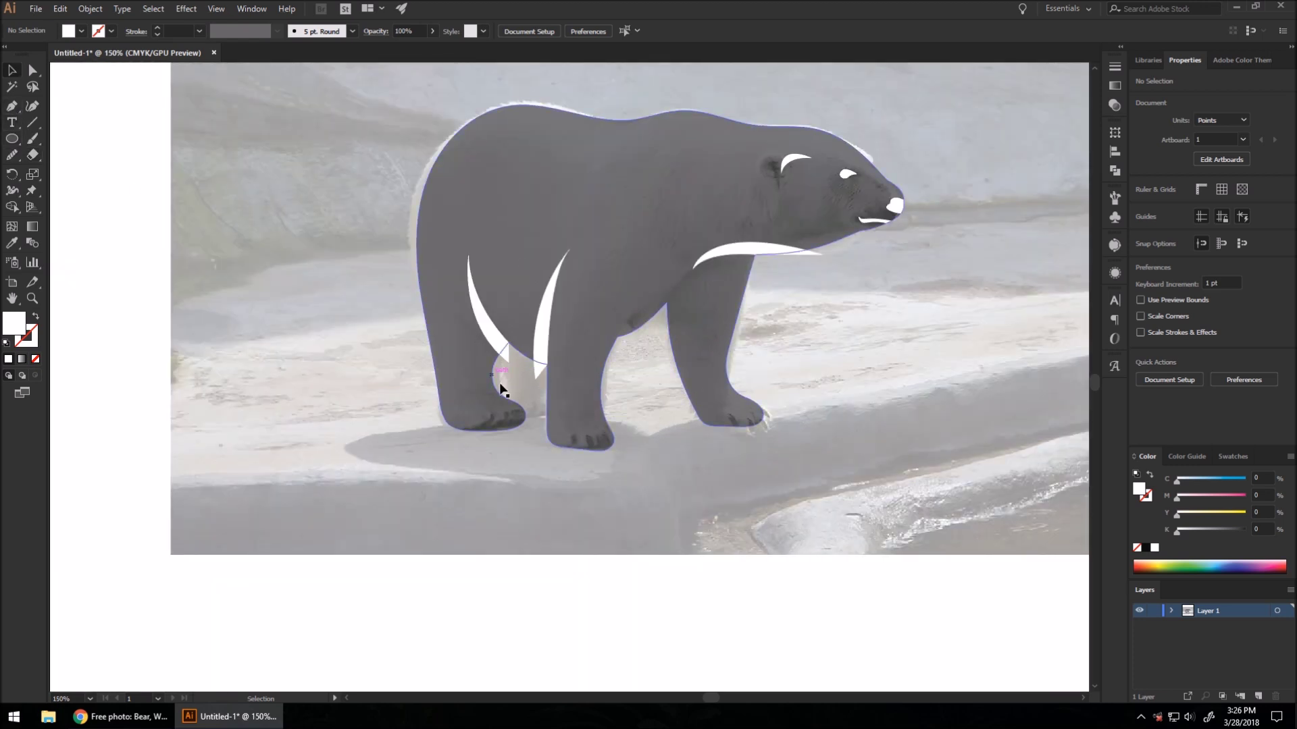
key(ctrl+plus)
drag(19, 140, 91, 139)
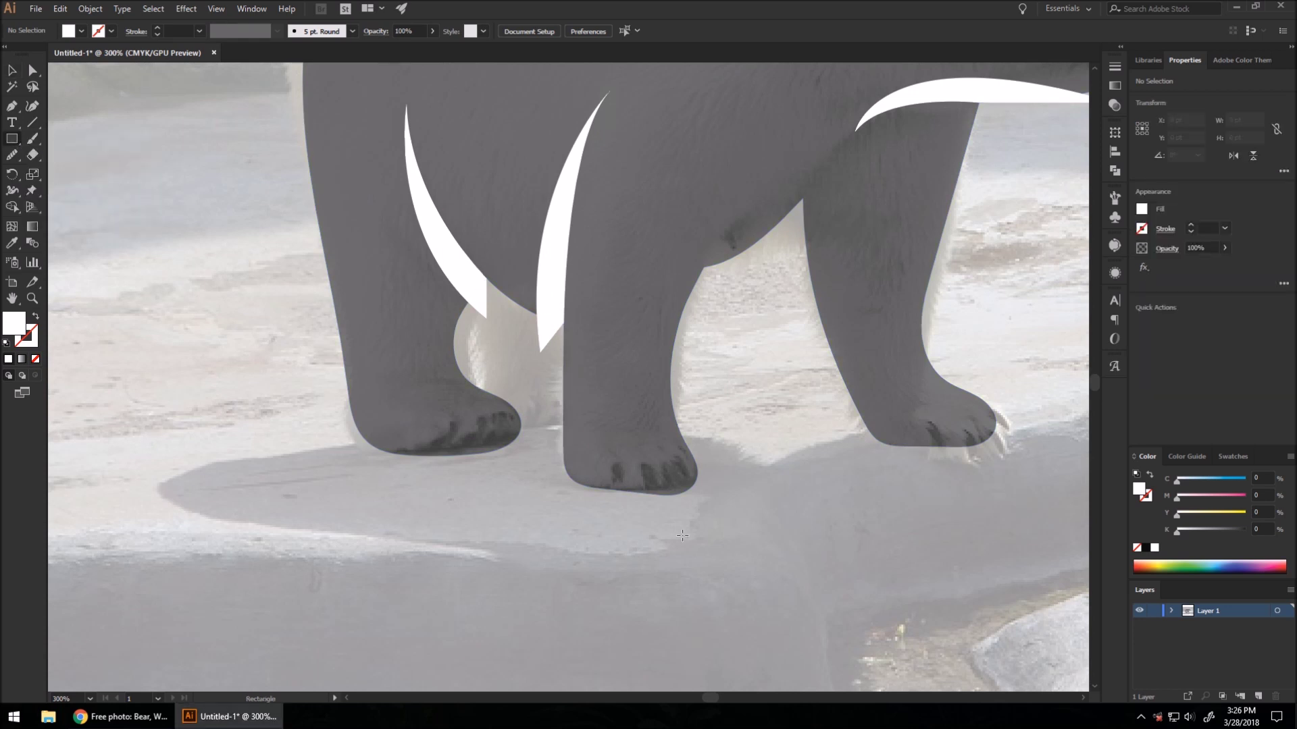
drag(514, 526, 761, 604)
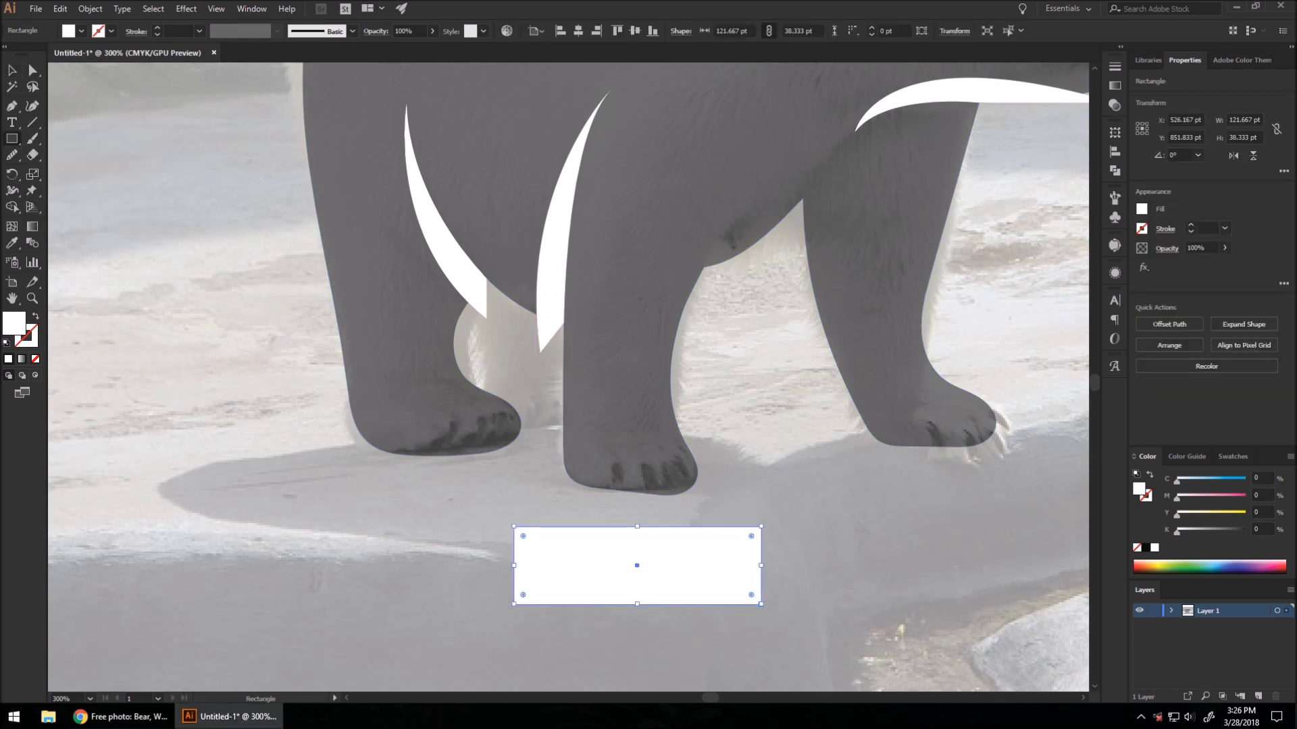
Set the bear silhouette's opacity back to 100%.
click(12, 70)
scroll(739, 553, up, 2)
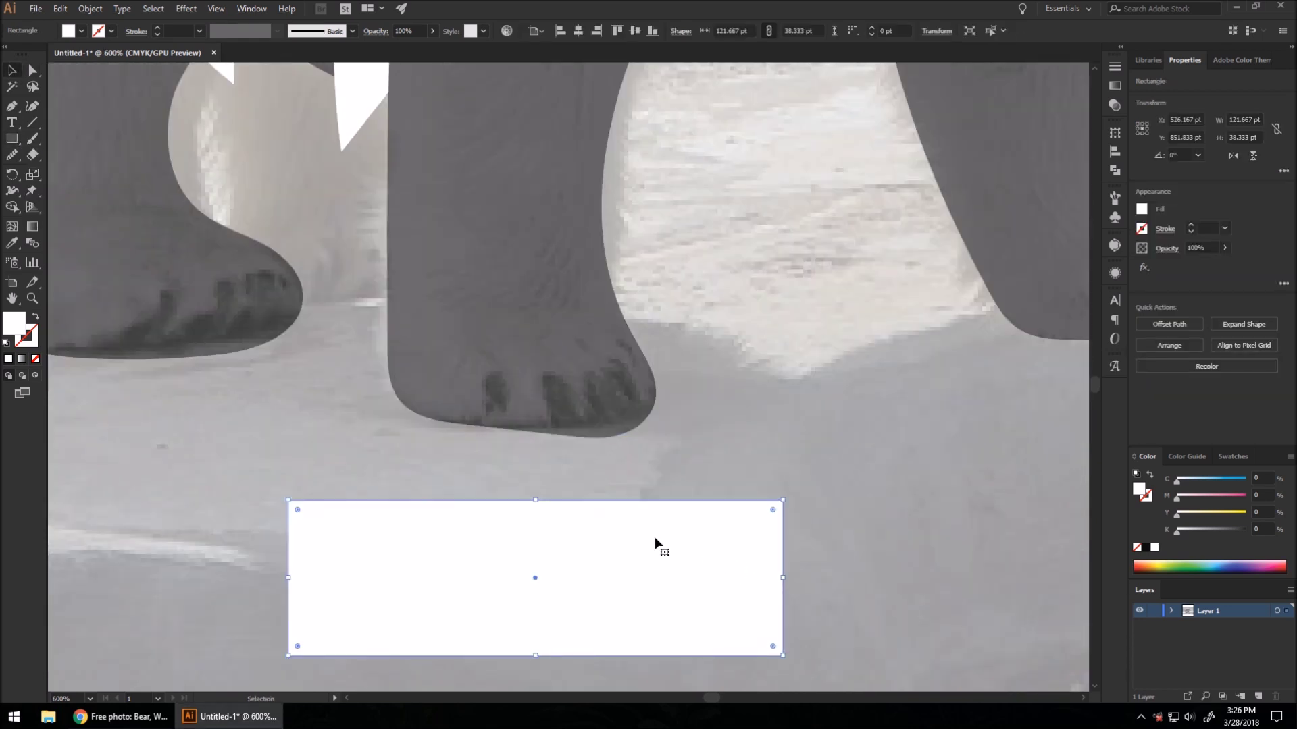
click(570, 380)
click(1224, 248)
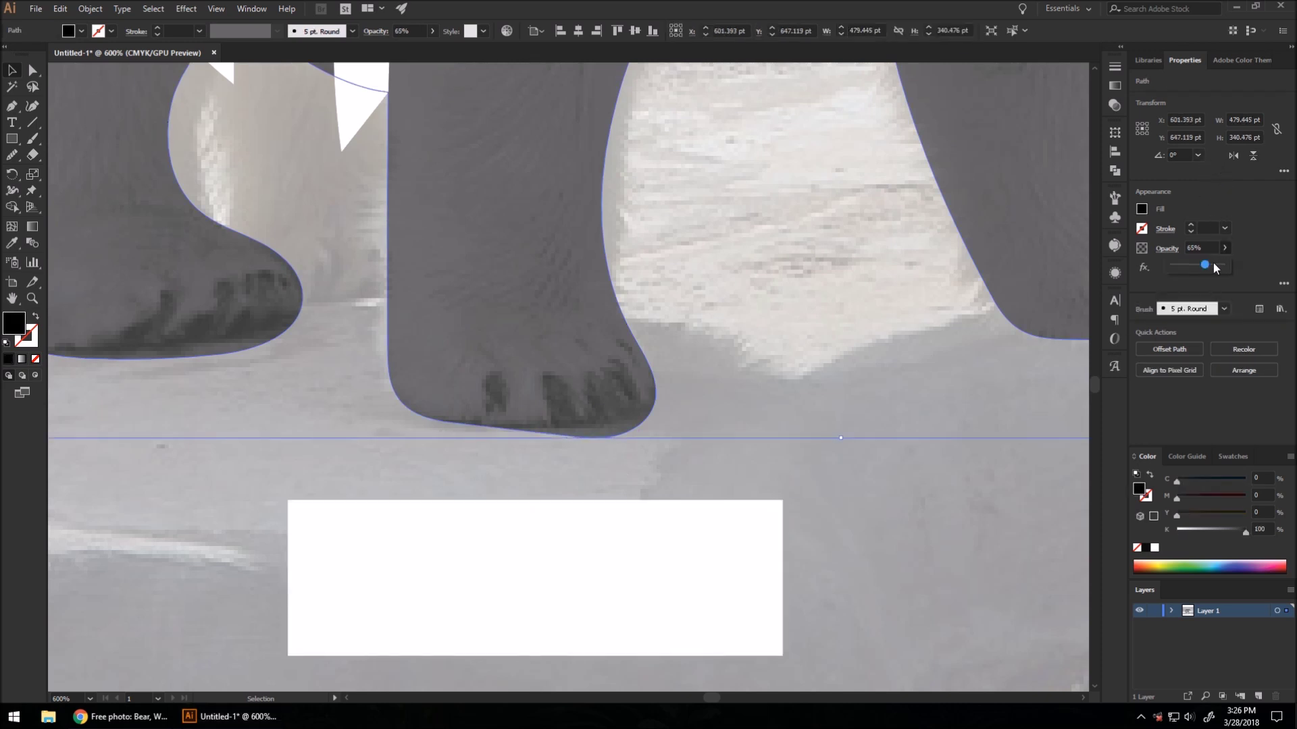
drag(1246, 265, 1246, 265)
click(657, 5)
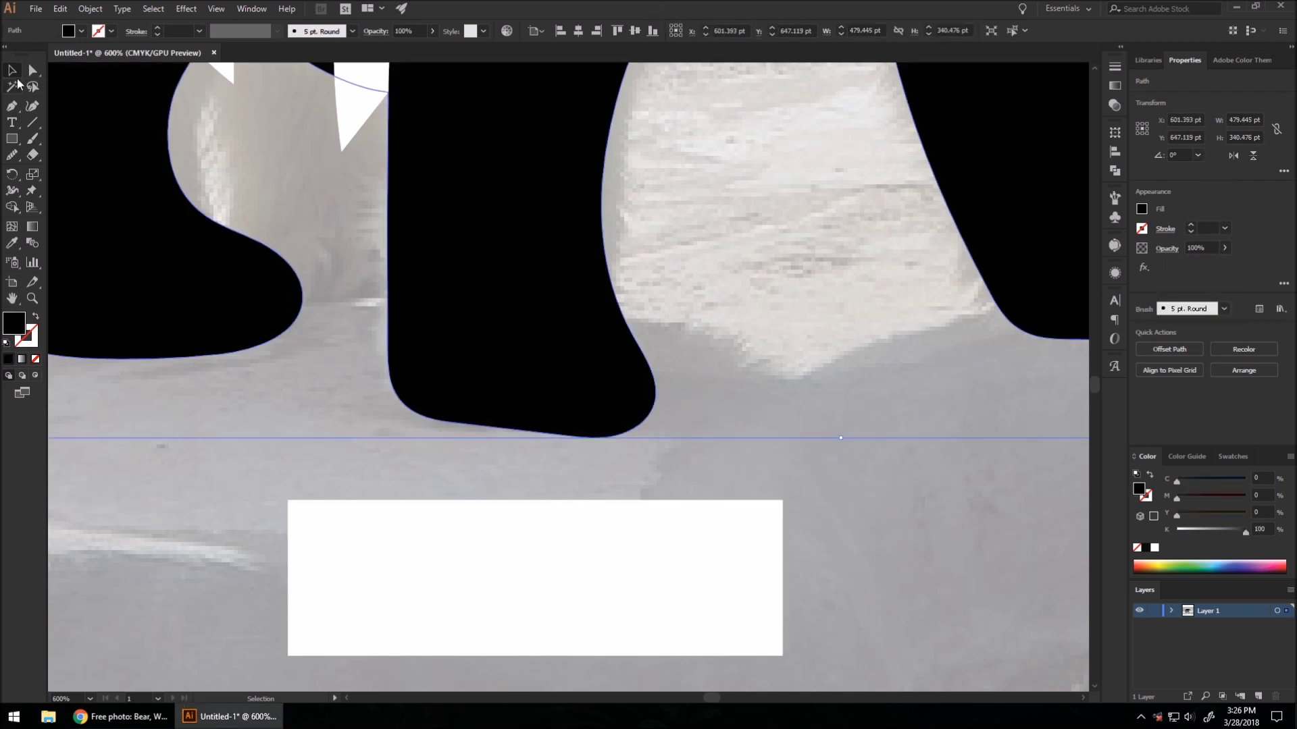
Move the white rectangle up against the near front paw's sole as a straightedge, and level the sole's curve handles along its edge.
drag(569, 581, 511, 454)
click(513, 383)
click(33, 70)
scroll(540, 429, up, 1)
scroll(531, 449, up, 1)
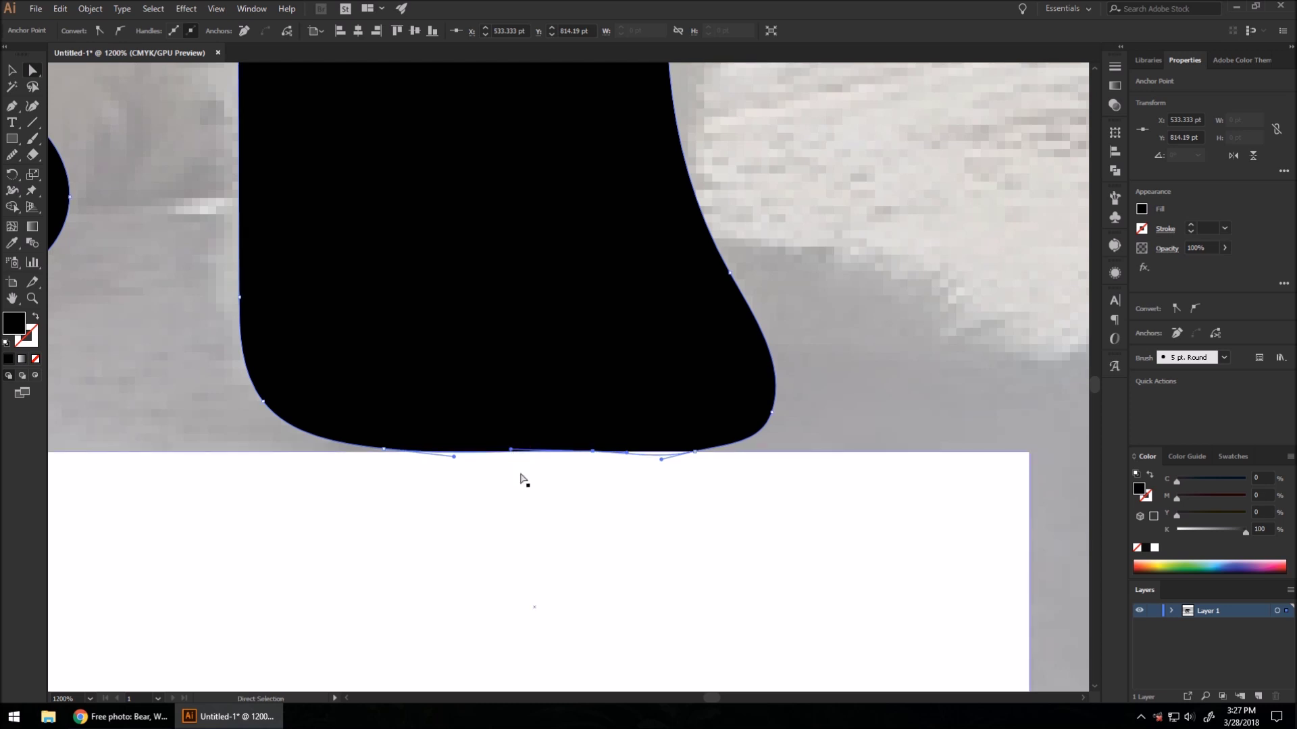
drag(633, 454, 643, 455)
drag(455, 459, 466, 449)
Lower the near front sole's heel anchor onto the rectangle's edge at Y 814.19 pt, and level the handles at both sole ends.
click(385, 449)
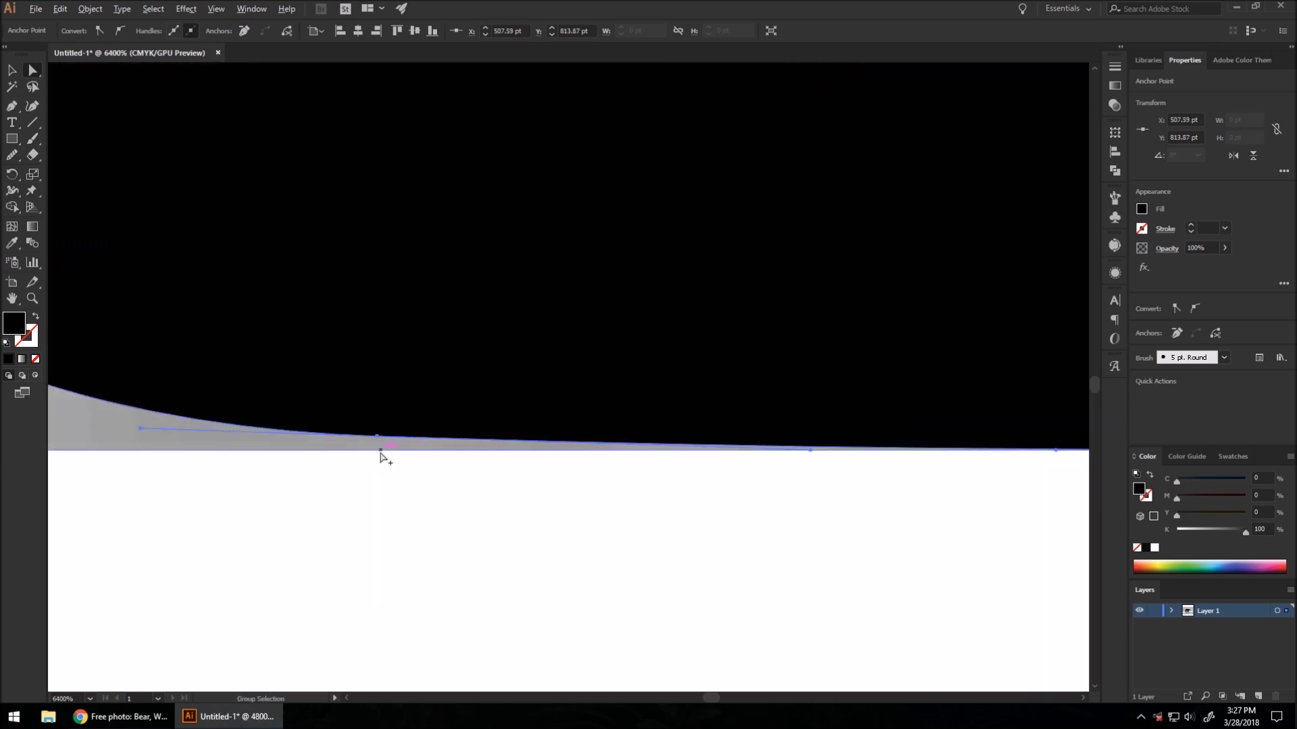
scroll(383, 456, up, 5)
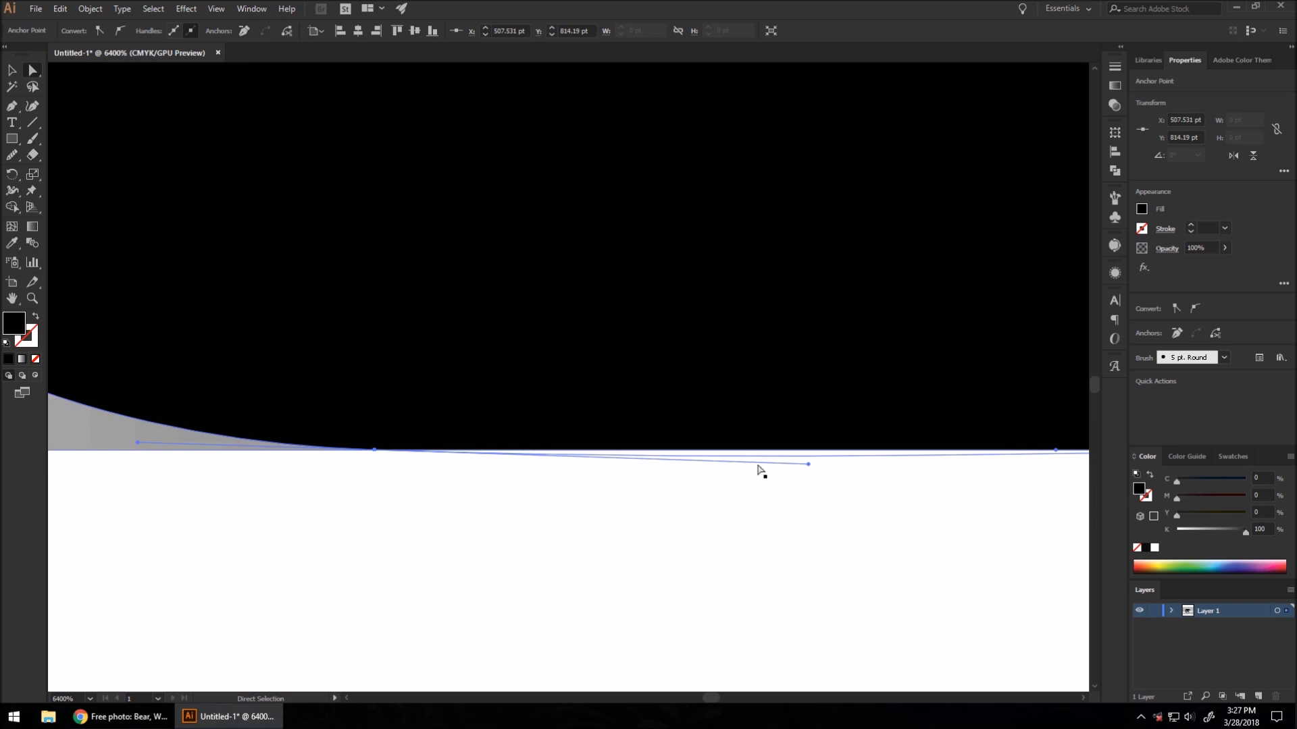
drag(808, 465, 811, 451)
scroll(478, 432, down, 5)
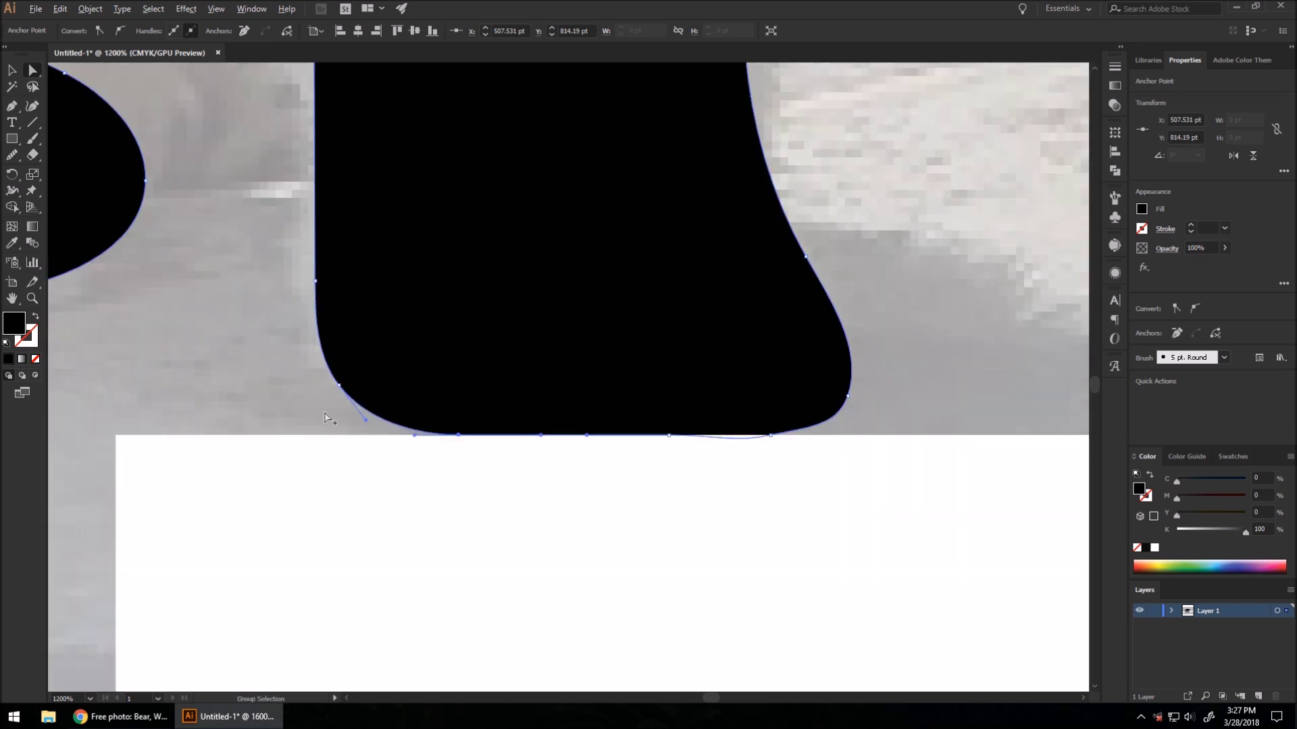
click(770, 437)
scroll(765, 449, up, 3)
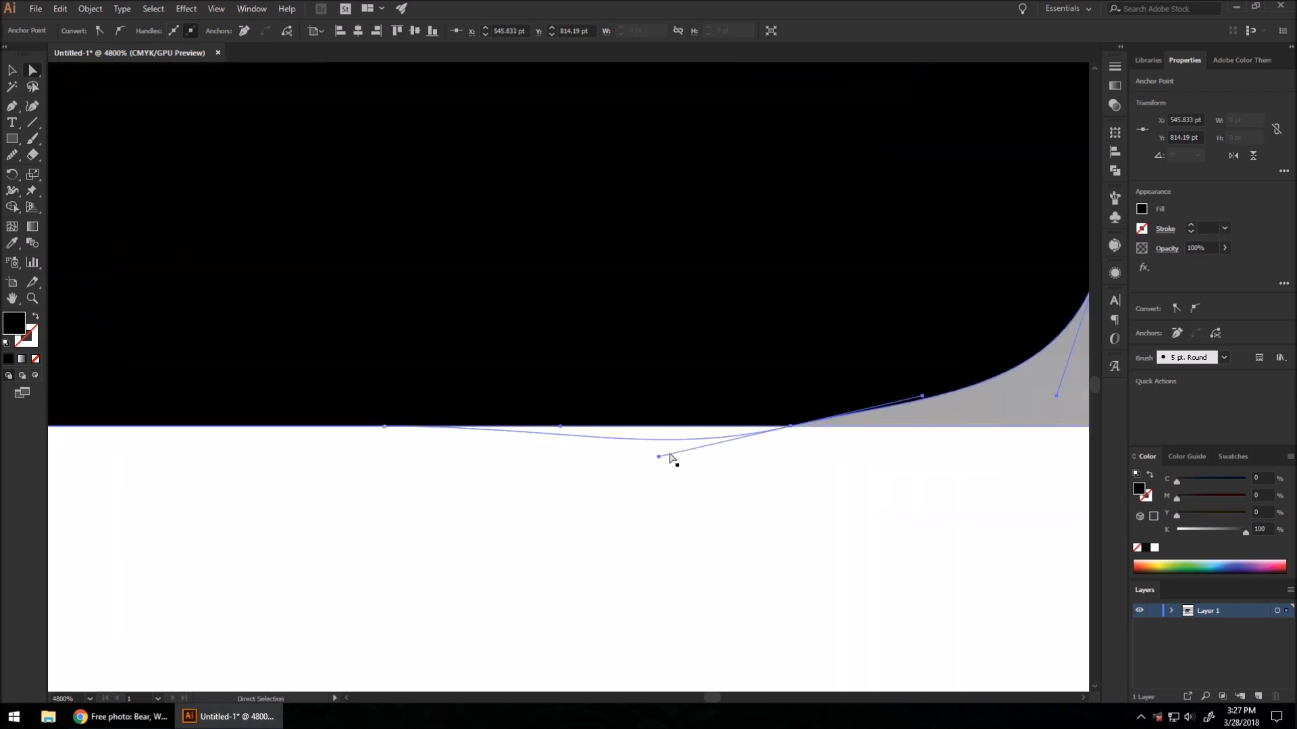
drag(668, 455, 633, 428)
scroll(632, 427, down, 6)
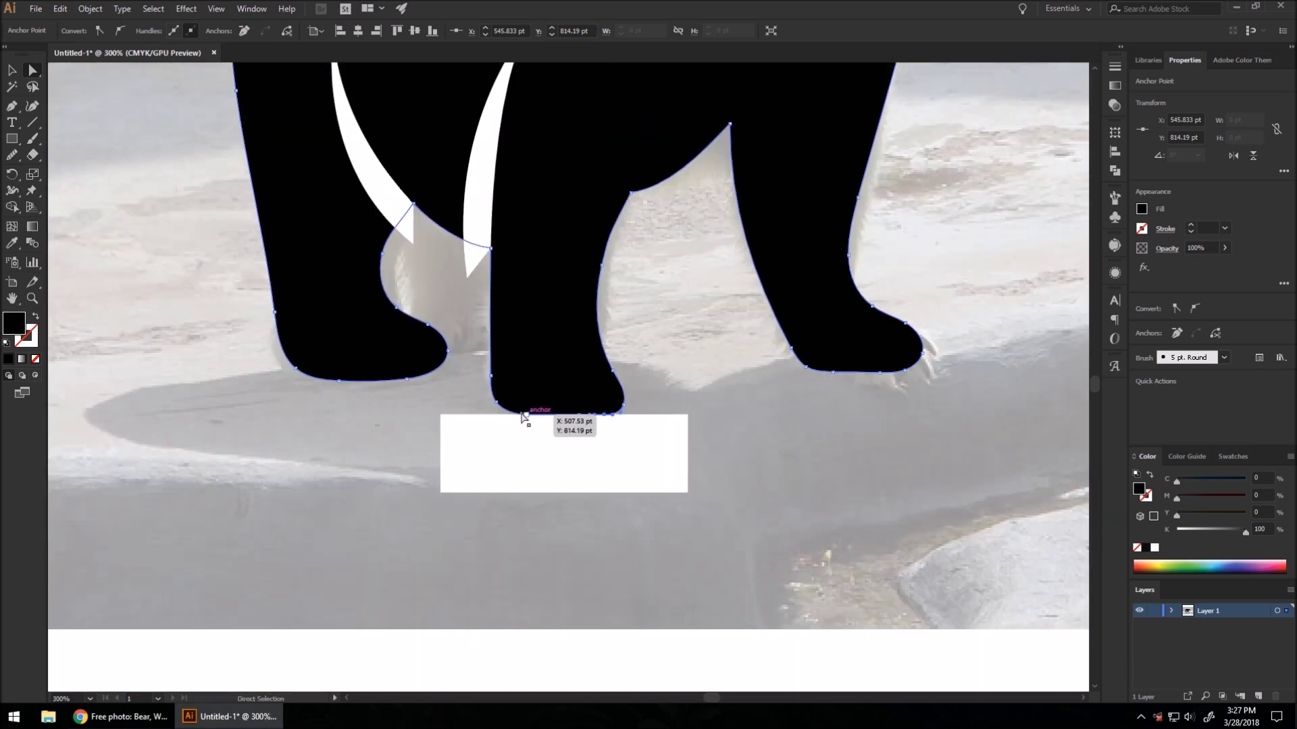
Move the white rectangle beneath the hind paw, with its upper edge along the paw's sole.
key(v)
drag(523, 460, 309, 428)
scroll(309, 428, up, 5)
drag(614, 604, 626, 581)
Flatten the hind sole by leveling the heel anchor's handle and lowering the toe-side anchor onto the rectangle's edge at about Y 797.86 pt.
click(602, 426)
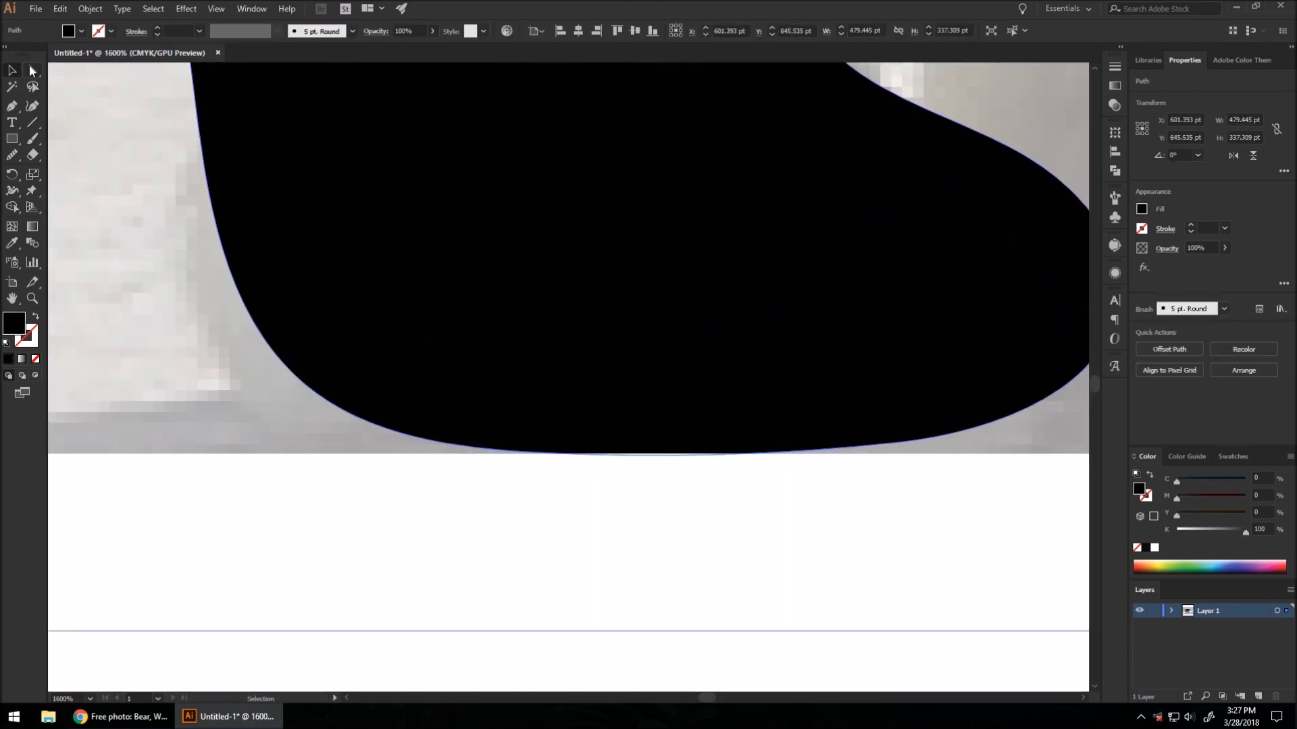
click(31, 70)
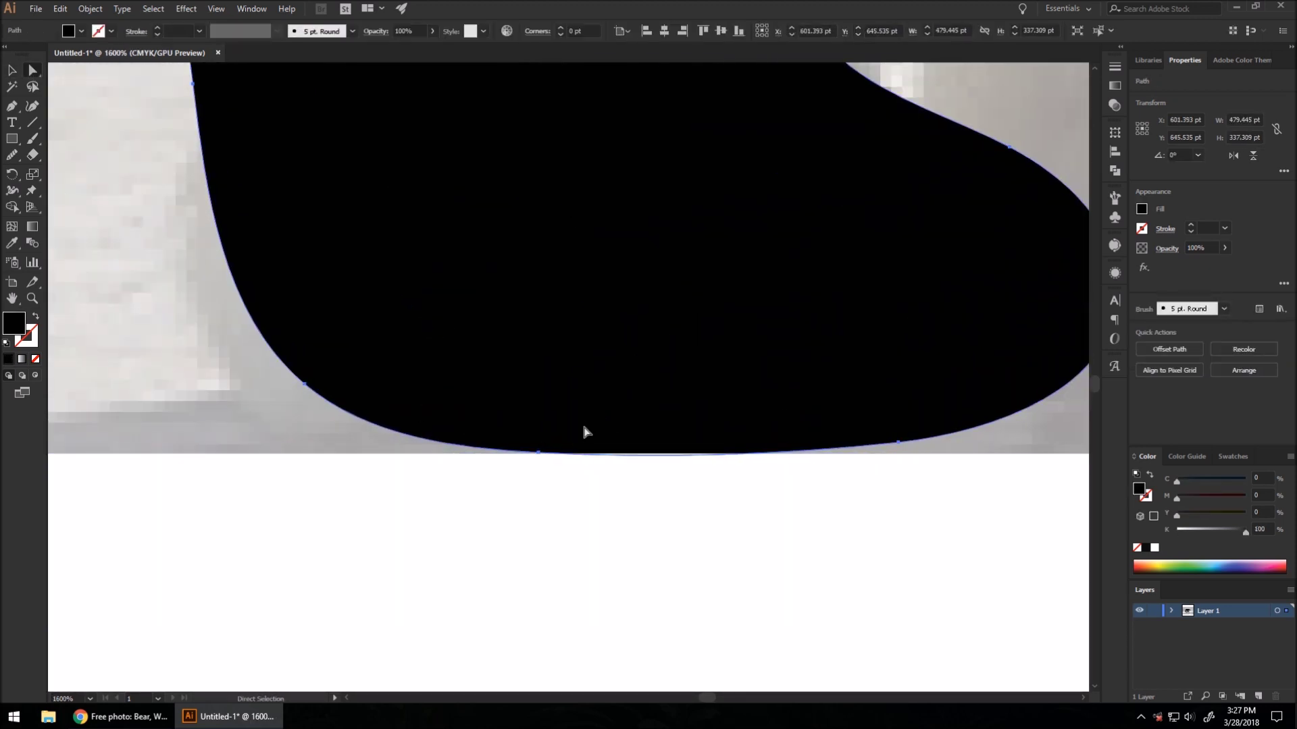
click(540, 455)
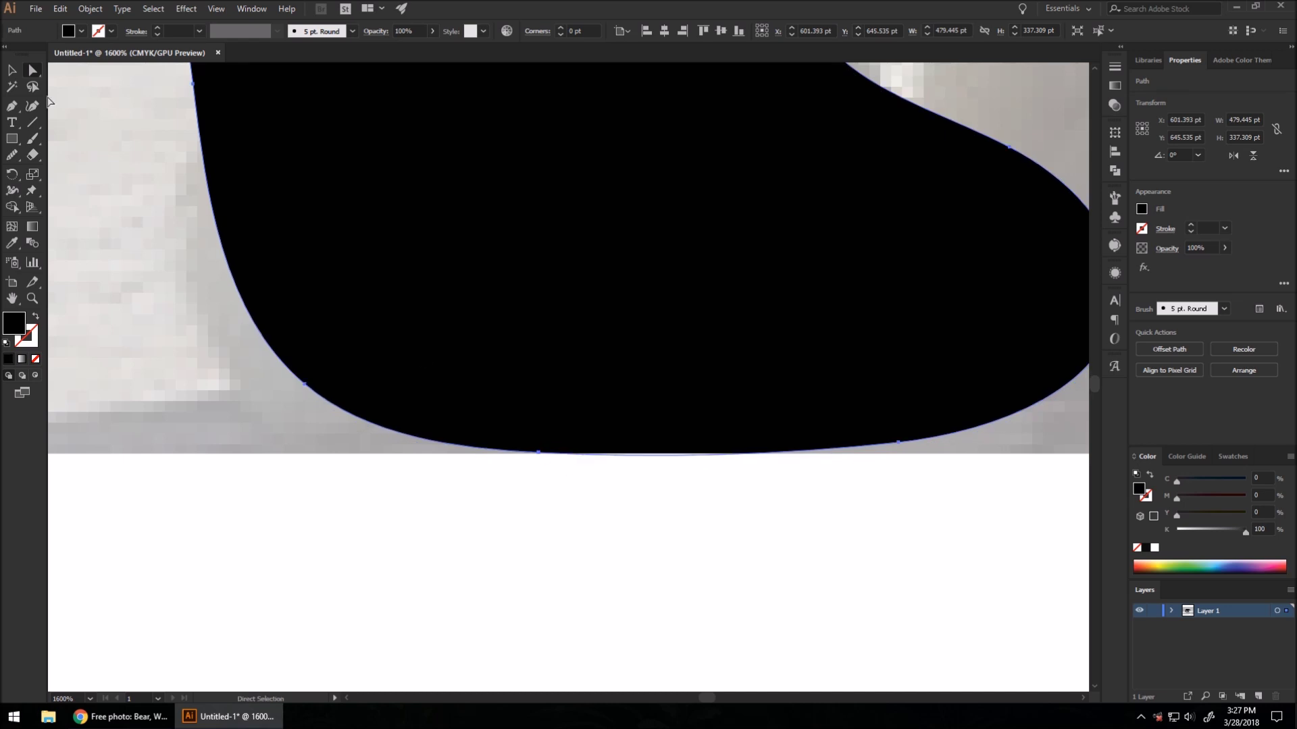
click(539, 453)
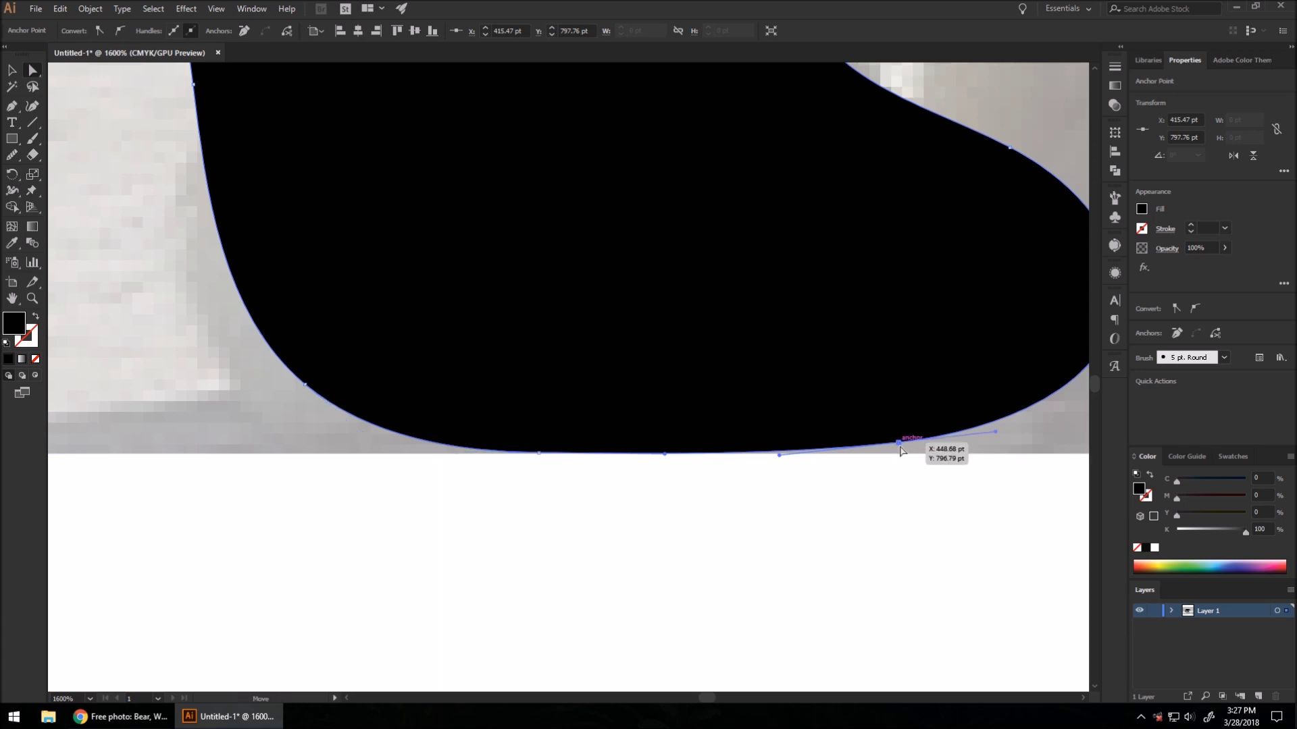
drag(899, 443, 900, 454)
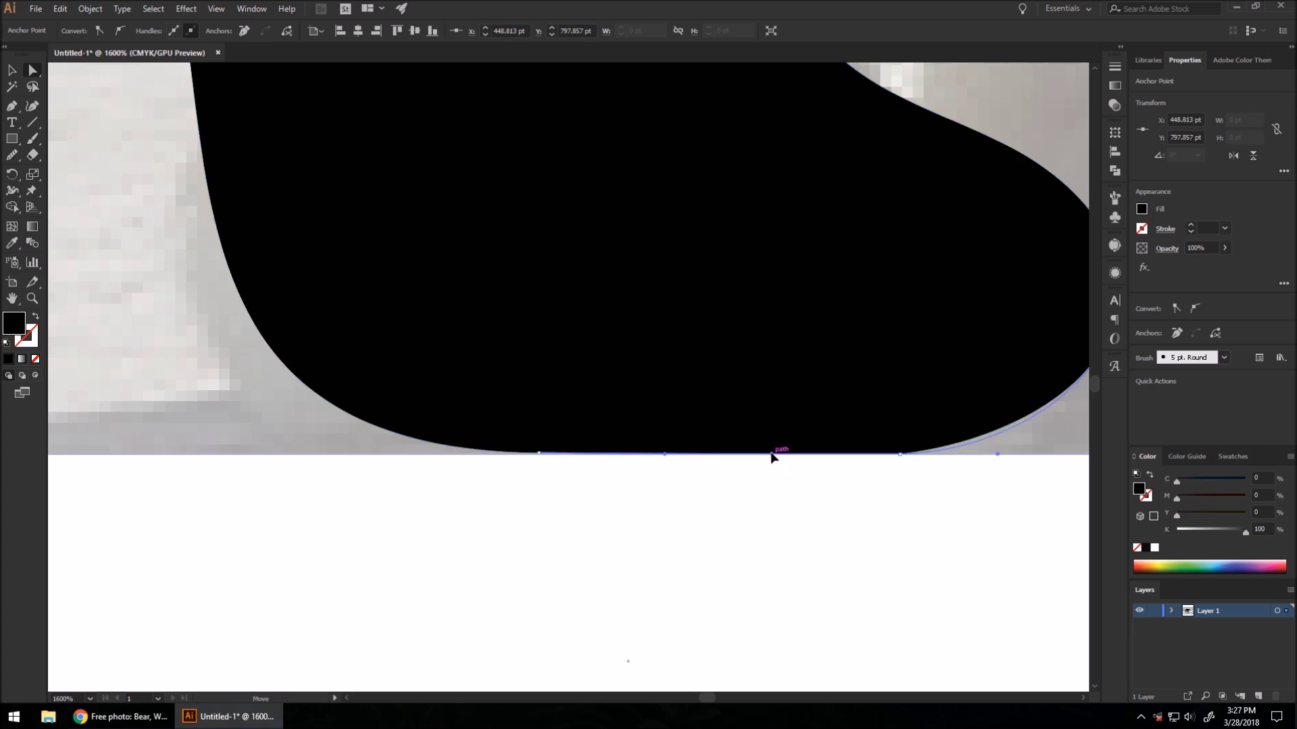
scroll(533, 399, down, 4)
scroll(327, 358, down, 3)
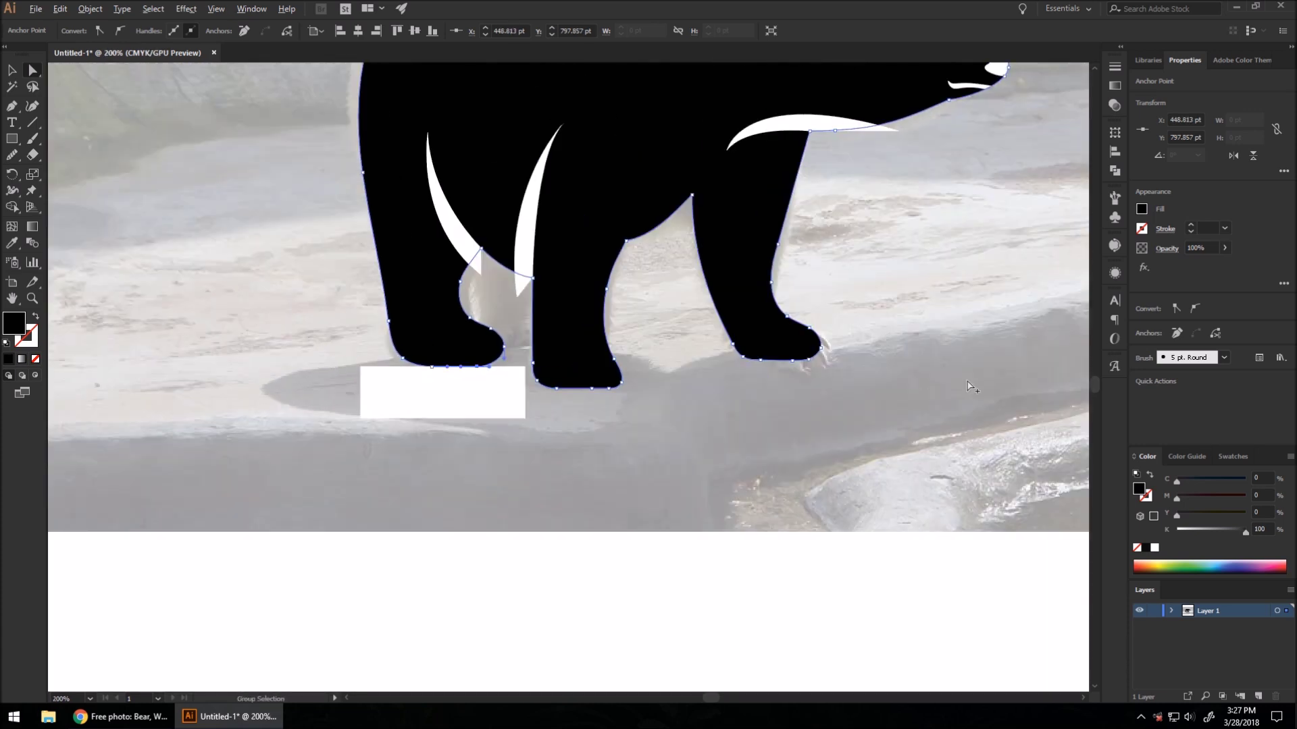
Move the white rectangle just beneath the far front paw's sole, and select the bear silhouette.
scroll(937, 331, up, 1)
key(v)
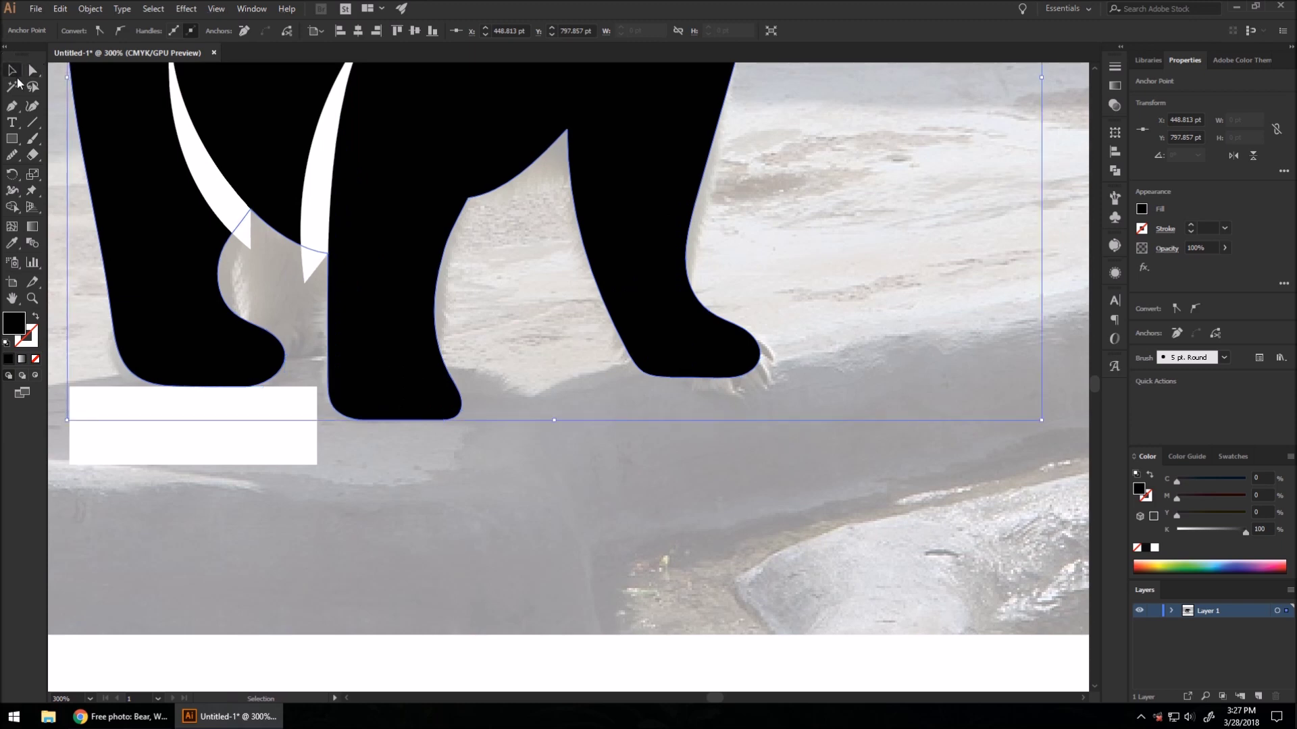
drag(232, 433, 737, 419)
scroll(733, 480, up, 3)
mouse_move(732, 481)
mouse_down()
mouse_move(738, 521)
mouse_move(734, 497)
mouse_up()
click(902, 376)
click(699, 405)
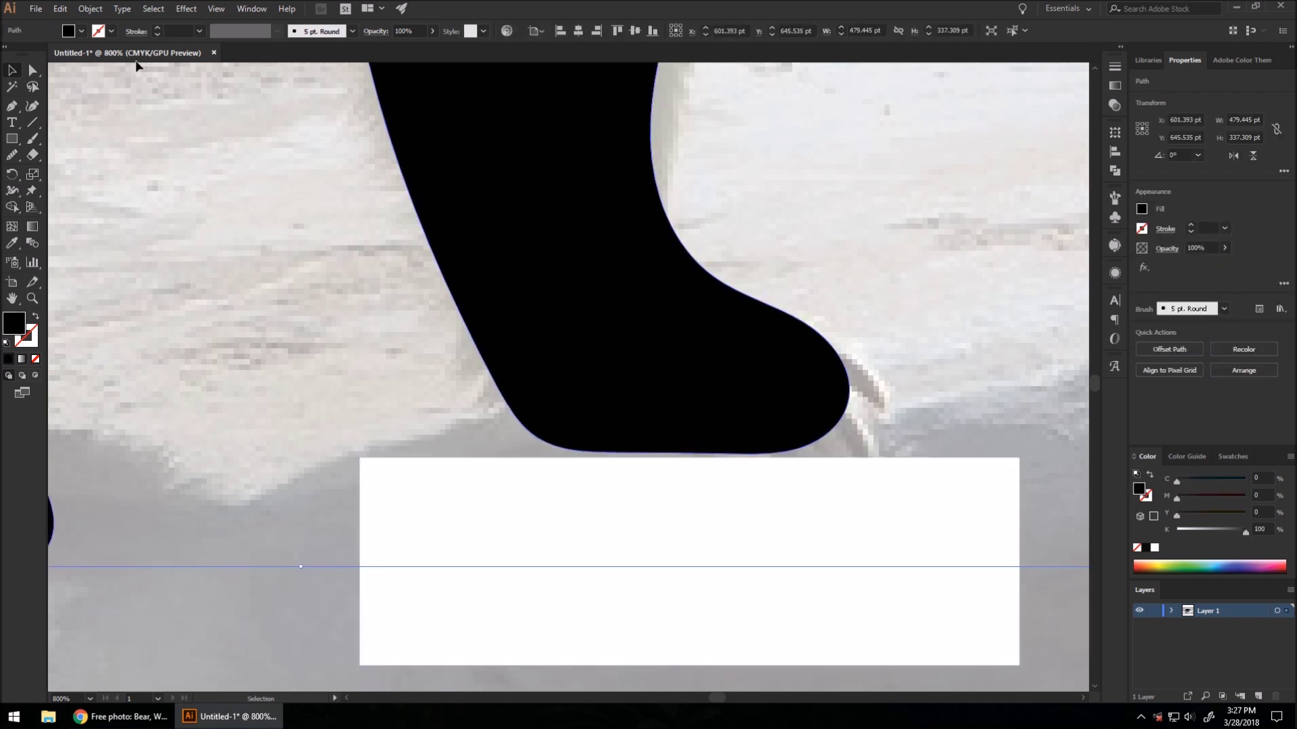
Flatten the far front sole by placing both sole anchors on the rectangle's edge at Y 794.19 pt and leveling their inner handles.
click(33, 70)
scroll(755, 484, up, 3)
drag(723, 432, 711, 431)
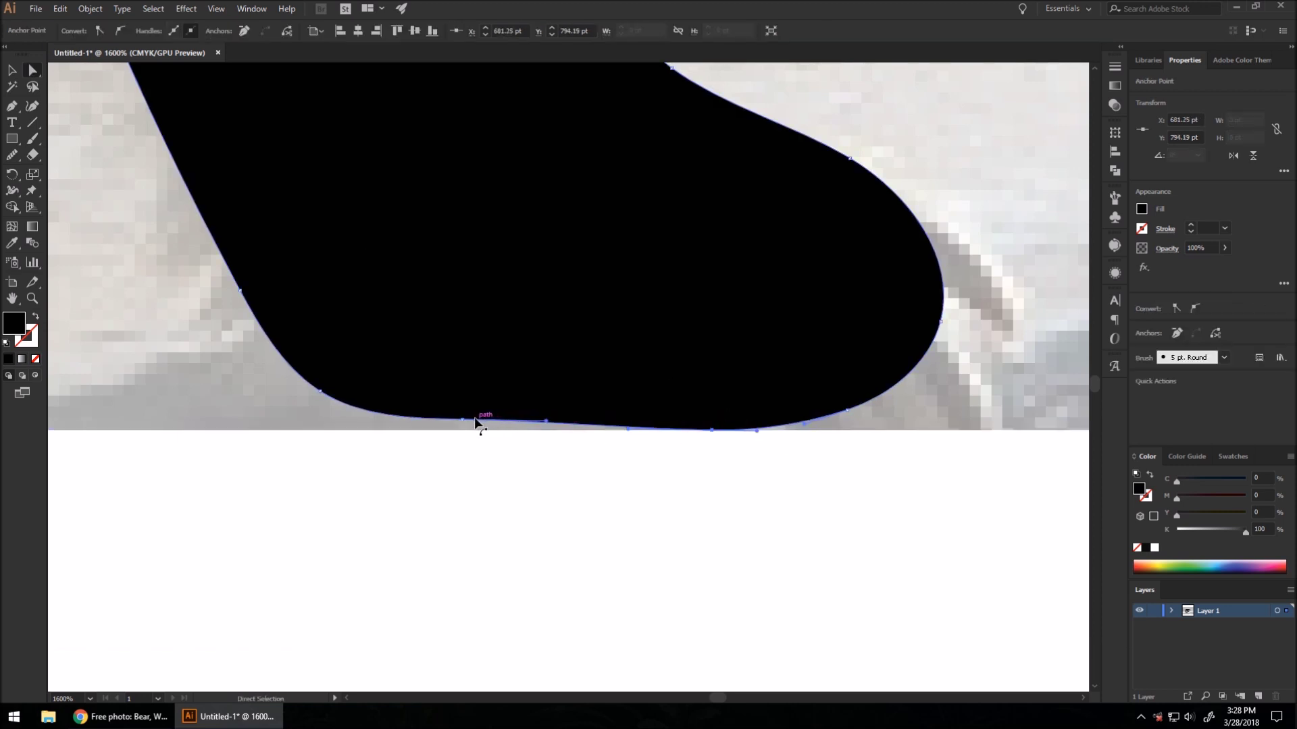
drag(474, 419, 464, 430)
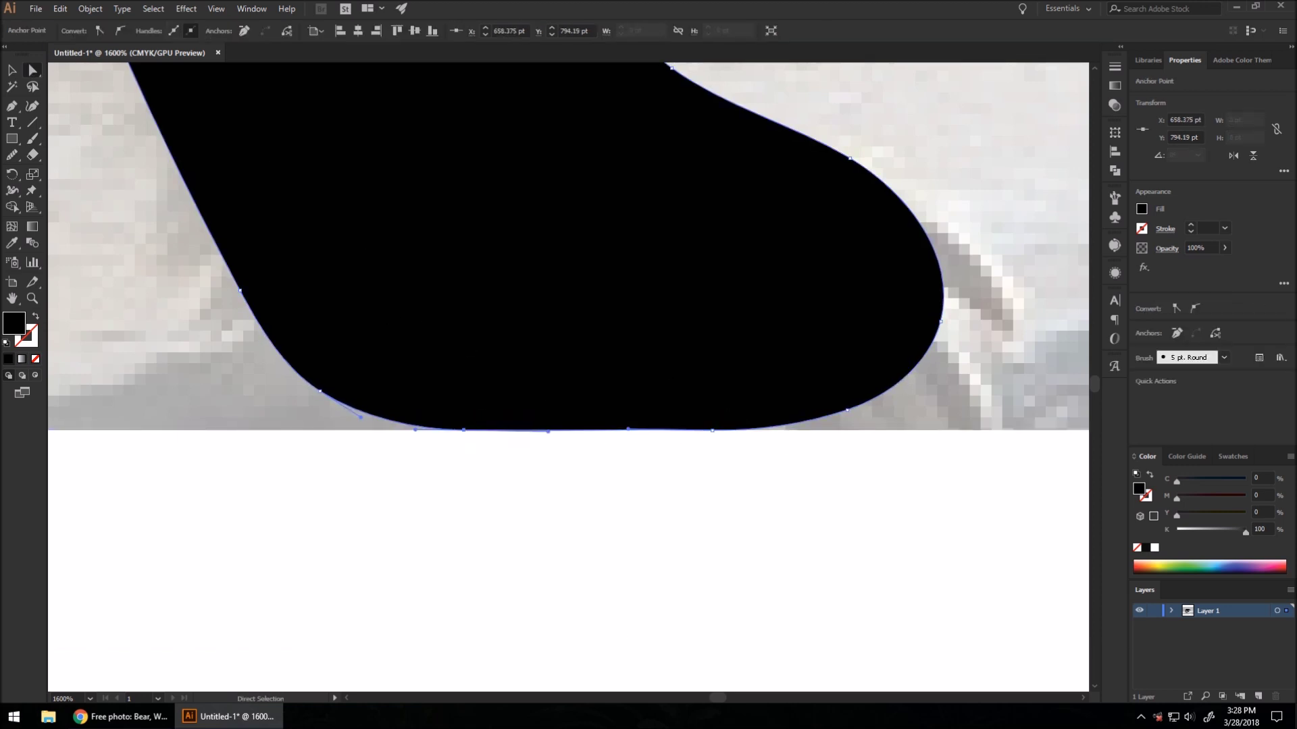
mouse_move(549, 436)
mouse_down()
mouse_move(549, 414)
mouse_move(553, 431)
mouse_up()
click(712, 430)
mouse_move(628, 430)
mouse_down()
mouse_move(623, 444)
mouse_move(623, 429)
mouse_up()
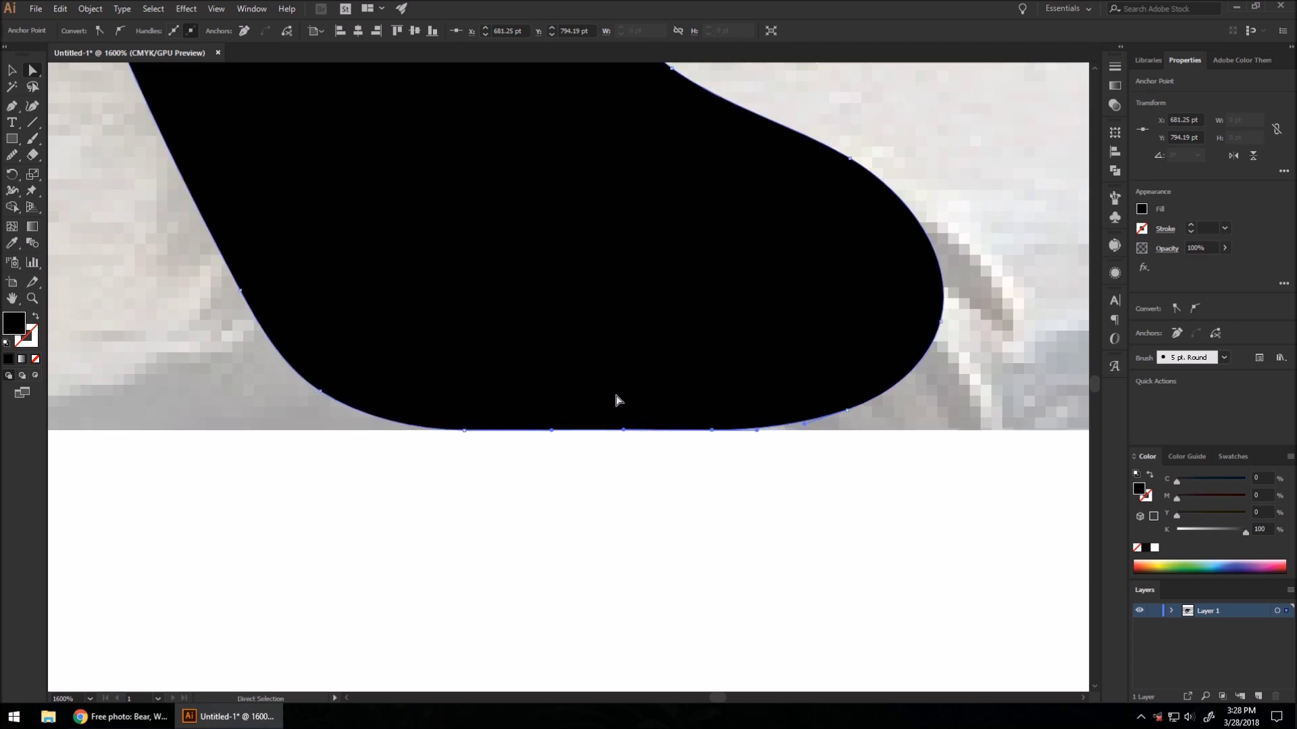
scroll(566, 384, down, 3)
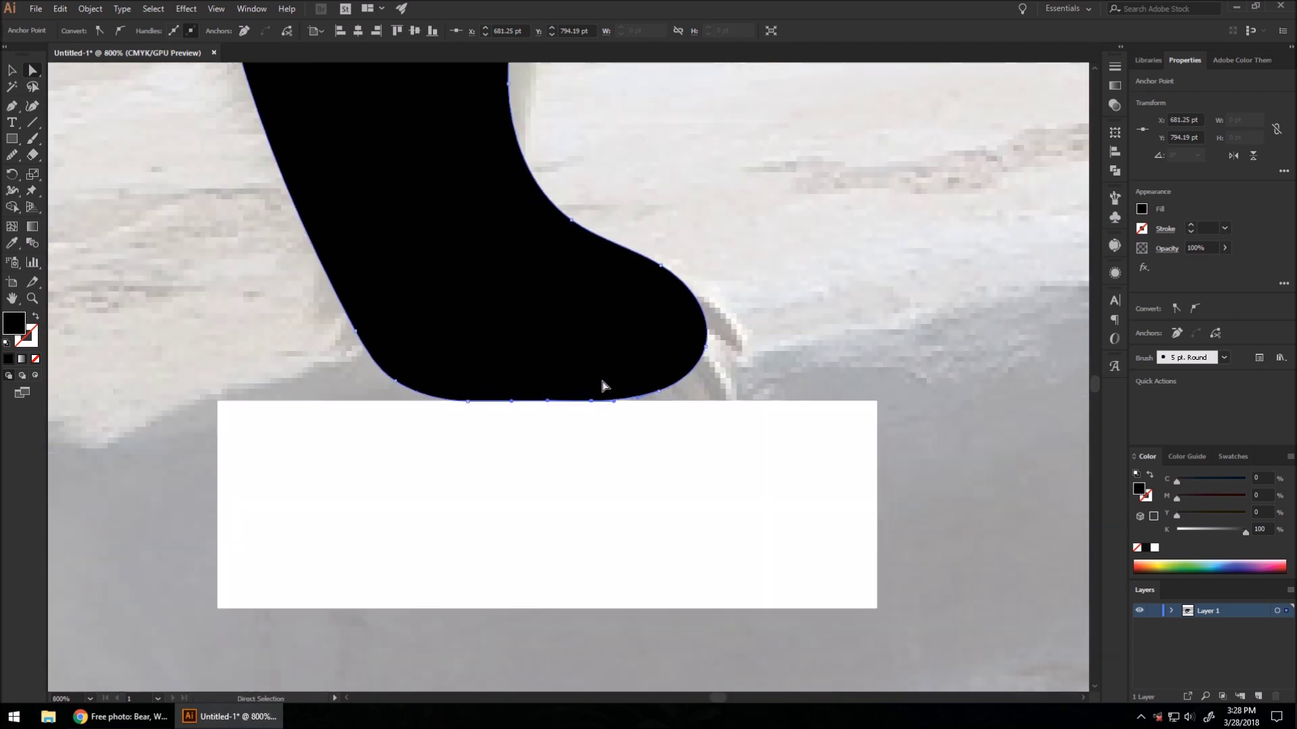
Delete the white guide rectangle beneath the far front paw.
click(13, 72)
click(878, 265)
scroll(770, 341, down, 5)
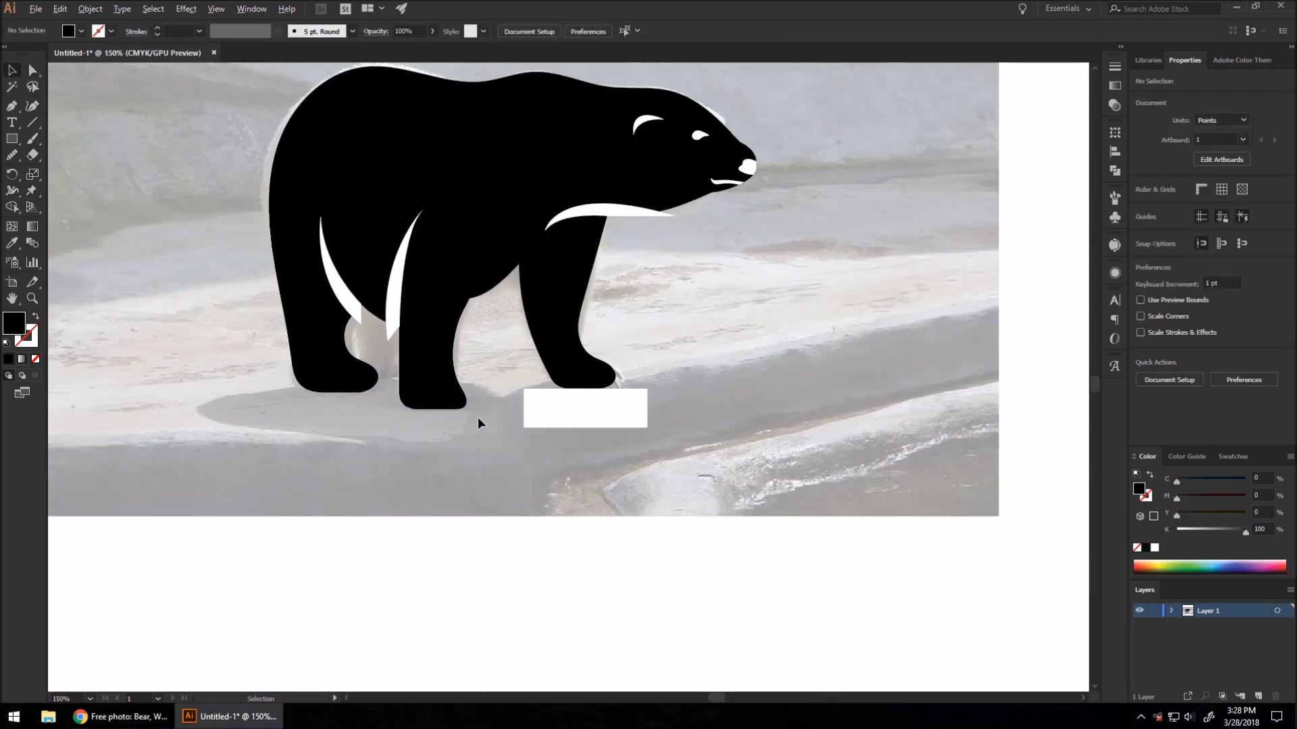
scroll(622, 420, down, 2)
scroll(694, 298, up, 2)
drag(592, 477, 861, 418)
key(Delete)
scroll(670, 414, down, 2)
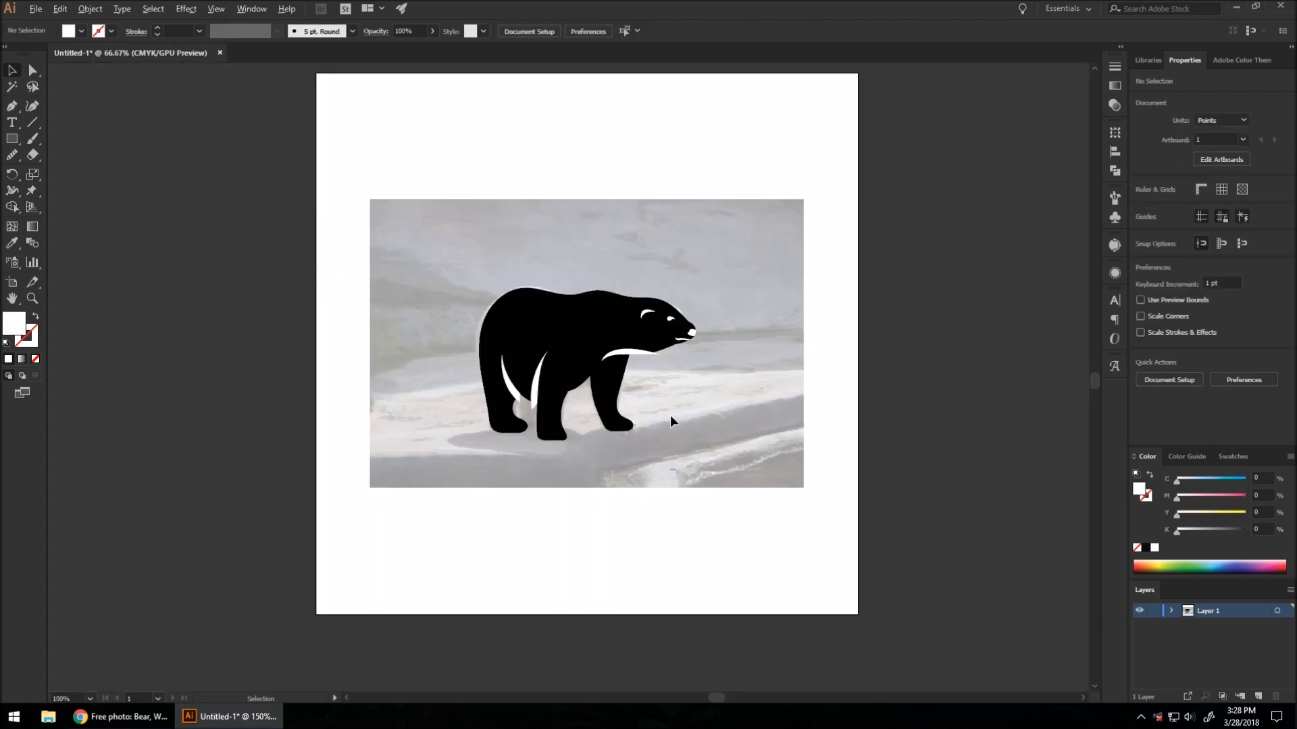
Move the bear photo off the artboard so only the silhouette remains on it, and clear the selection.
scroll(671, 417, down, 1)
click(709, 427)
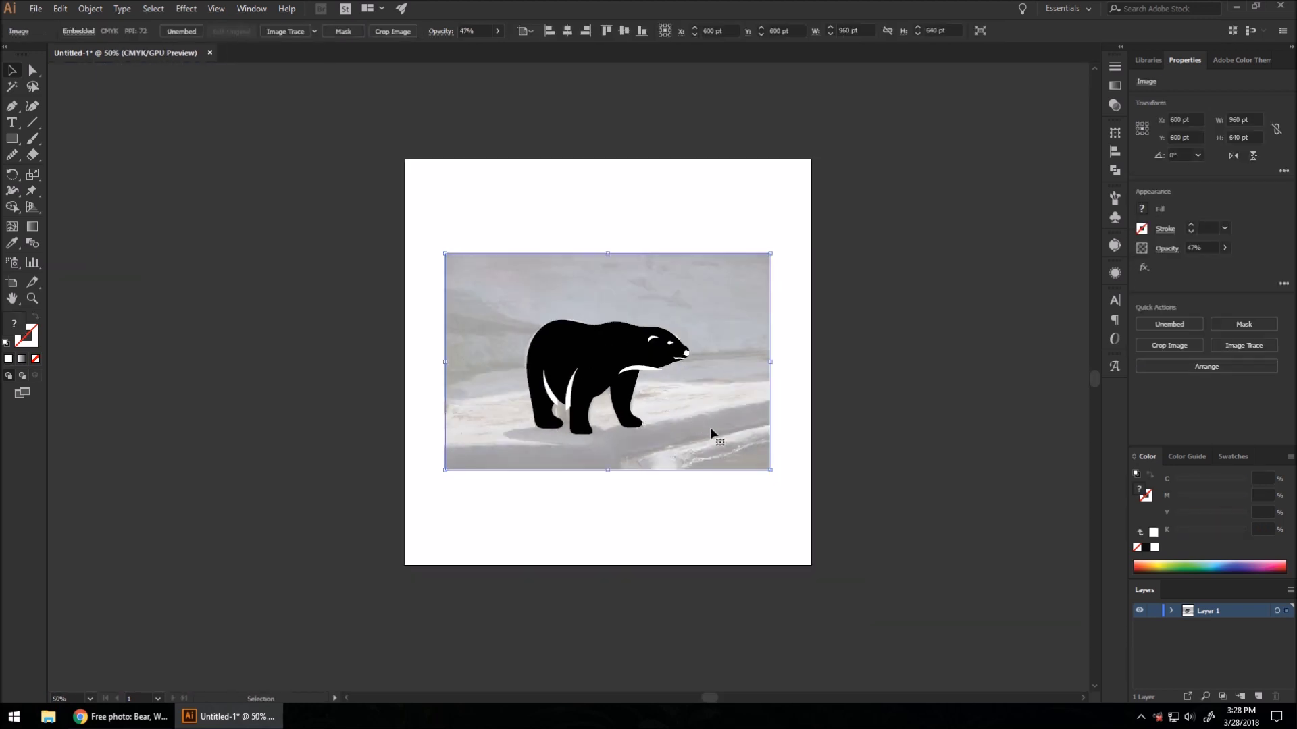
click(880, 489)
drag(747, 422, 1056, 530)
drag(840, 490, 957, 409)
click(793, 432)
scroll(641, 397, up, 2)
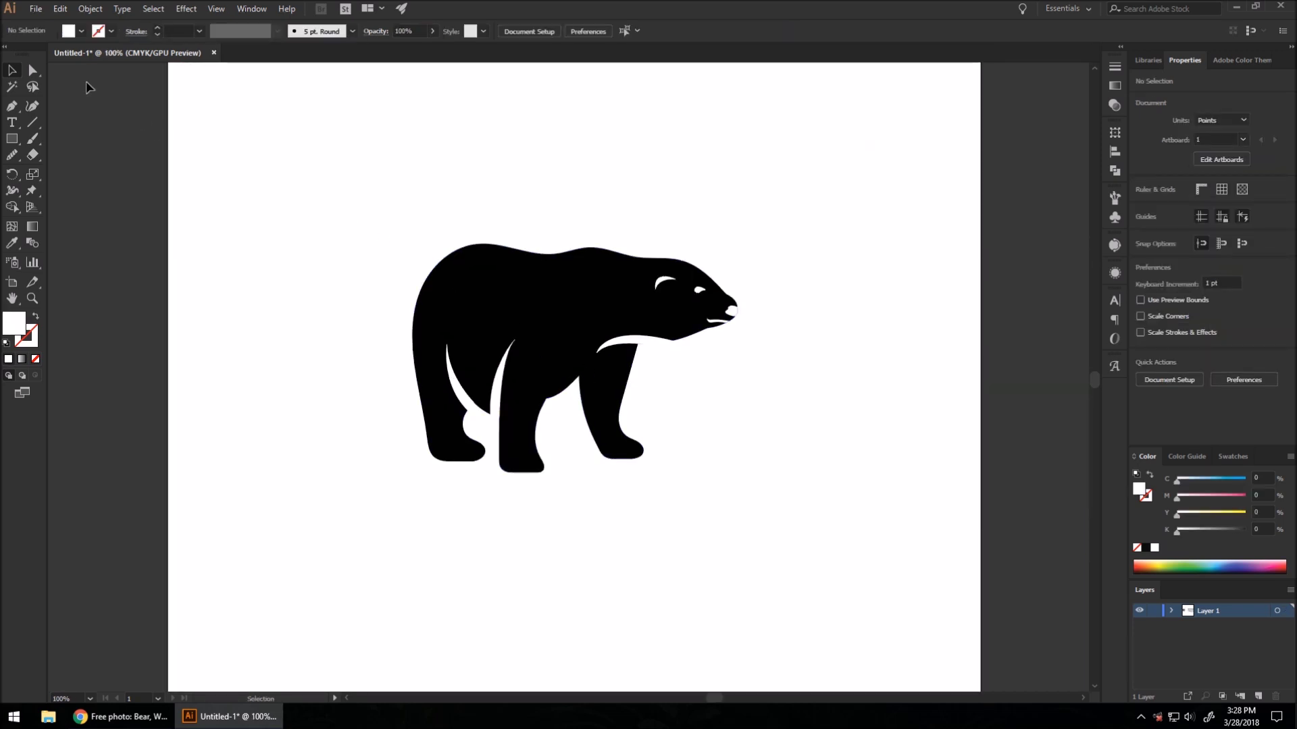
Use Shape Builder to cut the white chest, leg, nose, mouth and eye shapes out of the bear silhouette.
drag(382, 214, 851, 590)
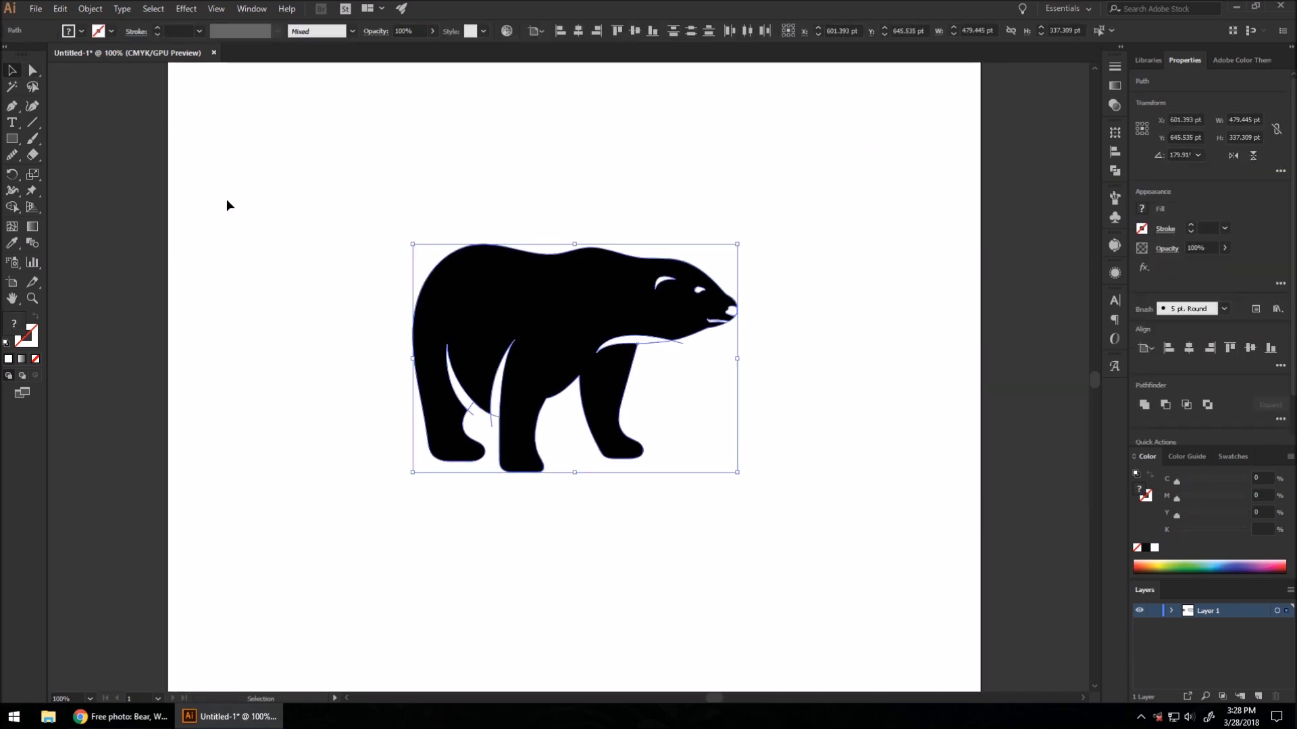
click(12, 207)
scroll(630, 367, up, 2)
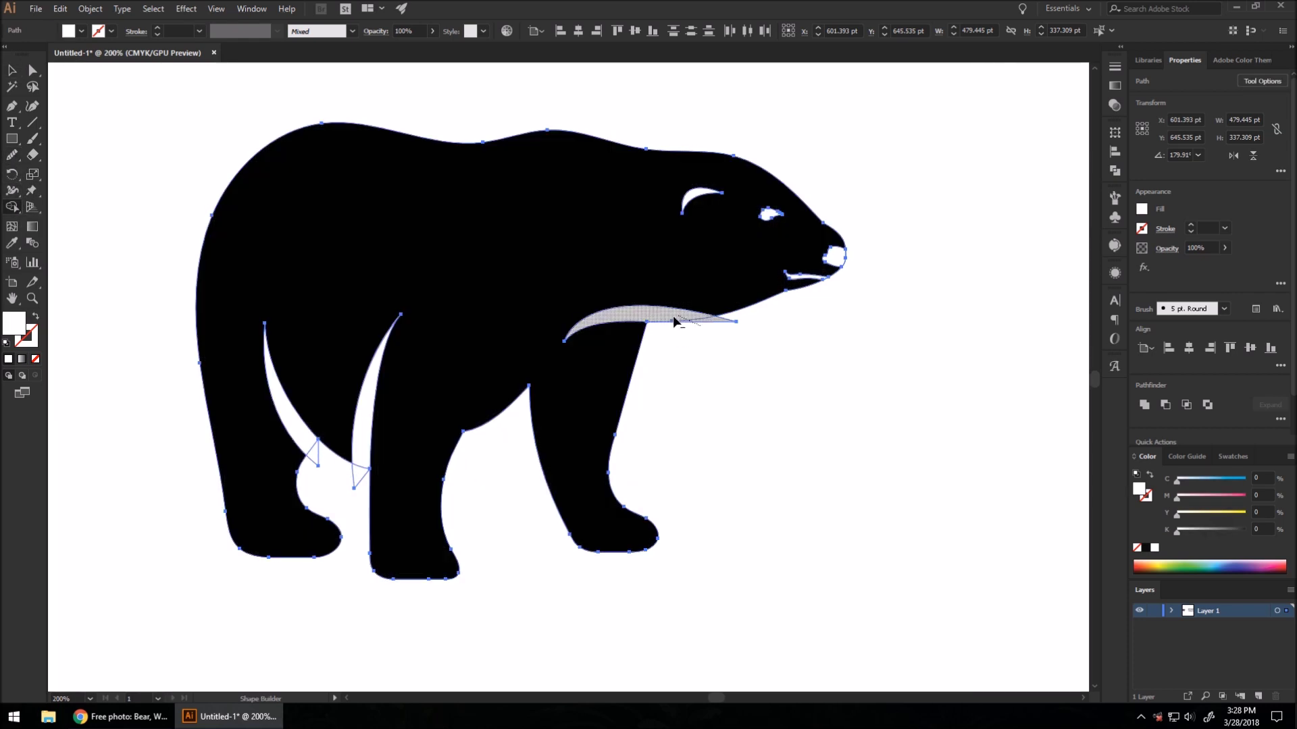
scroll(331, 474, up, 2)
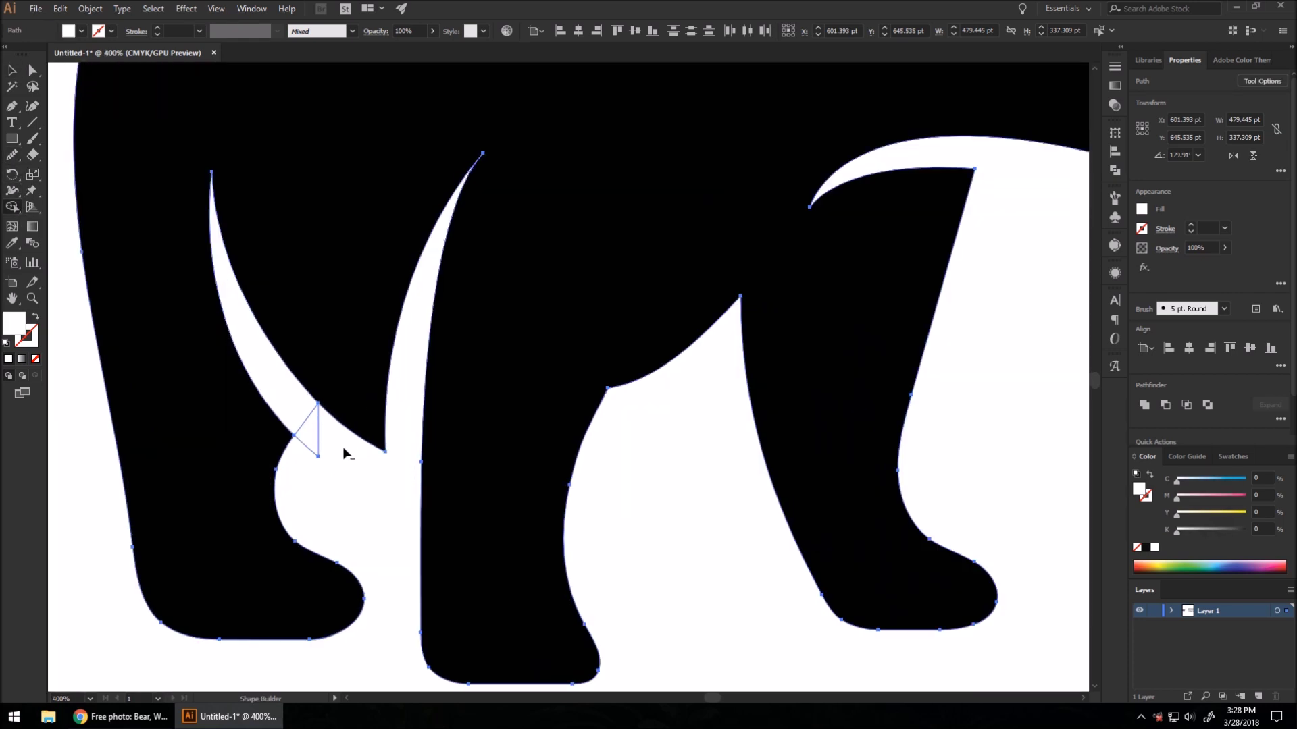
scroll(281, 382, down, 4)
scroll(672, 262, up, 3)
scroll(673, 262, up, 3)
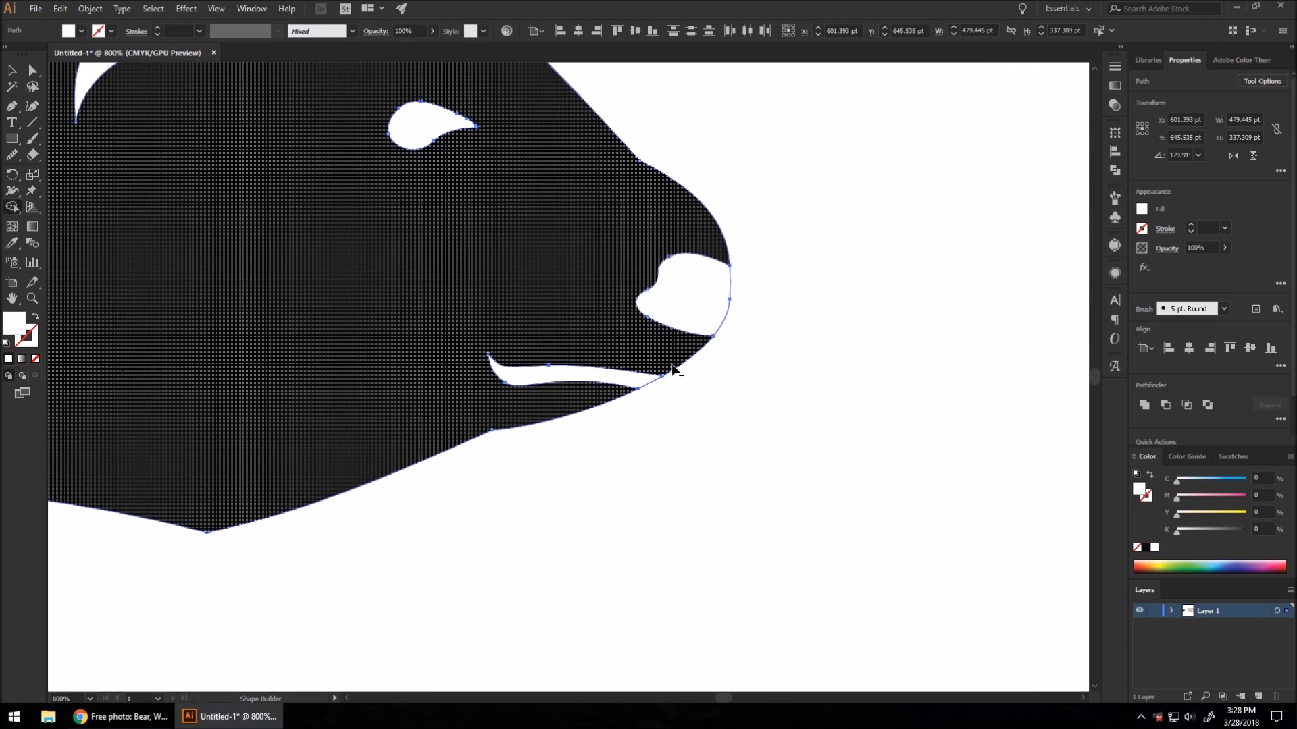
scroll(690, 298, down, 2)
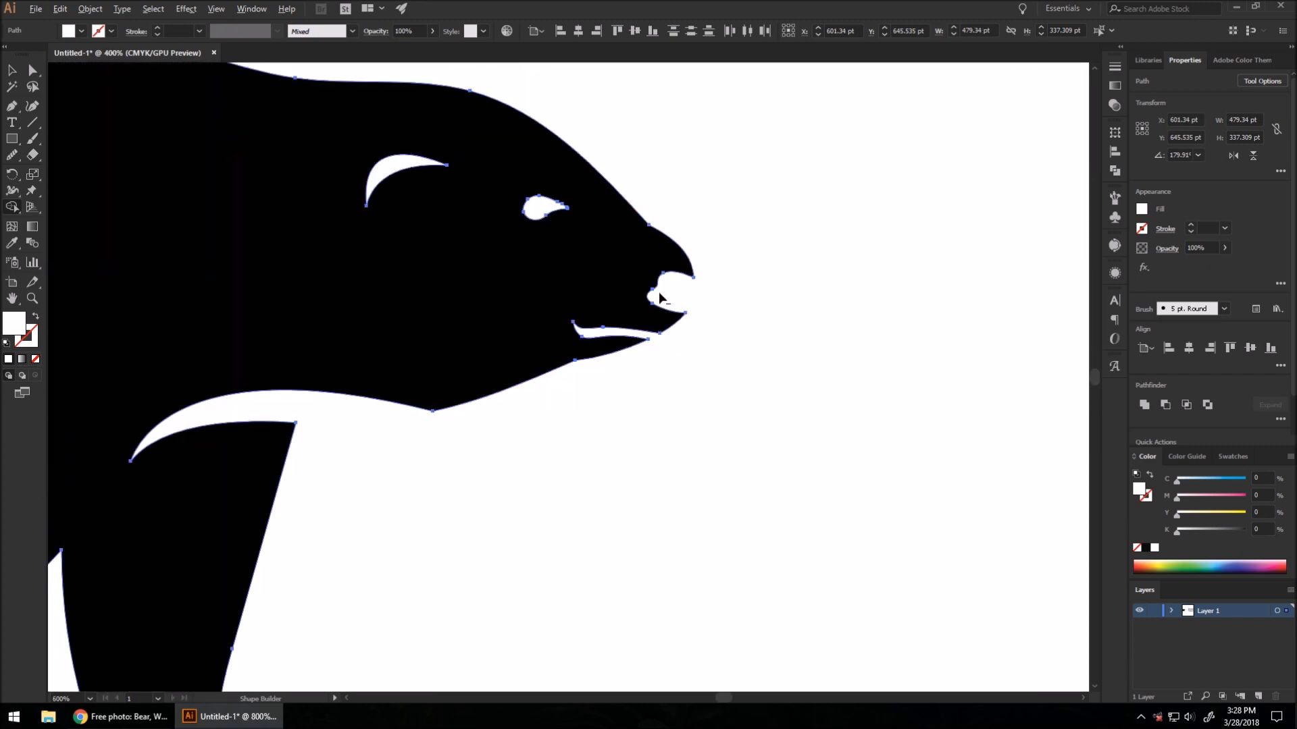
click(539, 210)
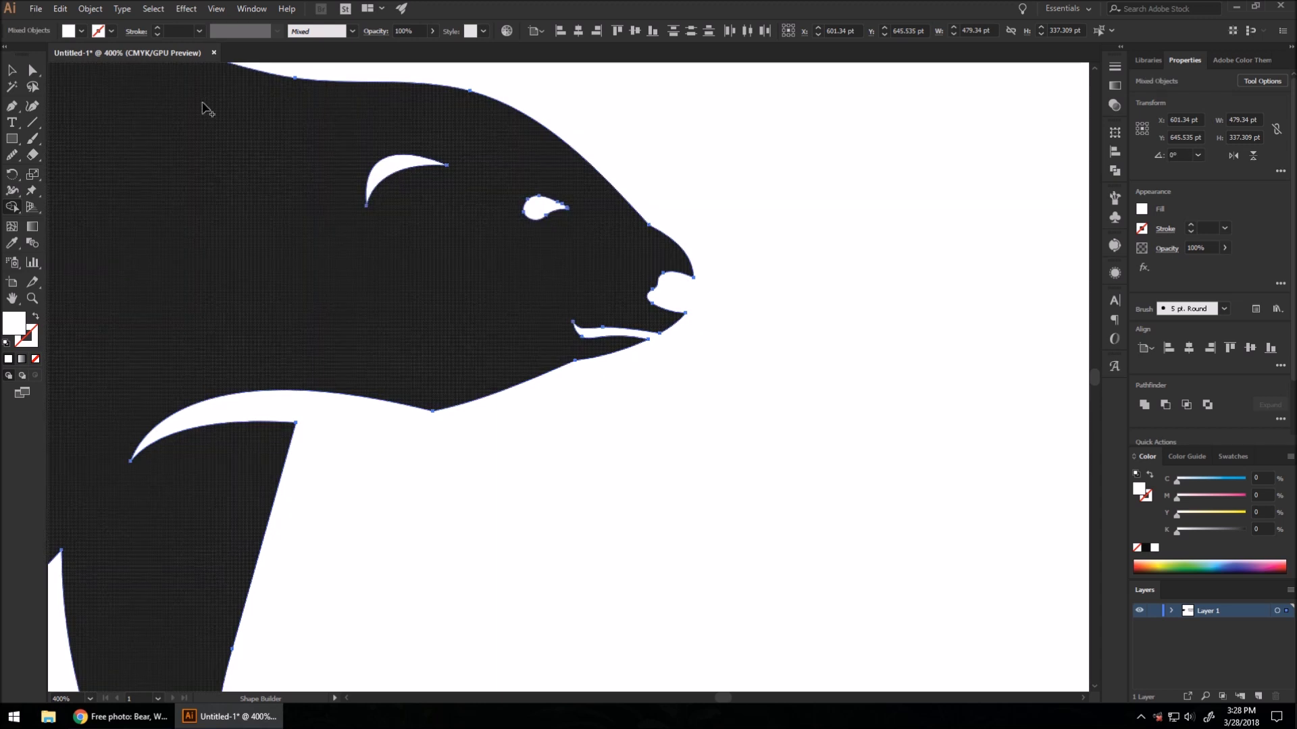
click(12, 70)
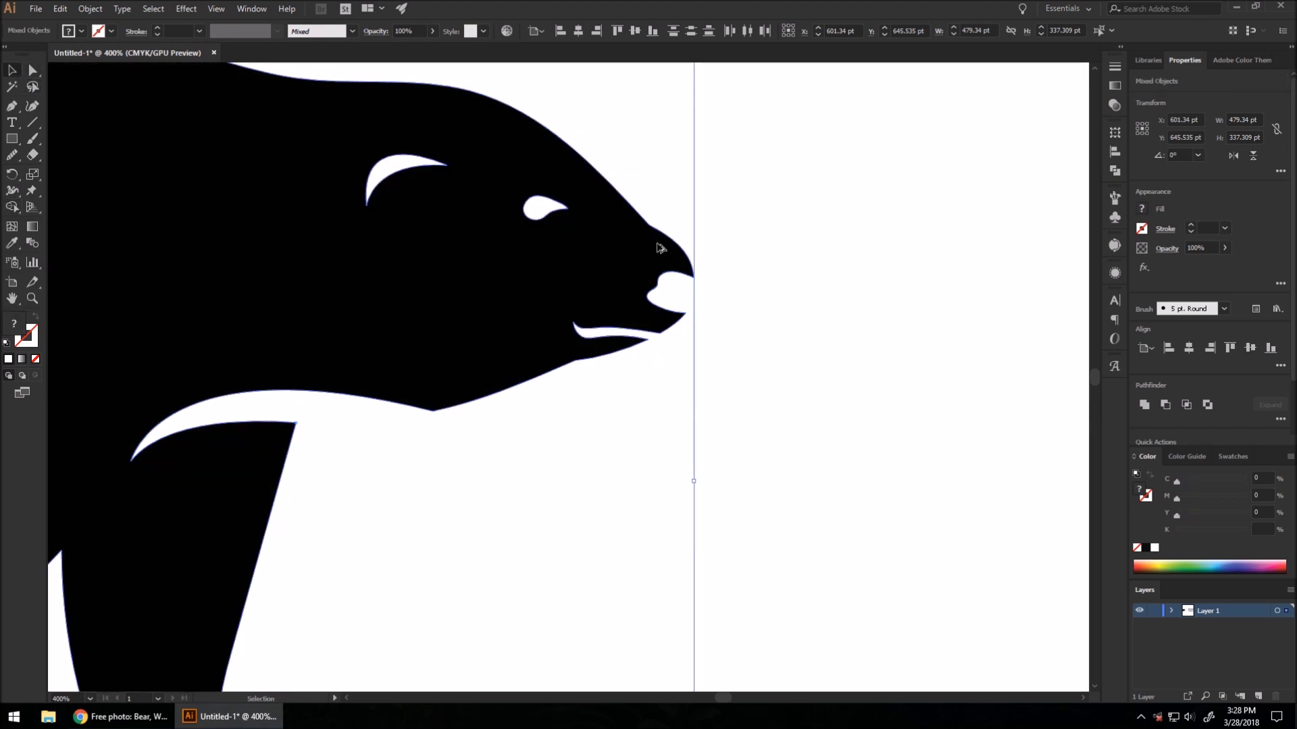
scroll(660, 248, down, 2)
scroll(735, 293, down, 2)
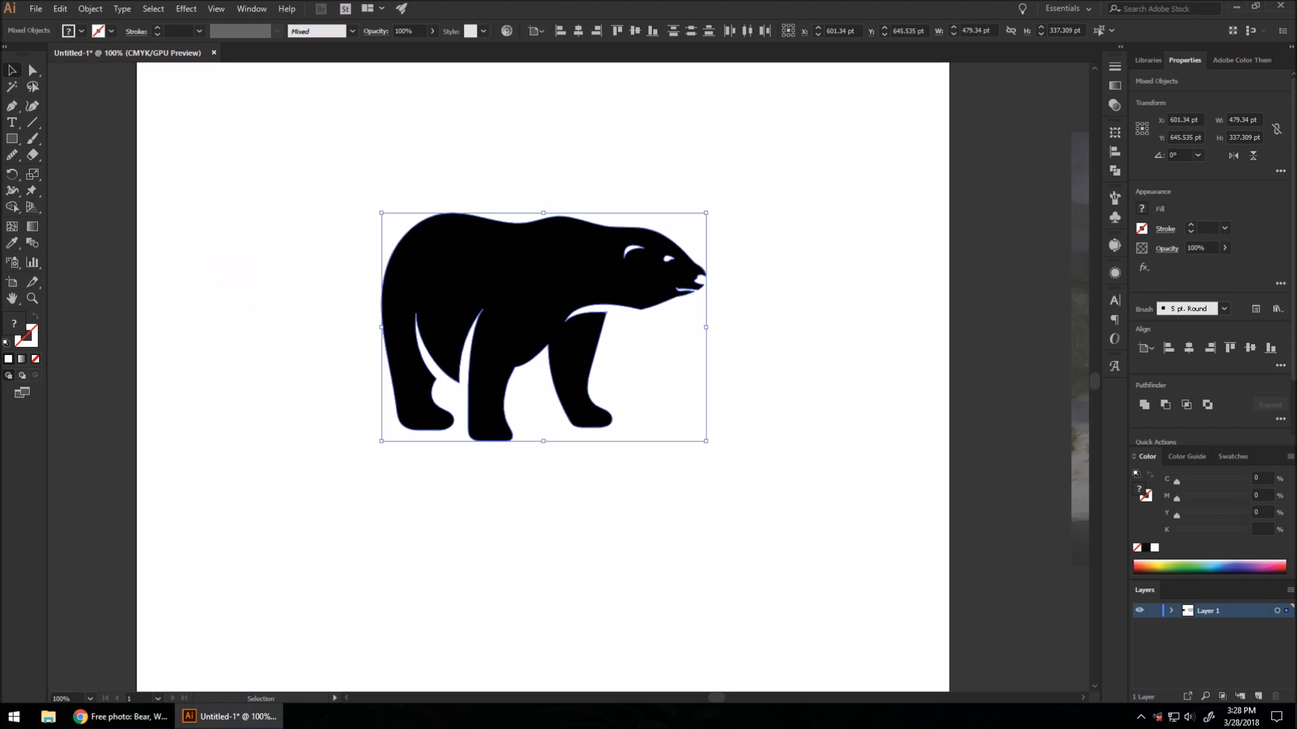
click(590, 521)
scroll(604, 359, up, 1)
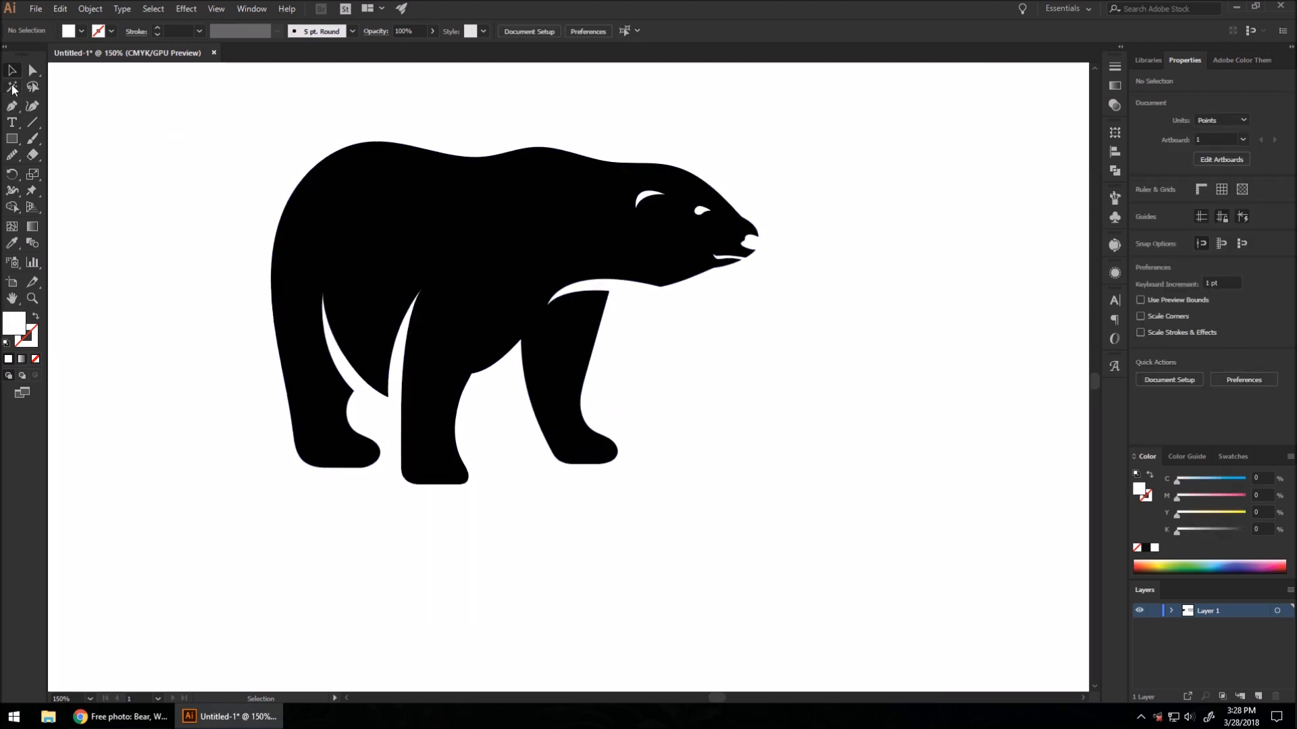
Round the sharp throat corner beneath the head with the Smooth tool, keeping its Fidelity at the middle setting.
drag(726, 358, 226, 211)
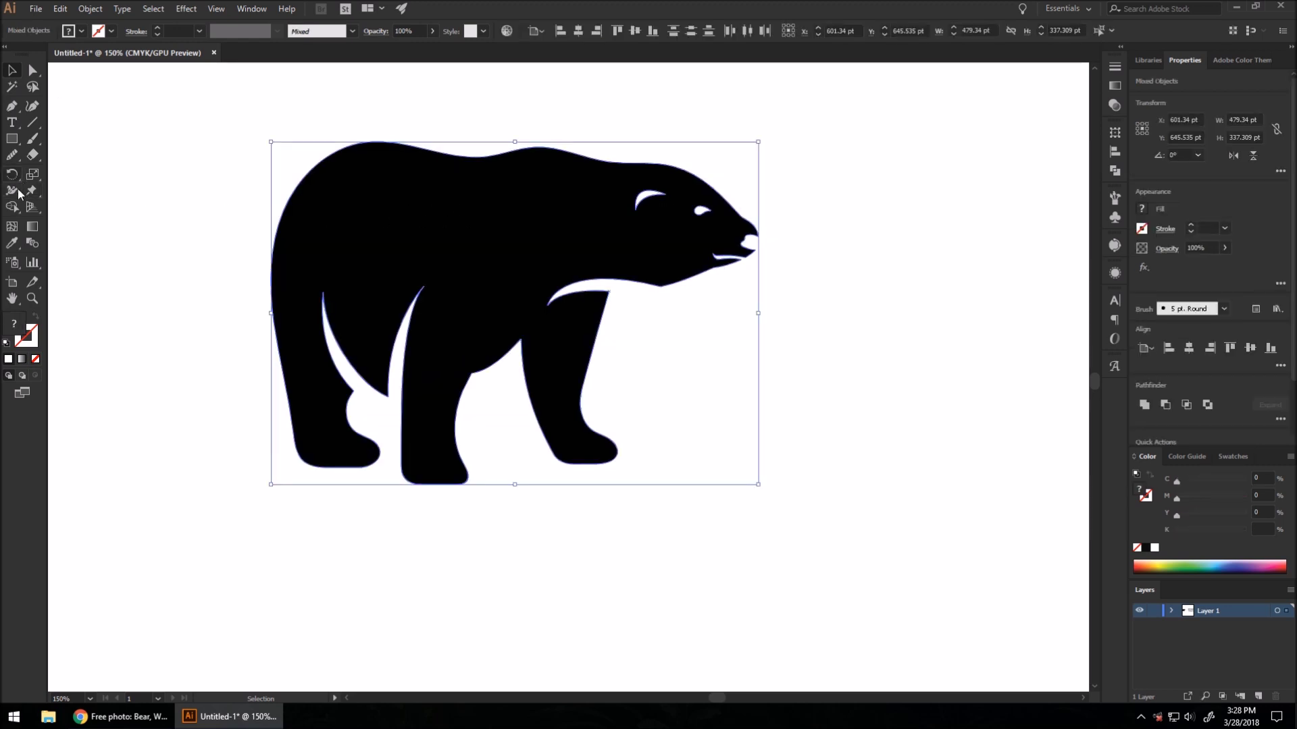
click(13, 156)
scroll(594, 256, up, 2)
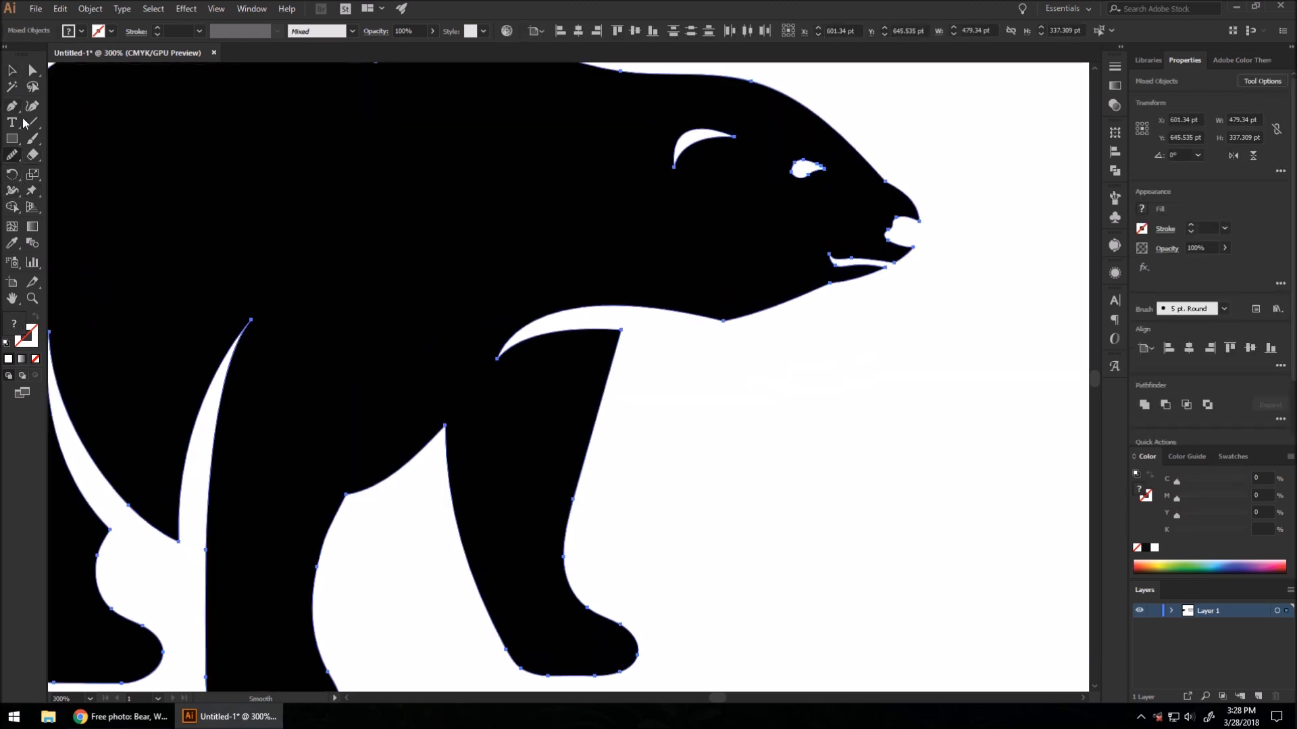
mouse_move(686, 317)
mouse_down()
mouse_move(649, 309)
mouse_move(756, 319)
mouse_up()
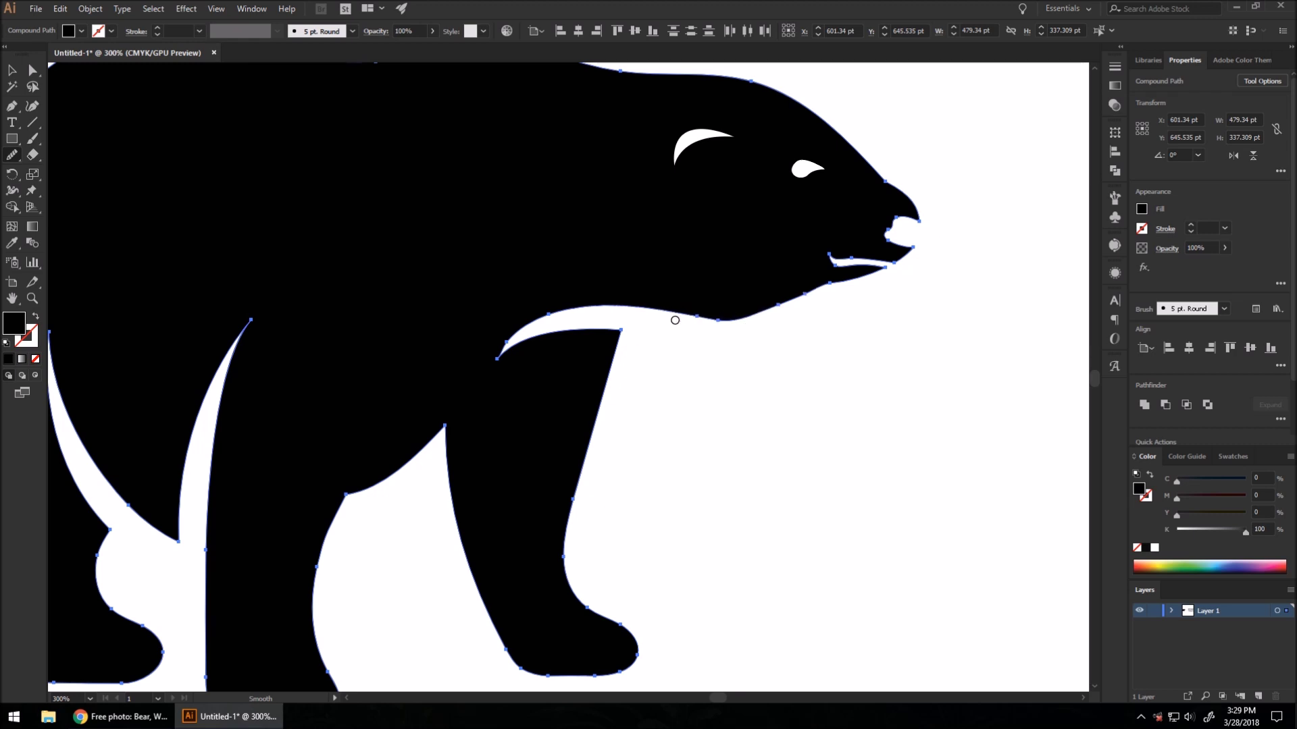
double_click(12, 160)
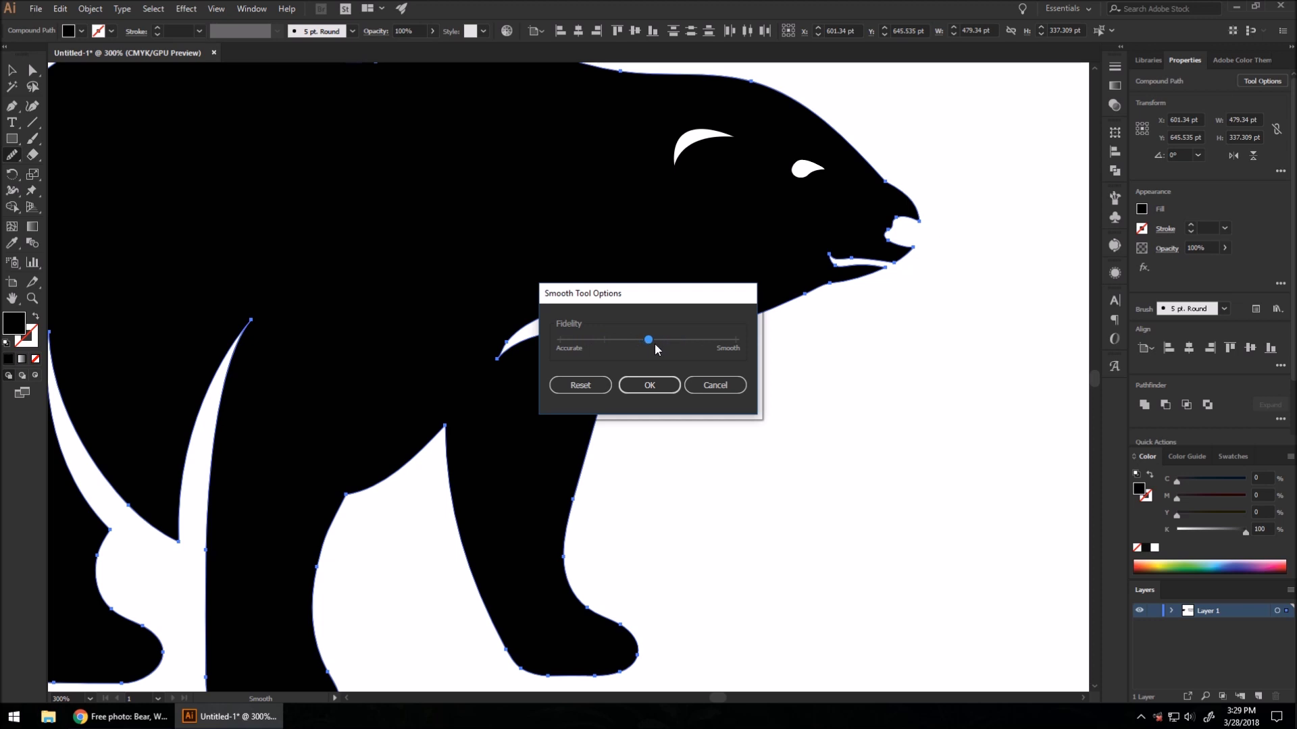
click(649, 386)
mouse_move(692, 318)
mouse_down()
mouse_move(672, 309)
mouse_move(736, 315)
mouse_move(642, 313)
mouse_move(743, 316)
mouse_up()
scroll(668, 308, down, 3)
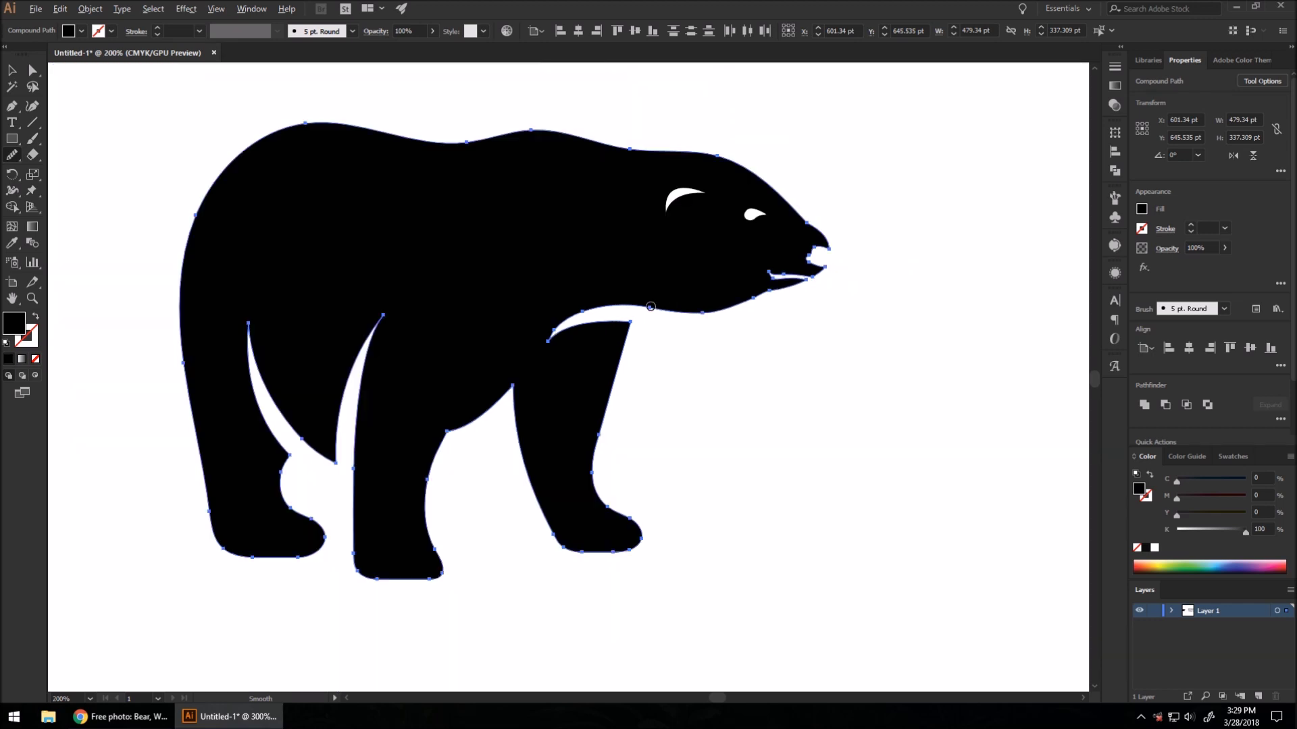
Smooth the forehead and muzzle contours, undo the last jaw stroke, and deselect the bear.
scroll(369, 434, up, 3)
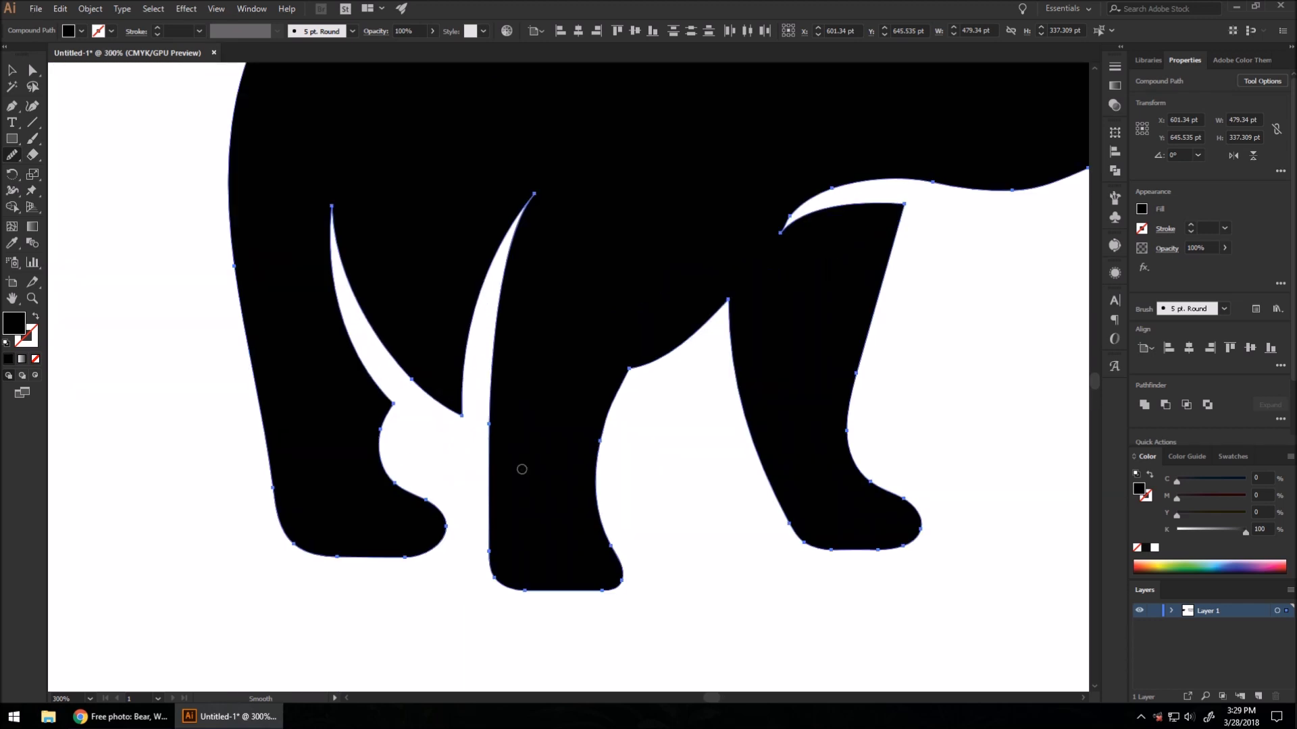
scroll(675, 381, down, 4)
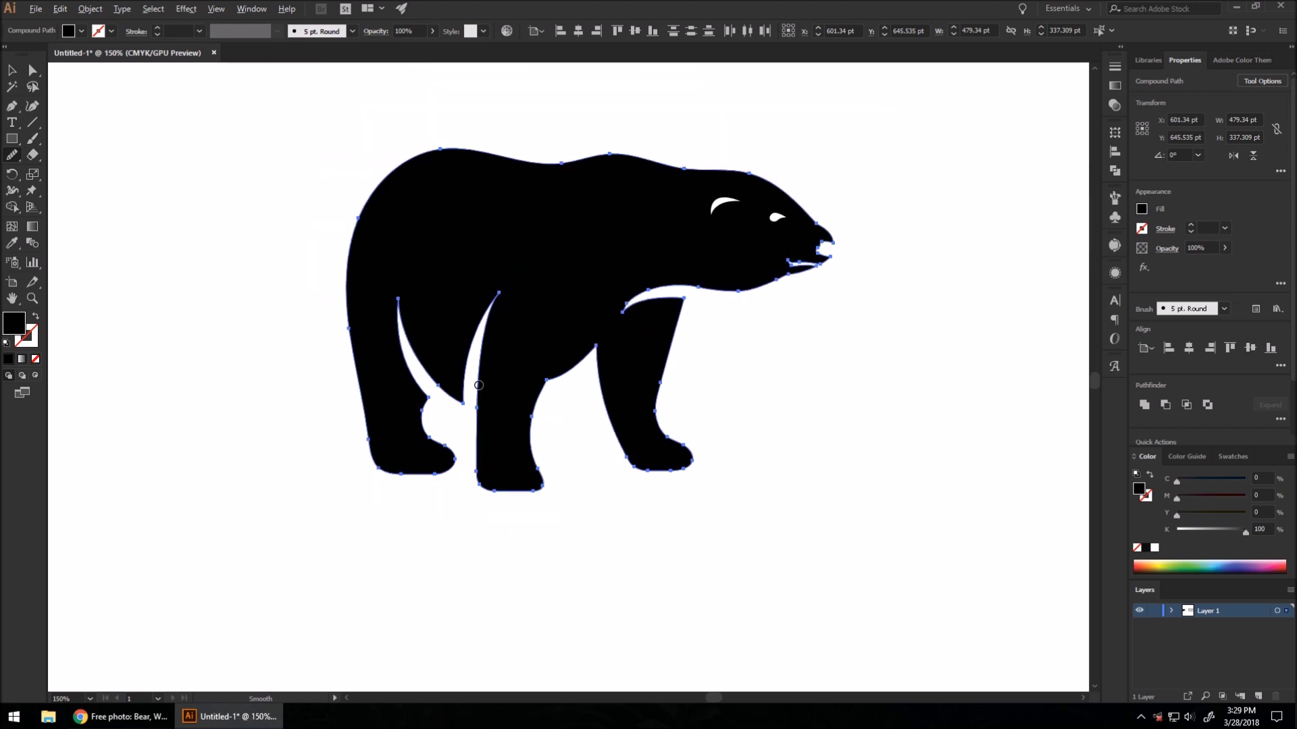
scroll(809, 250, up, 5)
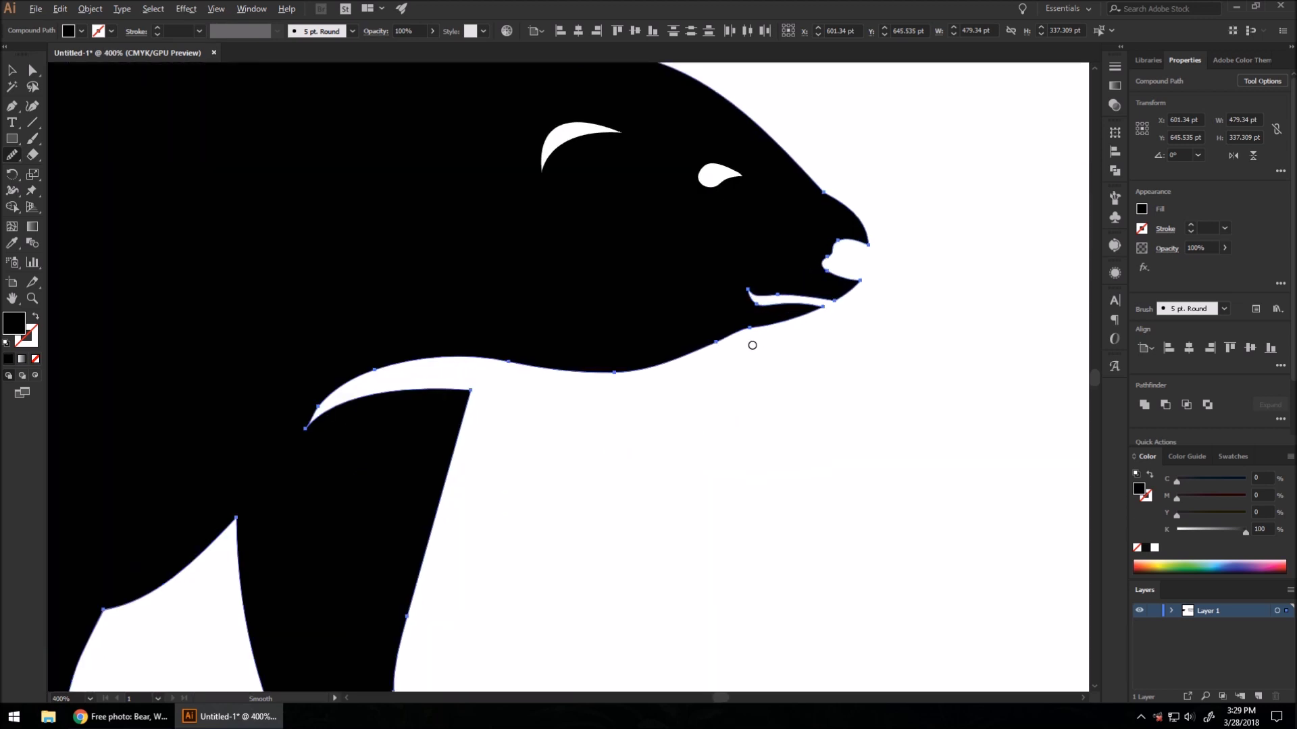
scroll(844, 204, up, 1)
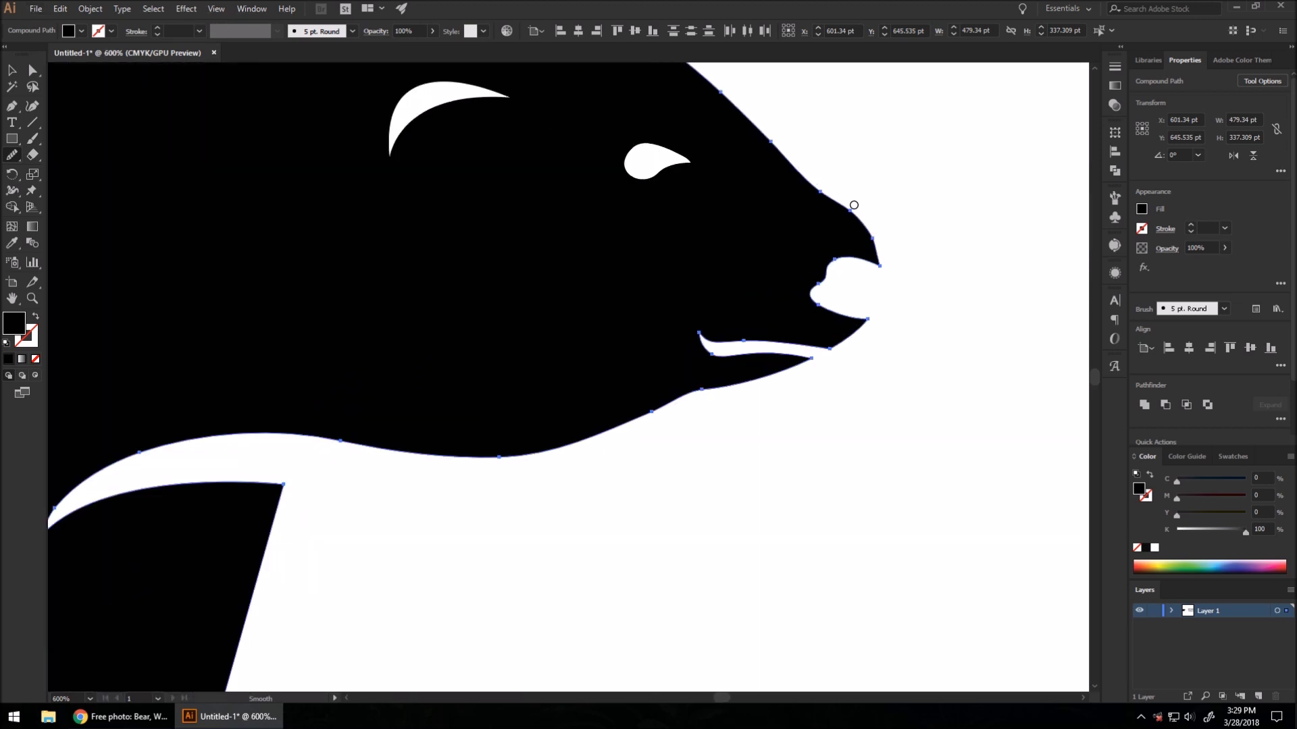
scroll(858, 208, down, 2)
drag(762, 312, 728, 330)
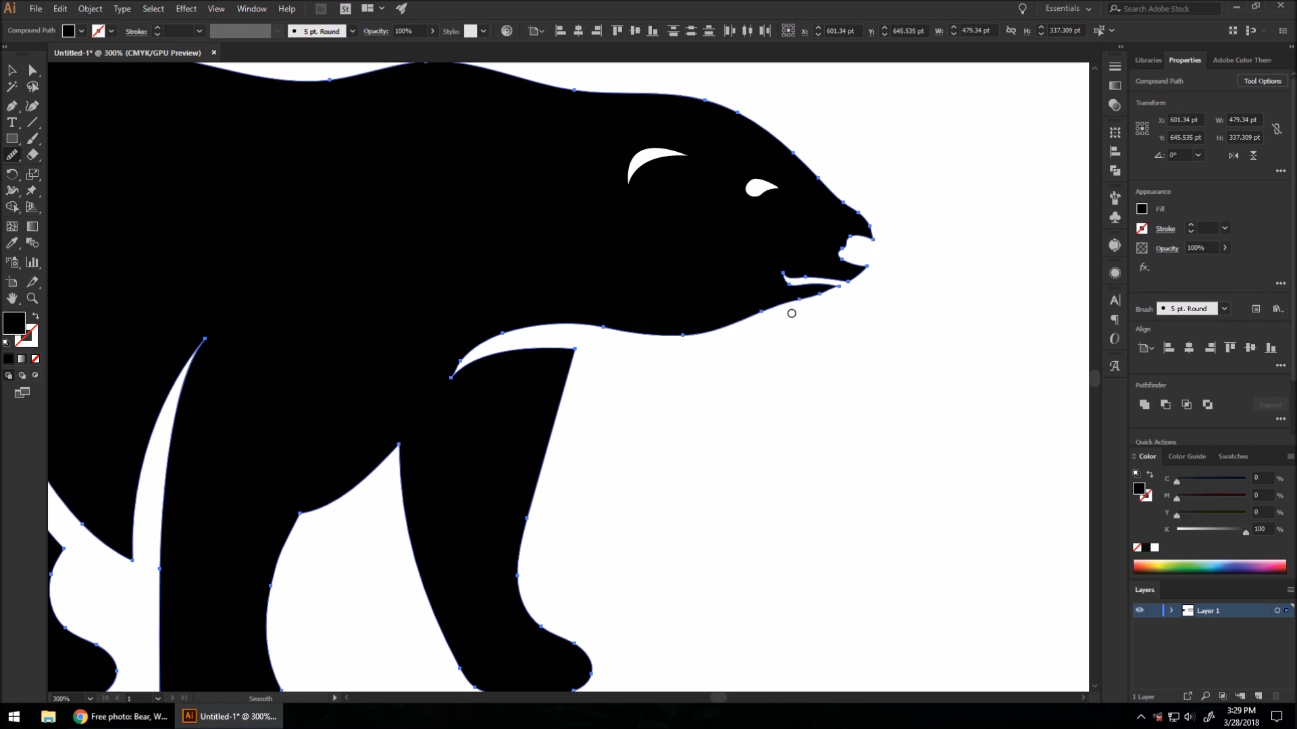
key(ctrl+z)
click(12, 70)
click(952, 359)
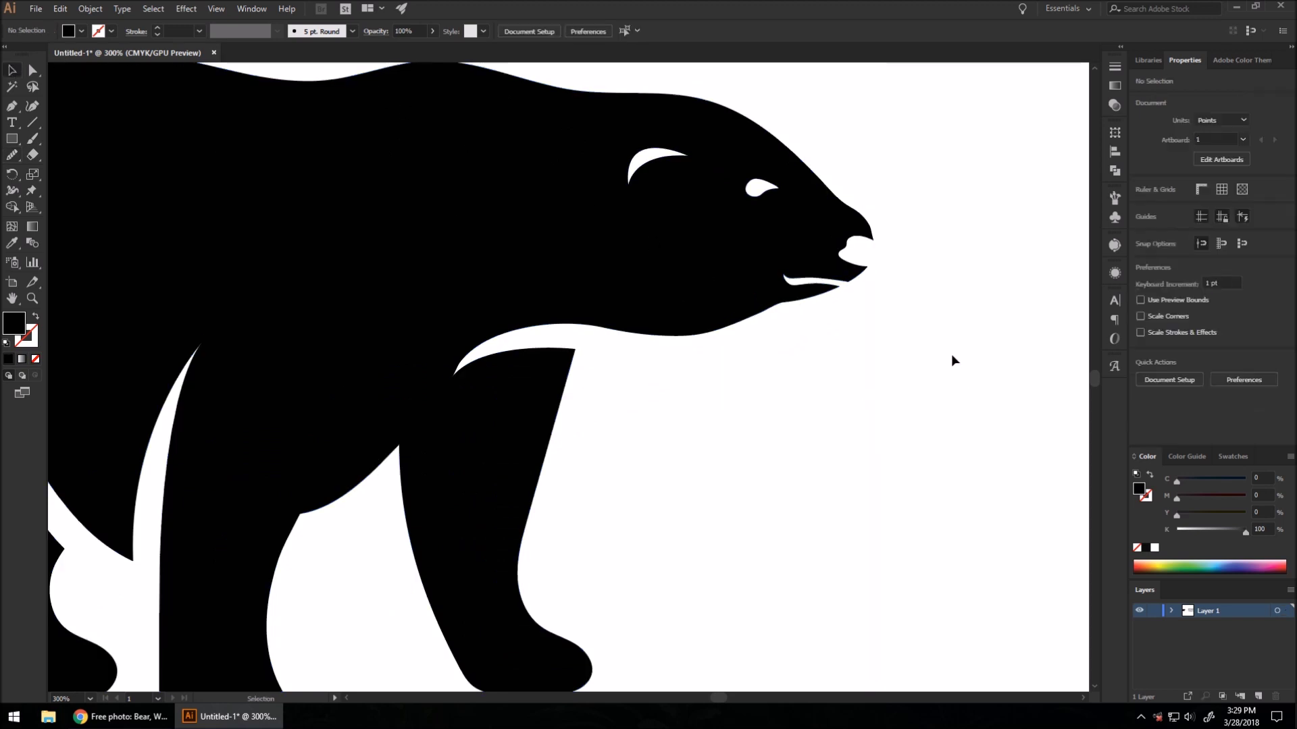
Select all the bear shapes and change their fill to white.
scroll(874, 312, down, 3)
drag(916, 435, 529, 186)
key(ctrl+a)
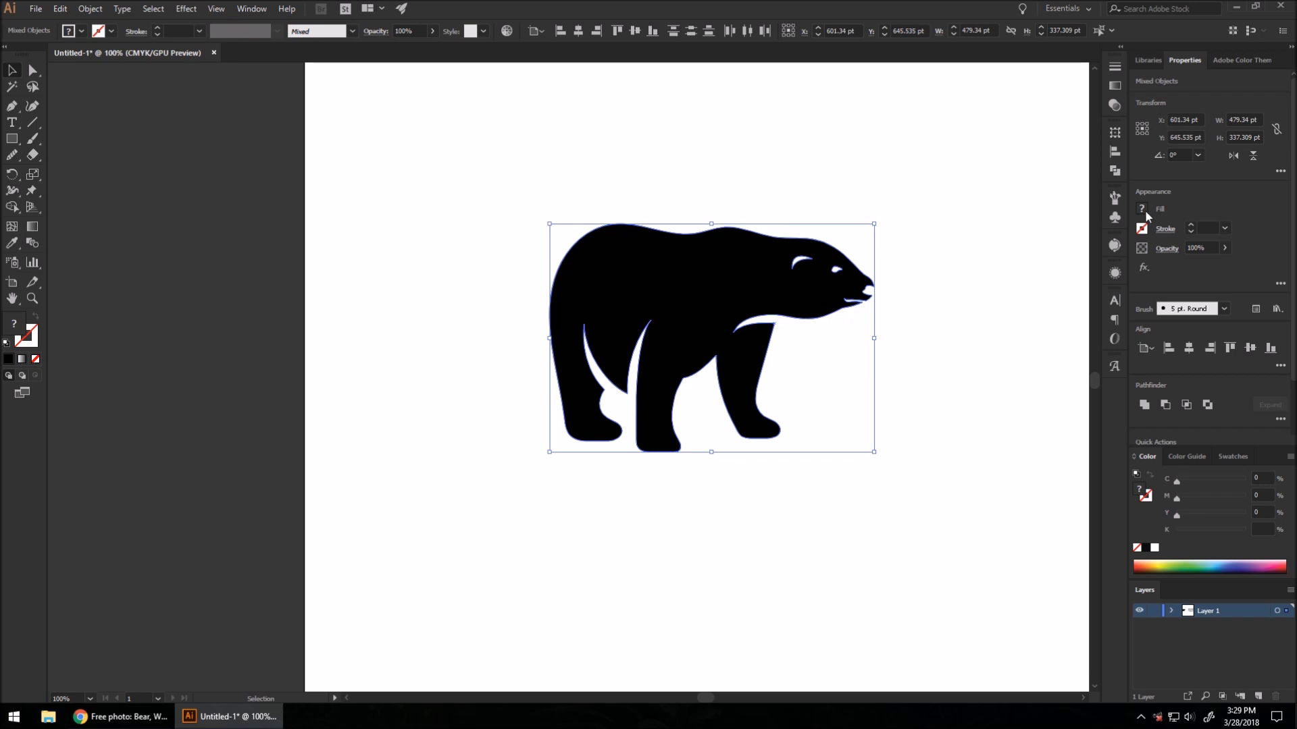
click(1141, 209)
click(1013, 258)
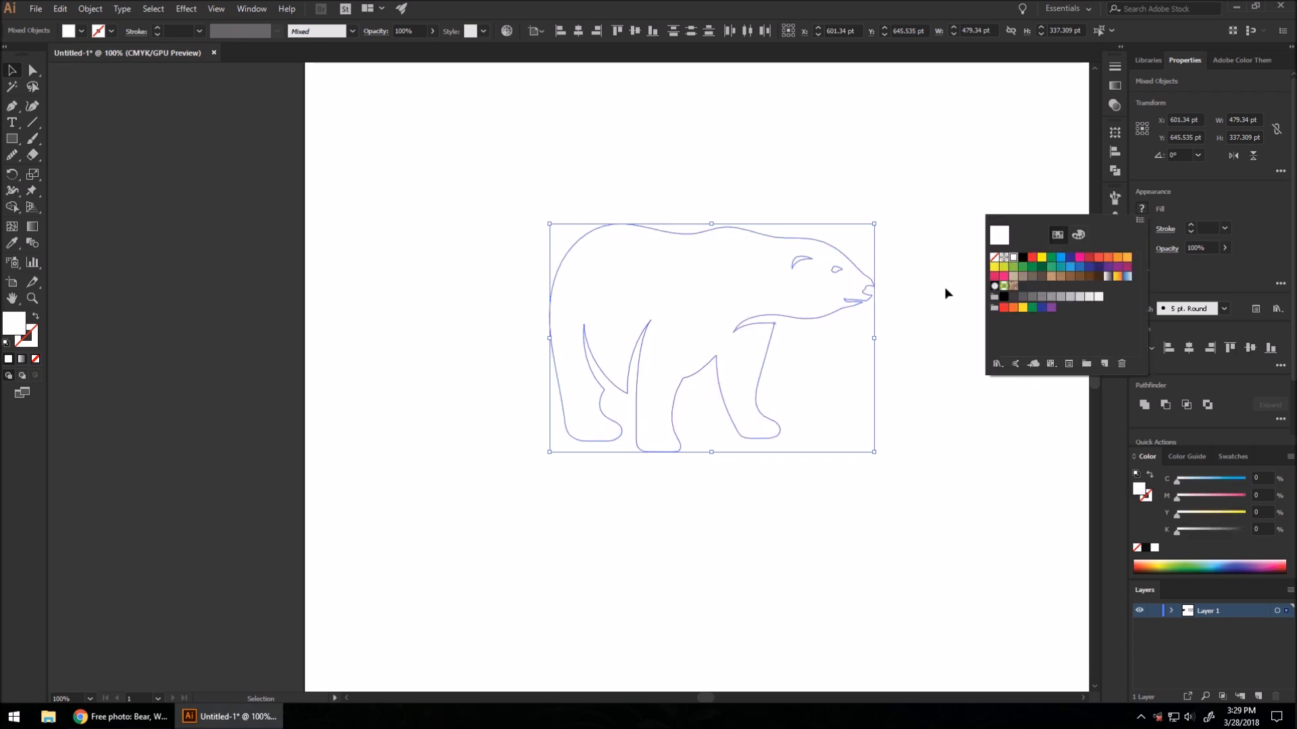
click(890, 346)
click(890, 338)
Draw a white 1200 × 1200 pt rectangle covering the entire artboard.
scroll(482, 227, down, 2)
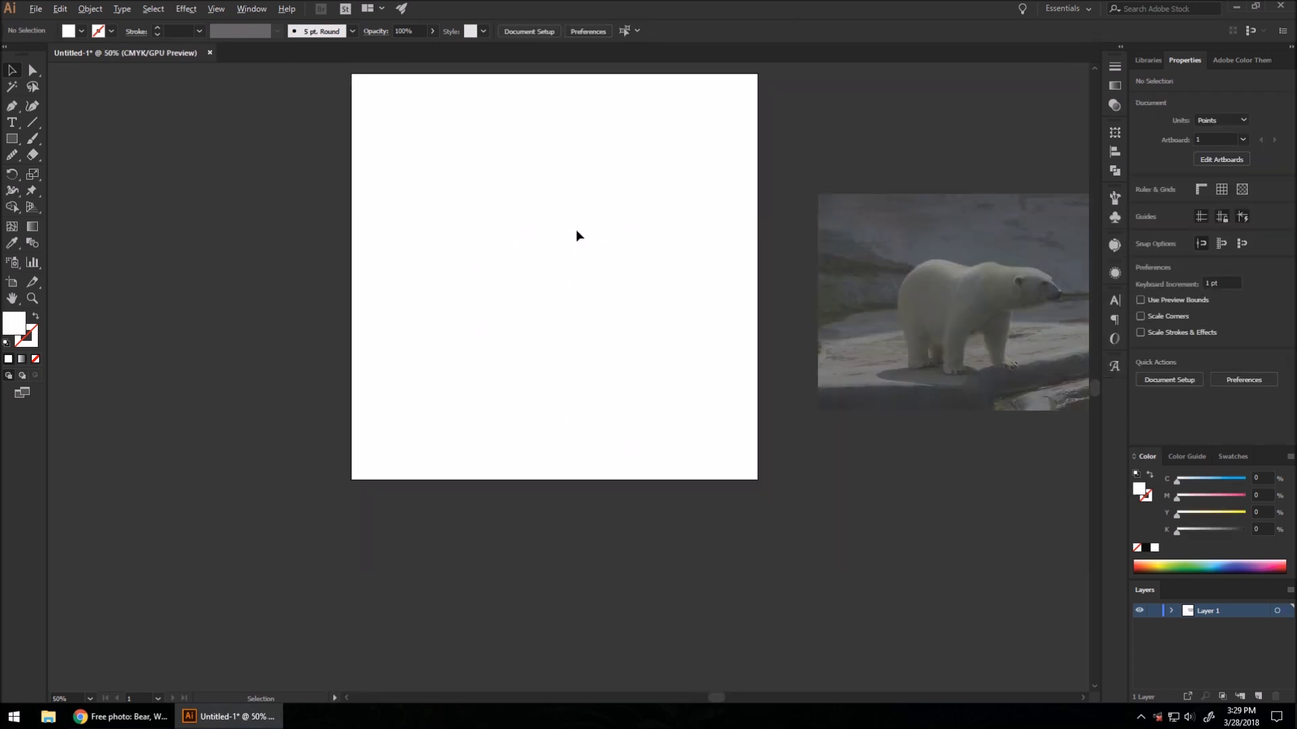
scroll(576, 231, up, 1)
drag(12, 138, 64, 135)
key(ctrl+minus)
key(ctrl+minus)
mouse_move(252, 93)
mouse_down()
mouse_move(406, 223)
mouse_move(521, 363)
mouse_up()
key(ctrl+plus)
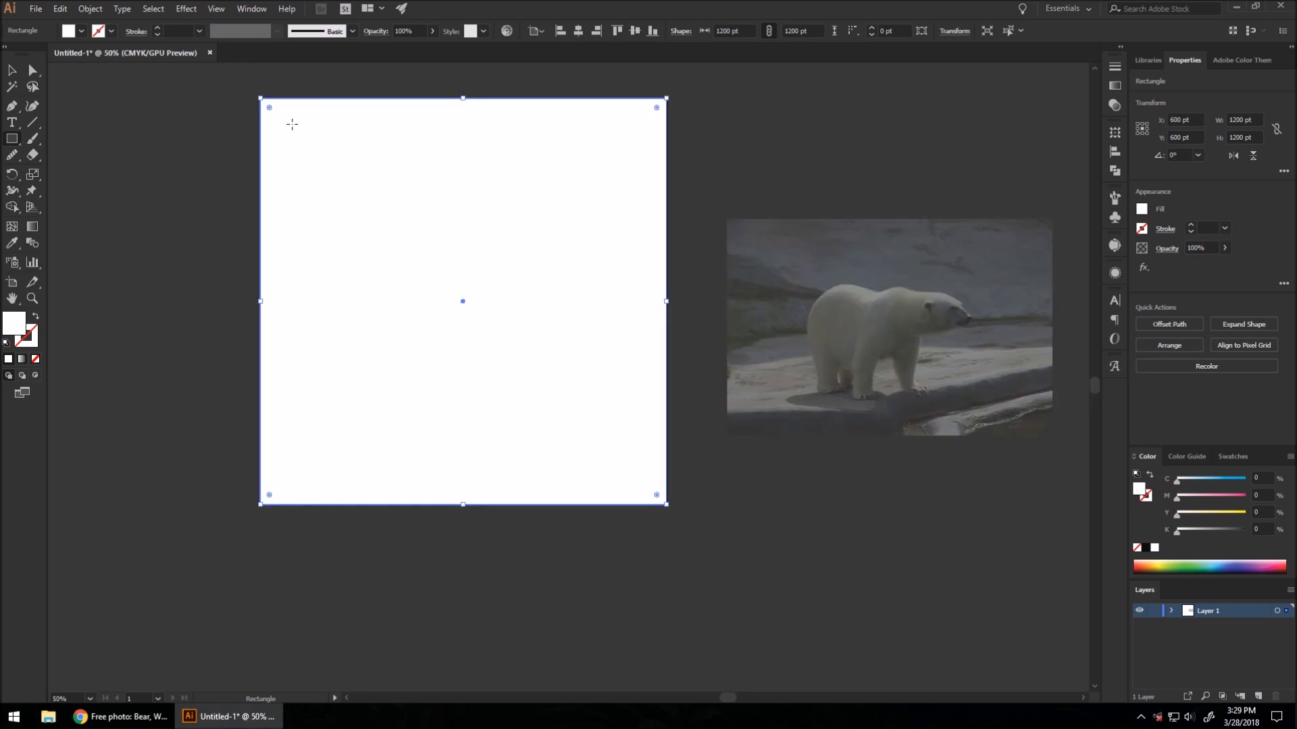
Send the artboard-sized rectangle to the back, behind the bear shapes.
click(90, 9)
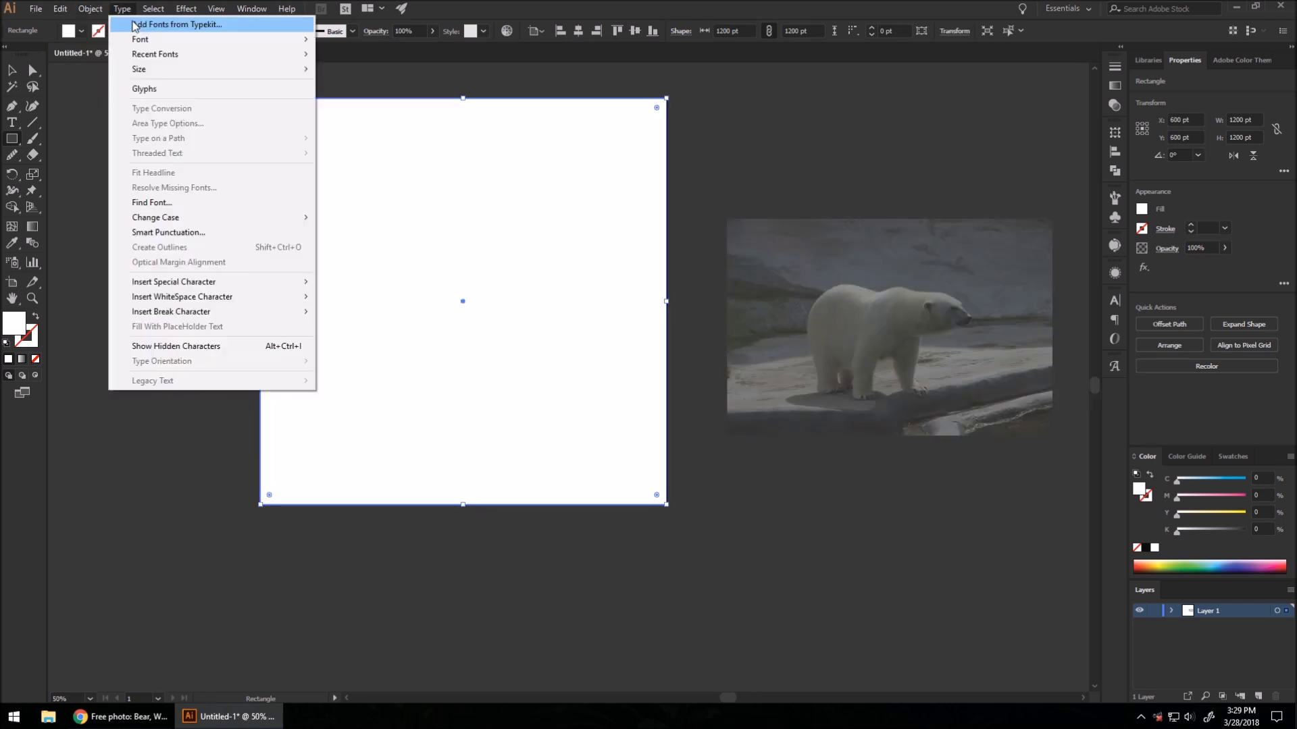
mouse_move(121, 39)
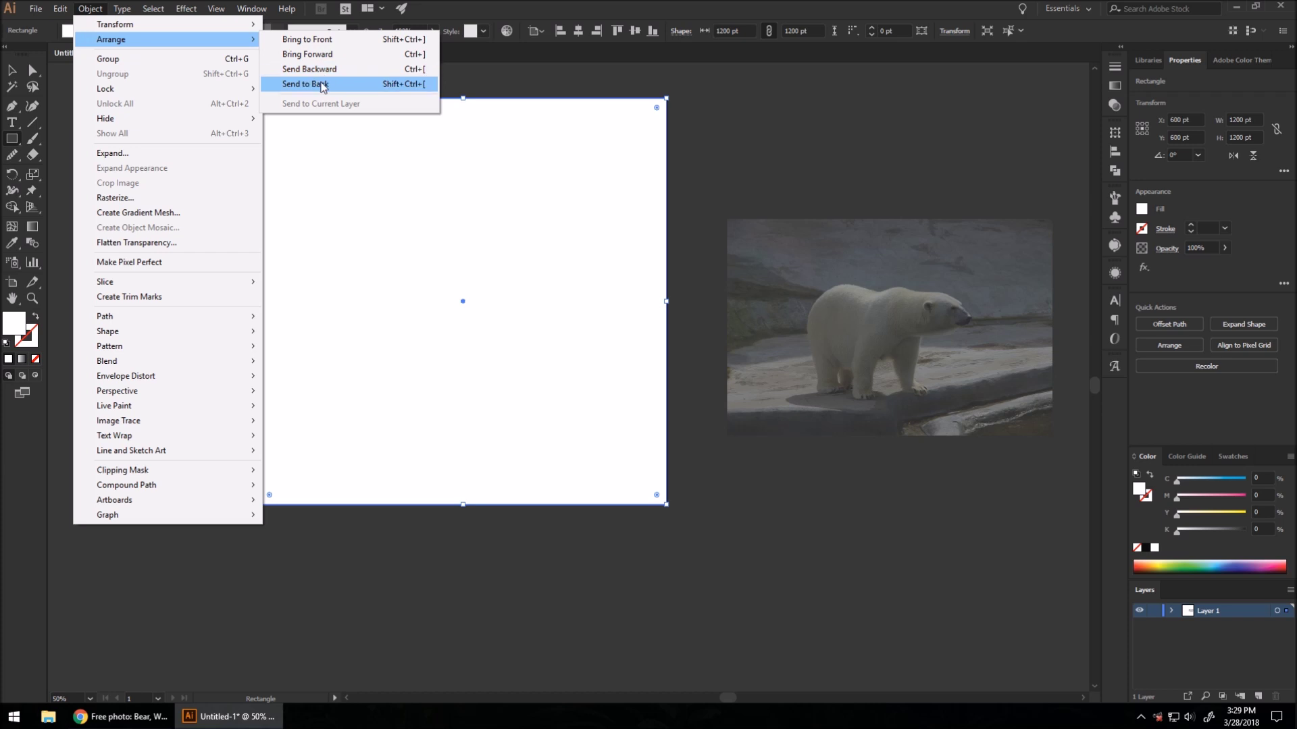
click(320, 83)
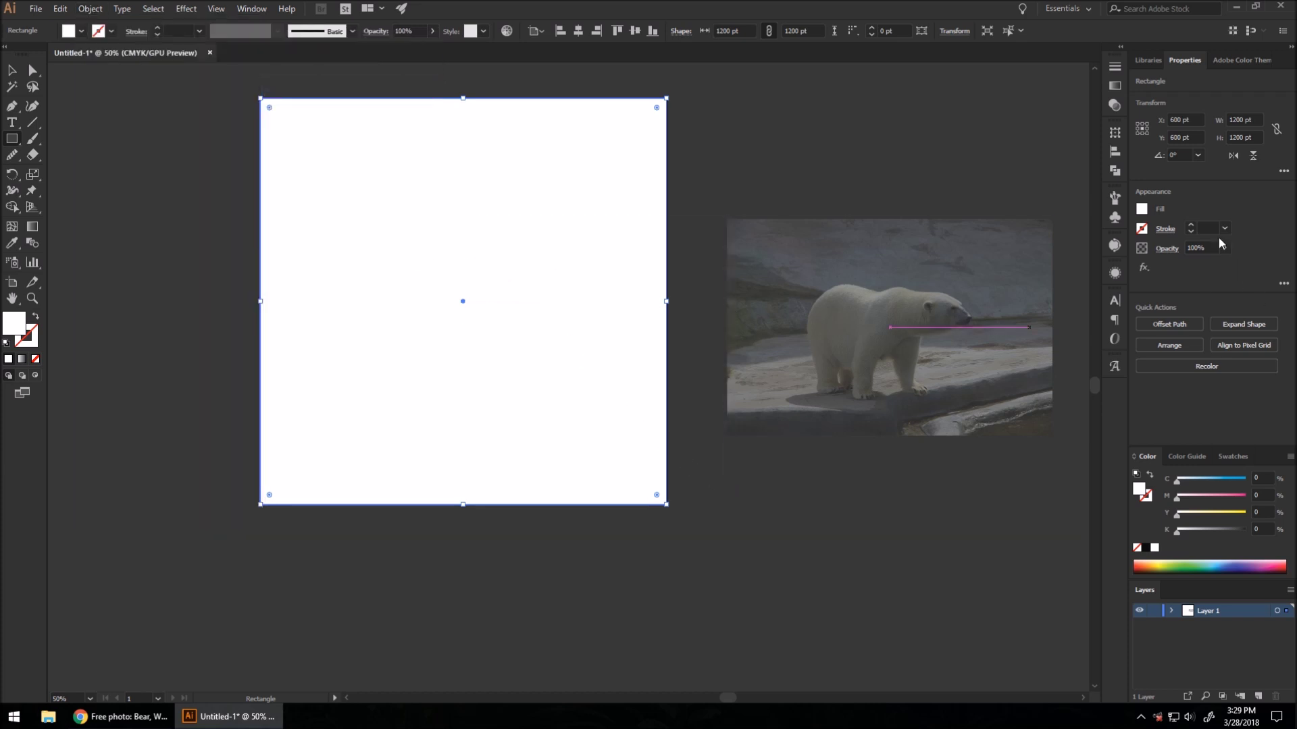
Change the background rectangle's fill to black and deselect it.
click(1141, 209)
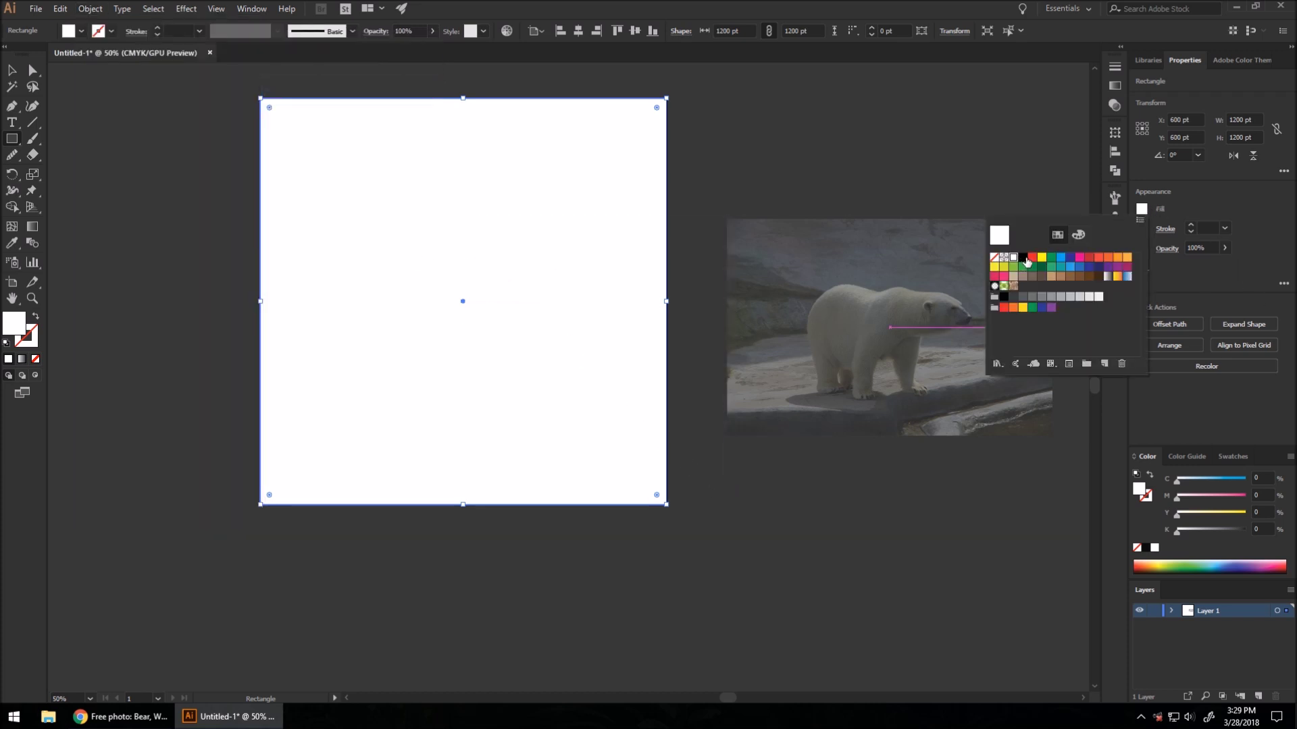
click(1022, 257)
scroll(496, 266, up, 1)
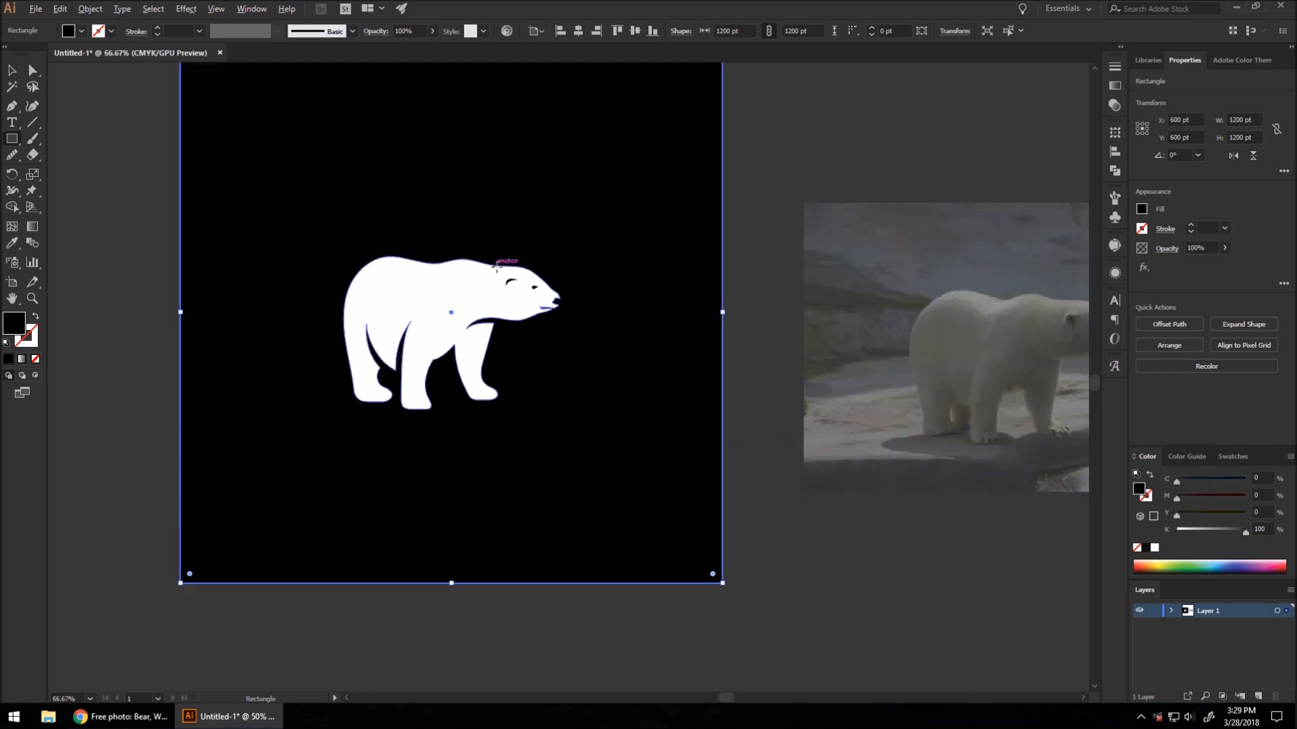
click(753, 254)
click(680, 379)
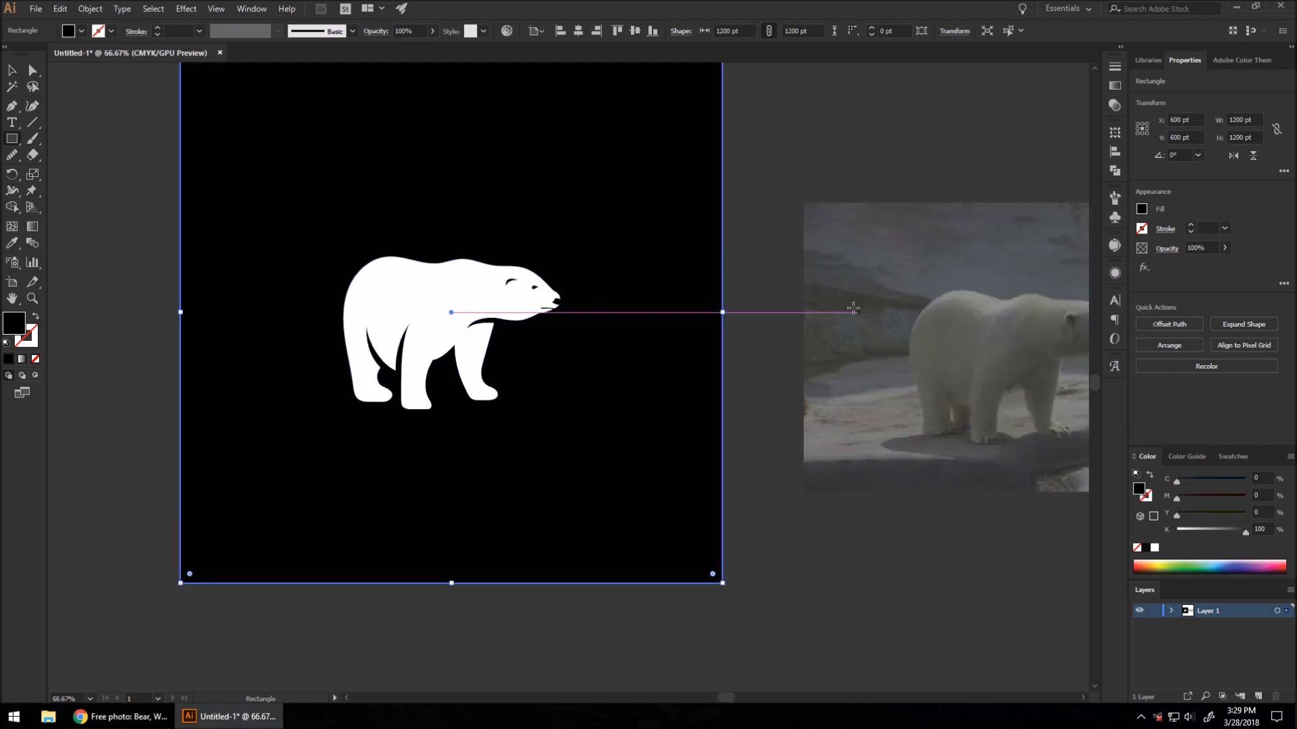
key(ctrl+shift+a)
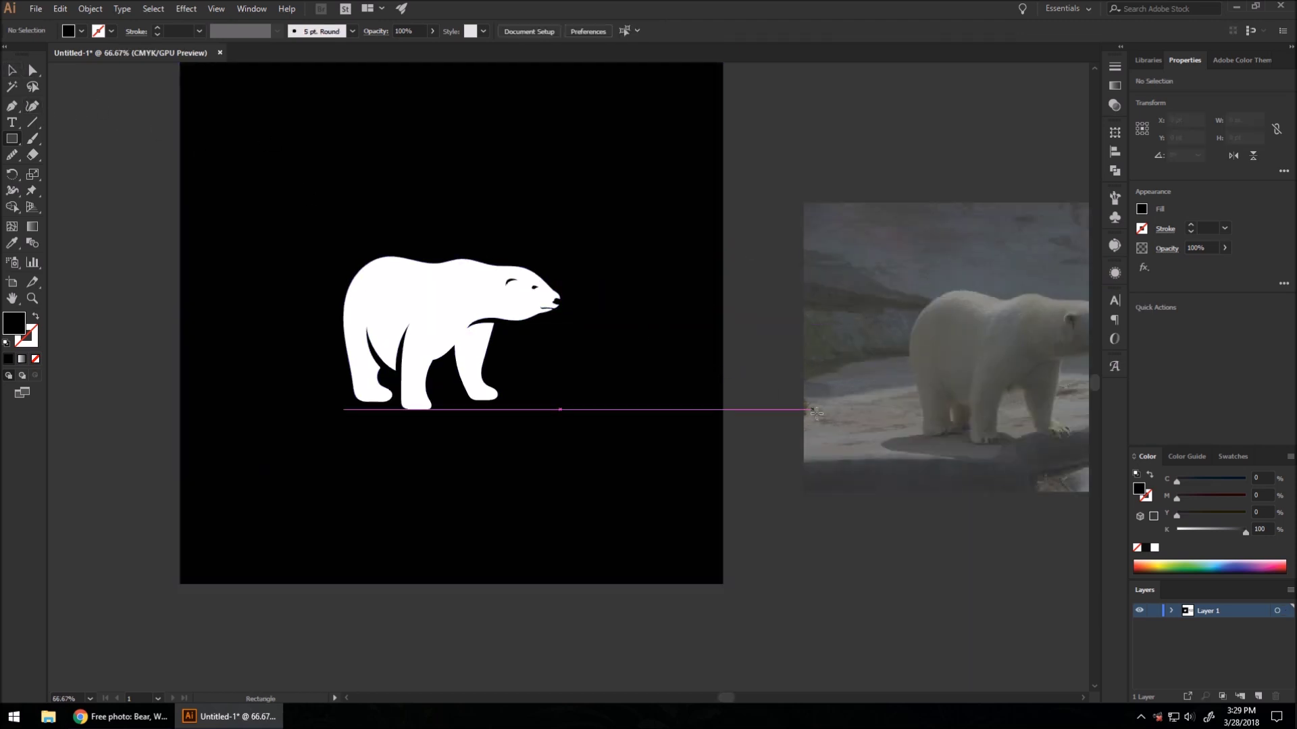
Delete the reference photo of the polar bear beside the artboard.
click(13, 71)
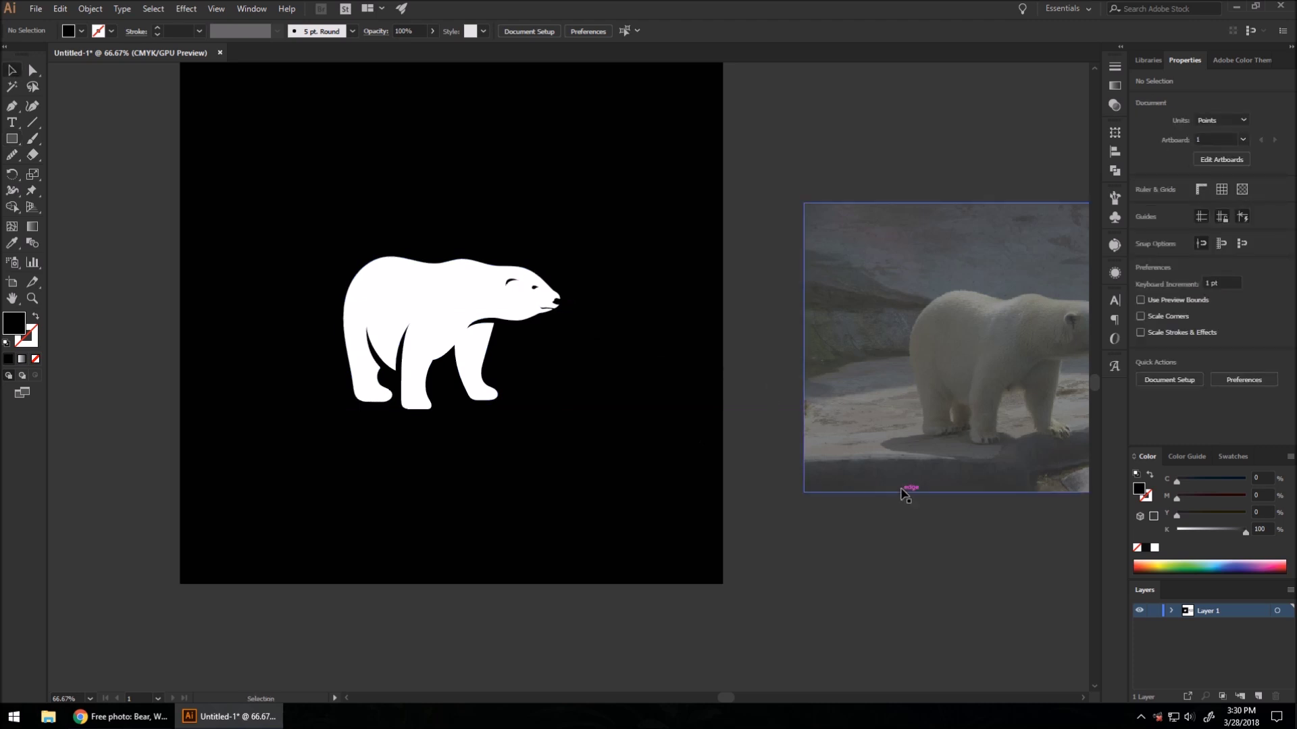
click(917, 420)
key(Delete)
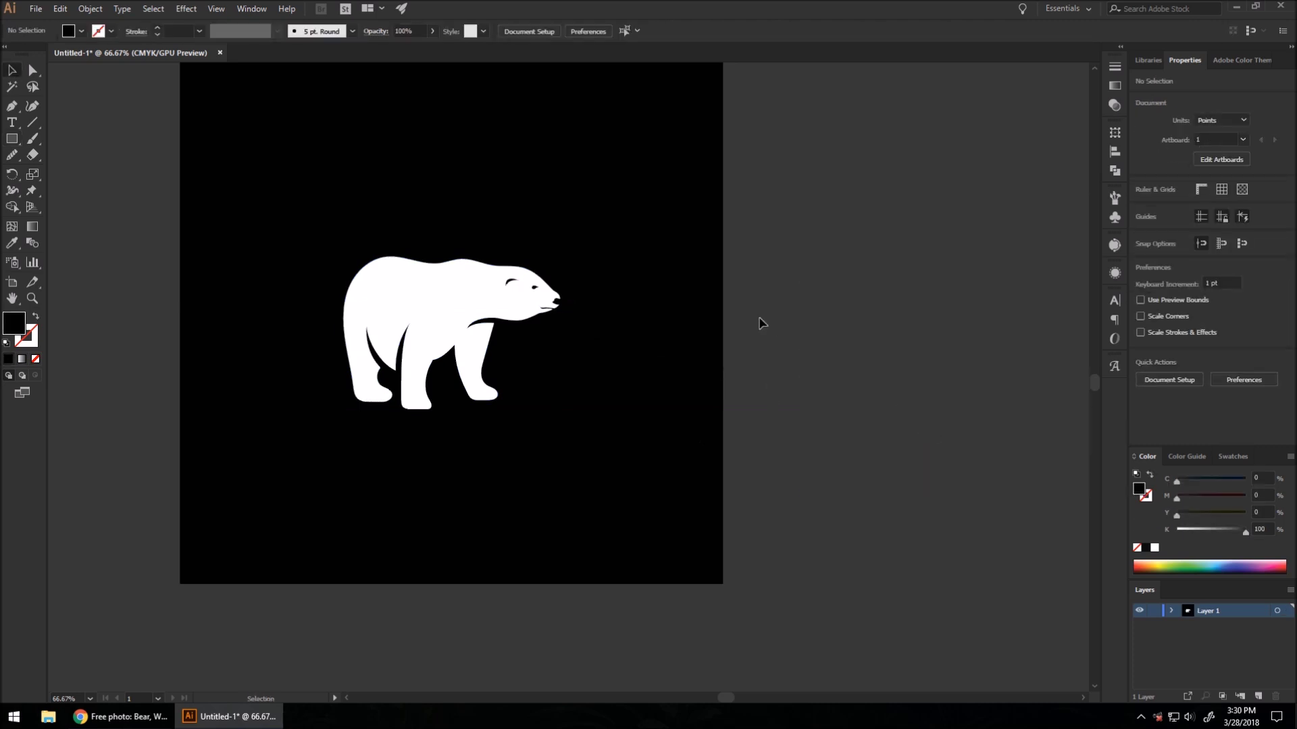
key(ctrl+0)
scroll(562, 300, up, 1)
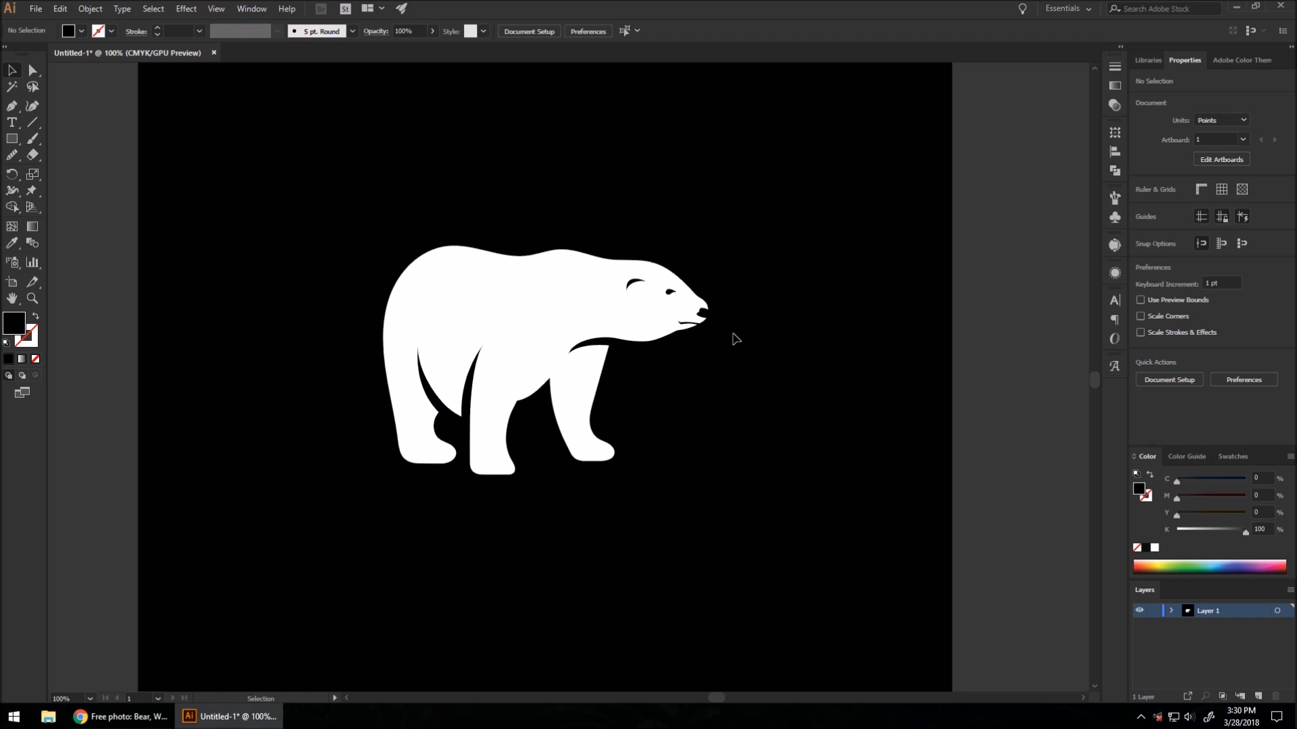